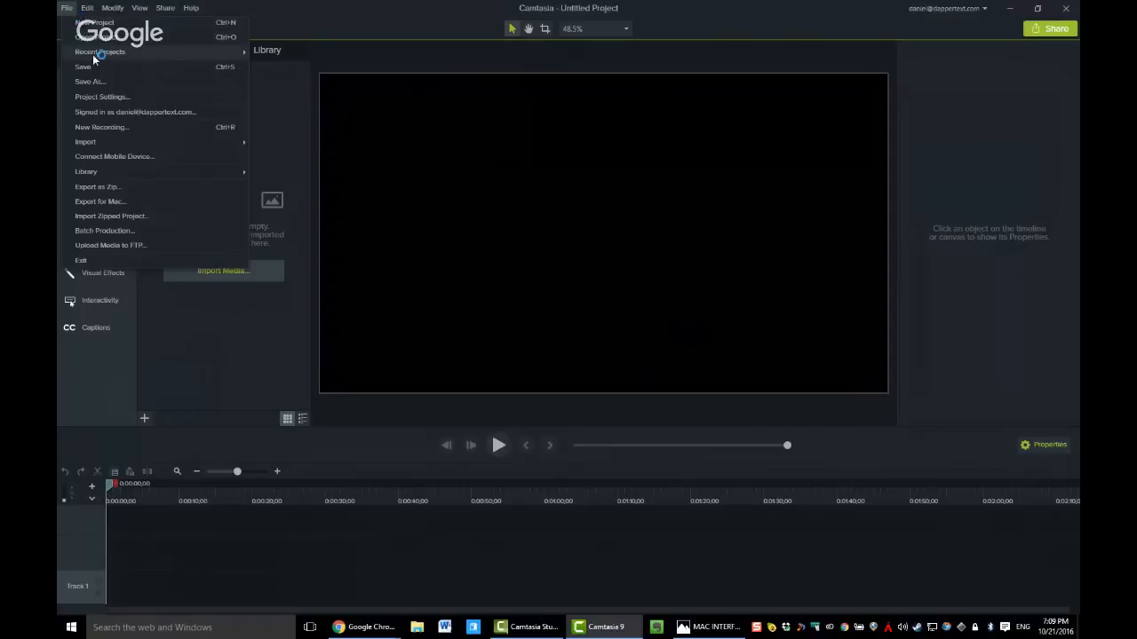
Open the recent project evernote.tscproj
mouse_move(110, 53)
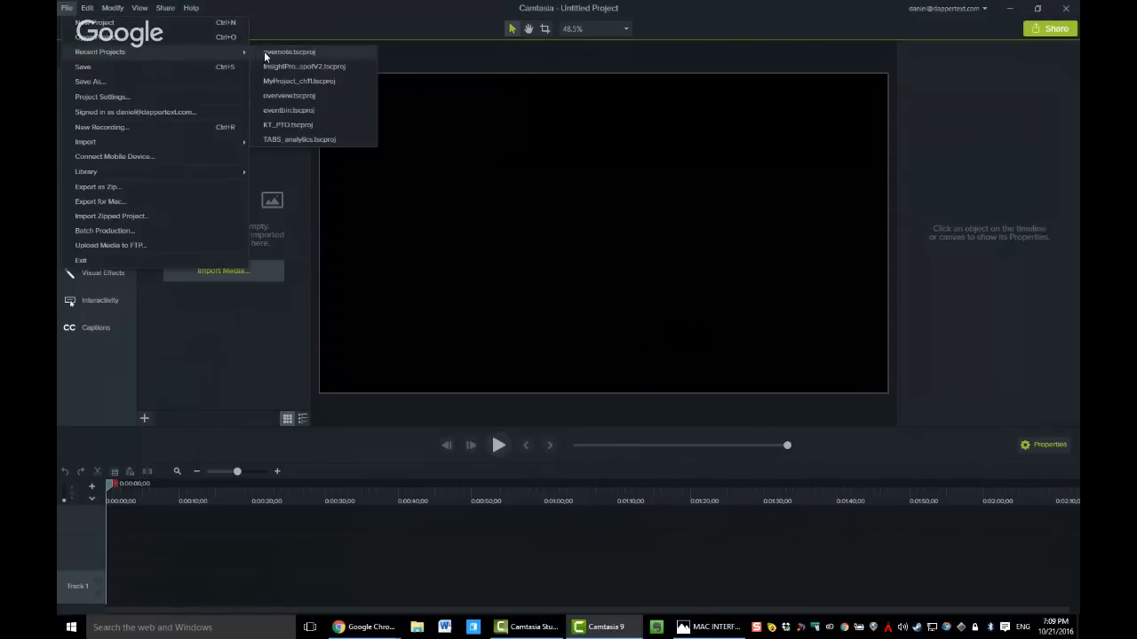
left_click(264, 53)
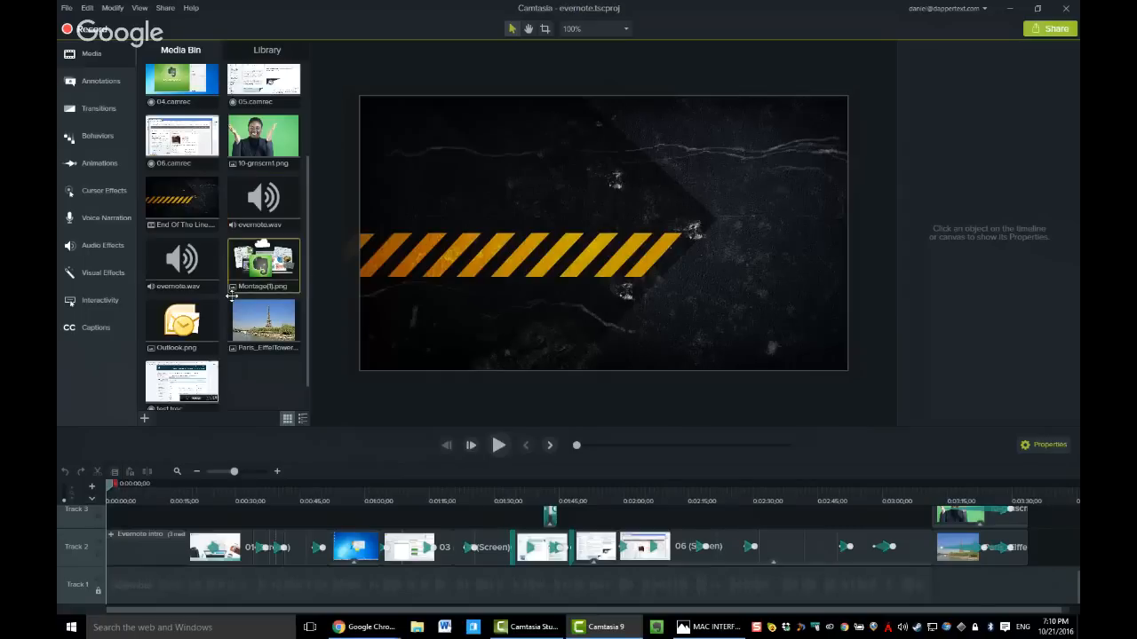
Switch to Camtasia Studio to examine its Library, Callouts, Zoom-n-Pan and Audio tools, and return to Camtasia 9
left_click(527, 628)
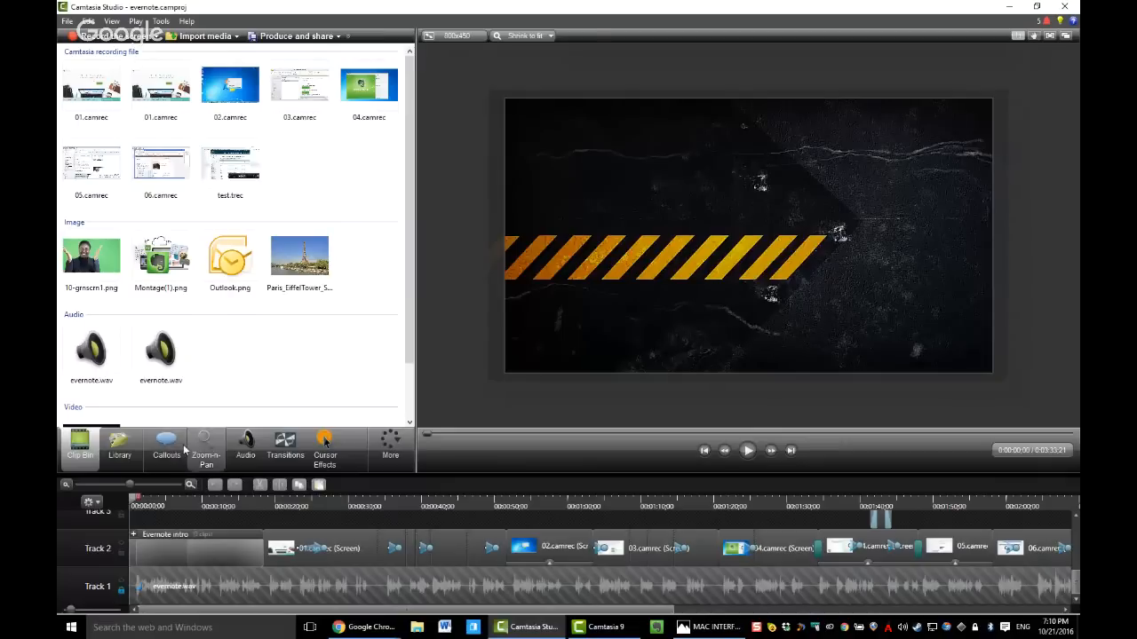
left_click(122, 451)
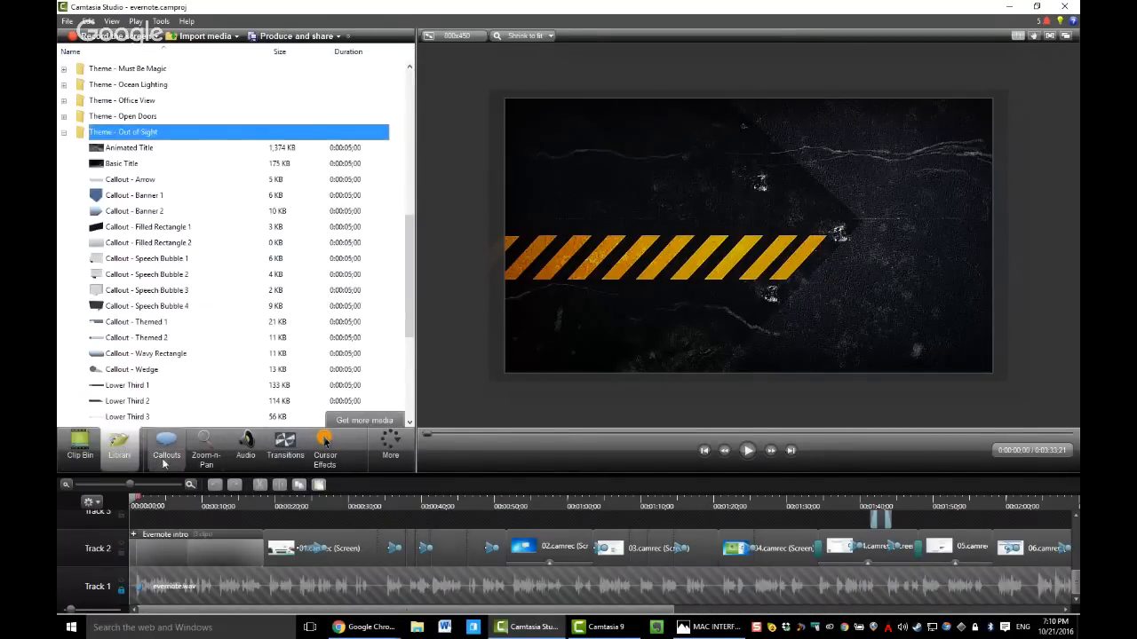
left_click(166, 455)
left_click(202, 451)
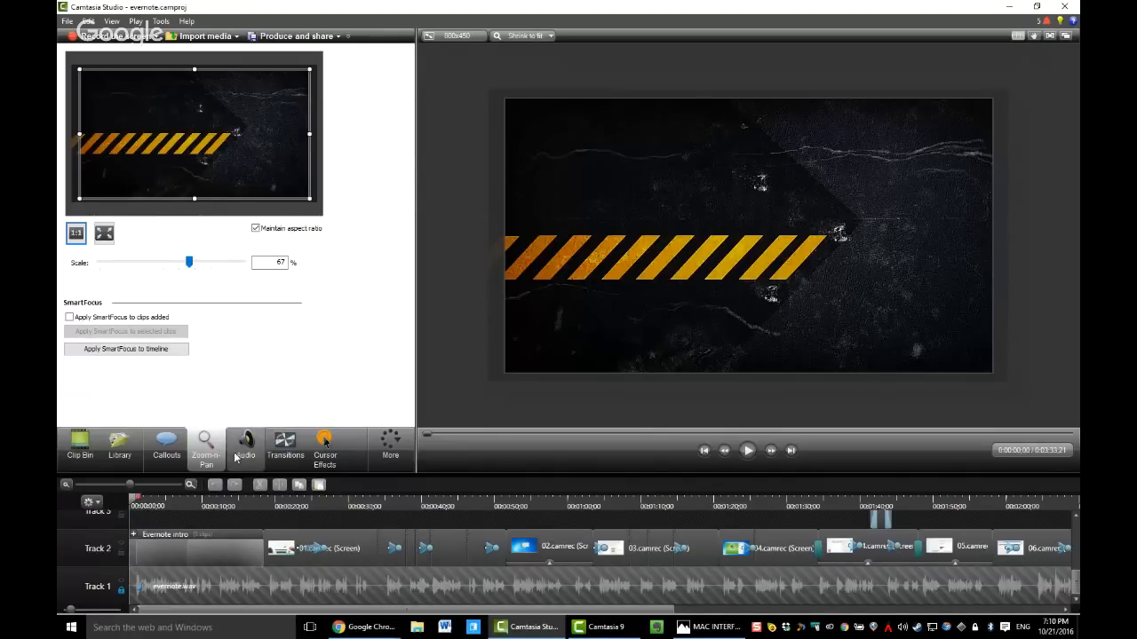
left_click(234, 450)
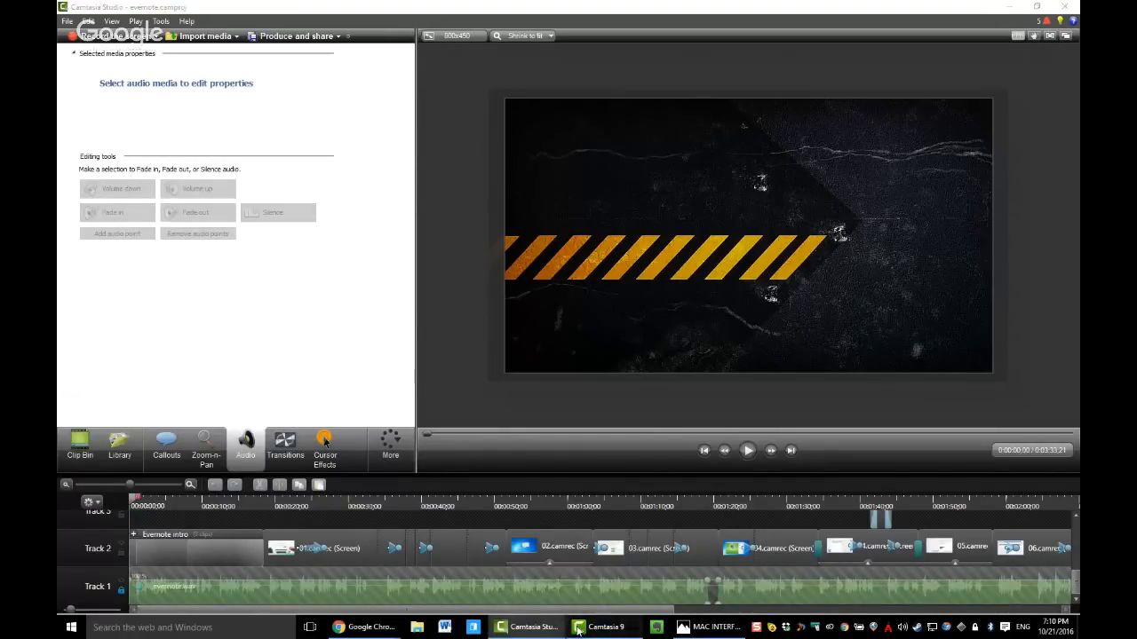
left_click(606, 627)
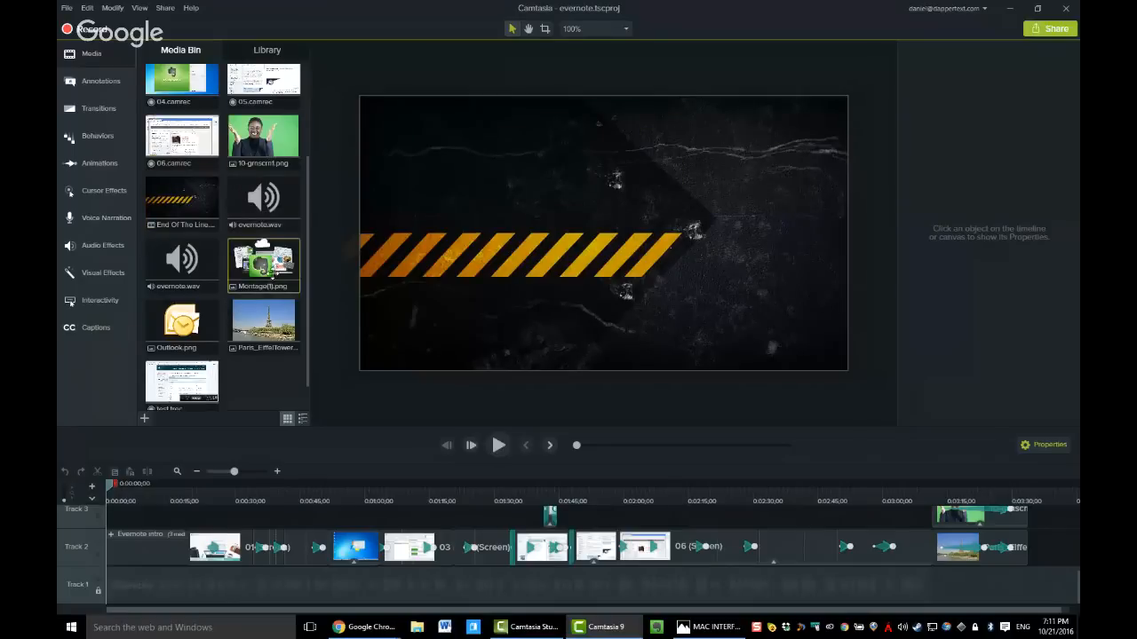
Show the annotation callouts and set their style to Abstract
scroll(158, 129, "down", 1)
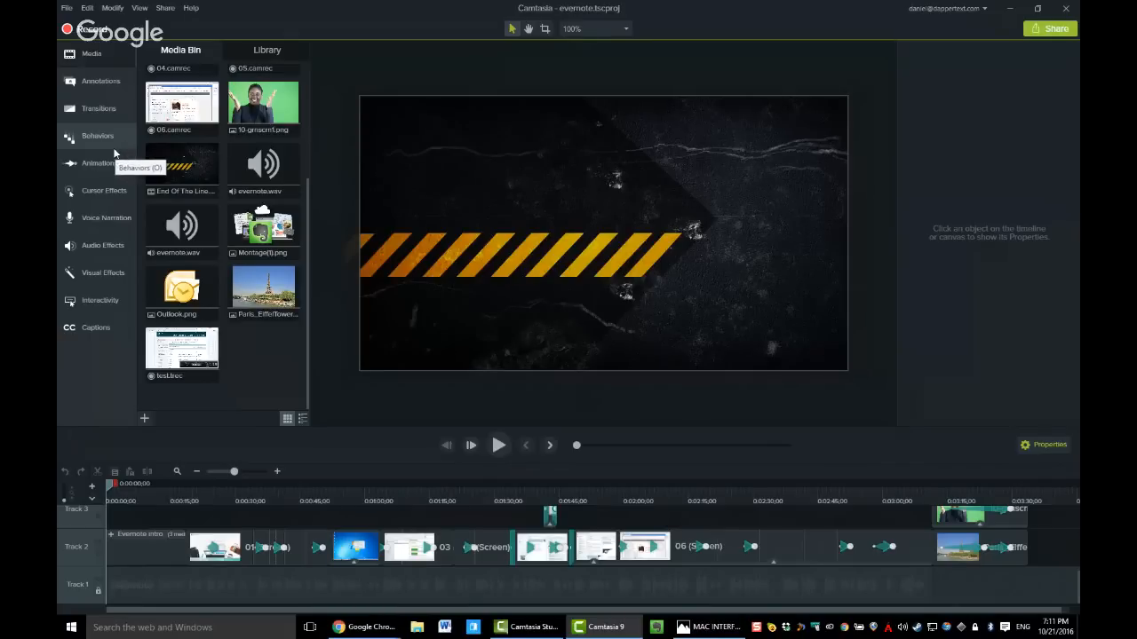
left_click(118, 84)
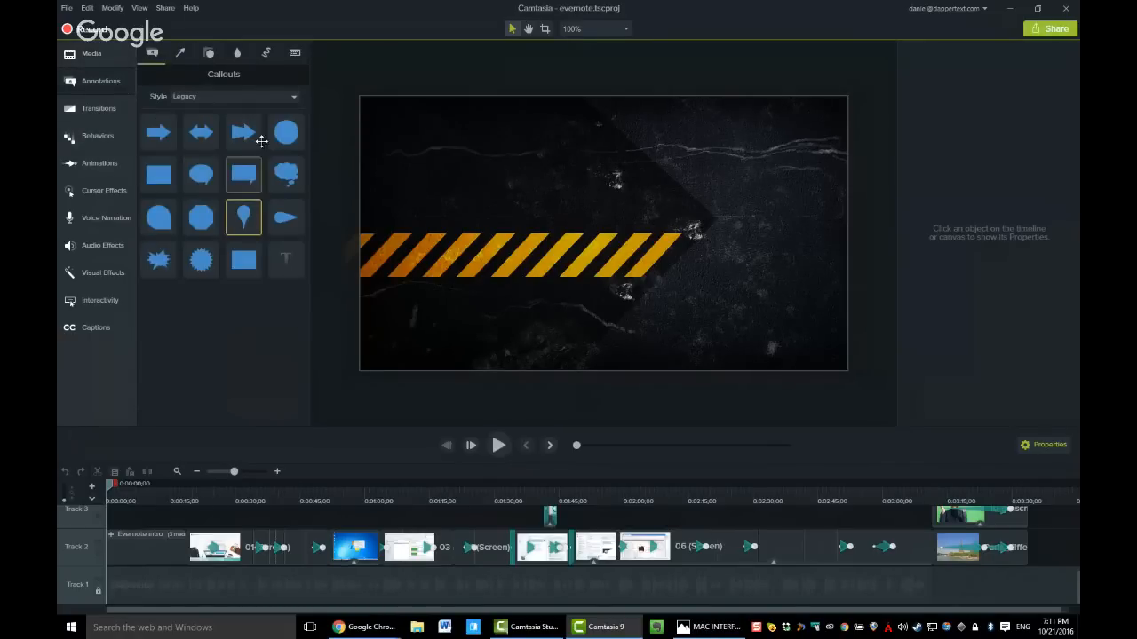
left_click(261, 98)
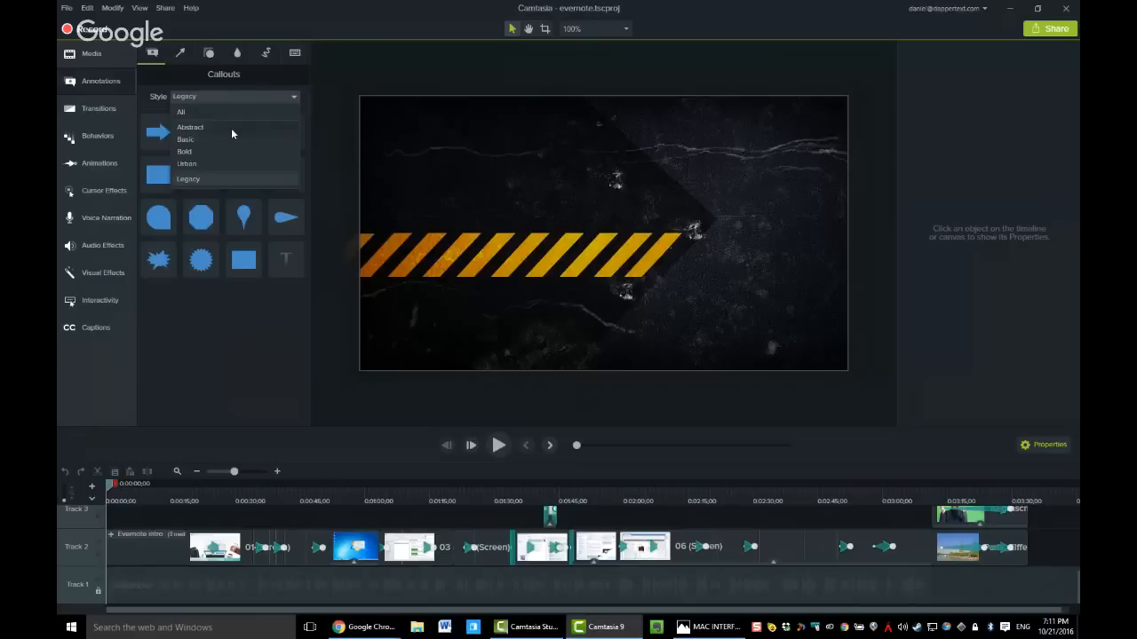
left_click(231, 129)
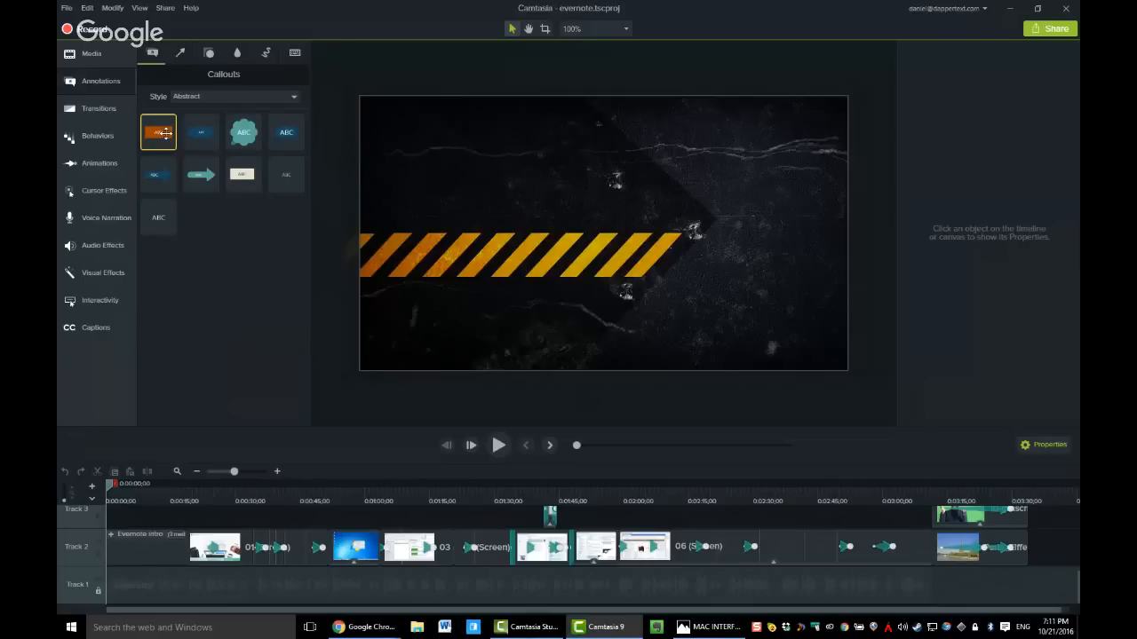
left_click_drag(162, 133, 618, 192)
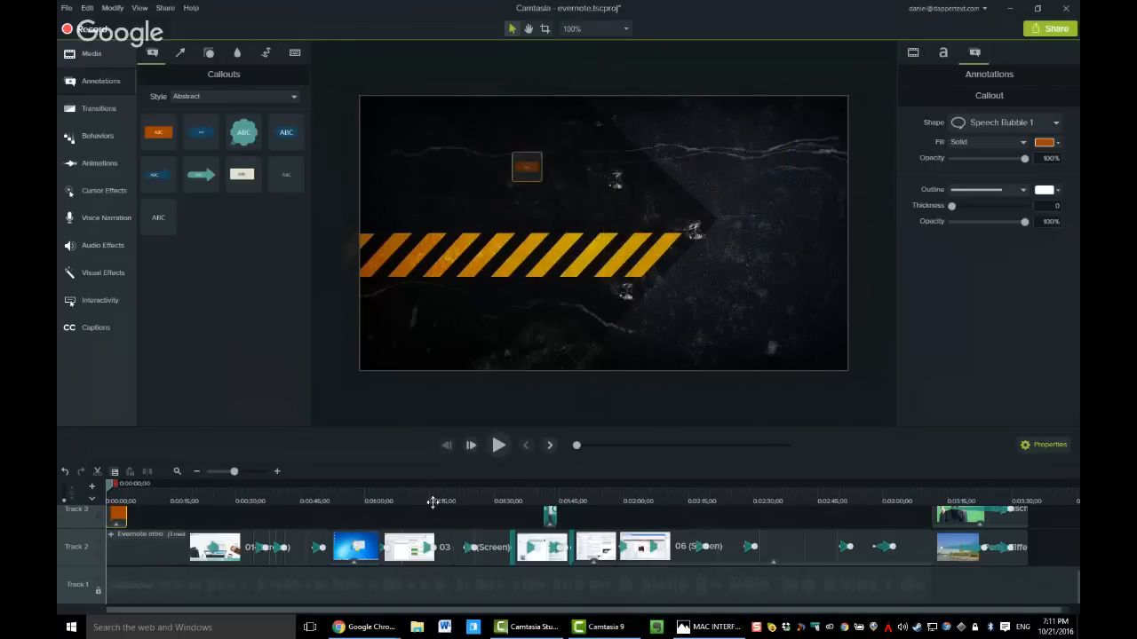
left_click_drag(433, 503, 344, 530)
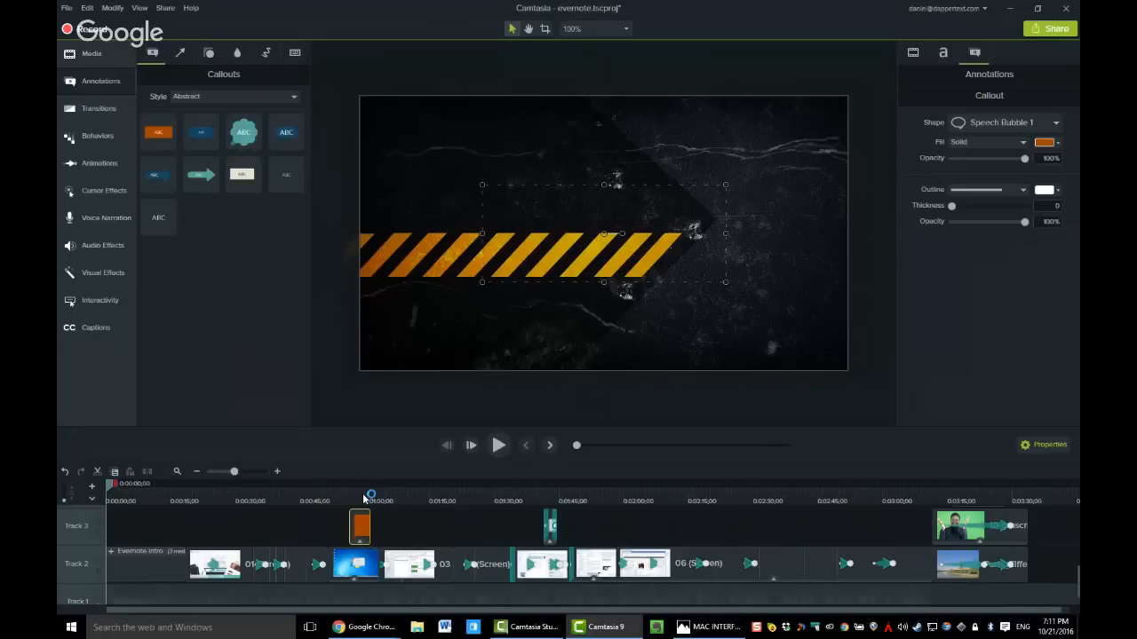
left_click(362, 499)
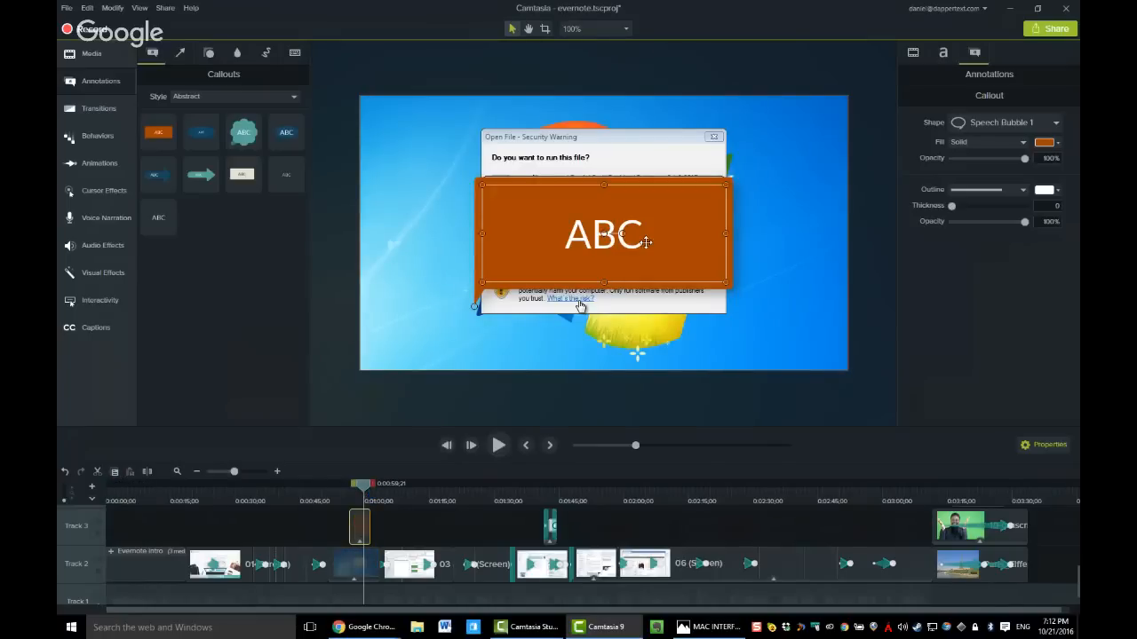
left_click_drag(664, 252, 670, 222)
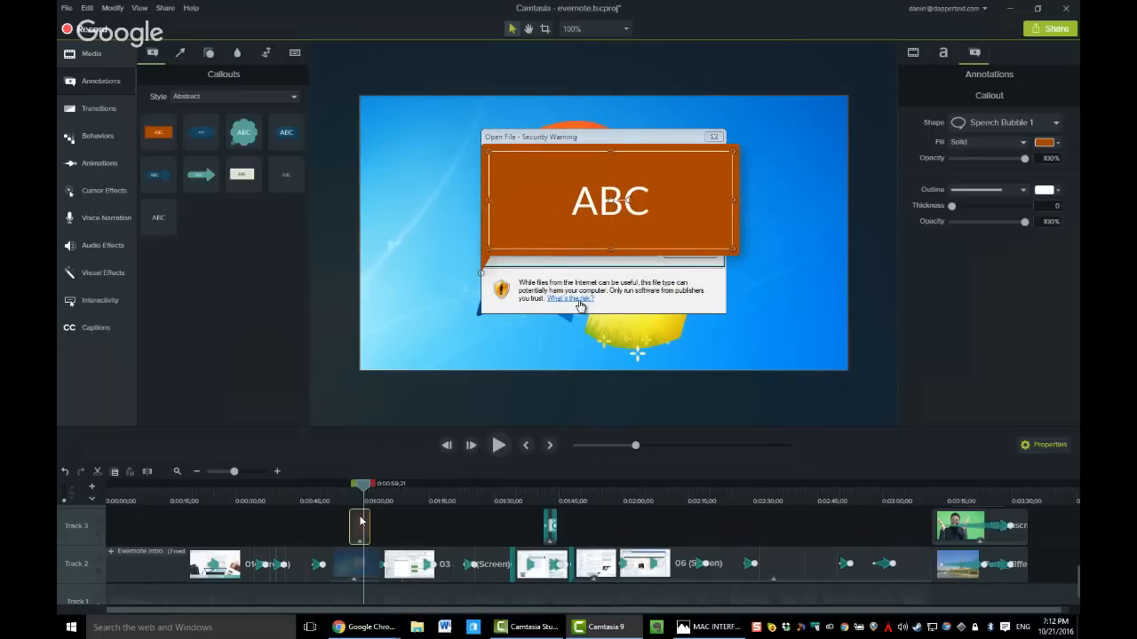
key("Delete")
Add the orange Abstract speech bubble callout to the upper part of the canvas at about 0:00:33 on the timeline
left_click(165, 492)
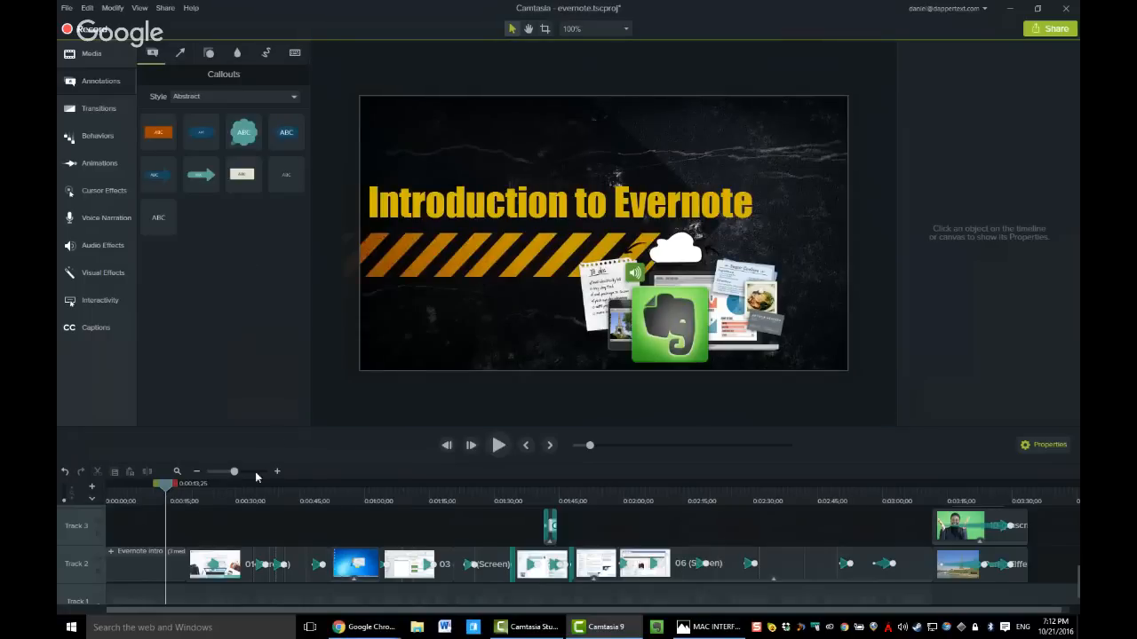
left_click(250, 496)
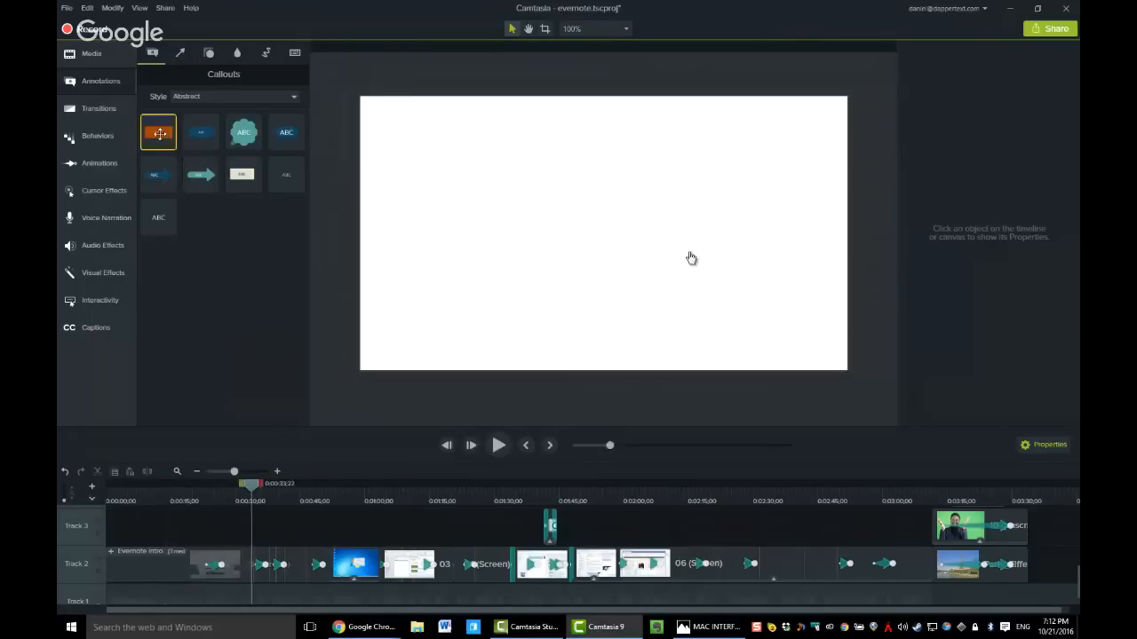
left_click_drag(159, 131, 551, 177)
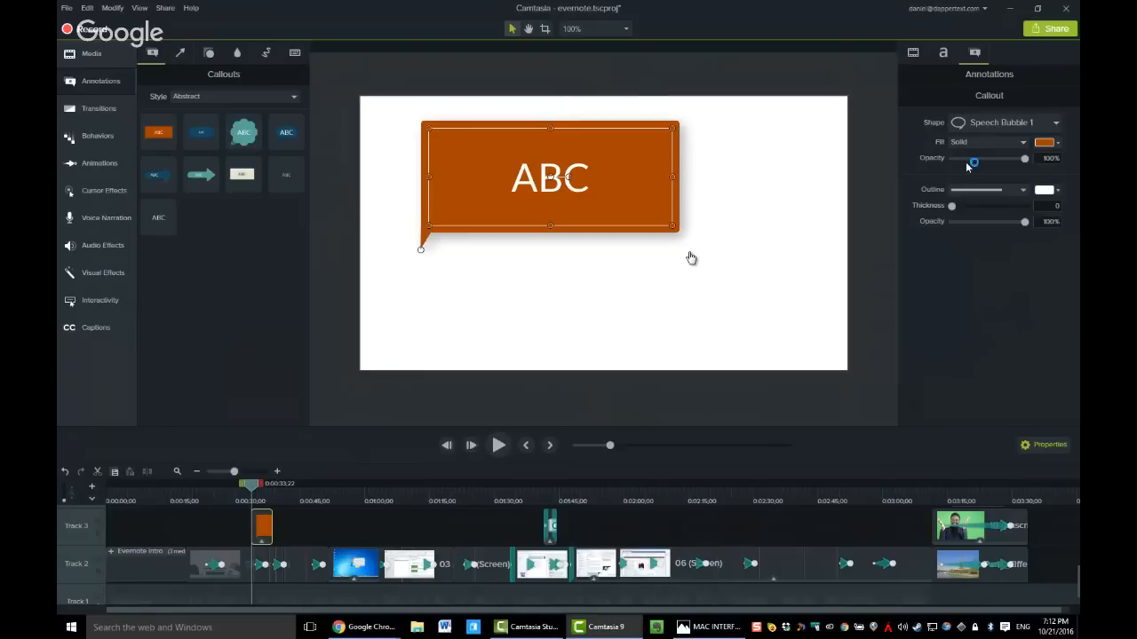
Hide and show the Properties panel repeatedly, leaving it hidden
left_click(1031, 447)
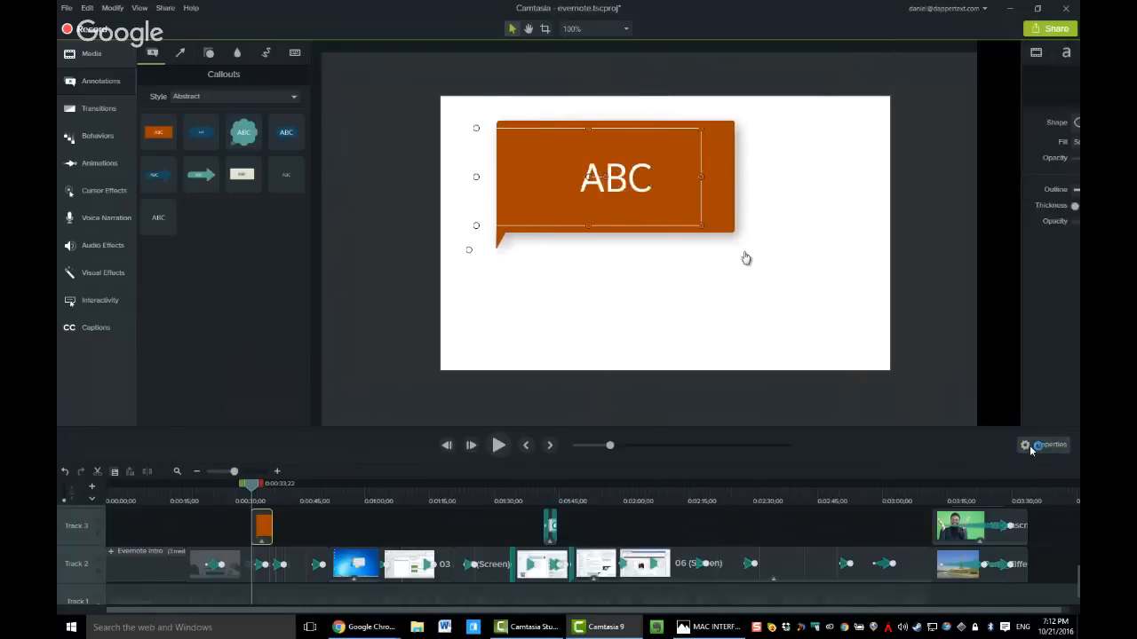
left_click(1031, 452)
left_click(1030, 455)
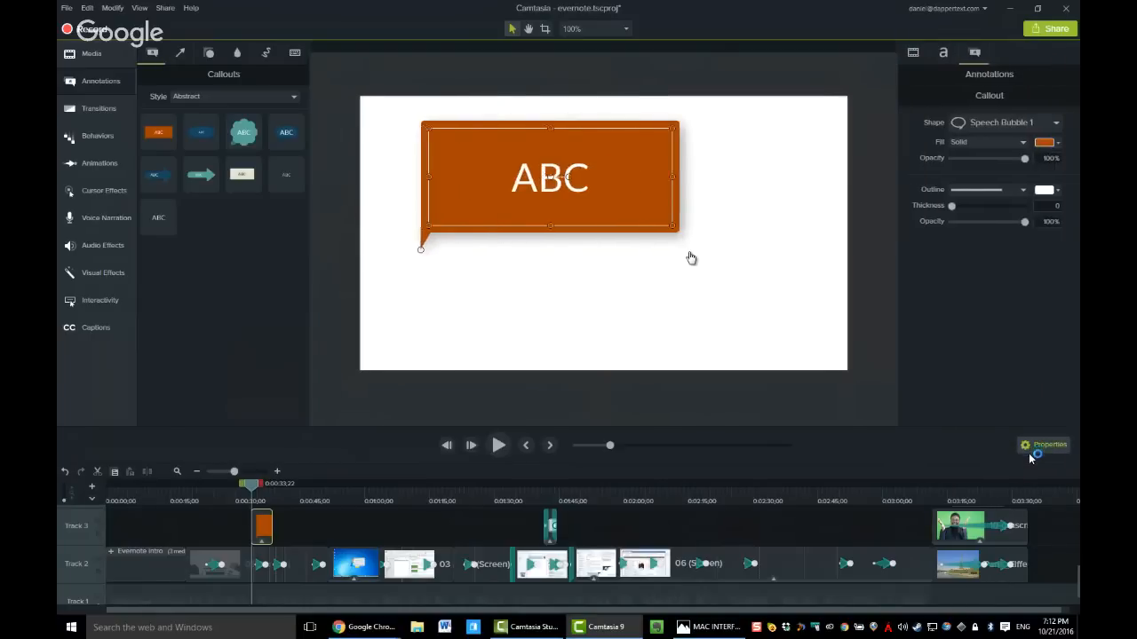
left_click(1030, 456)
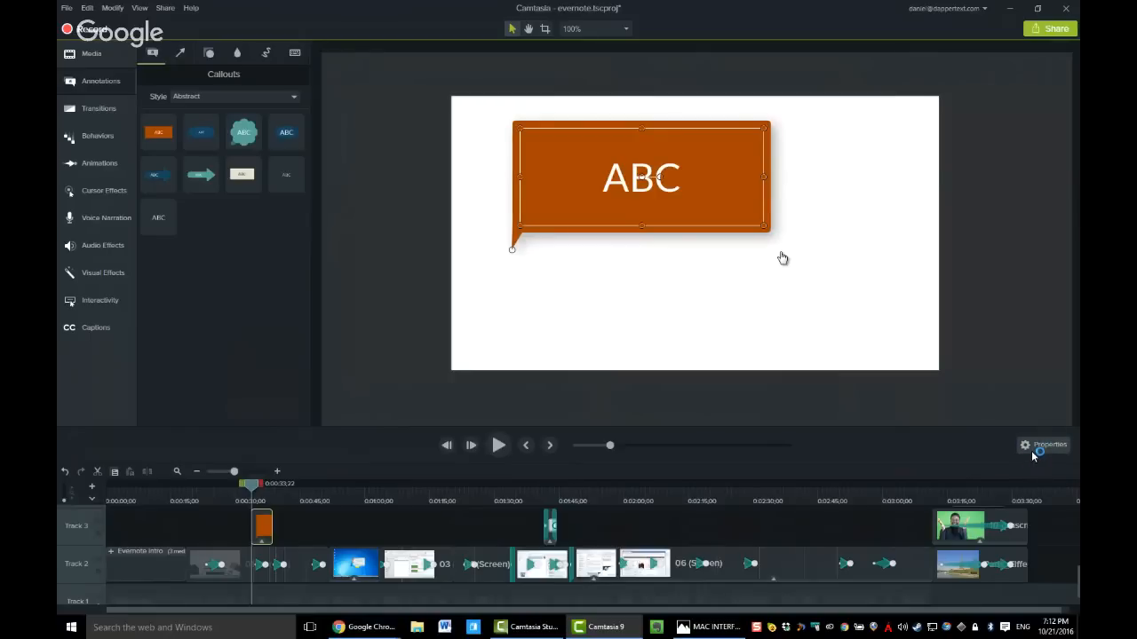
left_click(1033, 454)
left_click(1033, 453)
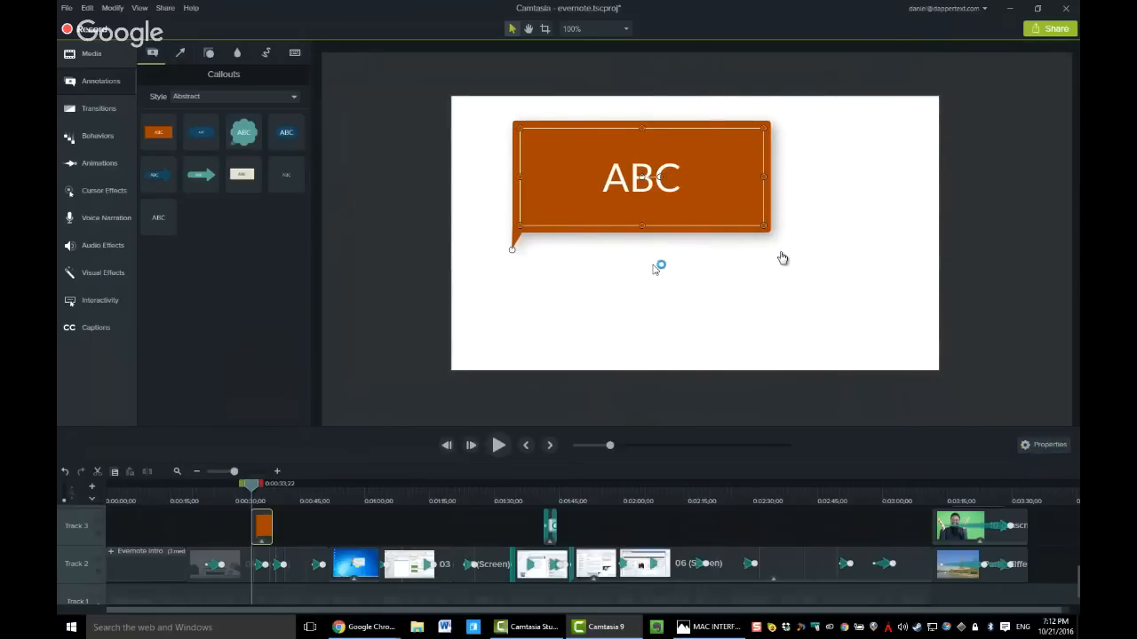
Collapse and reopen the Annotations tools, and bring back the callout's Properties panel
left_click(89, 50)
left_click(89, 86)
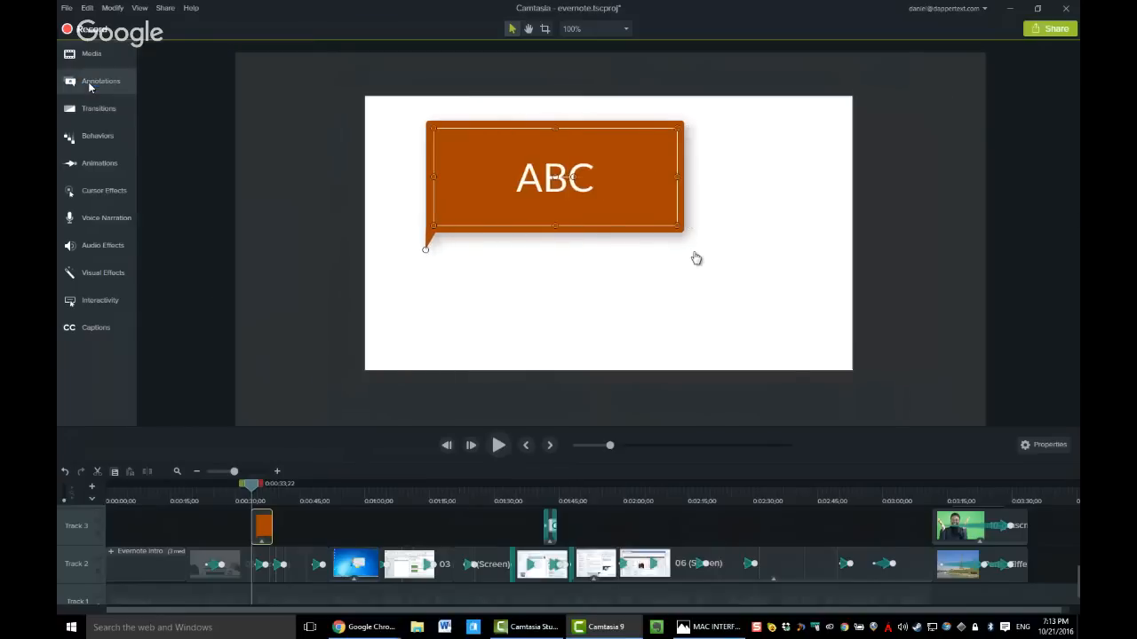
left_click(89, 86)
left_click(89, 85)
left_click(89, 85)
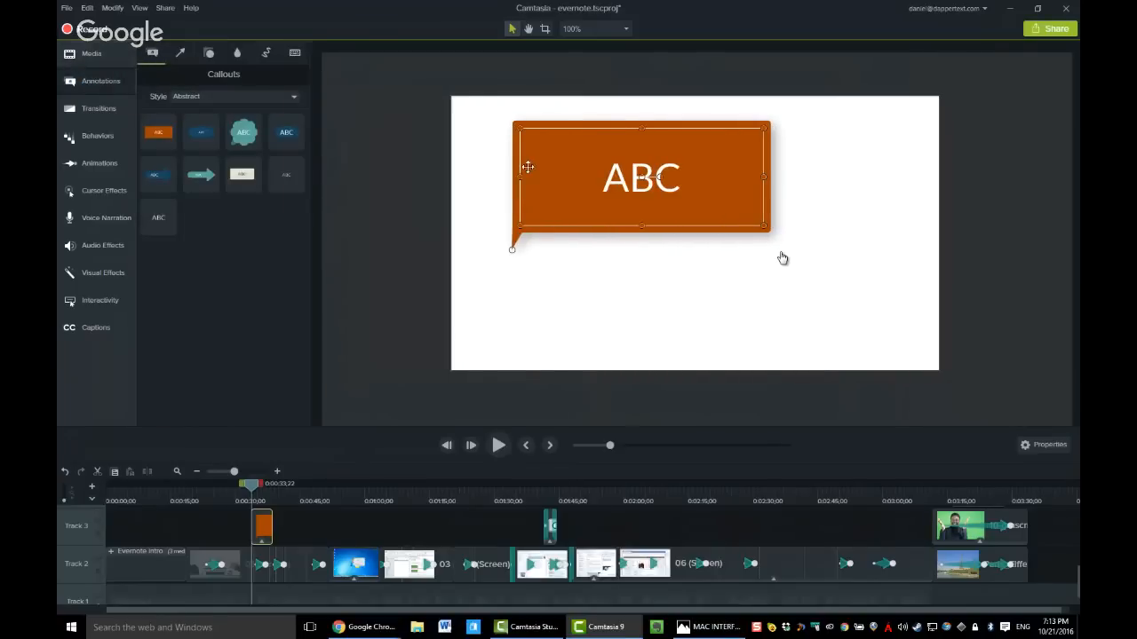
left_click(1043, 445)
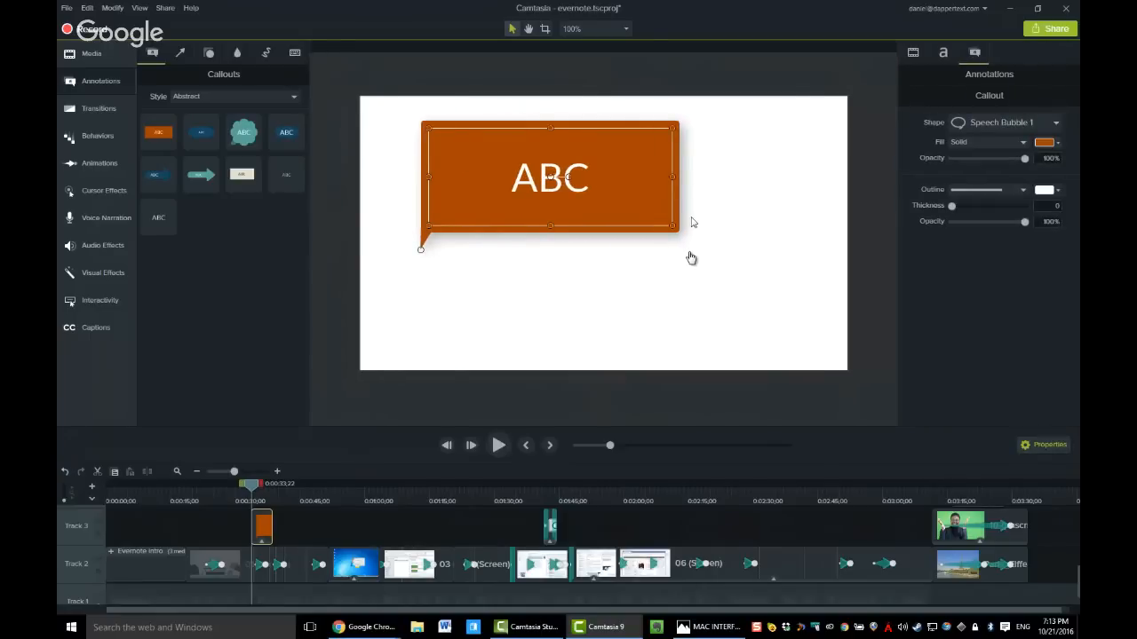
Examine the canvas dimensions and color in the Project Settings without applying any change
left_click(627, 30)
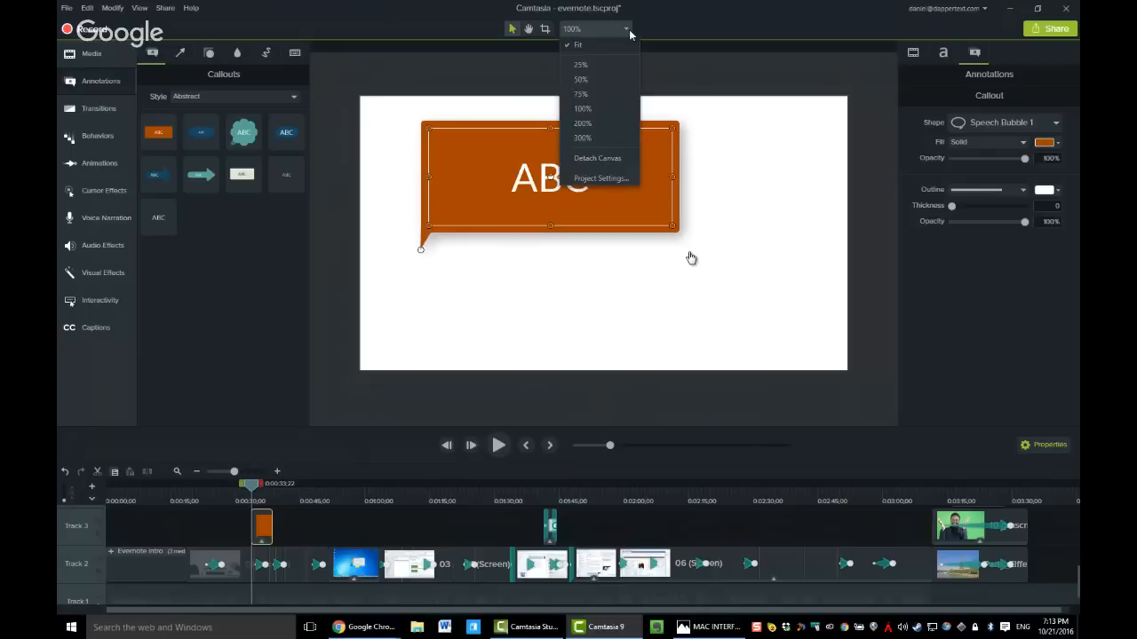
left_click(601, 180)
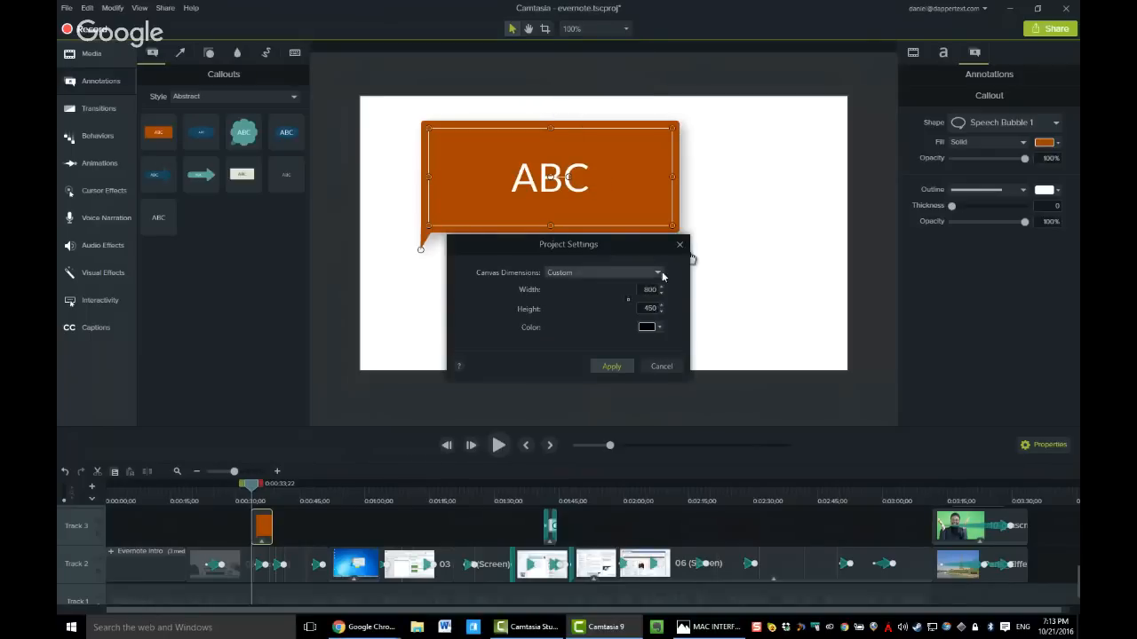
left_click(662, 367)
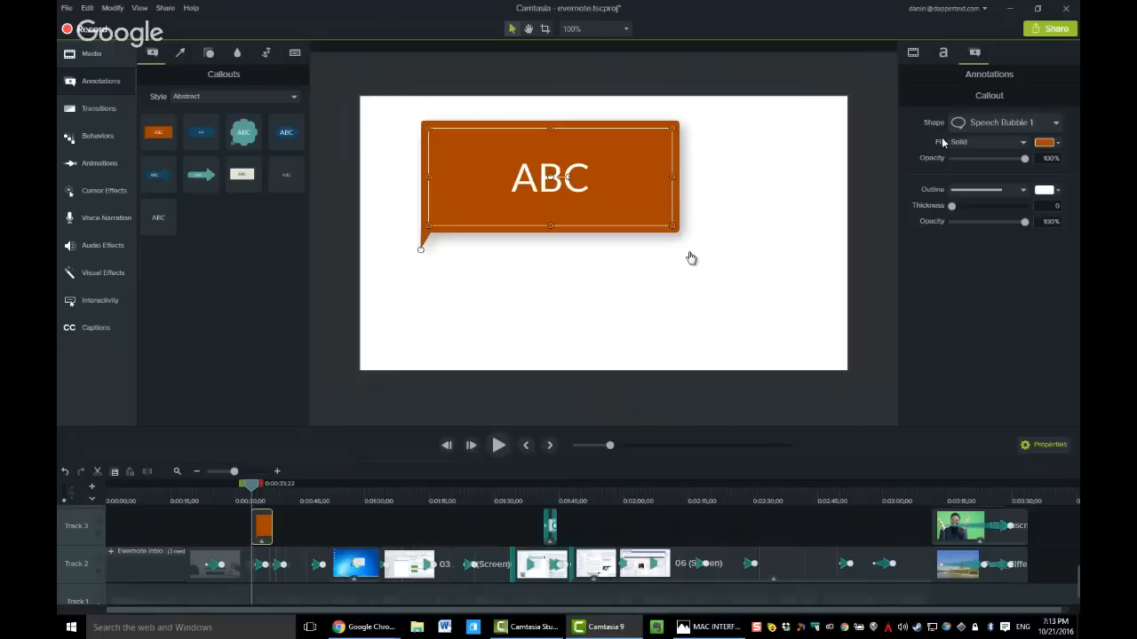
Change the speech bubble callout's fill to a purple gradient
left_click(1024, 143)
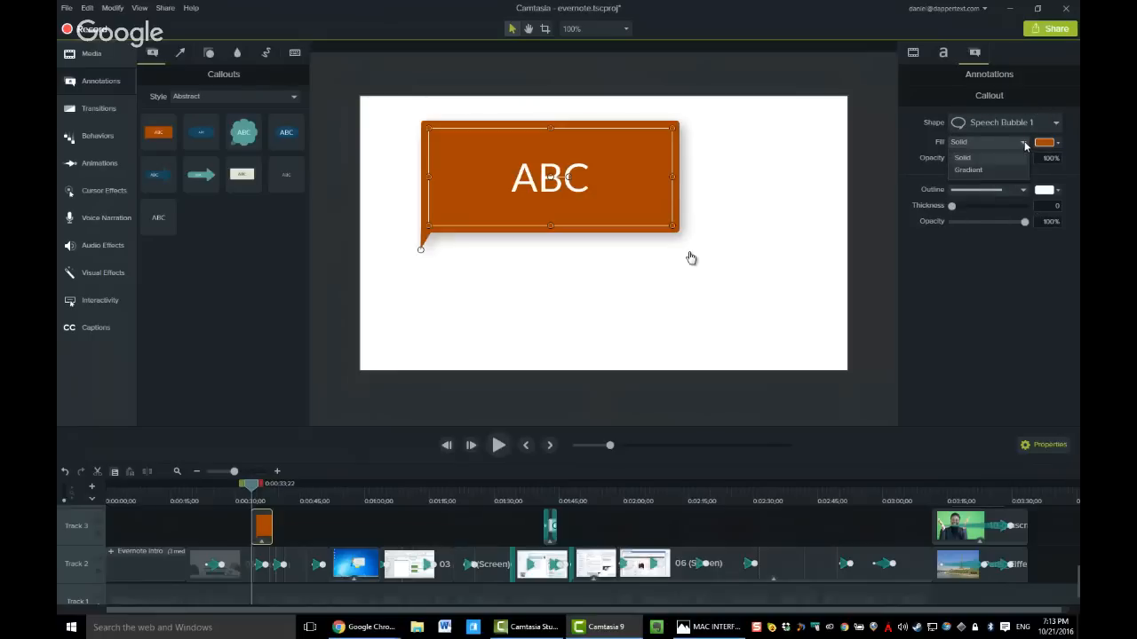
left_click(1009, 167)
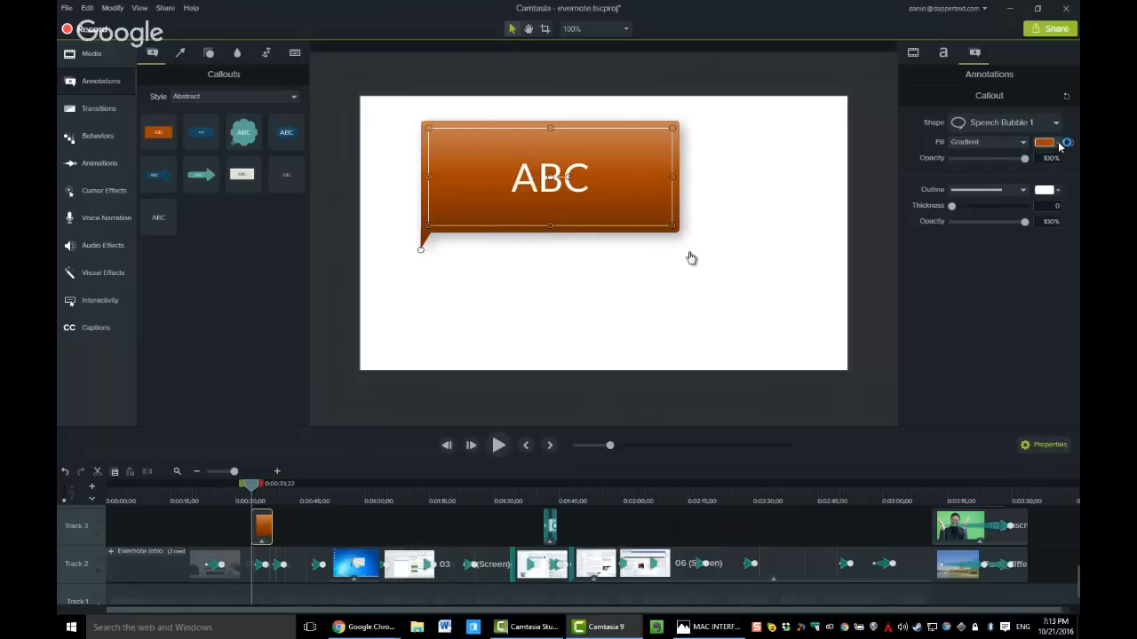
left_click(1059, 145)
left_click(1008, 175)
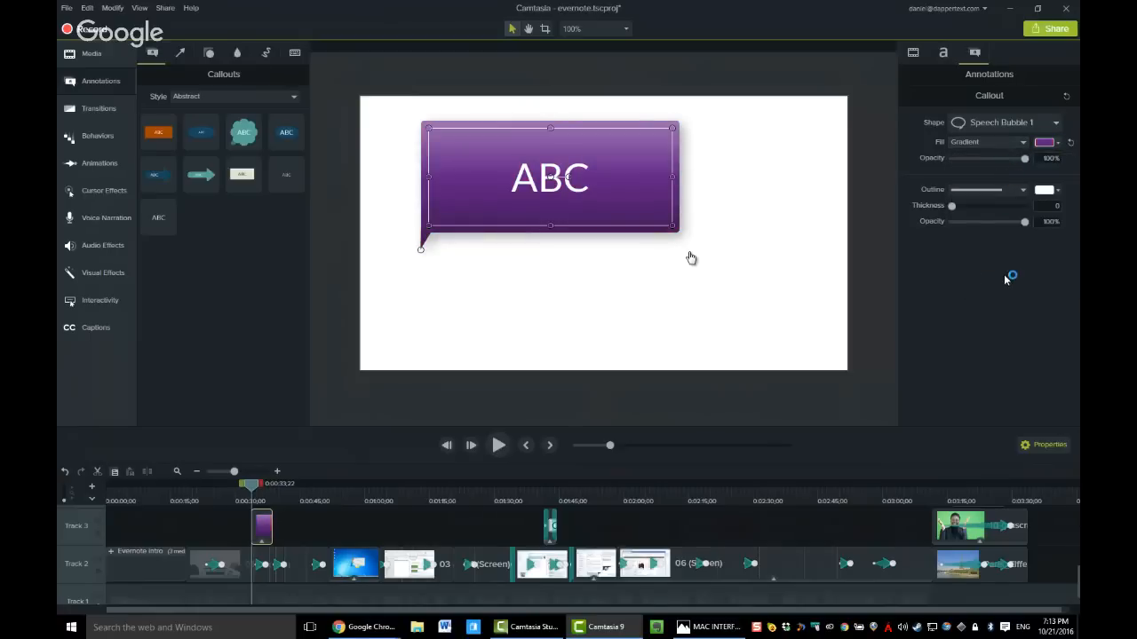
Try a dashed outline on the callout, return it to a solid line and set its thickness to 12
left_click(1023, 192)
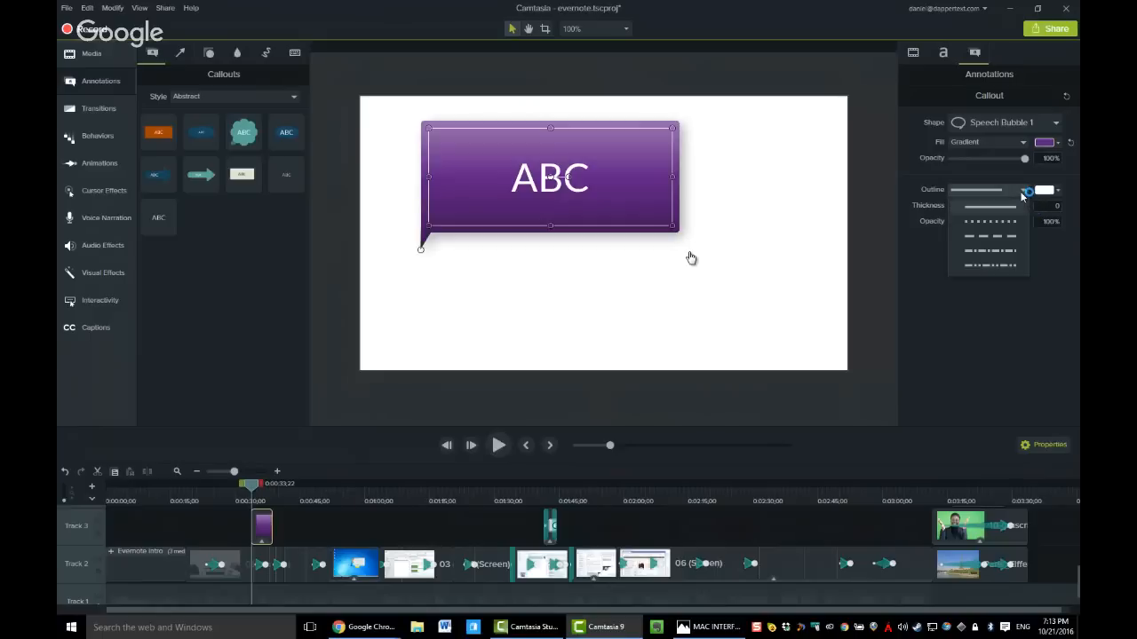
left_click(1000, 235)
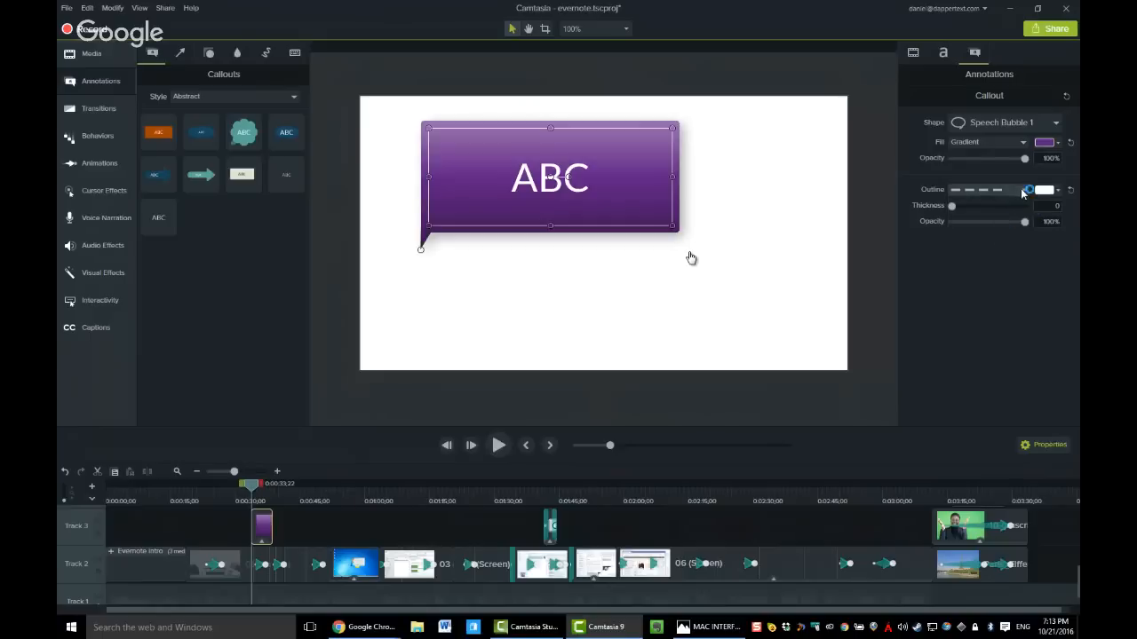
left_click(1022, 191)
left_click(1010, 204)
mouse_move(951, 206)
left_mouse_down()
mouse_move(986, 206)
mouse_move(960, 208)
left_mouse_up()
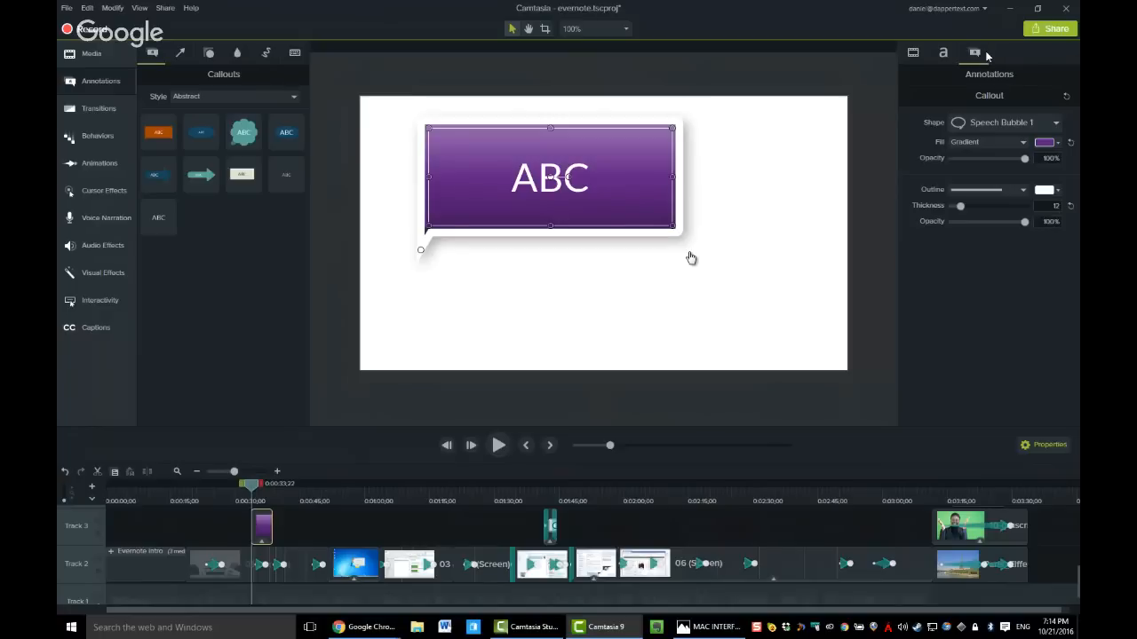
Remove the drop shadow from the callout and bring up its text properties
left_click(913, 55)
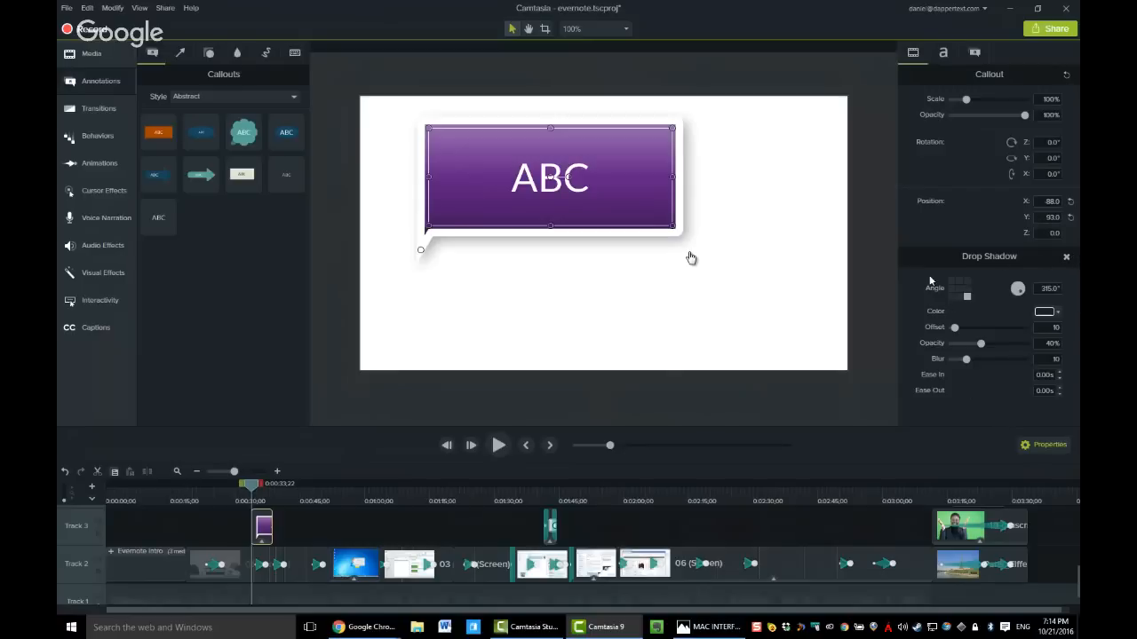
left_click(1067, 257)
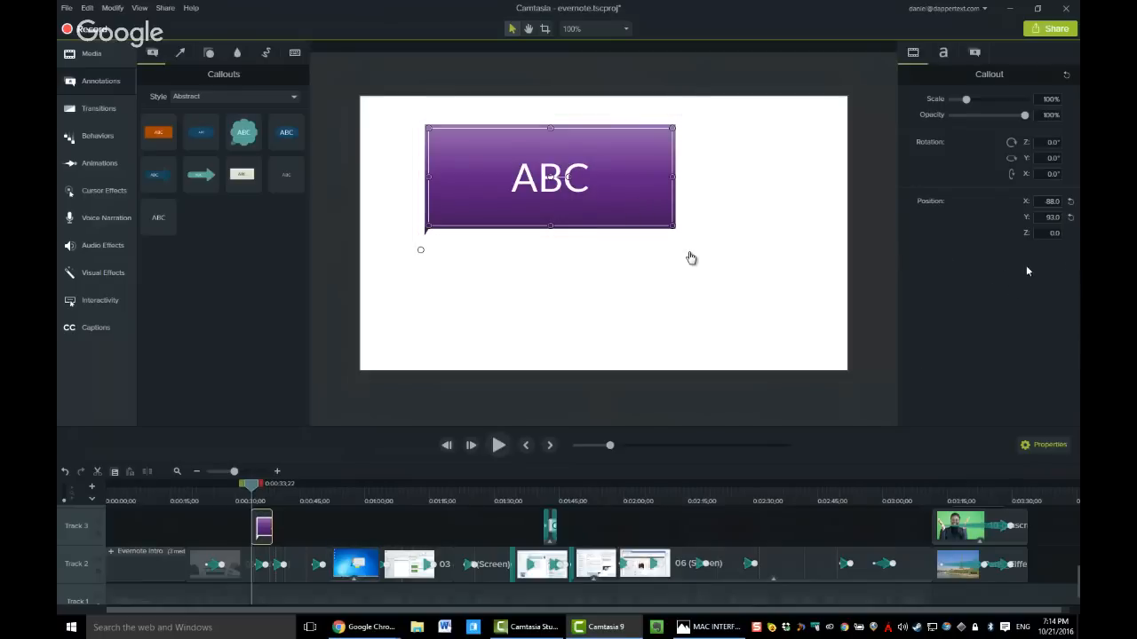
left_click(945, 53)
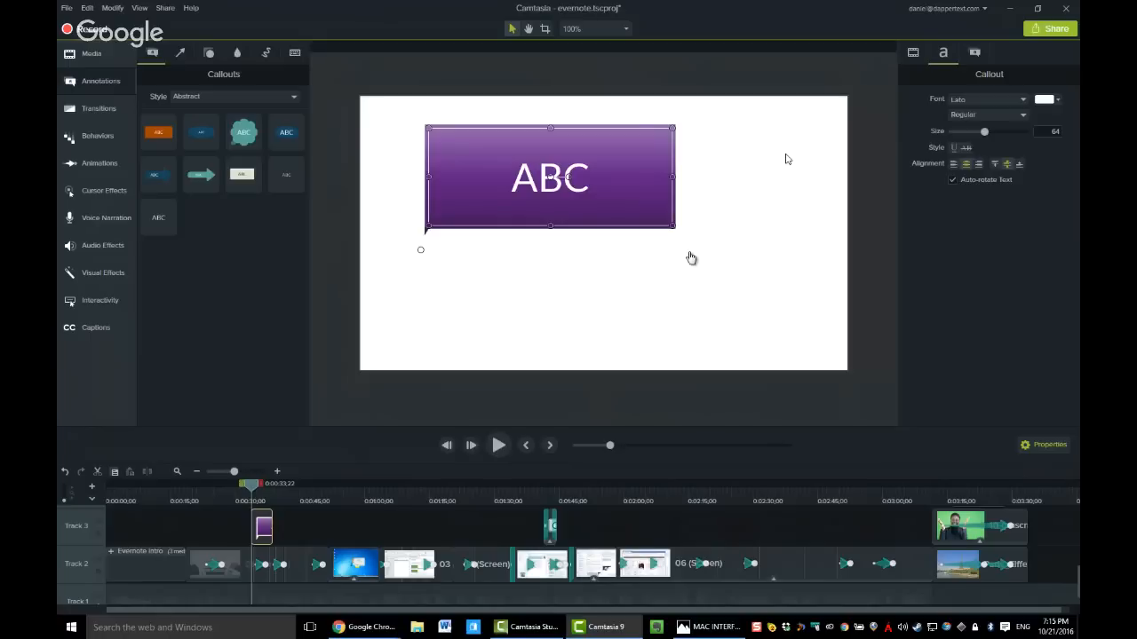
Show the project's Media Bin, switch to Camtasia Studio and look at its Zoom-n-Pan tools for comparison
left_click(93, 55)
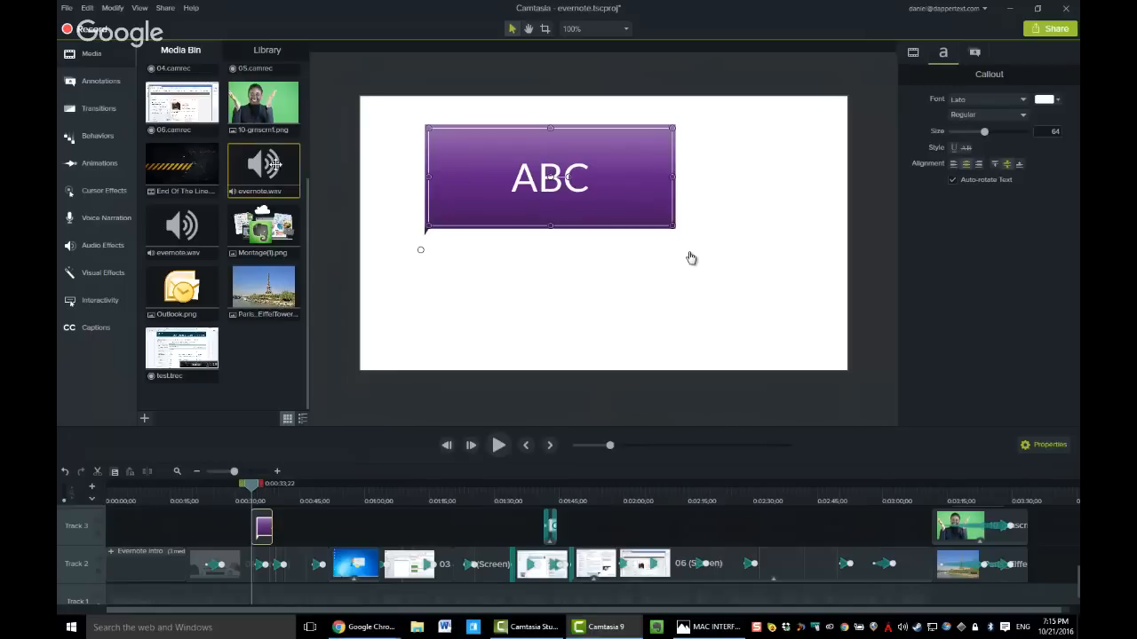
left_click(529, 631)
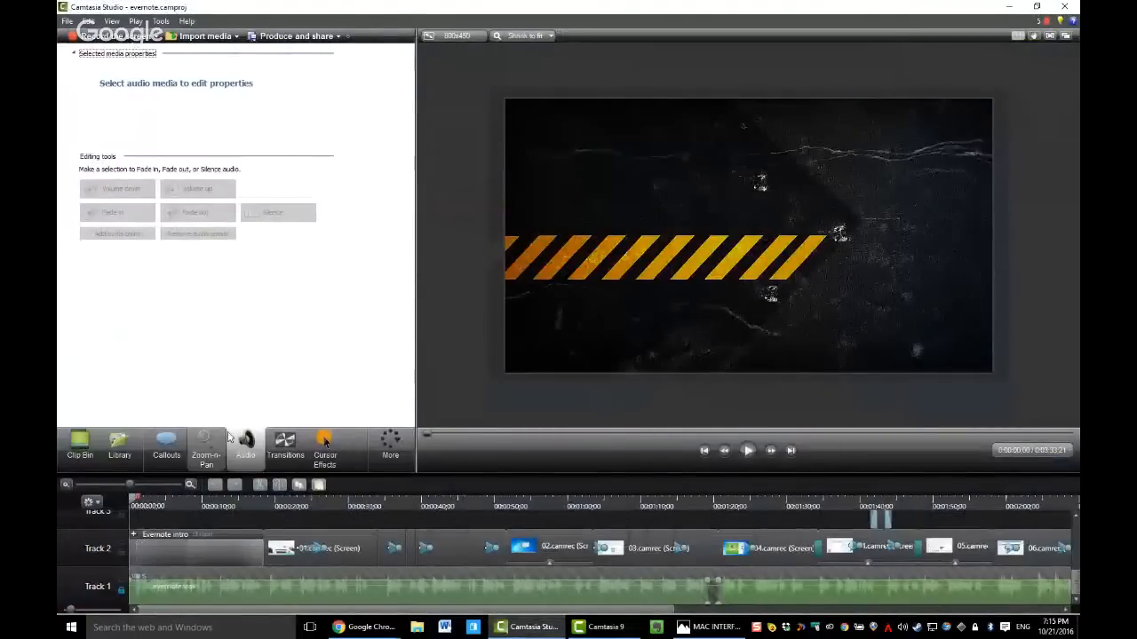
left_click(204, 444)
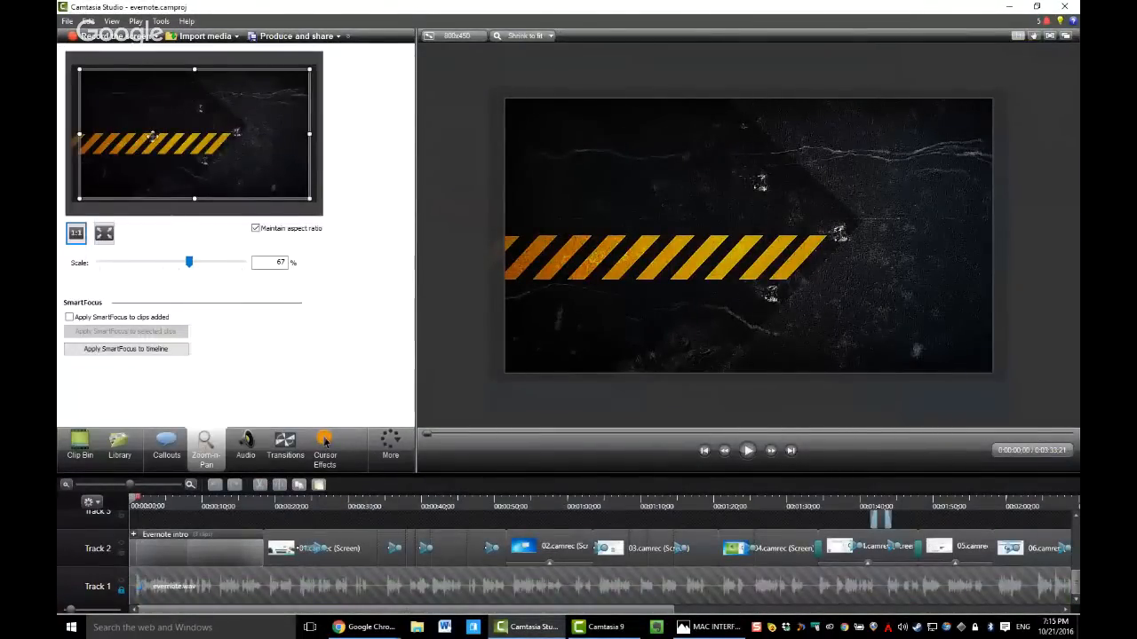
Add an arrow callout at the start of the Camtasia Studio timeline and display its callout settings
left_click(166, 444)
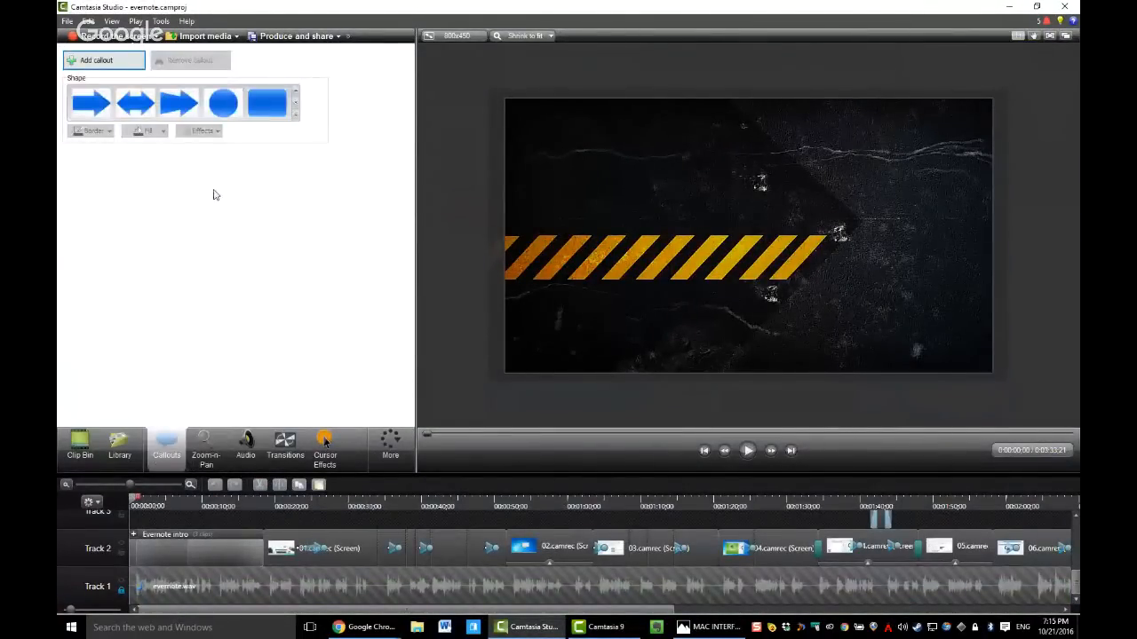
left_click(260, 107)
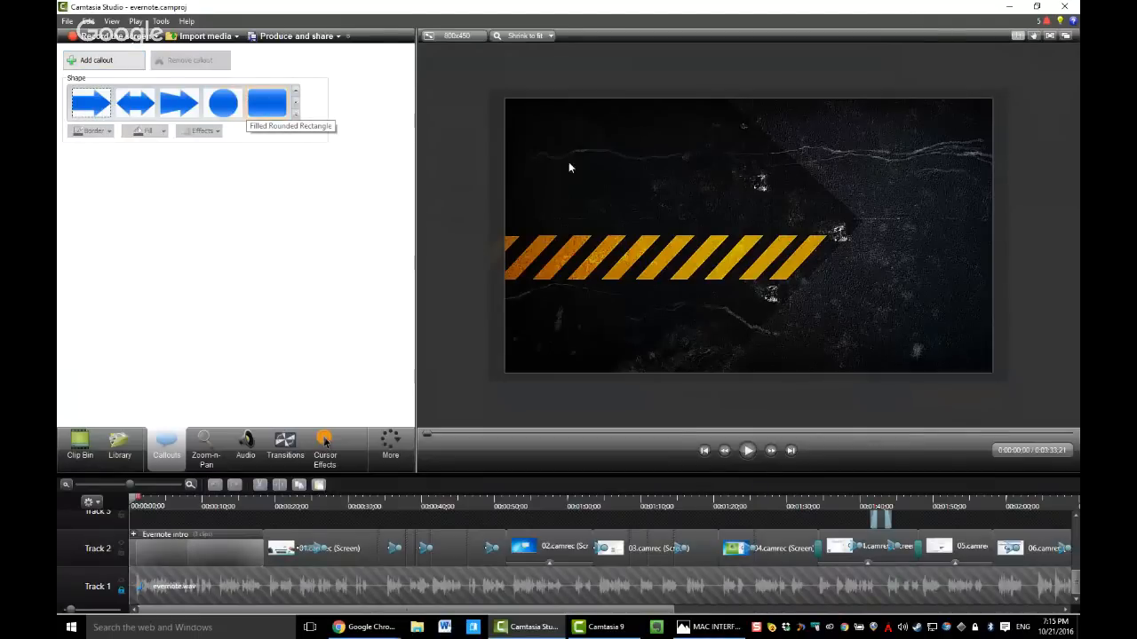
left_click(263, 107)
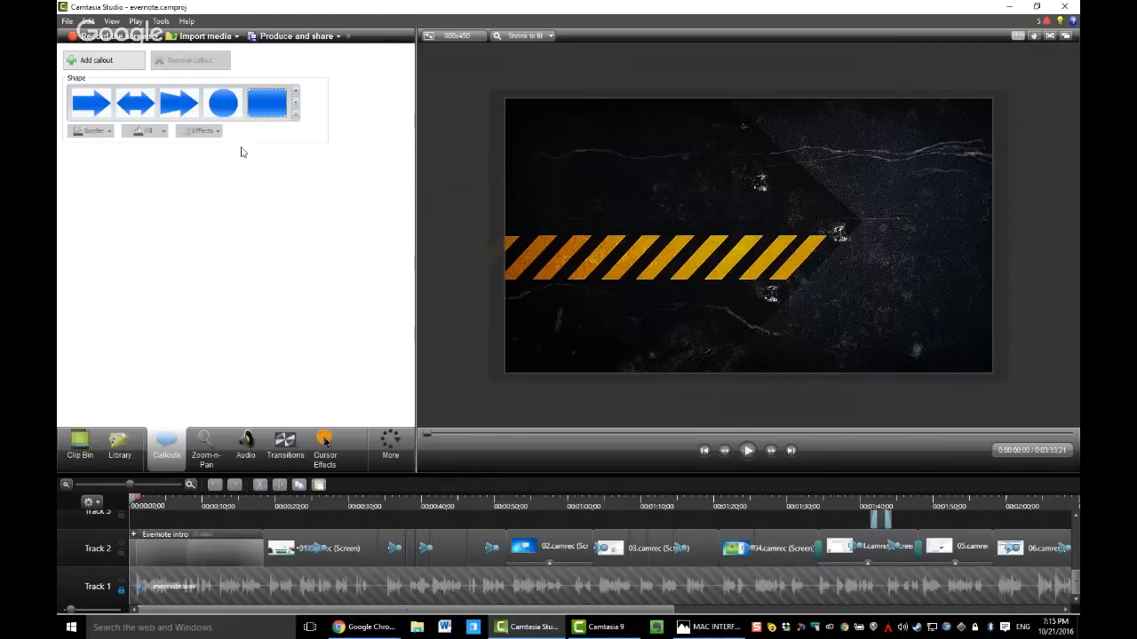
left_click(102, 59)
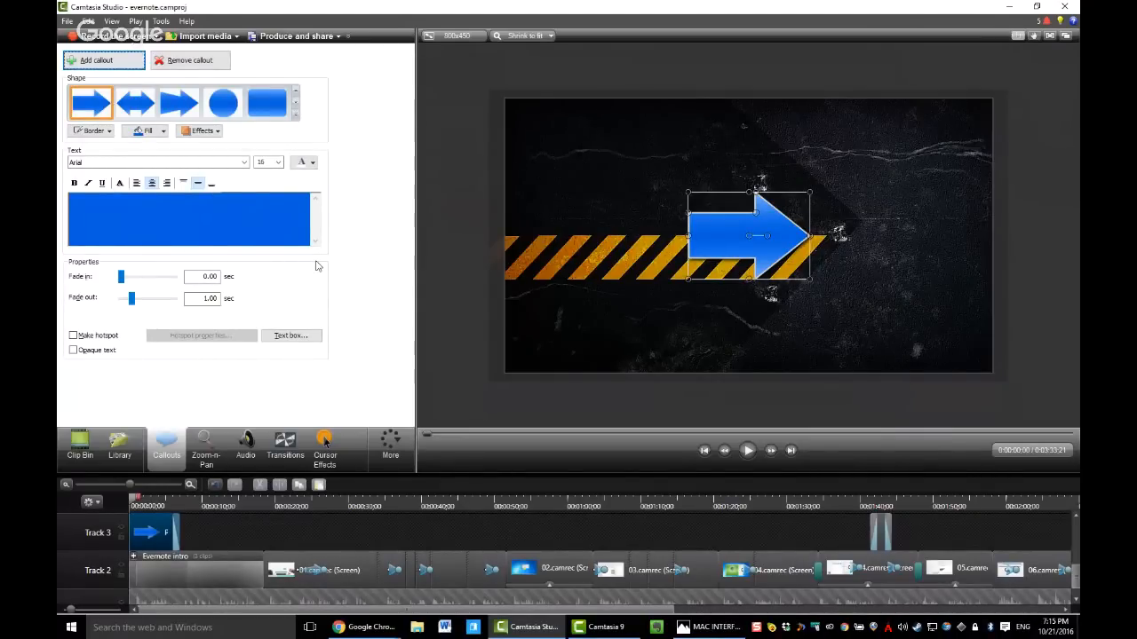
Switch back to Camtasia 9, replace the callout's text with "Camtasia 9" and move the callout slightly down the canvas
key("alt+Tab")
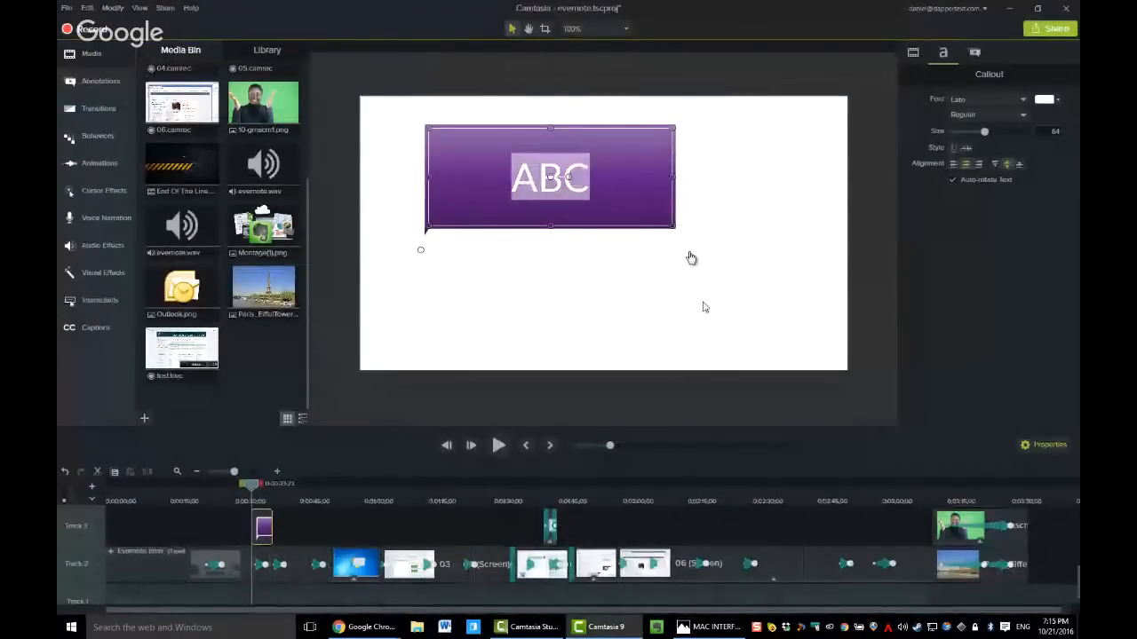
type("Camt")
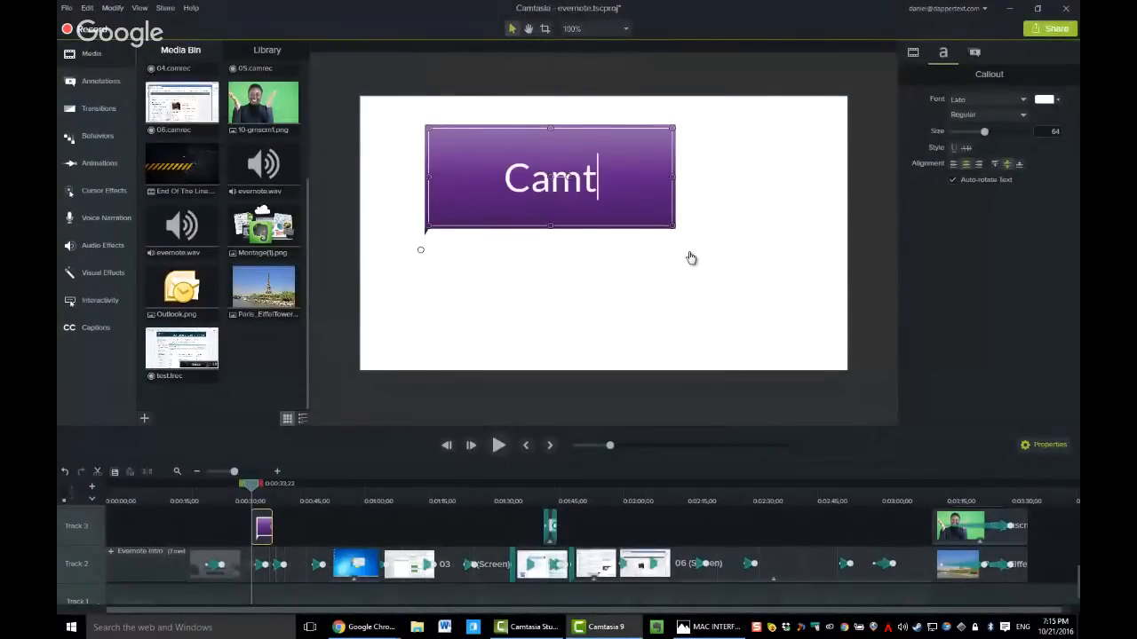
type("asia 9")
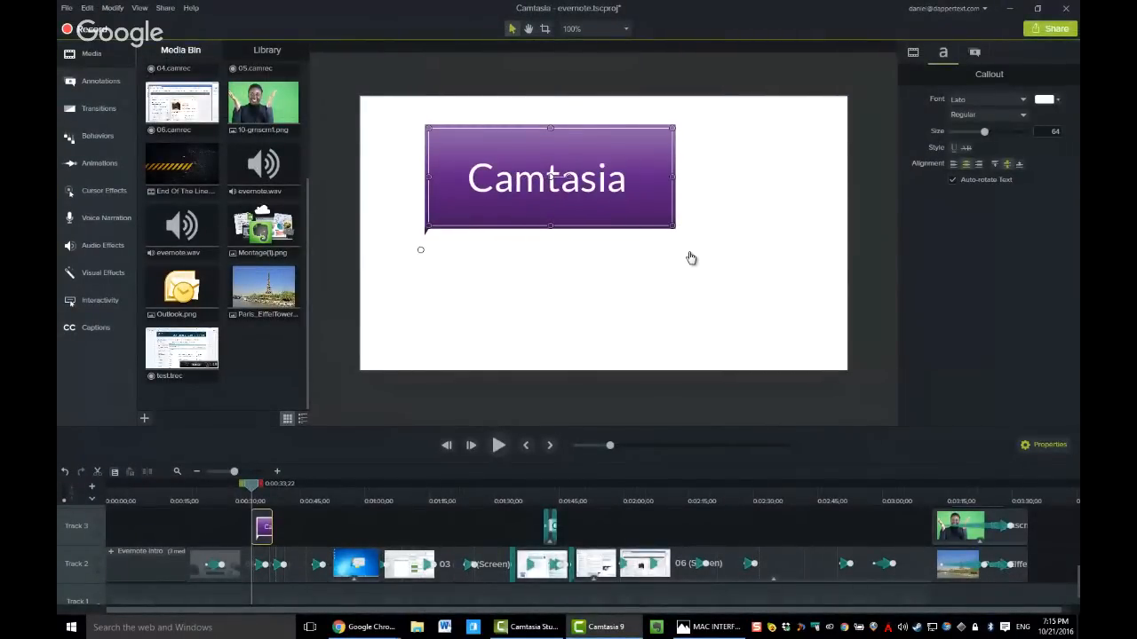
left_click(759, 228)
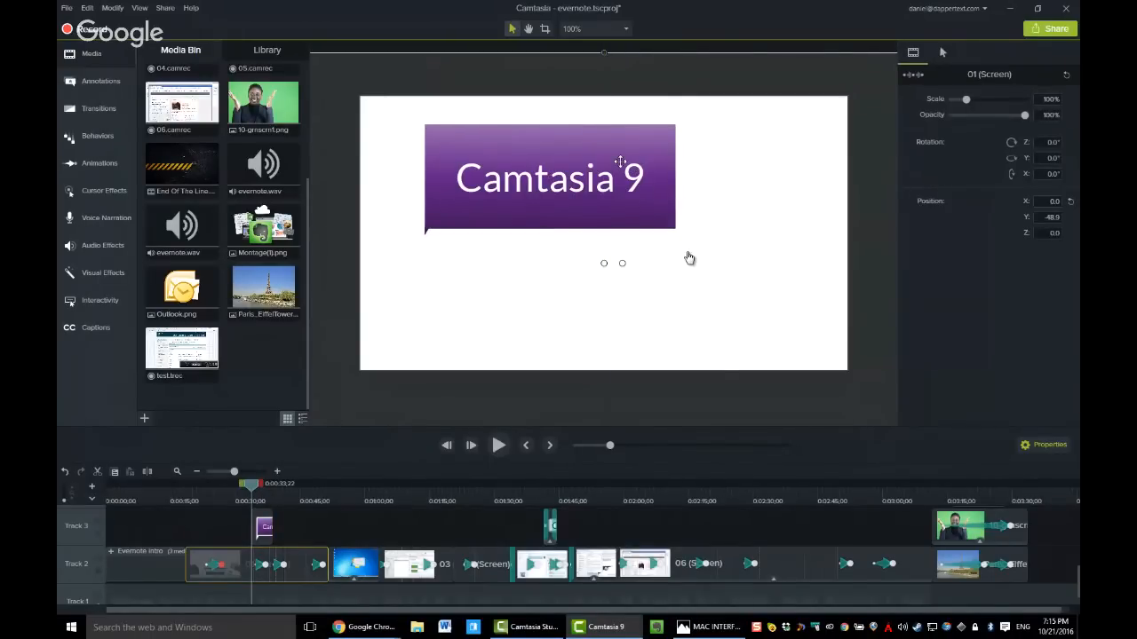
left_click(599, 153)
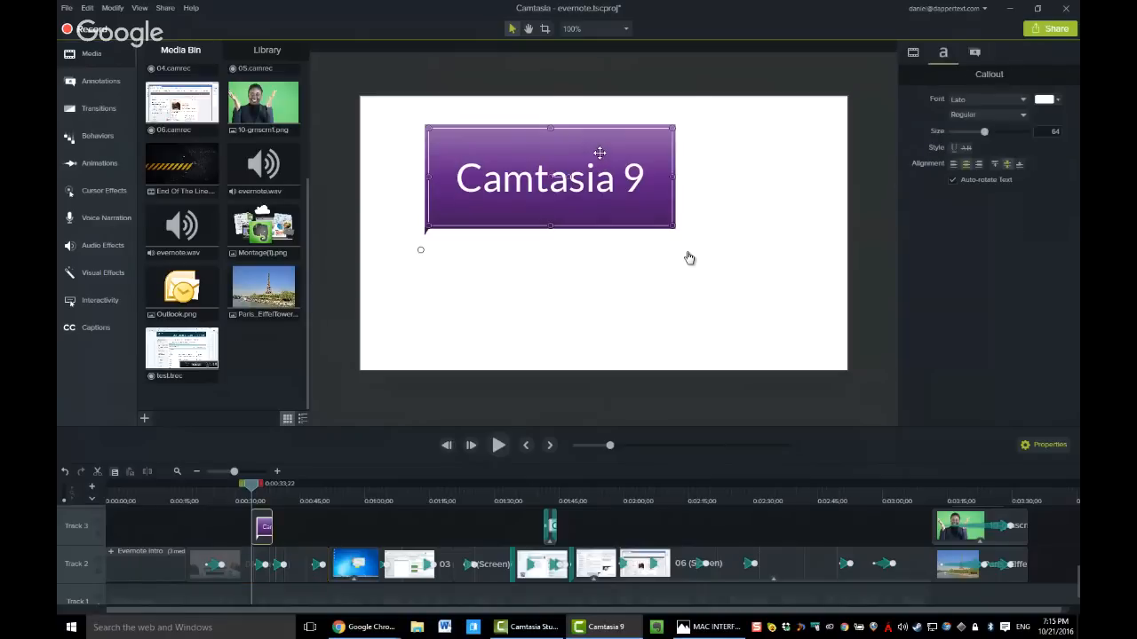
left_click_drag(533, 158, 537, 186)
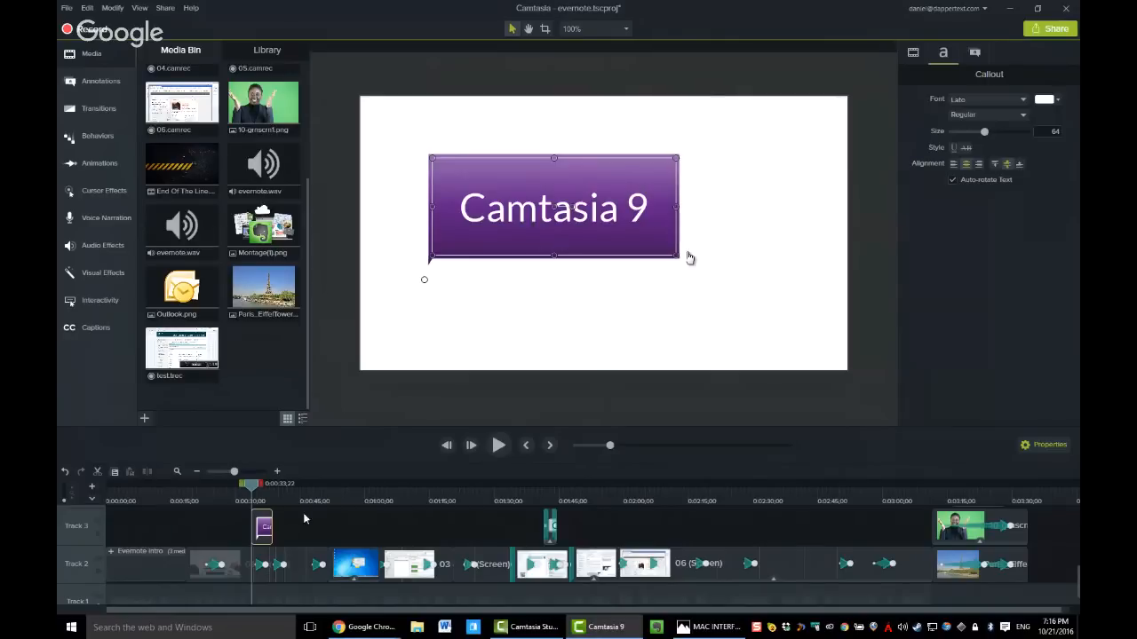
Unlock Track 1 and compare the properties of the evernote audio clip with those of the 03 (Screen) clip
scroll(304, 515, "down", 1)
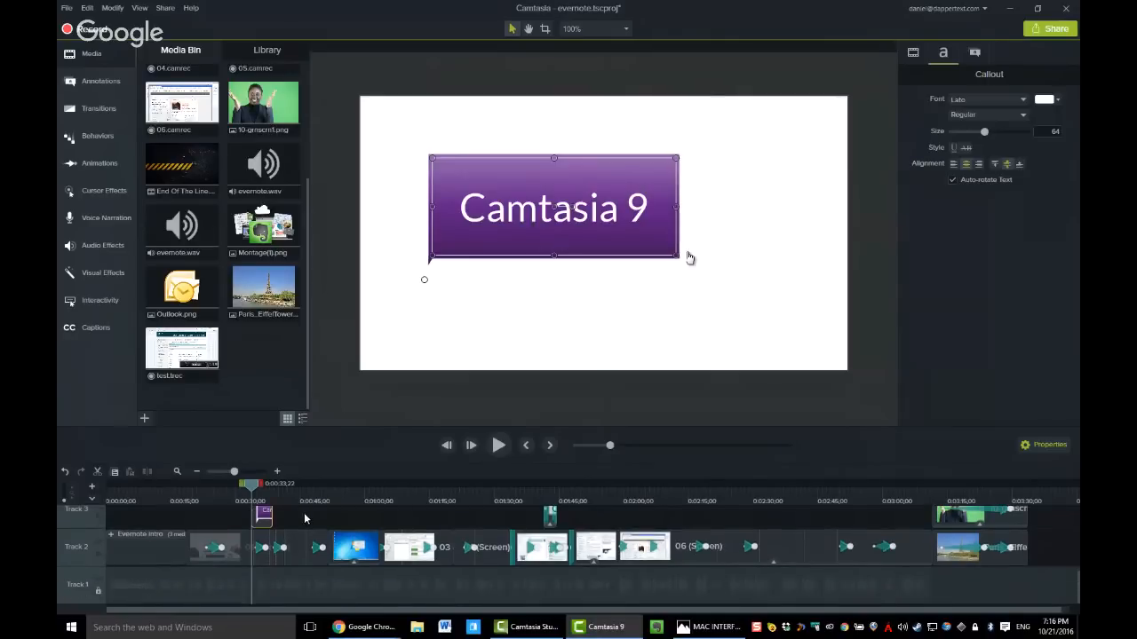
left_click(98, 591)
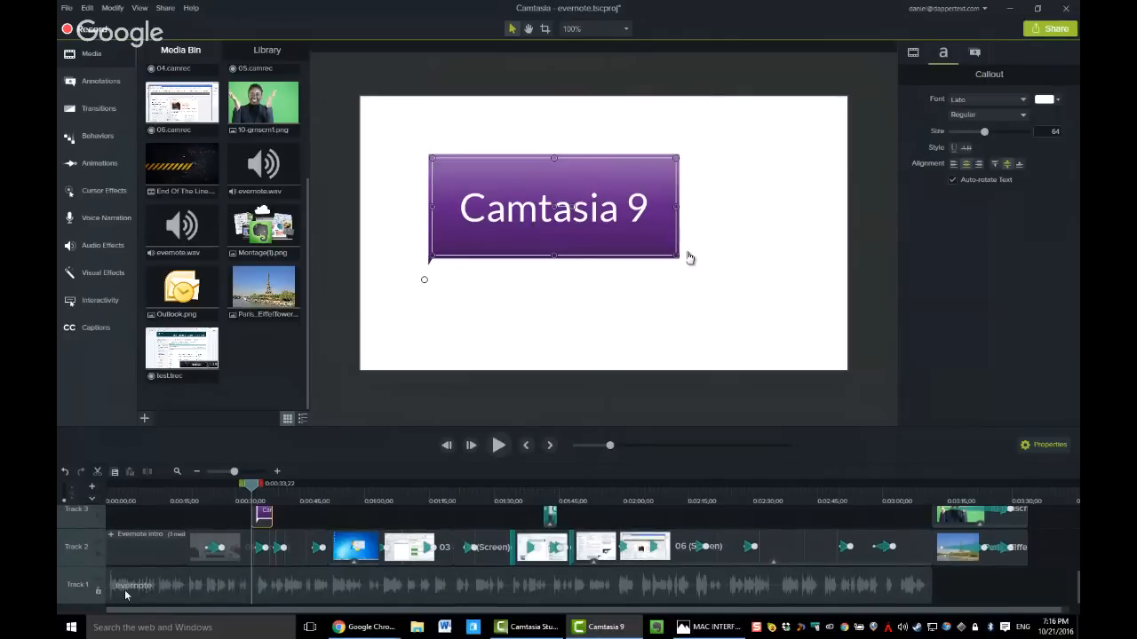
left_click(350, 597)
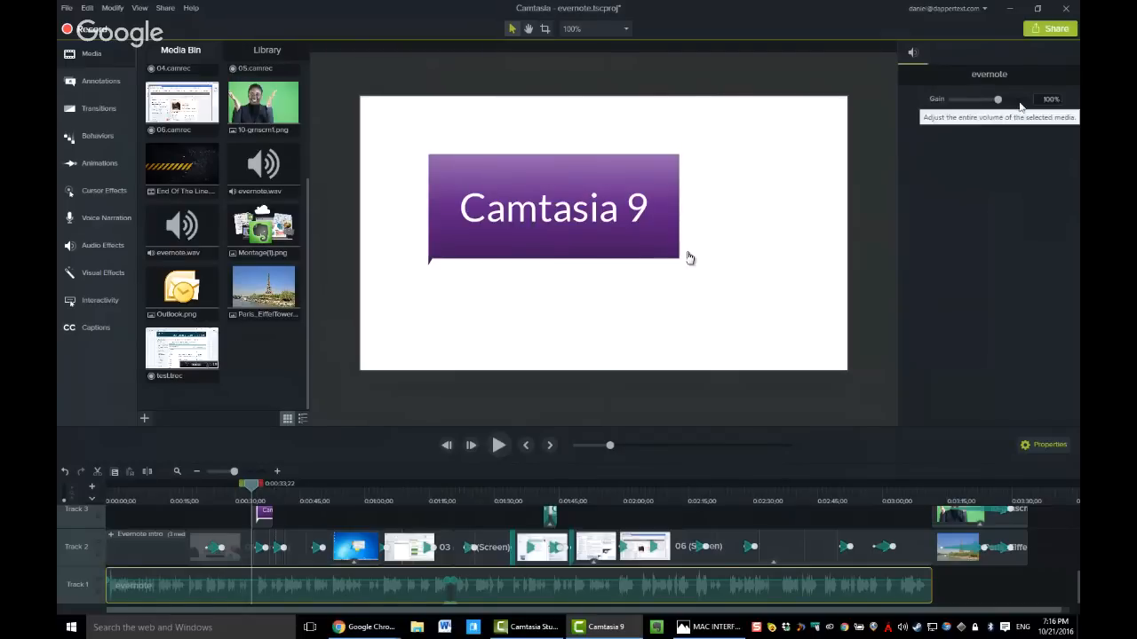
left_click(434, 548)
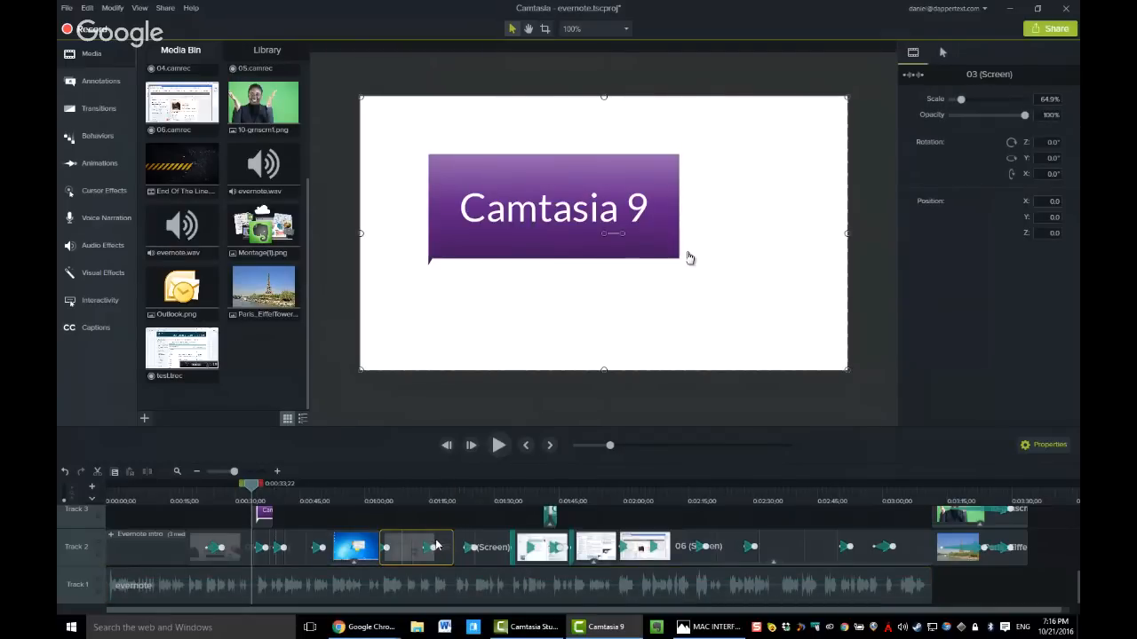
Preview the zoomed screen footage at about 0:01:13, play it from about 0:02:15 and scrub to about 0:03:04
left_click(425, 499)
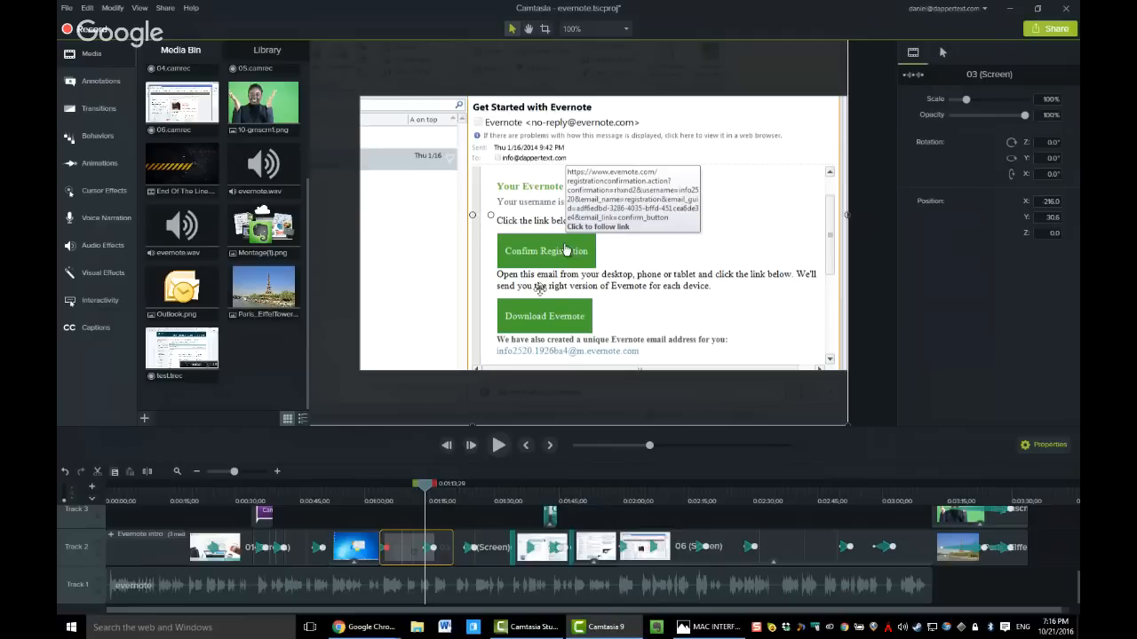
left_click_drag(424, 486, 690, 522)
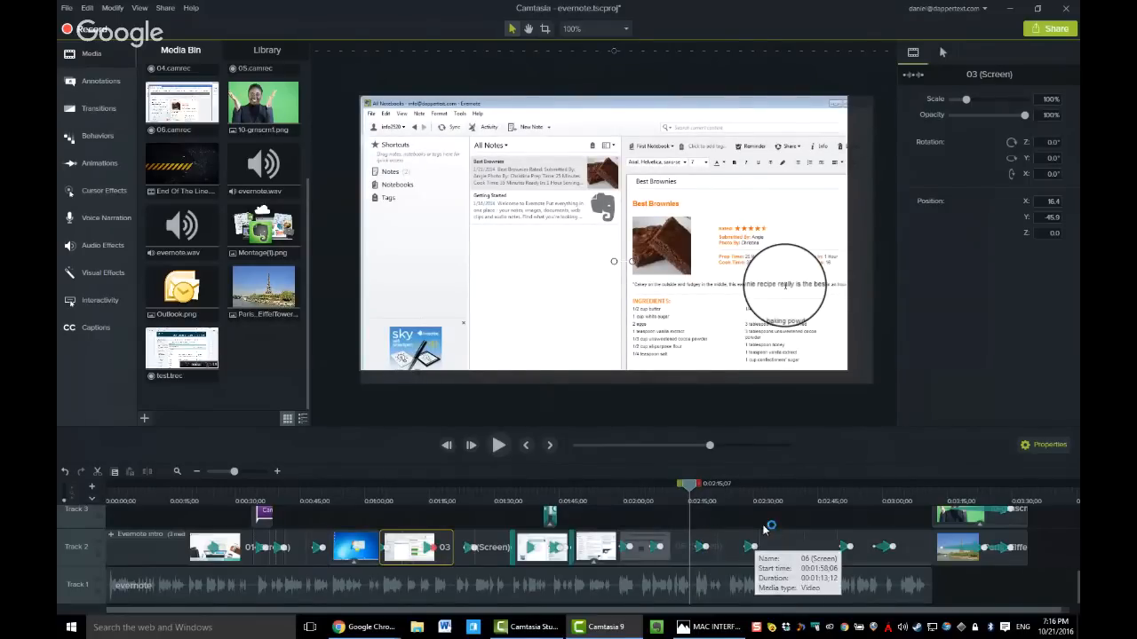
key("space")
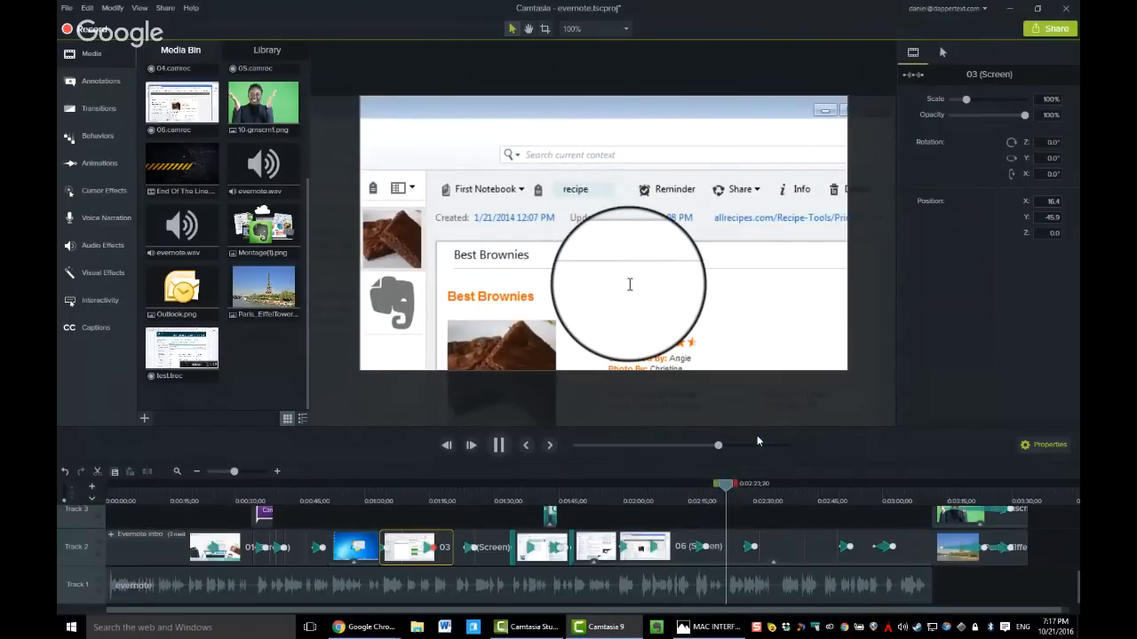
left_click(697, 402)
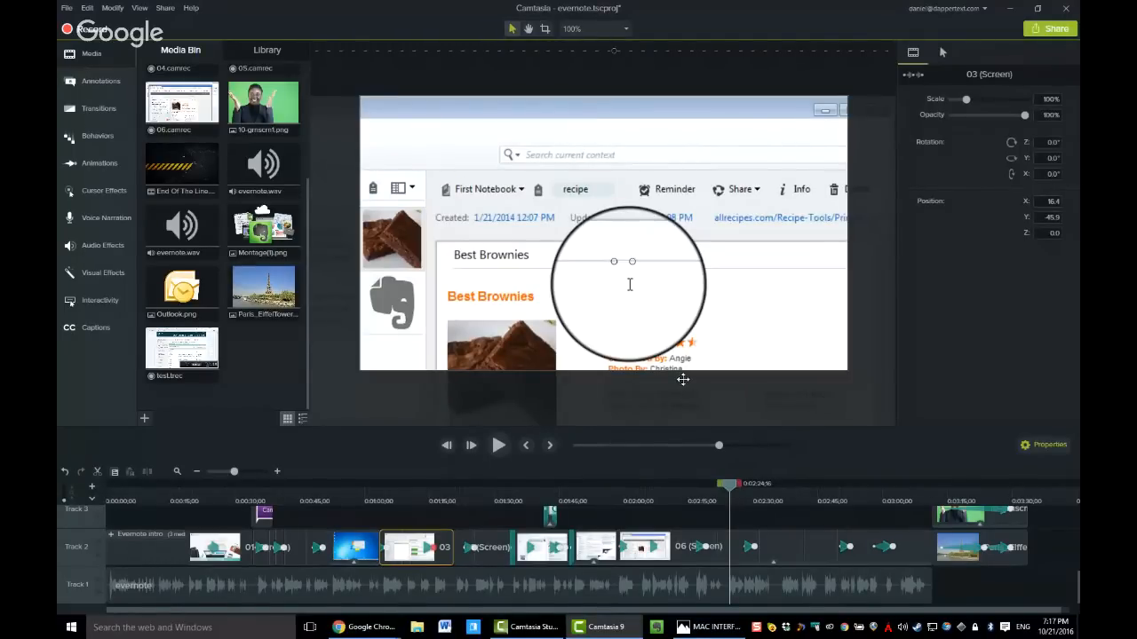
left_click_drag(730, 486, 903, 488)
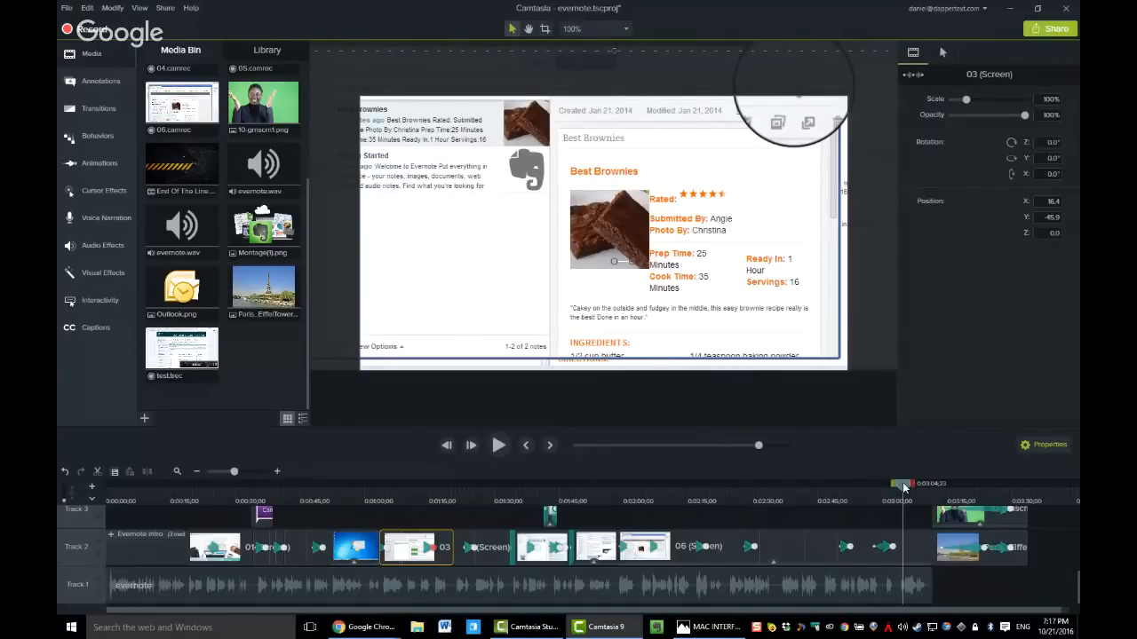
left_click_drag(903, 482, 877, 481)
Try repositioning the 06 (Screen) clip on the canvas at about 0:02:24 and again at about 0:02:40
left_click(718, 502)
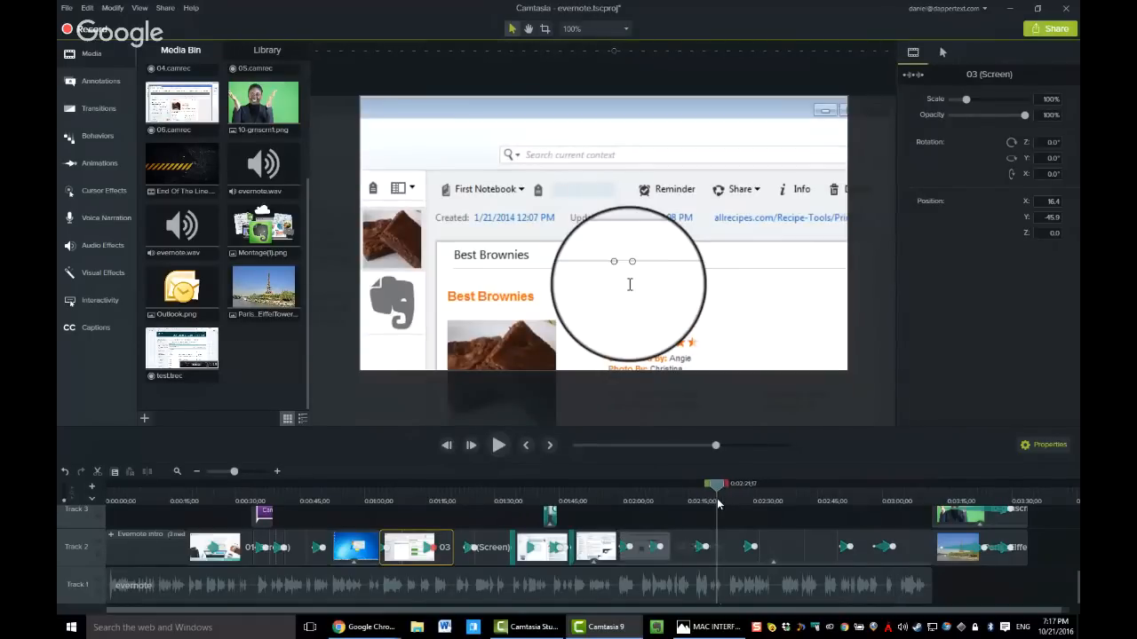
left_click_drag(718, 505, 732, 505)
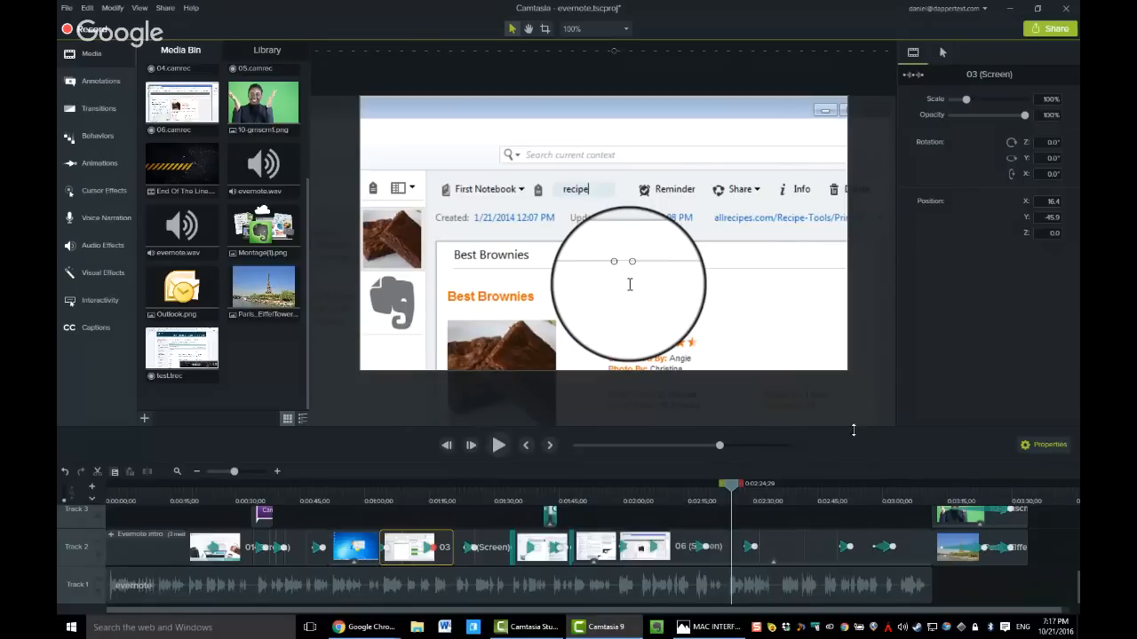
left_click(777, 319)
left_click_drag(776, 318, 751, 222)
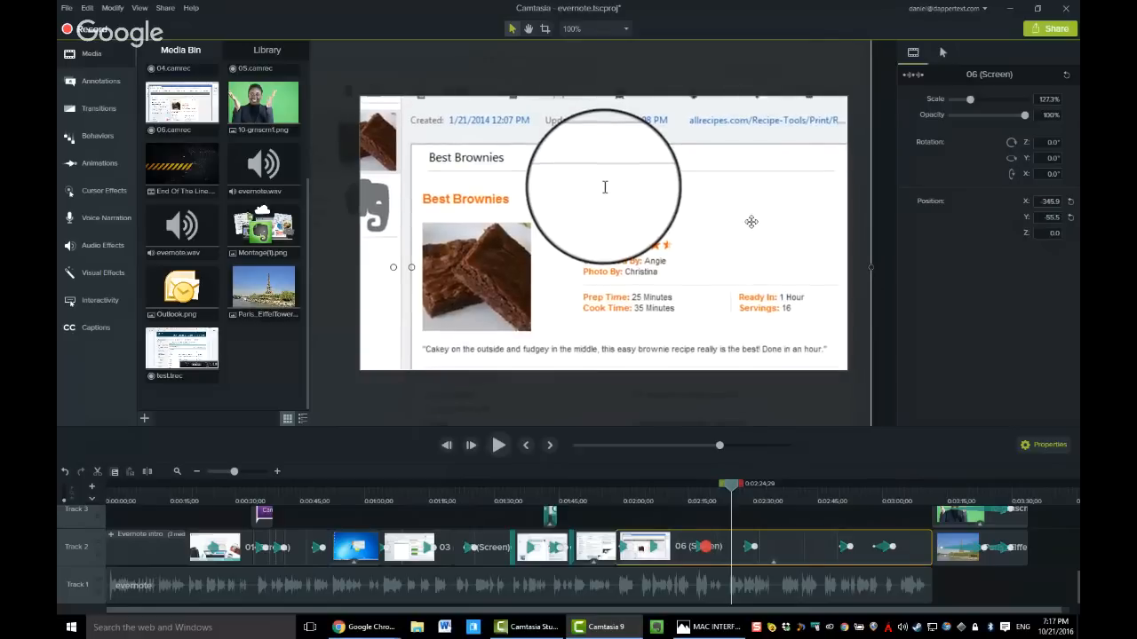
left_click(798, 485)
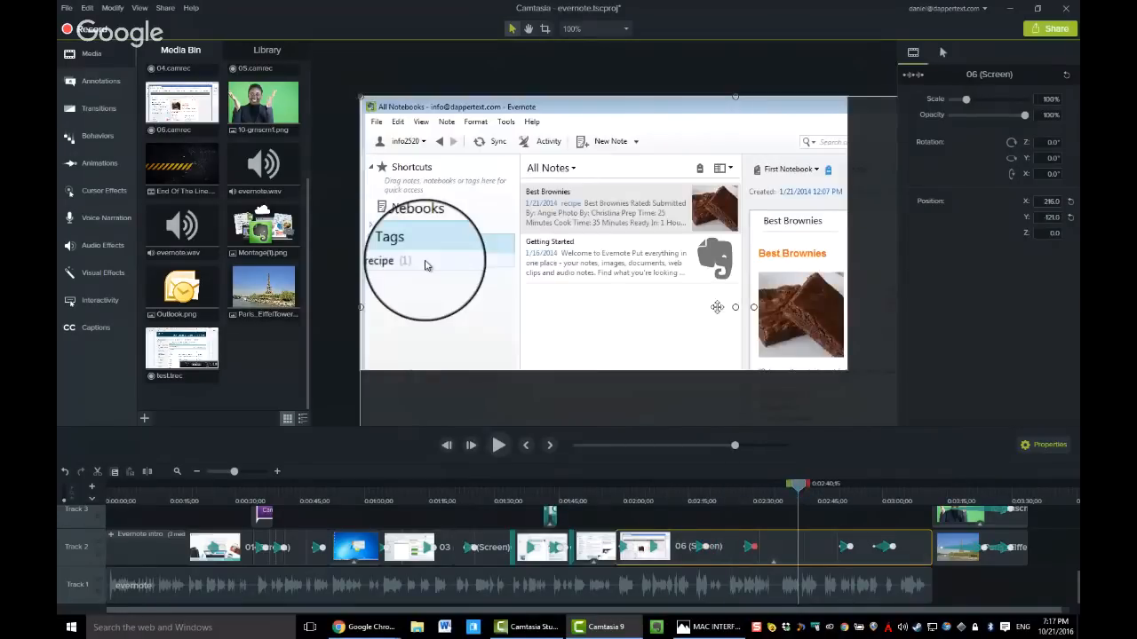
left_click_drag(703, 318, 601, 223)
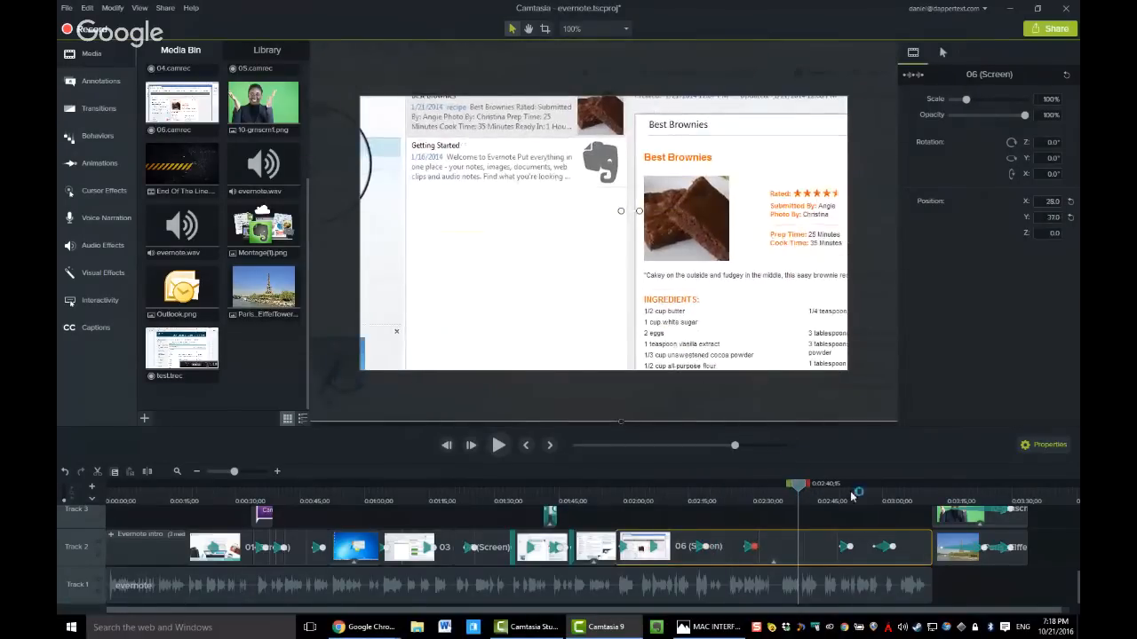
Nudge the 06 (Screen) clip up to Y 11.0 at about 0:02:54 and undo that move
left_click(860, 489)
mouse_move(766, 316)
left_mouse_down()
mouse_move(737, 271)
mouse_move(771, 307)
left_mouse_up()
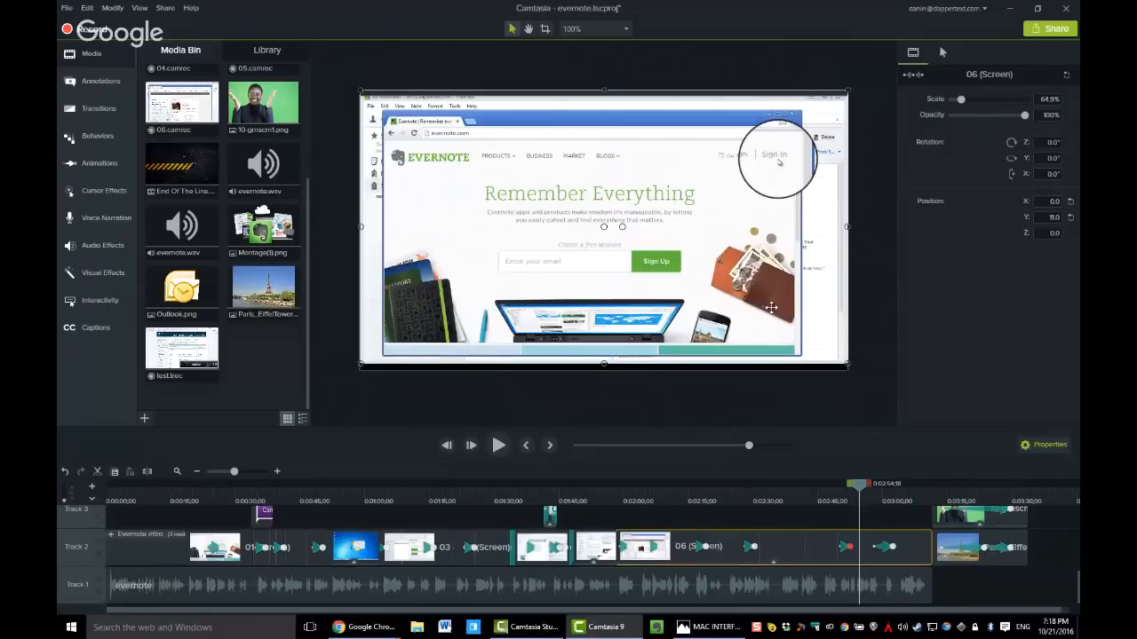
key("ctrl+z")
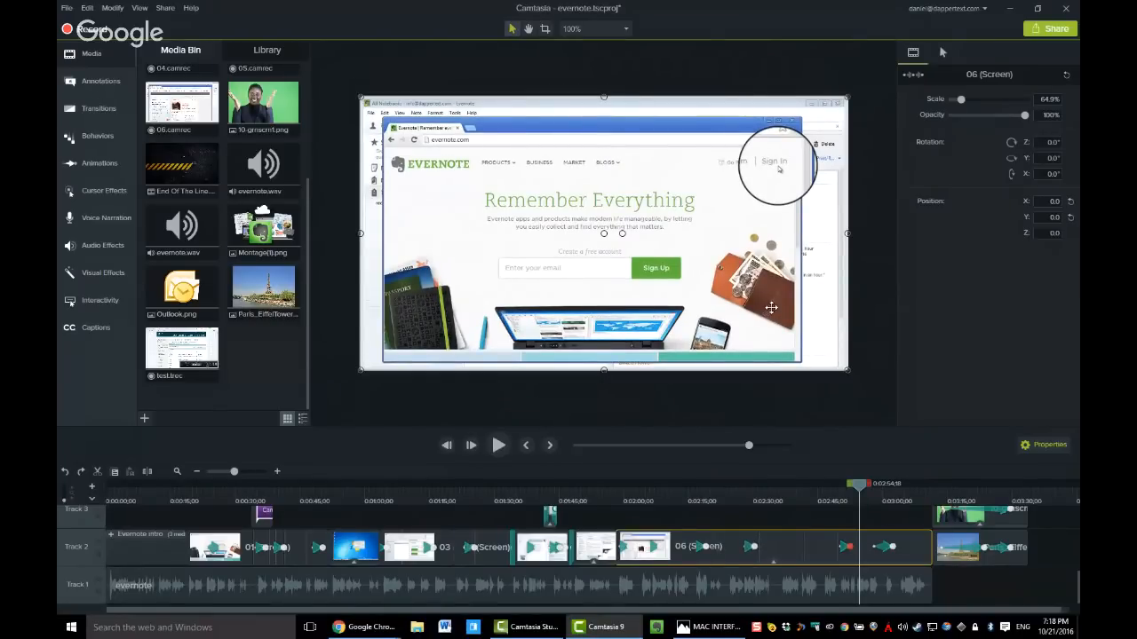
With all its animations edited together, move the 06 (Screen) clip to X -307.9, Y -73.5 at 0:02:24 and check the shift around 0:02:42
left_click(729, 498)
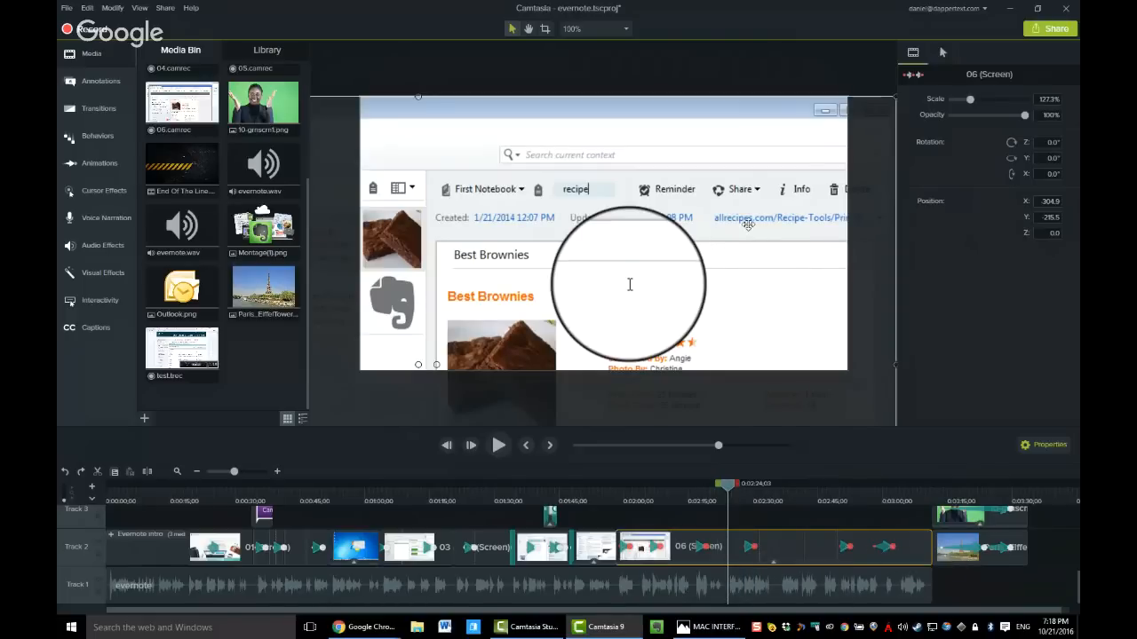
left_click_drag(749, 282, 746, 196)
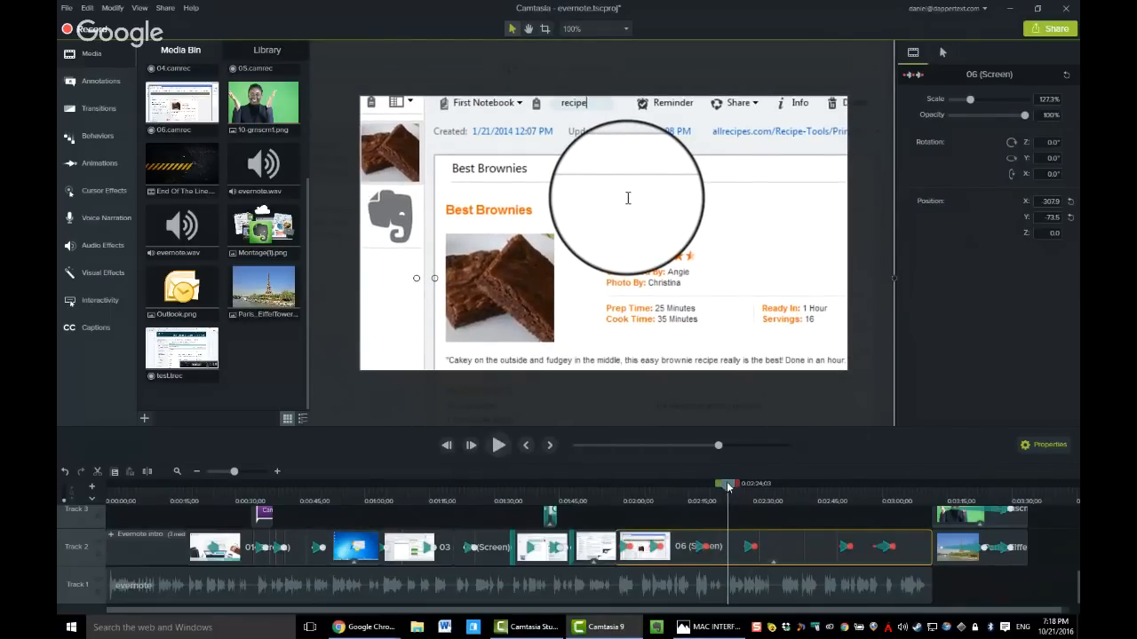
left_click_drag(729, 488, 806, 484)
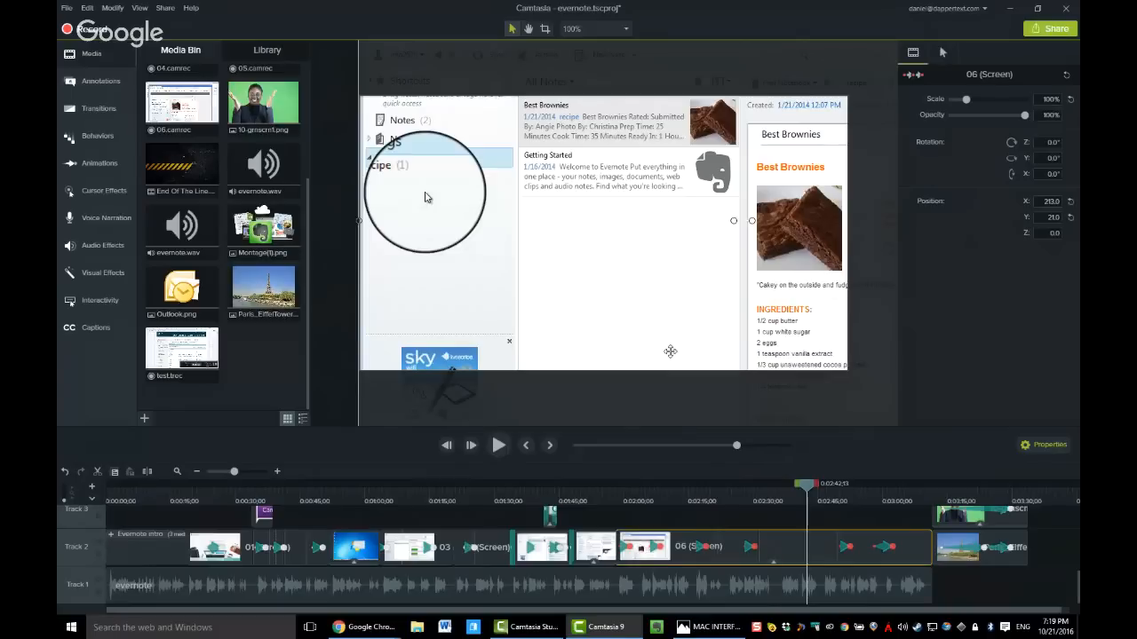
View the MAC INTERFACE.jpg screenshot in Photos, close it and browse the clips in the evernote project's Media Bin
left_click(706, 627)
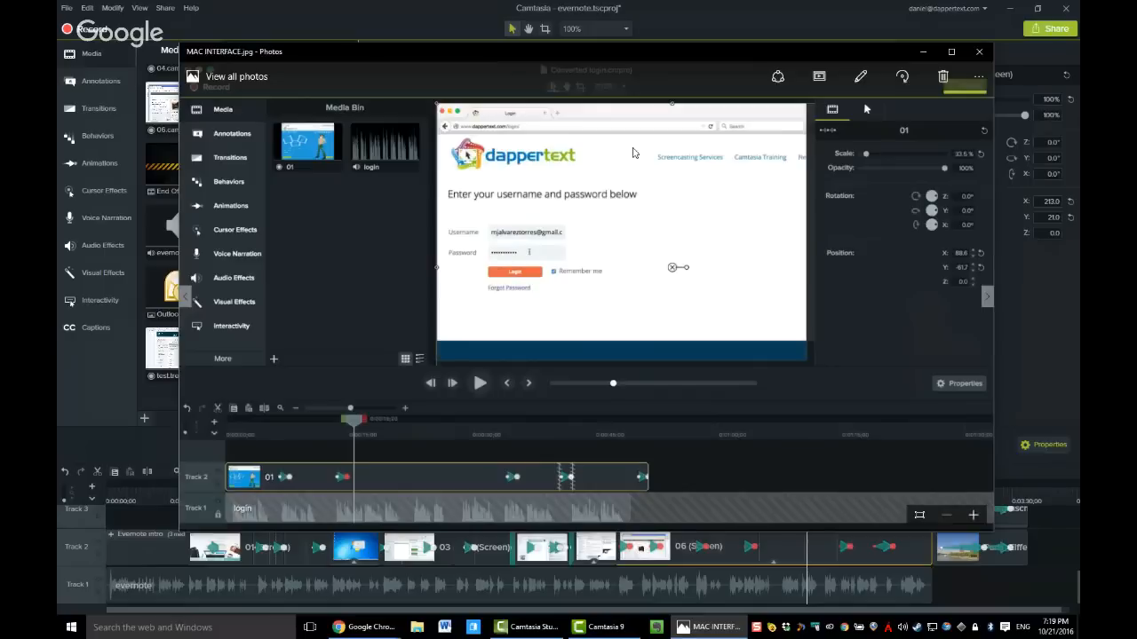
left_click_drag(497, 51, 467, 48)
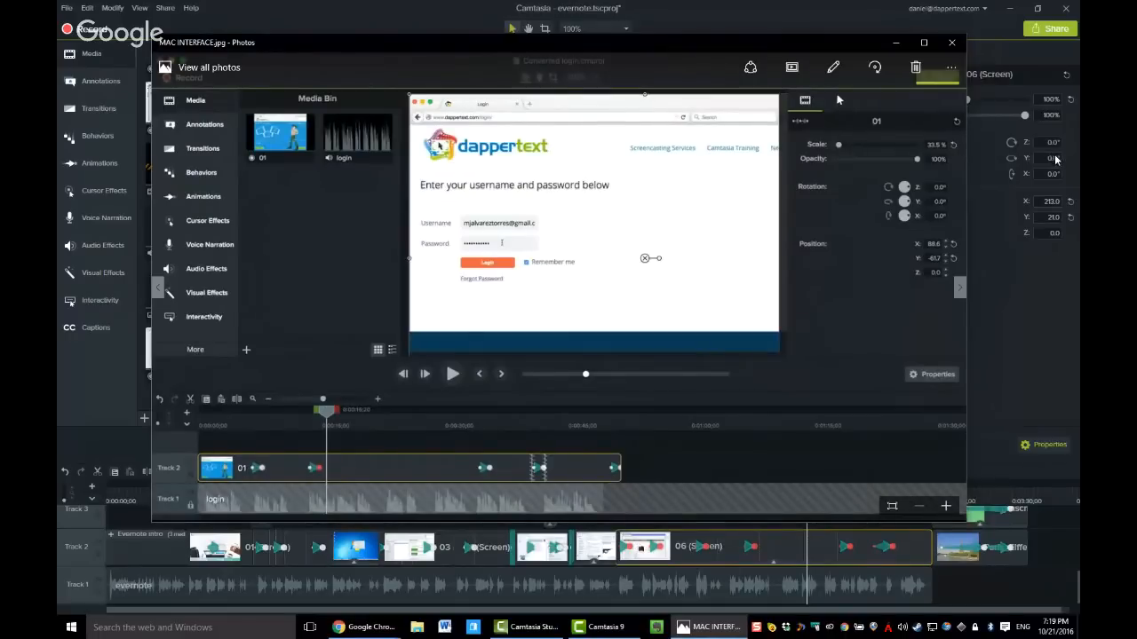
left_click(950, 44)
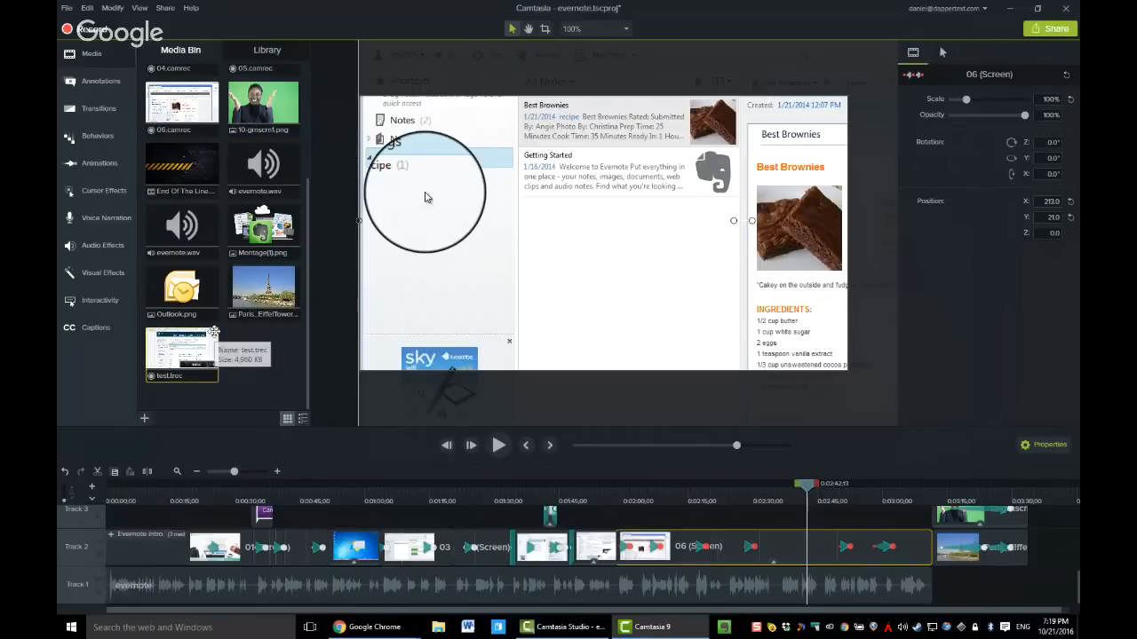
scroll(213, 333, "up", 3)
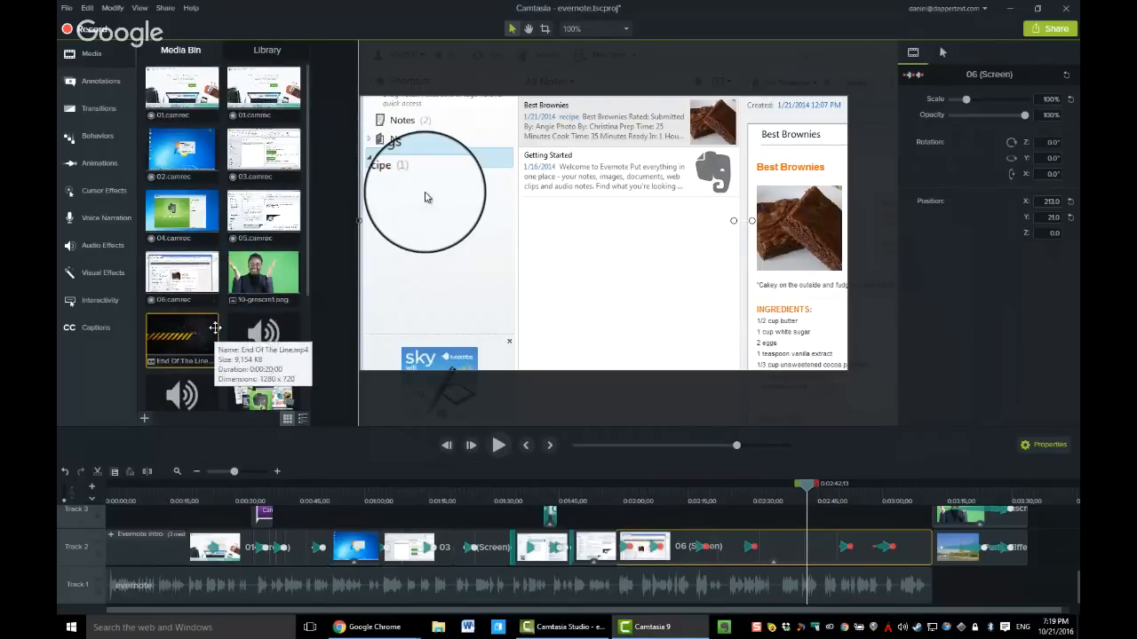
scroll(215, 327, "down", 3)
scroll(215, 328, "down", 1)
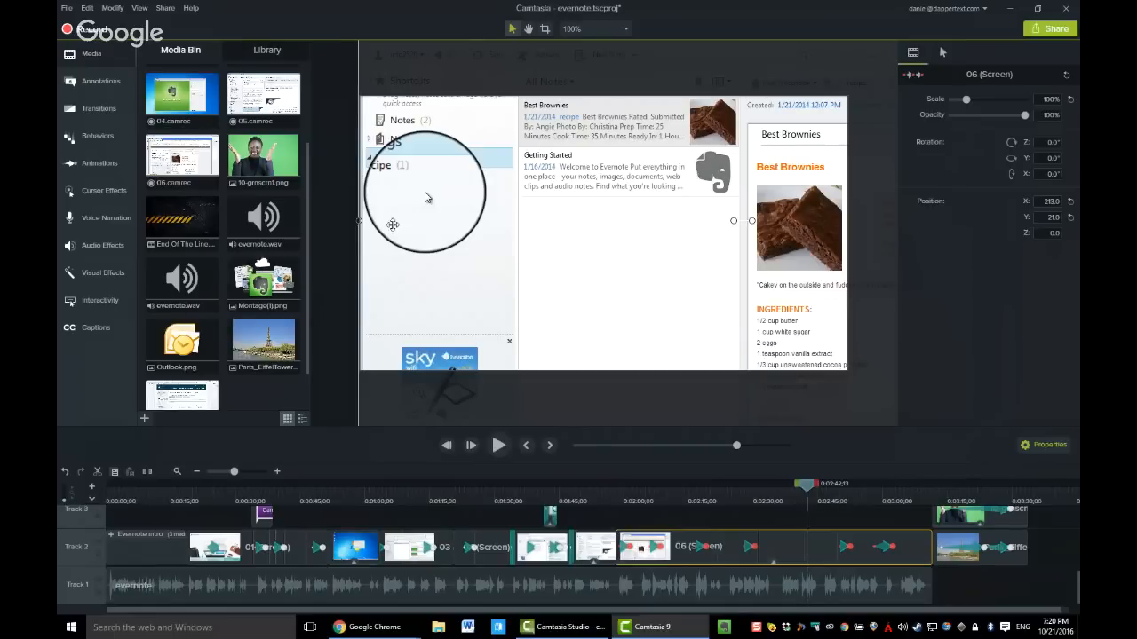
Open the recent MyProject project without saving the changes made to evernote.tscproj
left_click(67, 7)
mouse_move(150, 52)
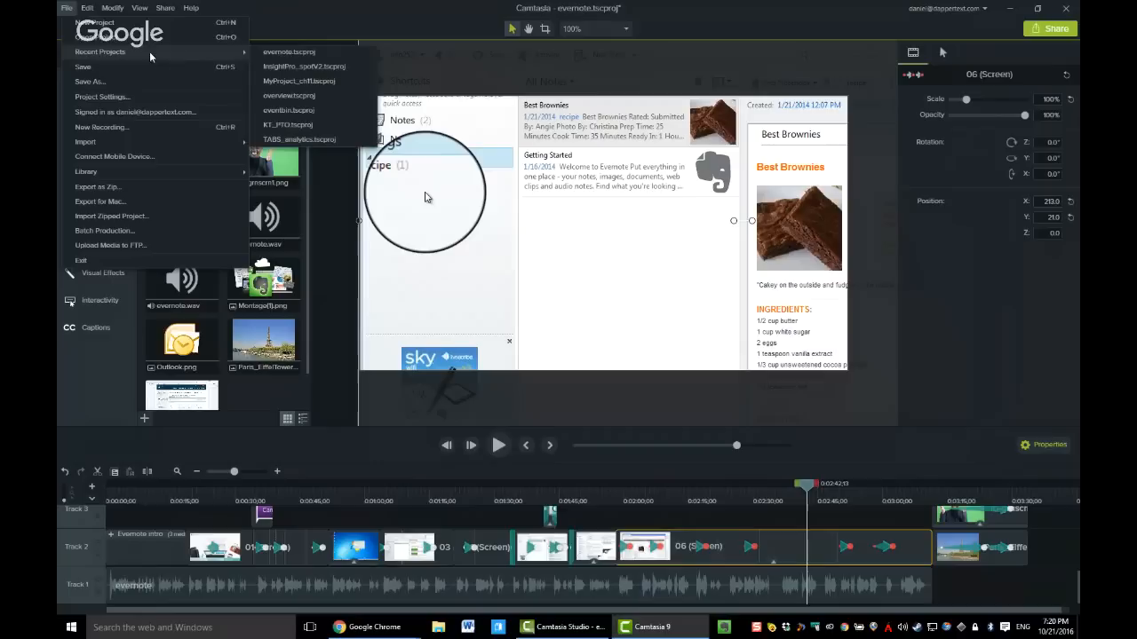
left_click(304, 81)
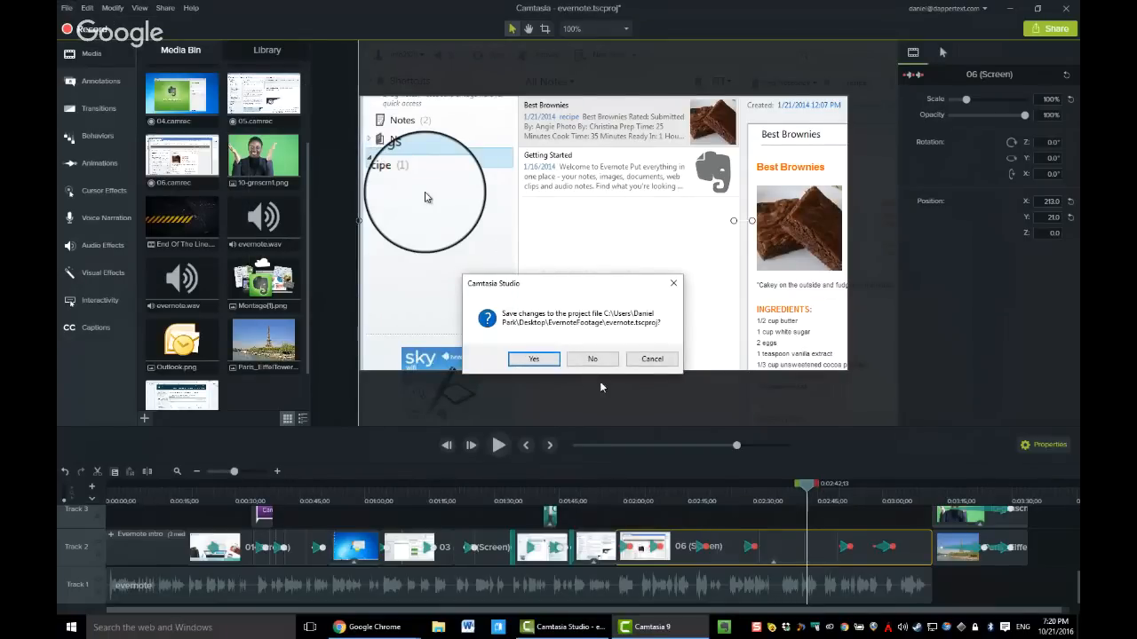
left_click(591, 360)
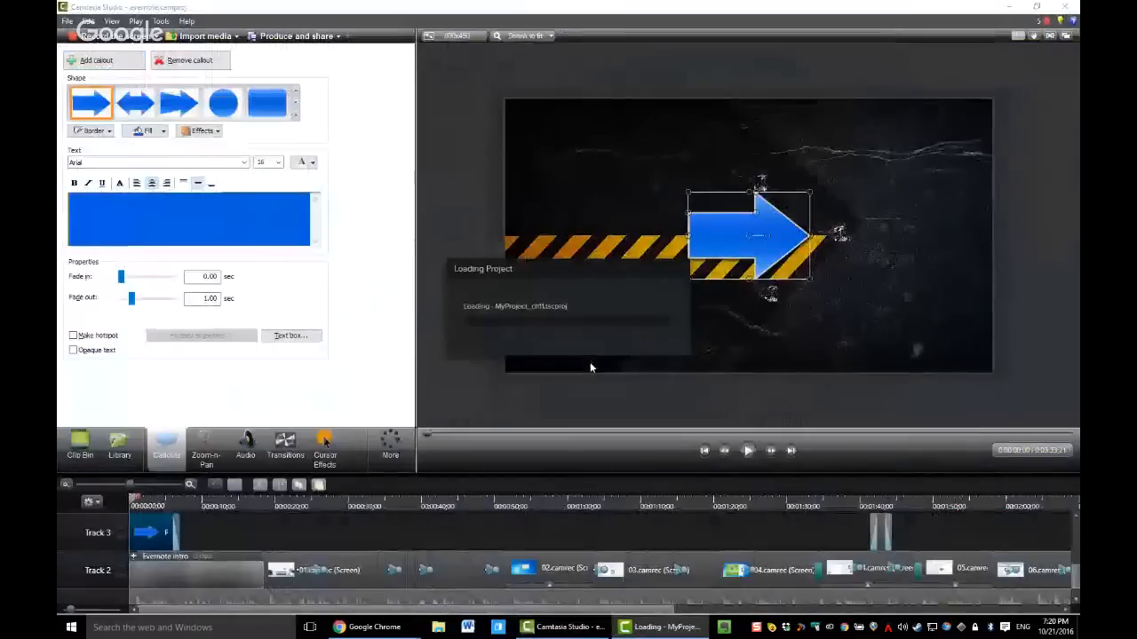
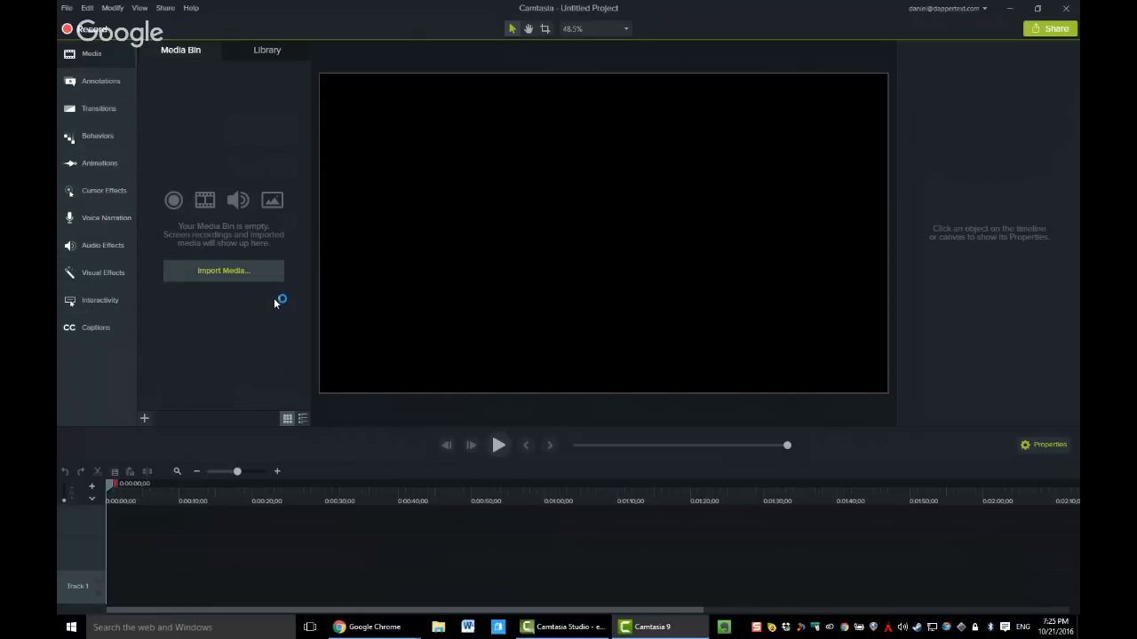
Look through the available callouts and transitions, and examine the asset folders in the media library
left_click(101, 83)
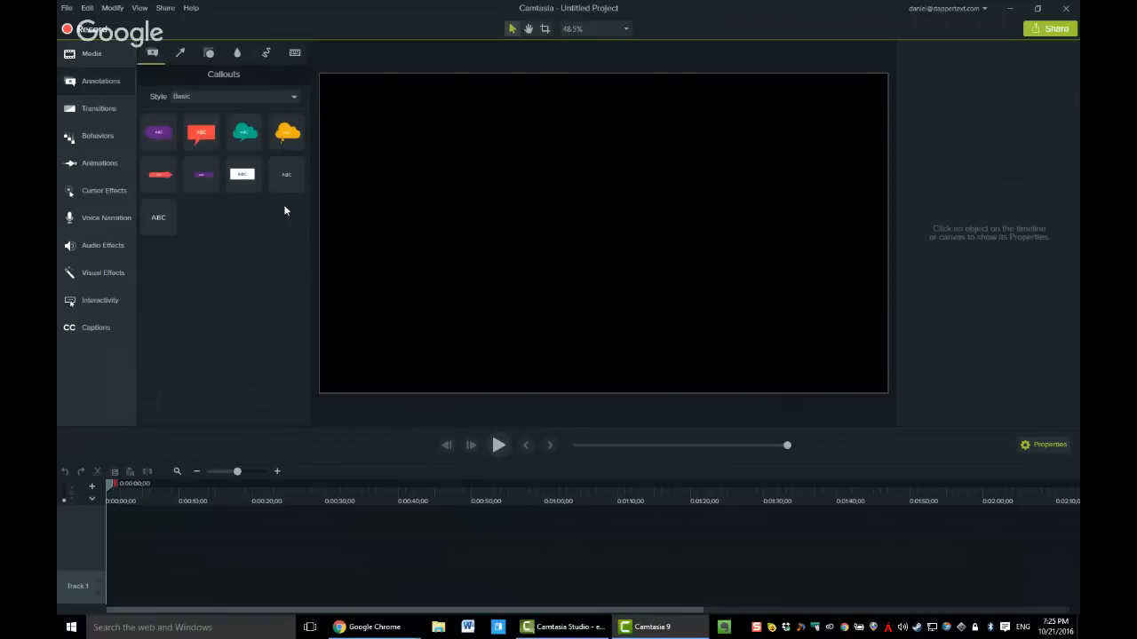
left_click(99, 108)
scroll(263, 195, "down", 3)
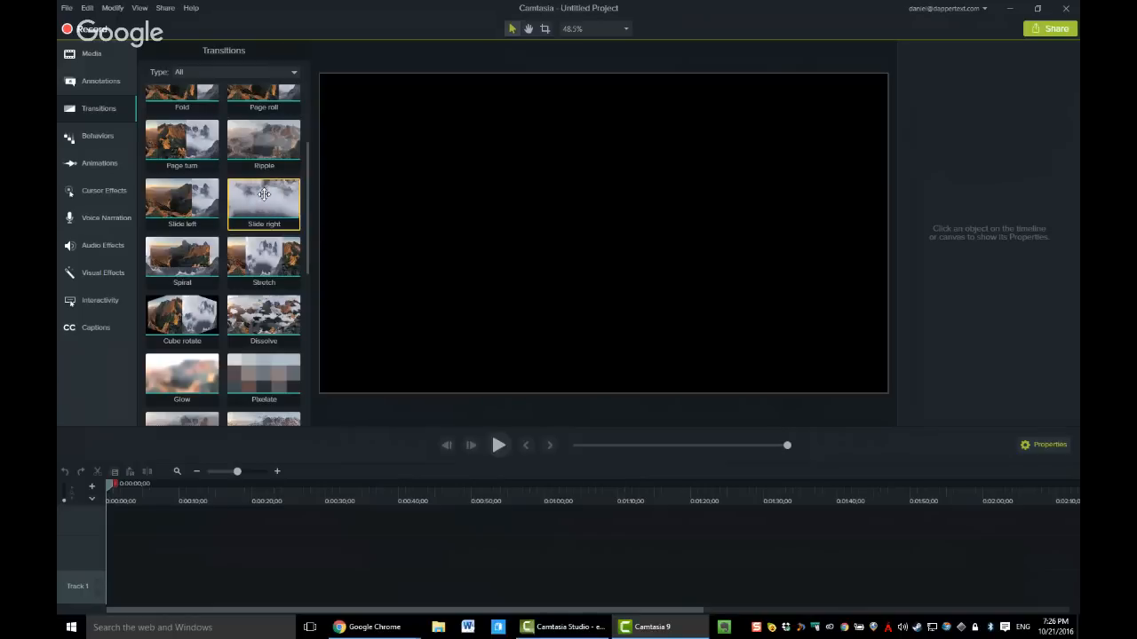
key("b")
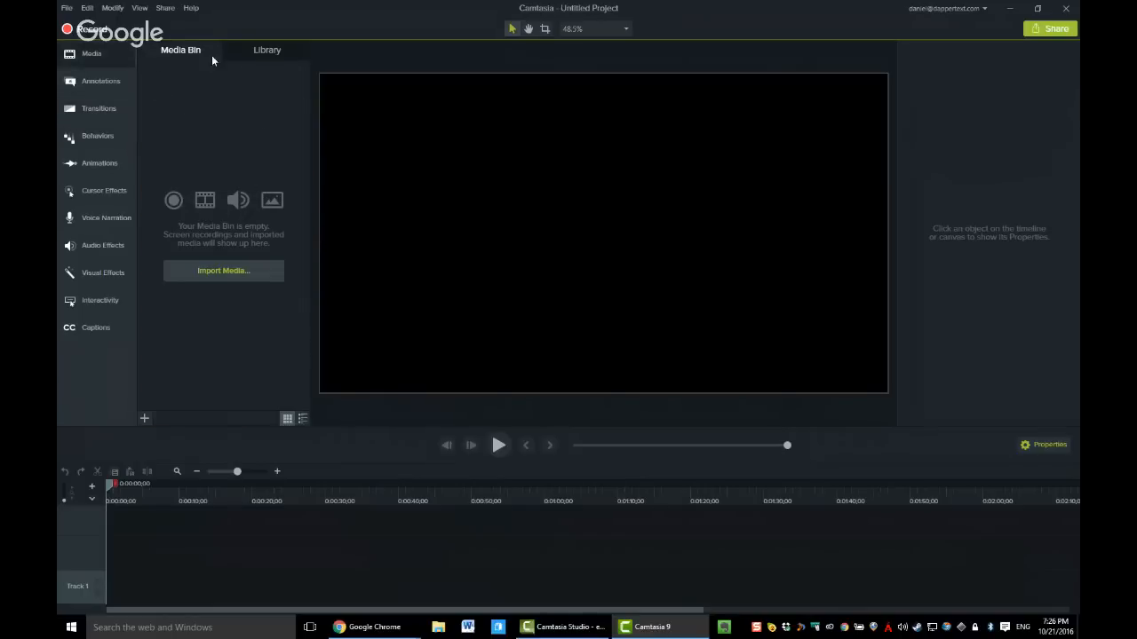
left_click(268, 54)
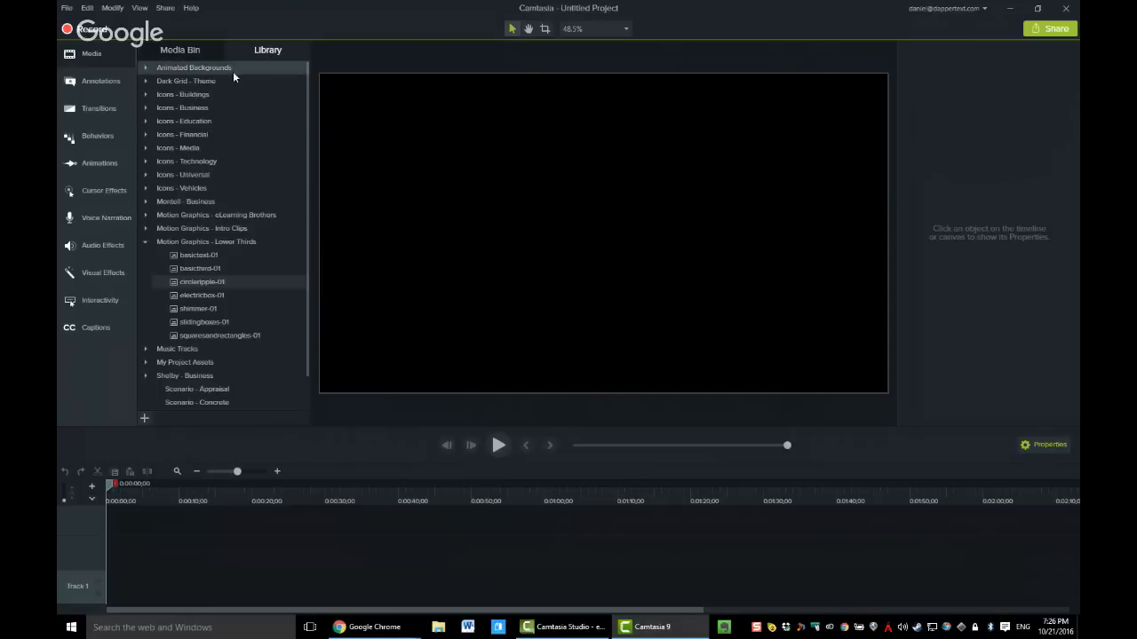
left_click(188, 55)
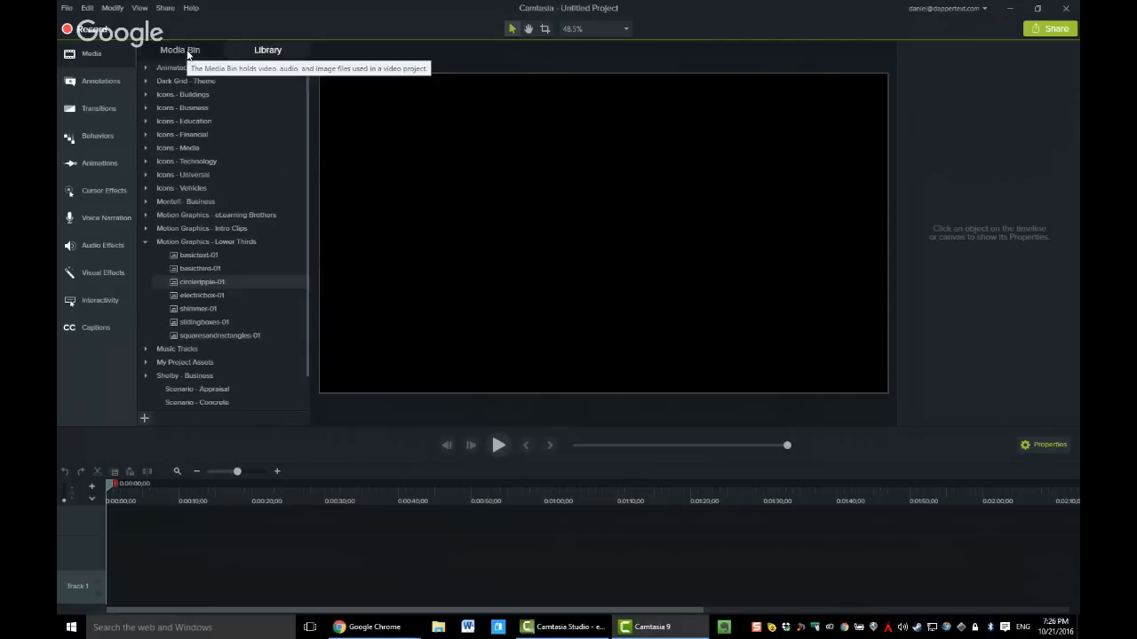
left_click(188, 55)
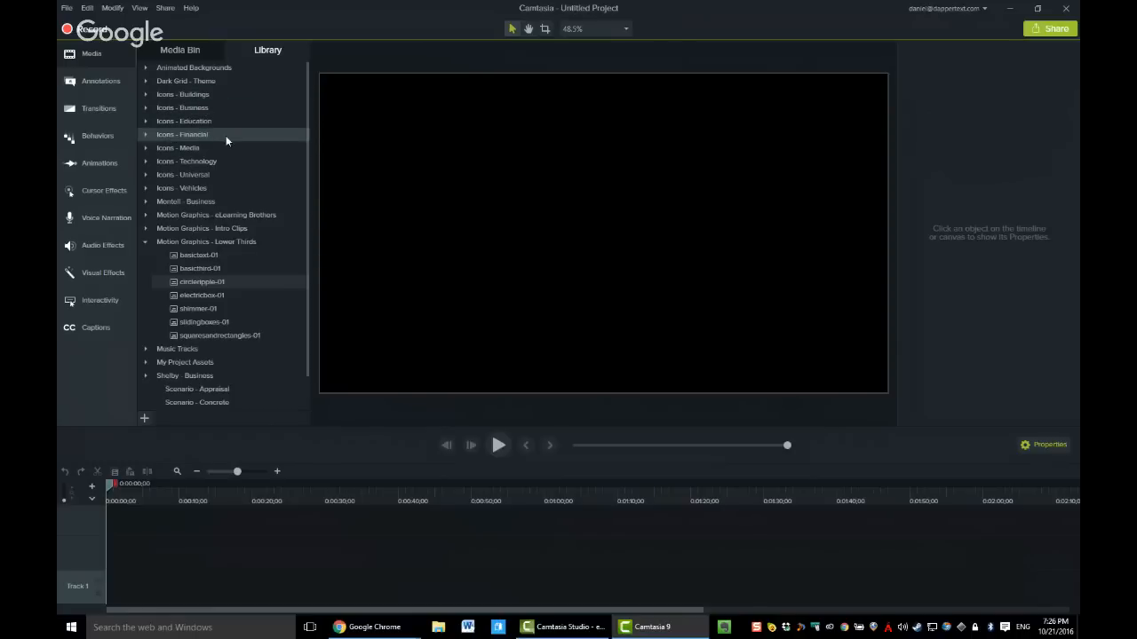
Place house-03 from the library's Icons - Buildings folder on the canvas, scaled to about 82.7% and positioned at about X 447.8, Y -160.0
left_click(146, 94)
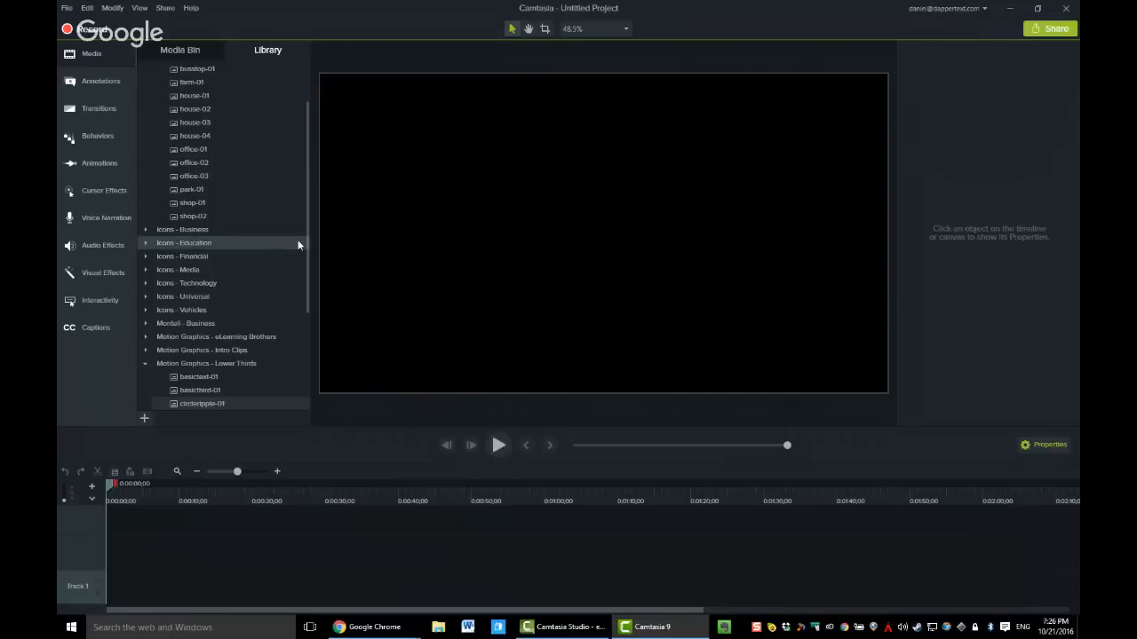
left_click_drag(305, 194, 310, 133)
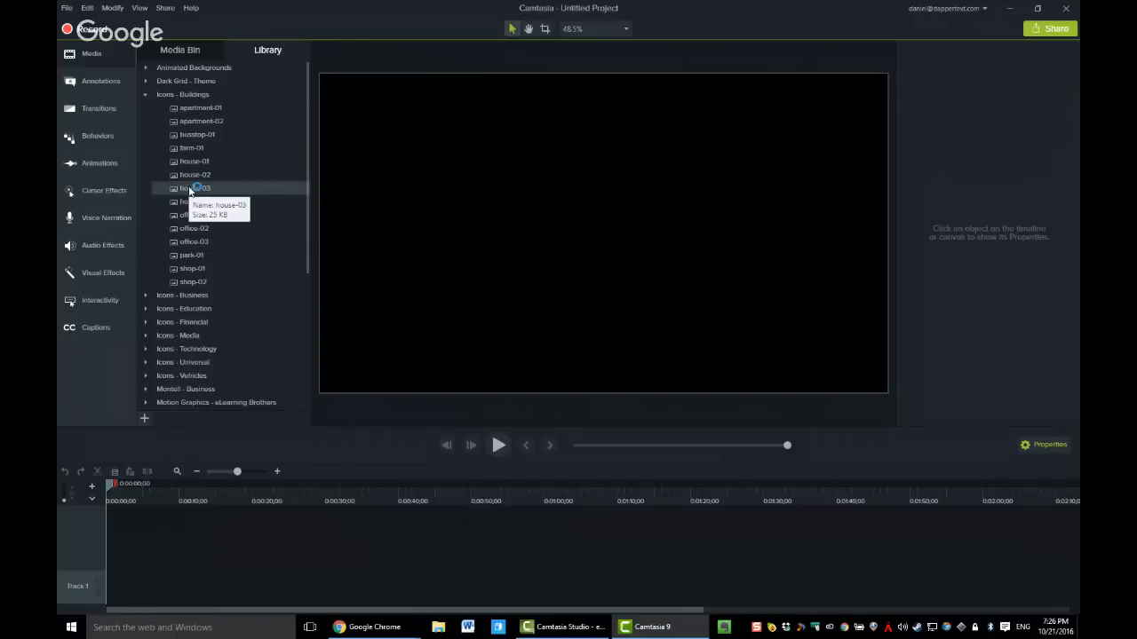
left_click_drag(222, 188, 717, 265)
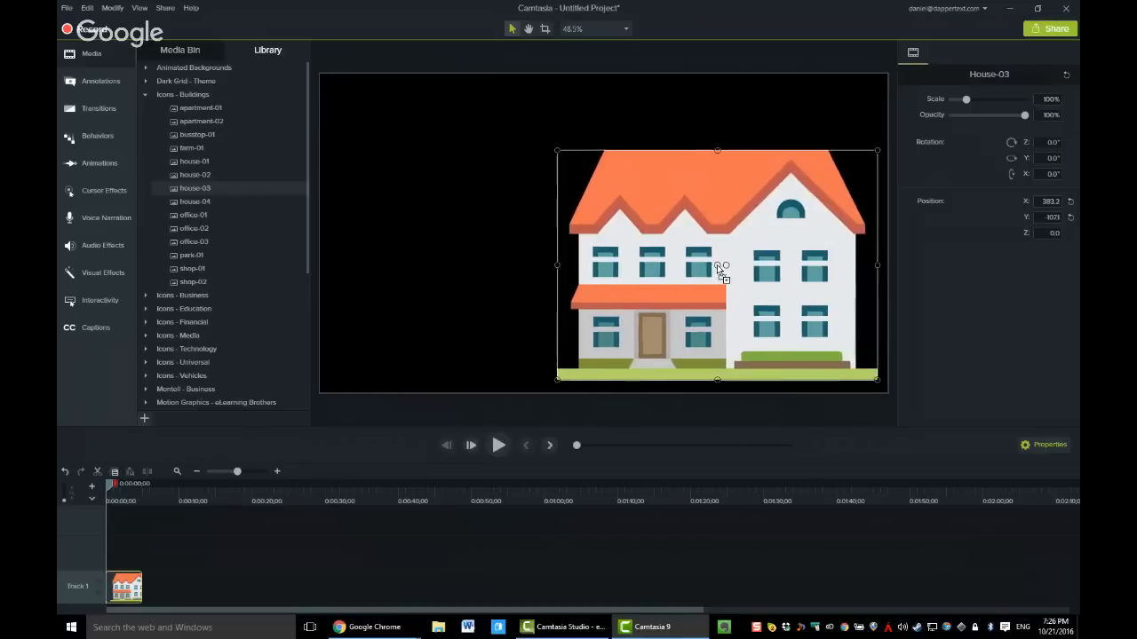
left_click_drag(561, 153, 618, 210)
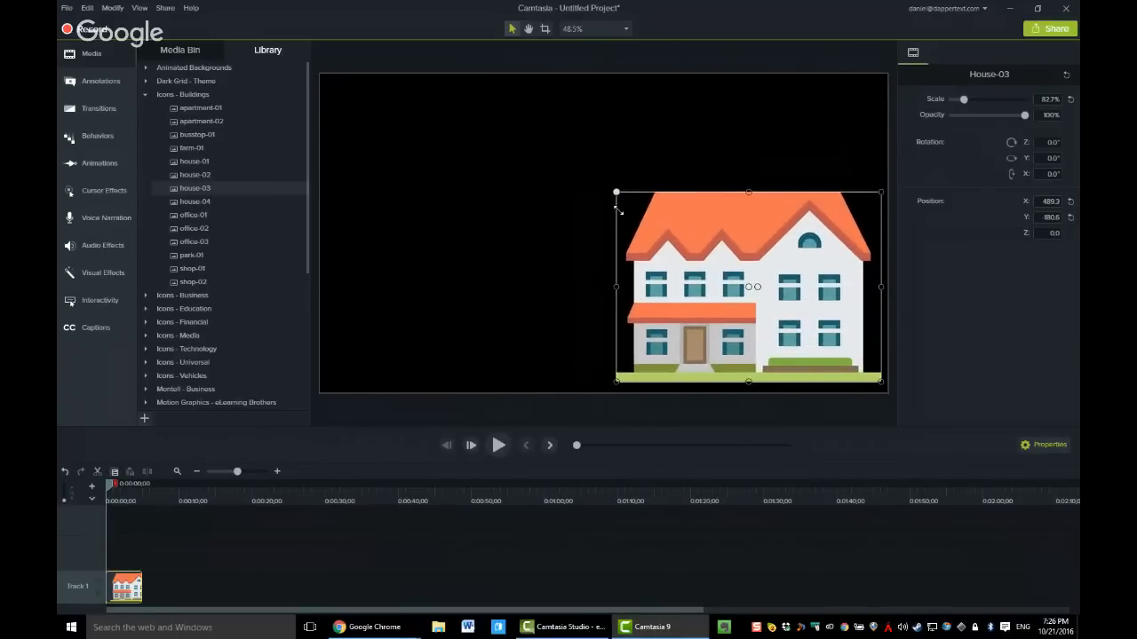
mouse_move(706, 302)
left_mouse_down()
mouse_move(544, 263)
mouse_move(717, 293)
mouse_move(689, 297)
mouse_move(702, 296)
left_mouse_up()
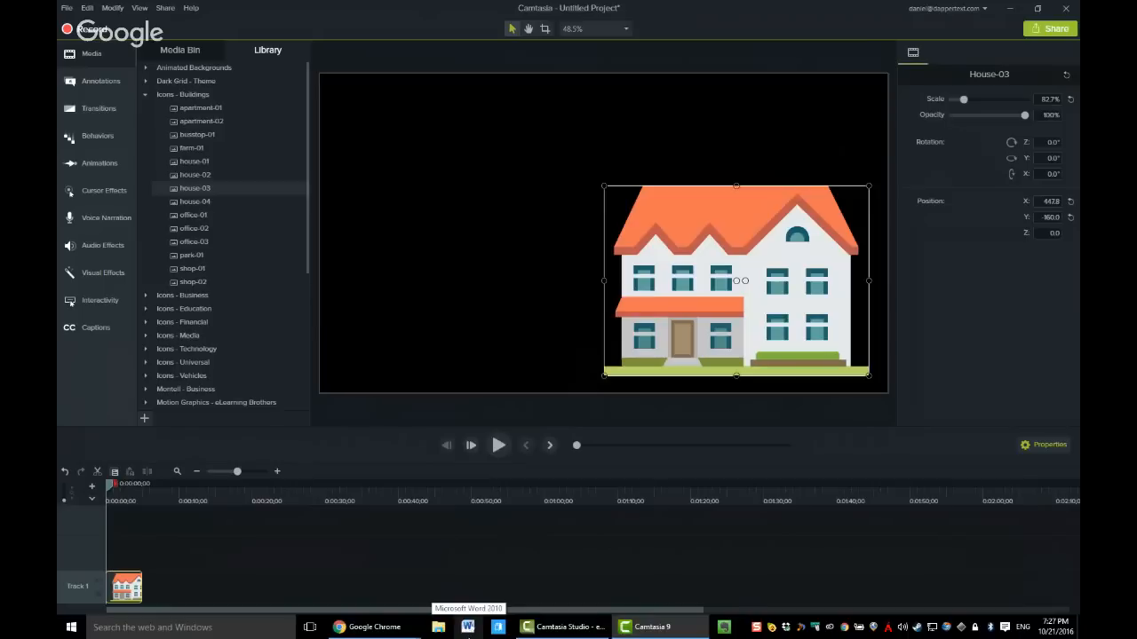
Zoom the canvas in and out around the house, settling on 50%
scroll(604, 232, "up", 9)
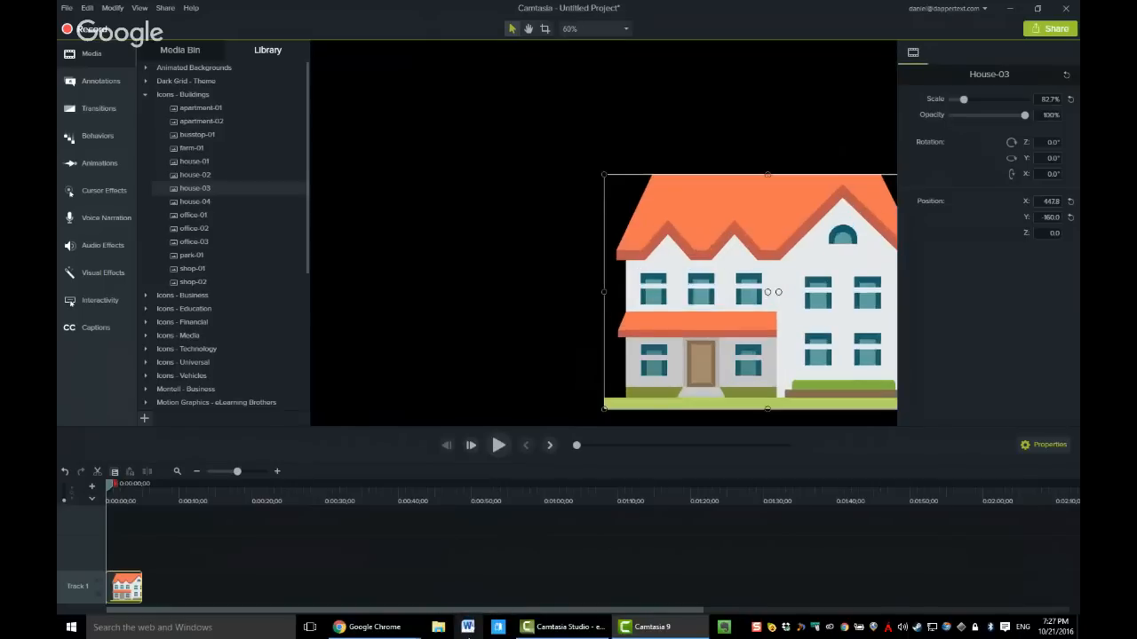
scroll(603, 233, "down", 9)
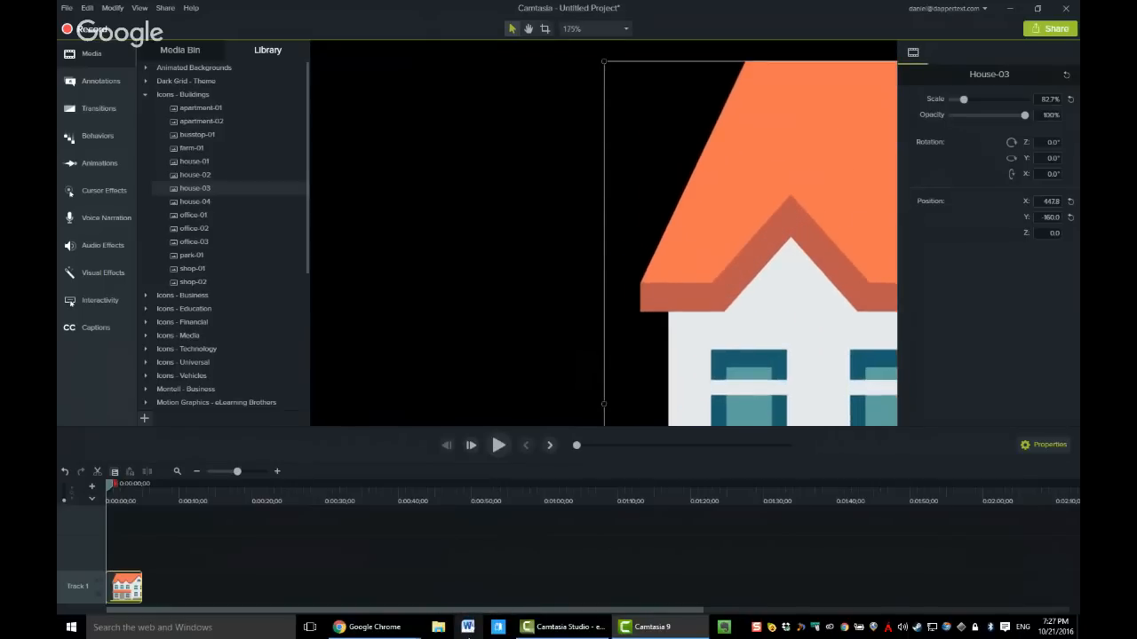
scroll(604, 233, "down", 1)
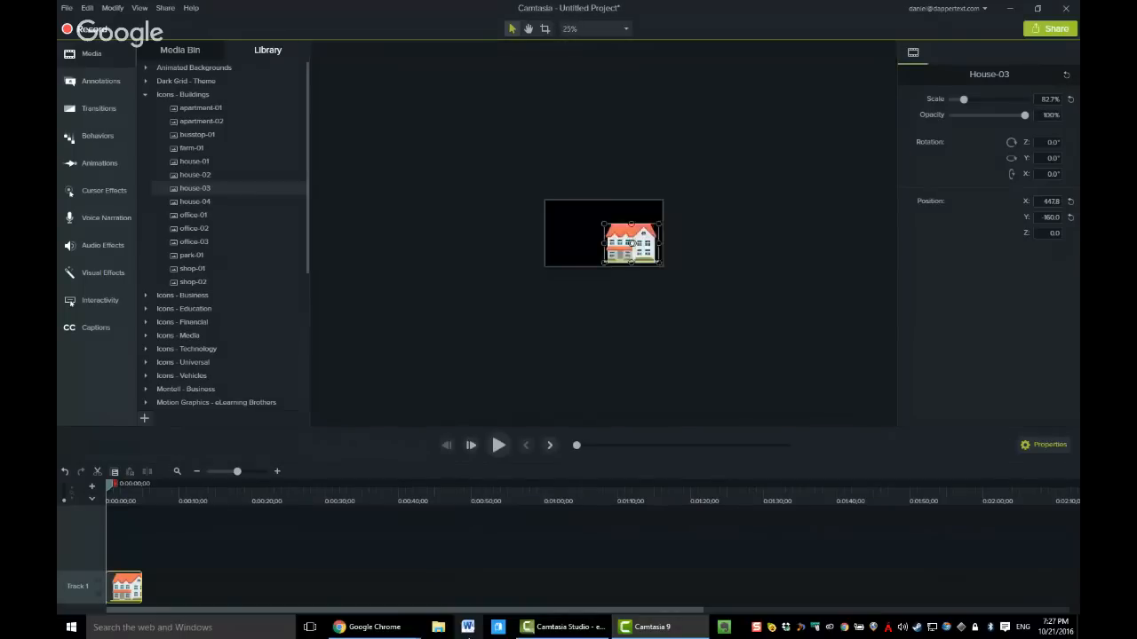
scroll(604, 233, "up", 4)
scroll(604, 232, "down", 4)
scroll(604, 232, "up", 5)
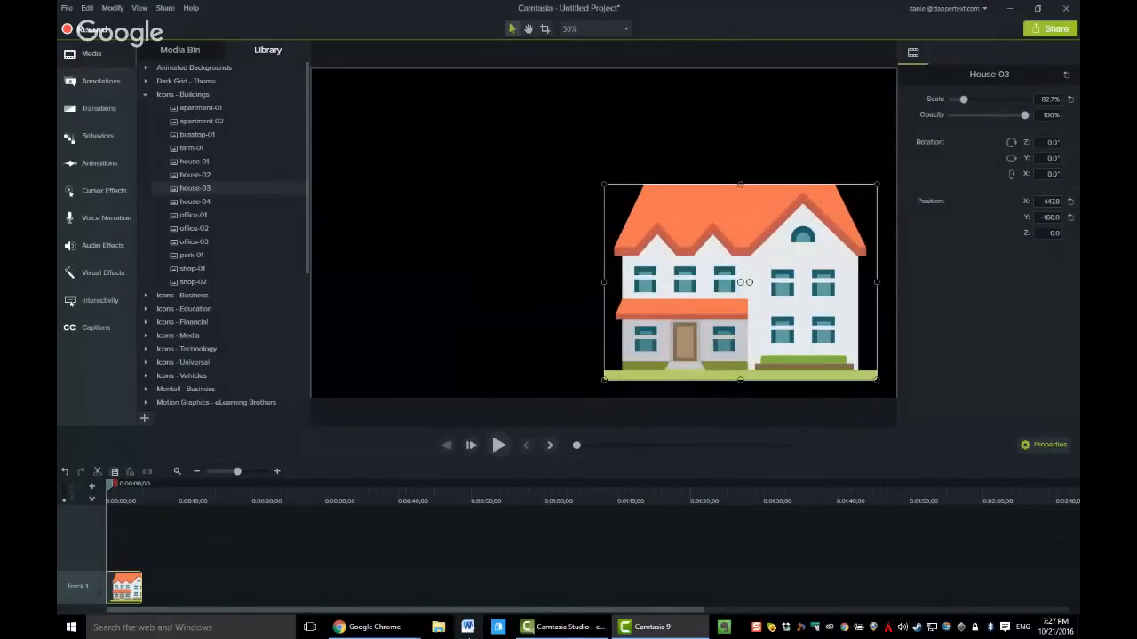
Make Track 1 taller and shorter several times to compare the timeline track heights
scroll(569, 556, "up", 5)
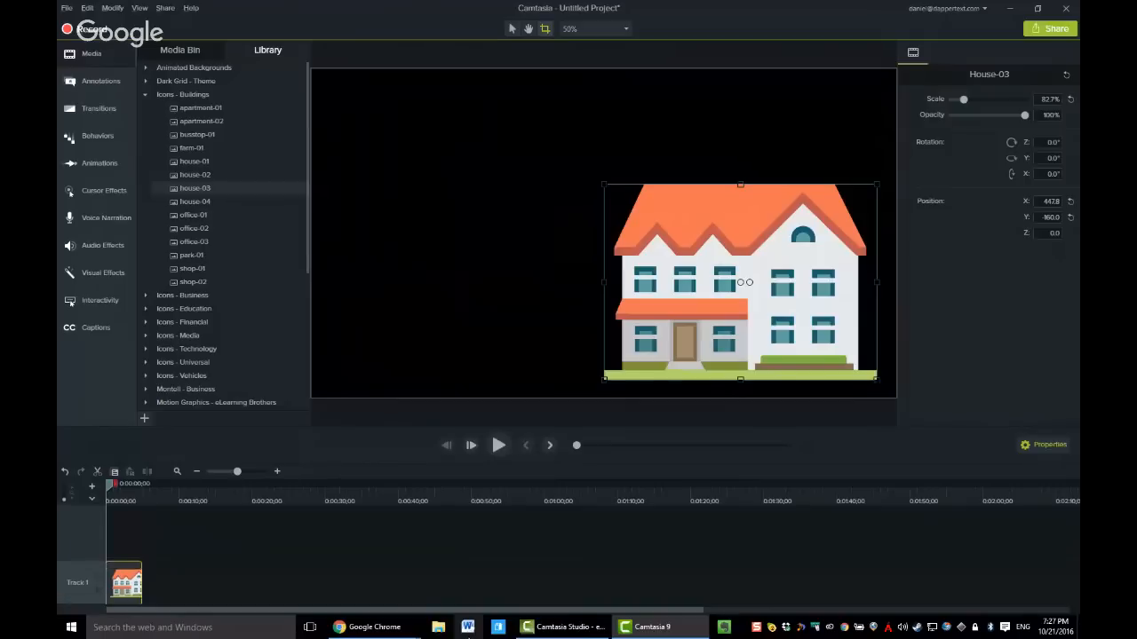
scroll(569, 556, "down", 5)
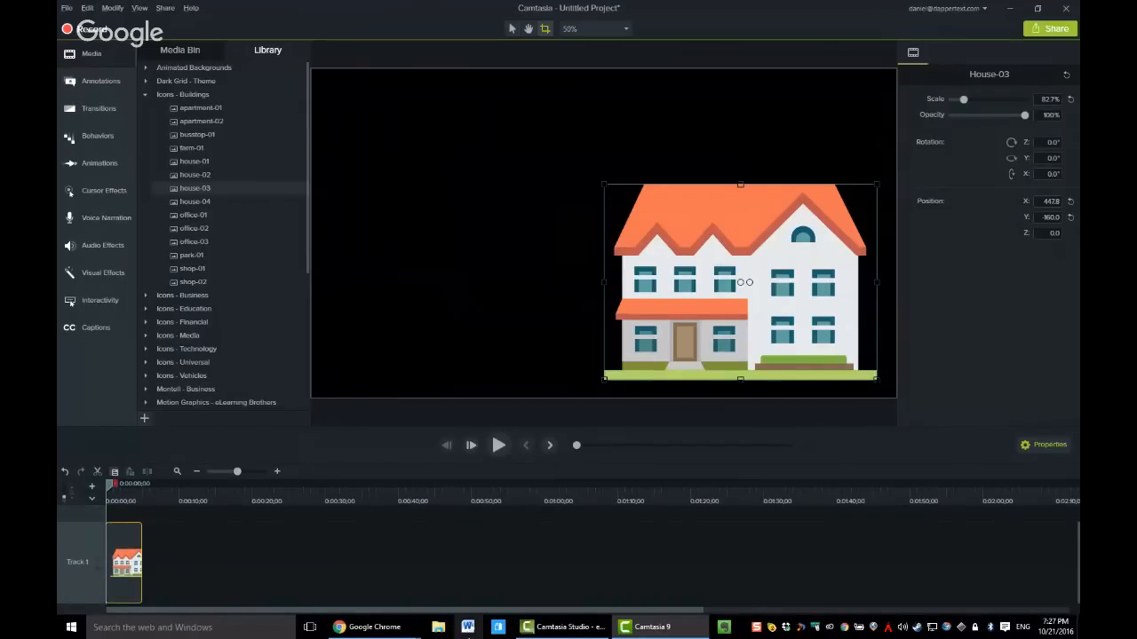
scroll(568, 556, "up", 4)
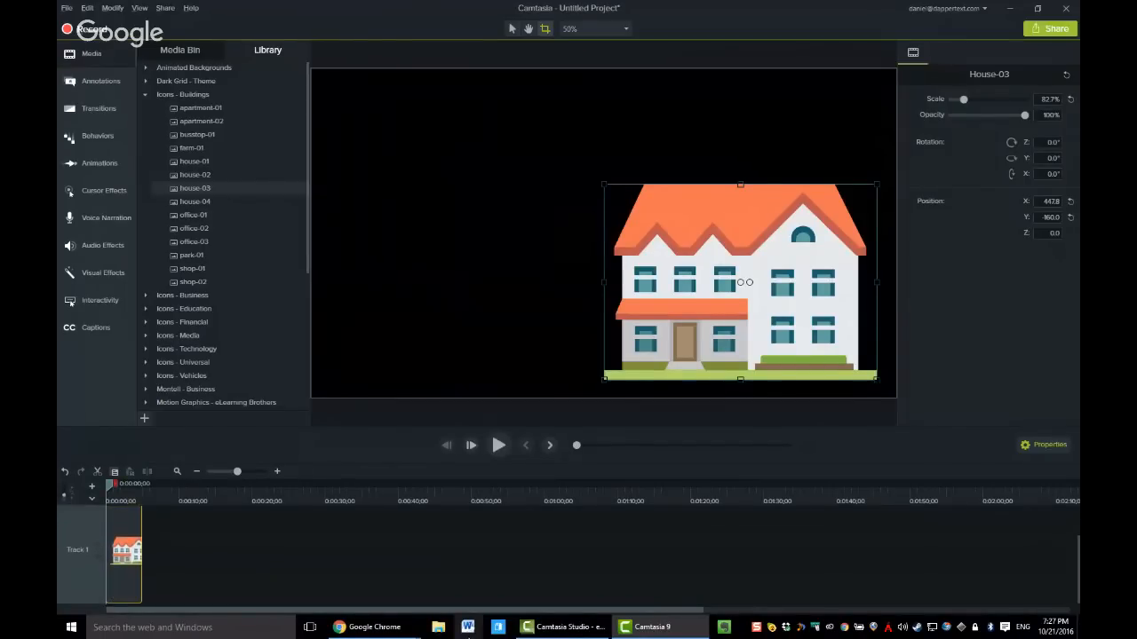
scroll(569, 556, "down", 3)
scroll(569, 556, "up", 5)
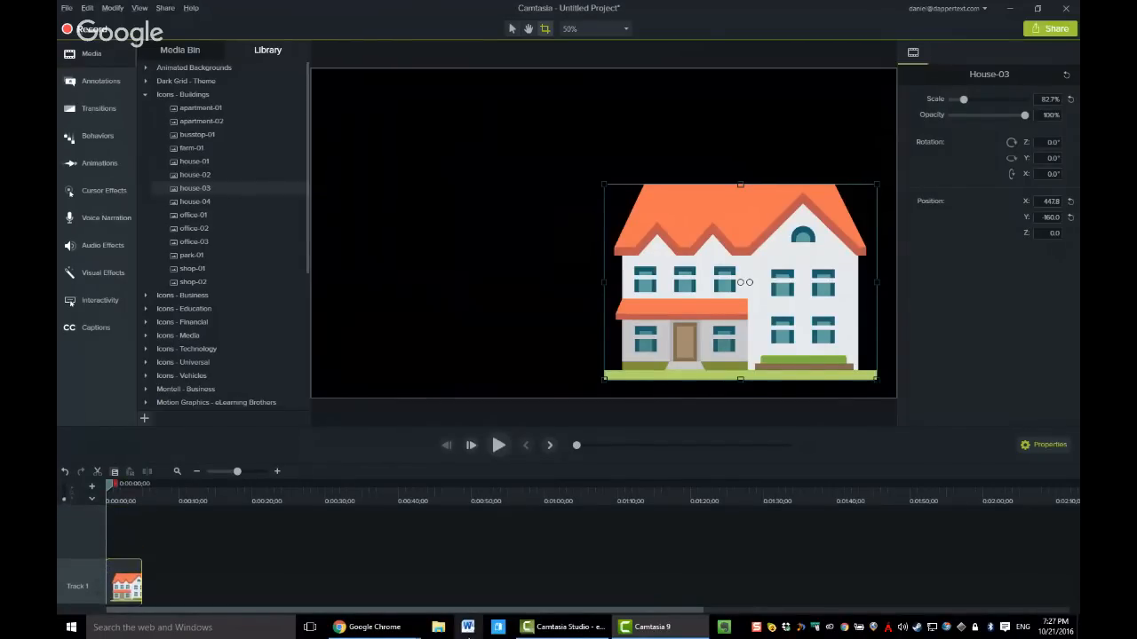
scroll(569, 556, "down", 4)
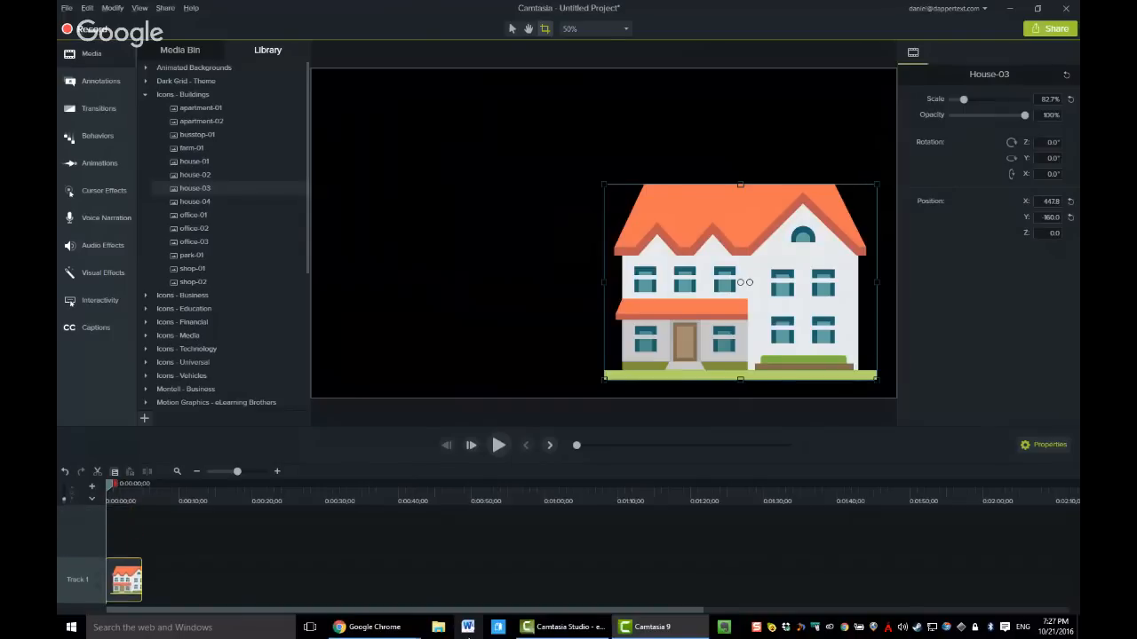
key("alt")
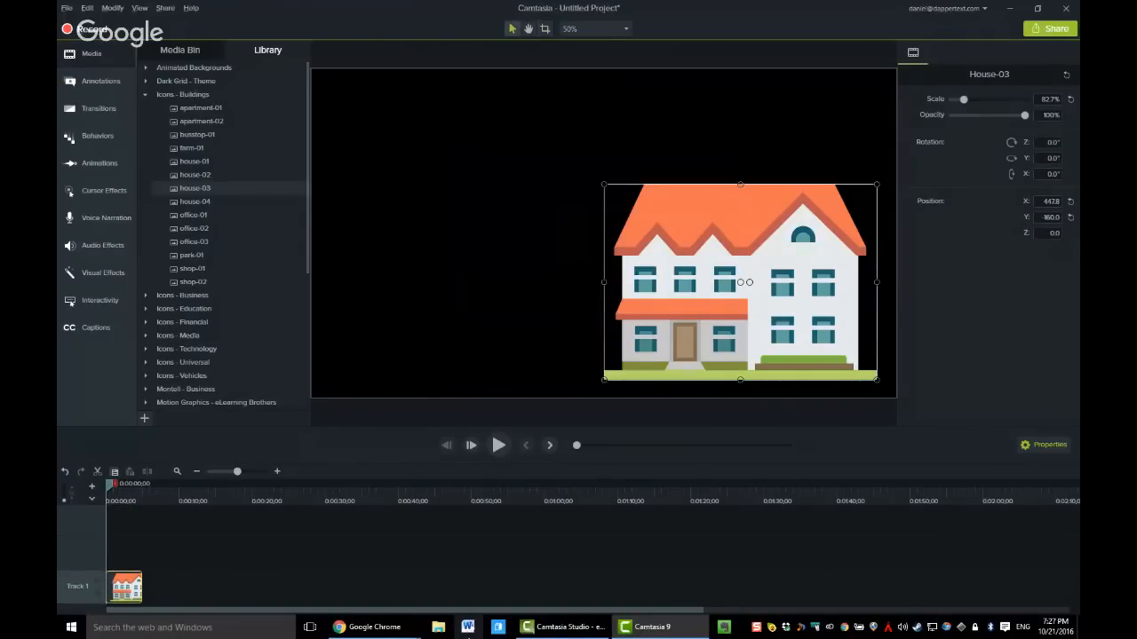
Zoom the timeline in on the House-03 clip until the ruler shows one-second intervals
scroll(568, 556, "up", 6)
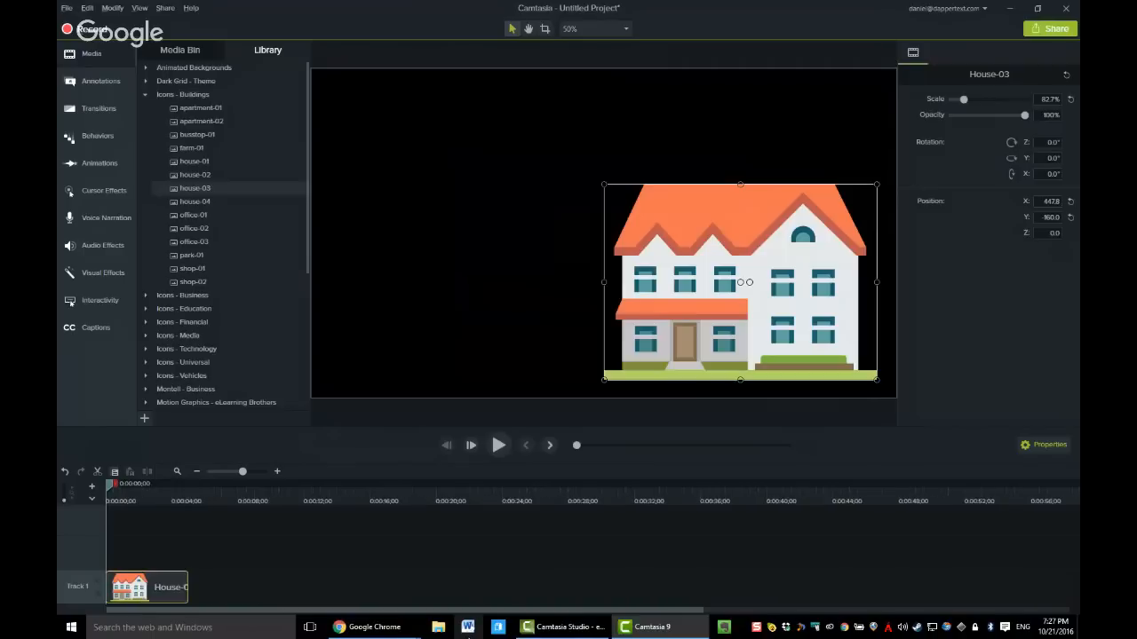
scroll(568, 556, "down", 1)
scroll(569, 556, "down", 3)
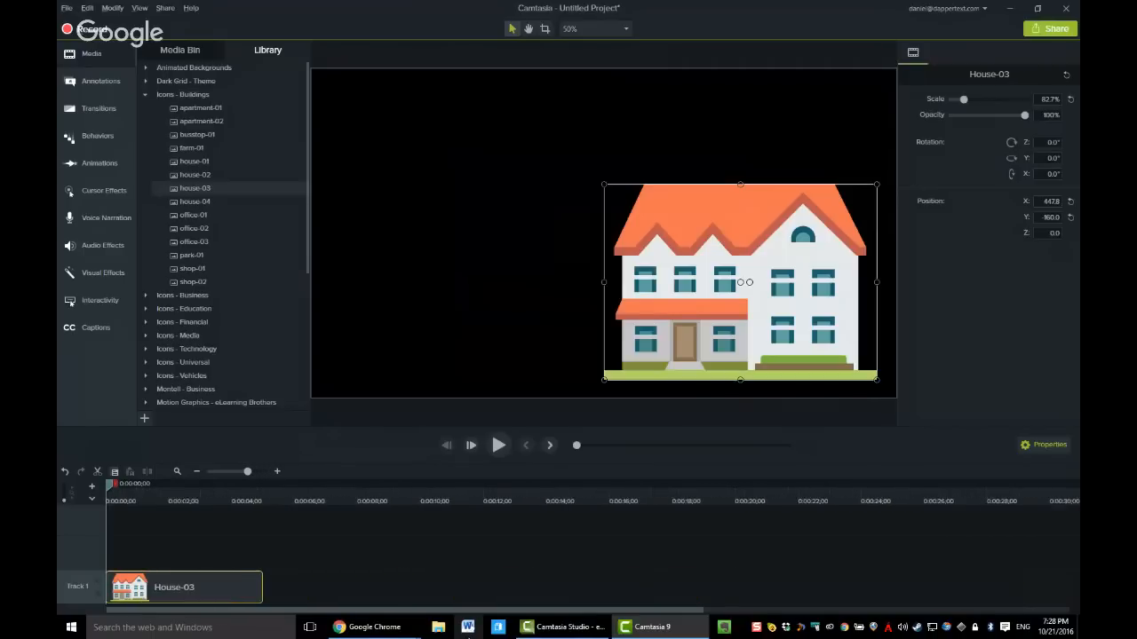
scroll(568, 556, "up", 4)
scroll(569, 556, "down", 1)
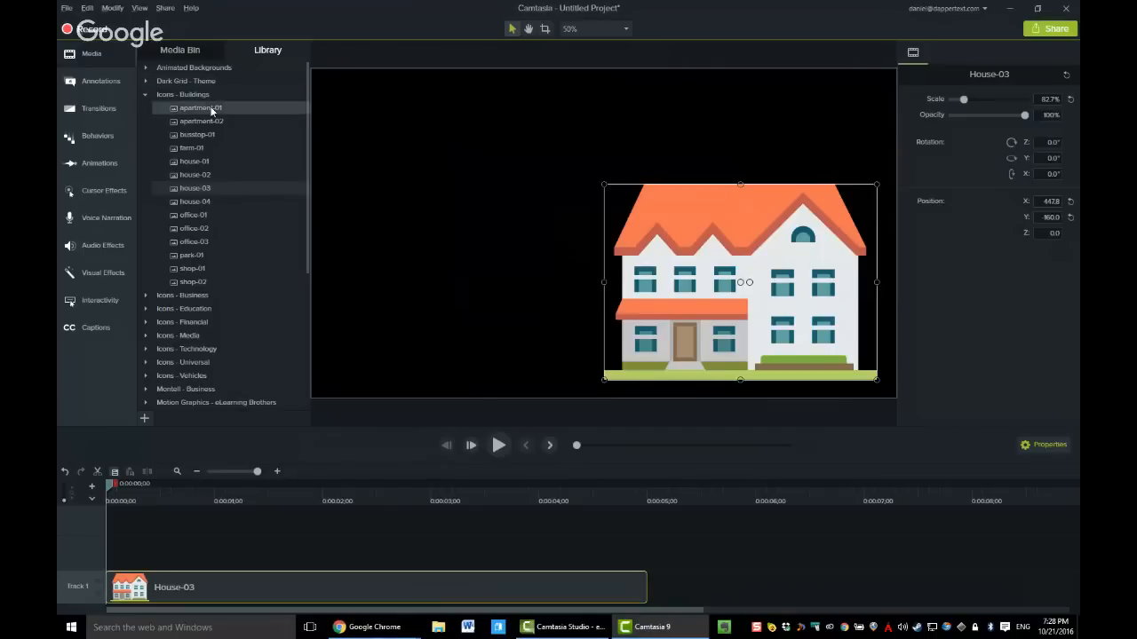
Place Shelby Business - Thumbs Up from the library on the canvas beside the house, scaled to about 56.2% at X -359.0, Y -315.6
scroll(256, 235, "down", 3)
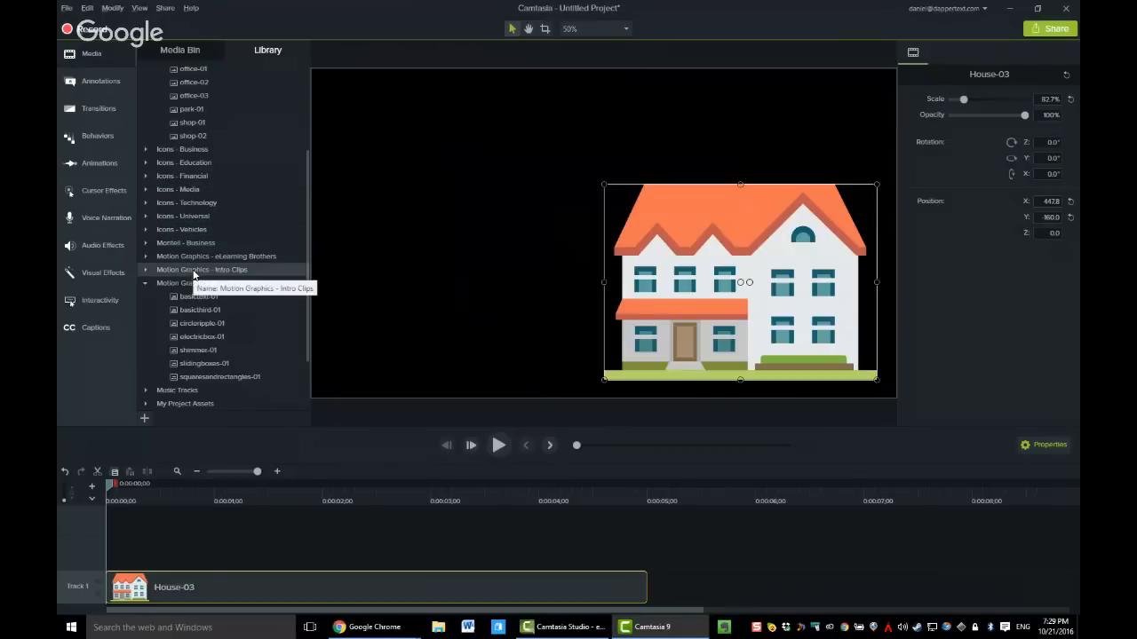
scroll(194, 274, "down", 2)
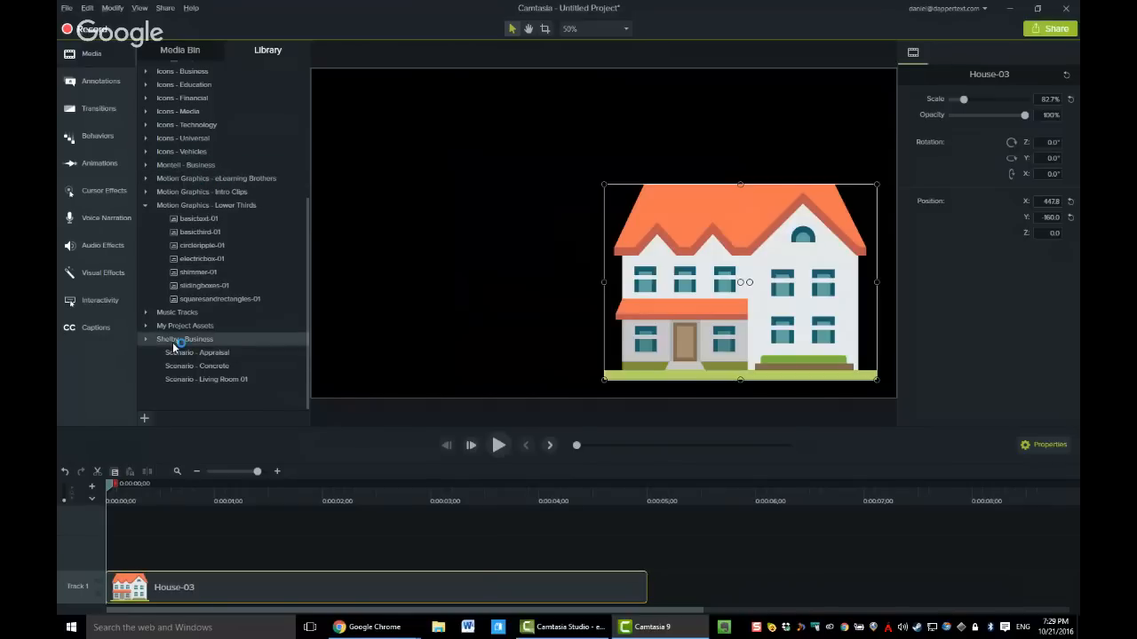
left_click(145, 339)
scroll(269, 353, "down", 3)
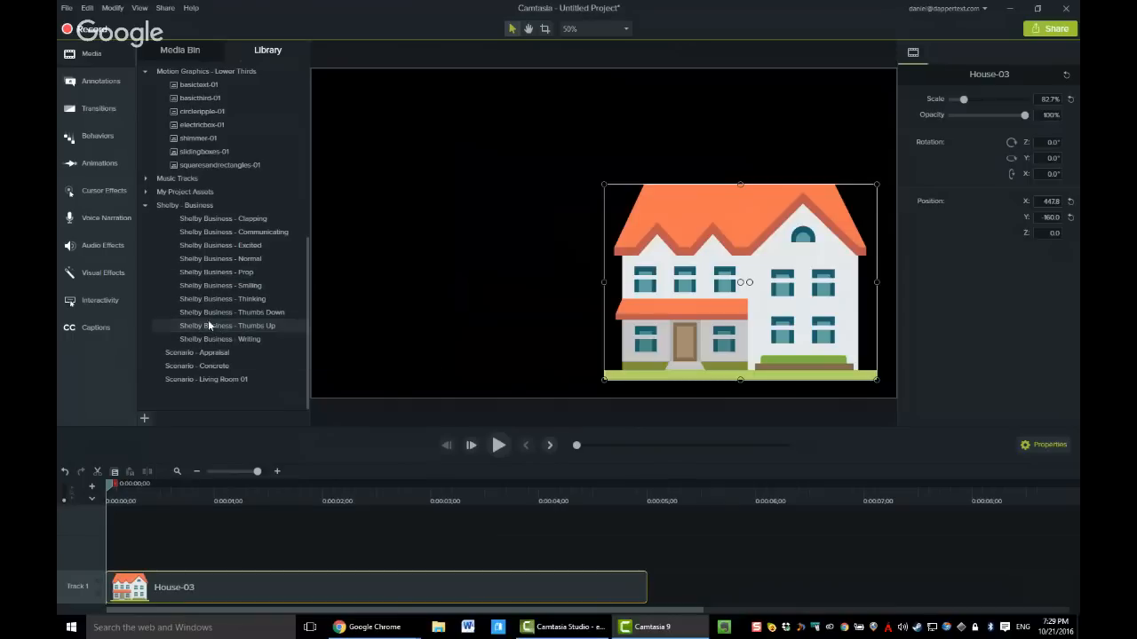
left_click_drag(206, 323, 463, 385)
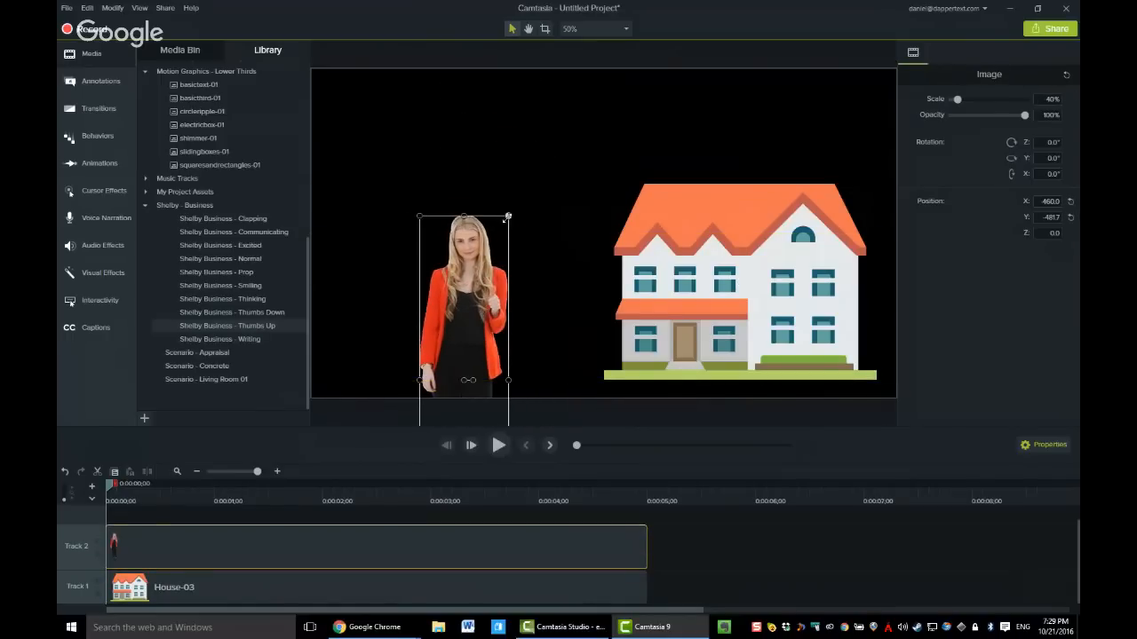
mouse_move(507, 218)
left_mouse_down()
mouse_move(589, 213)
mouse_move(545, 204)
mouse_move(499, 232)
left_mouse_up()
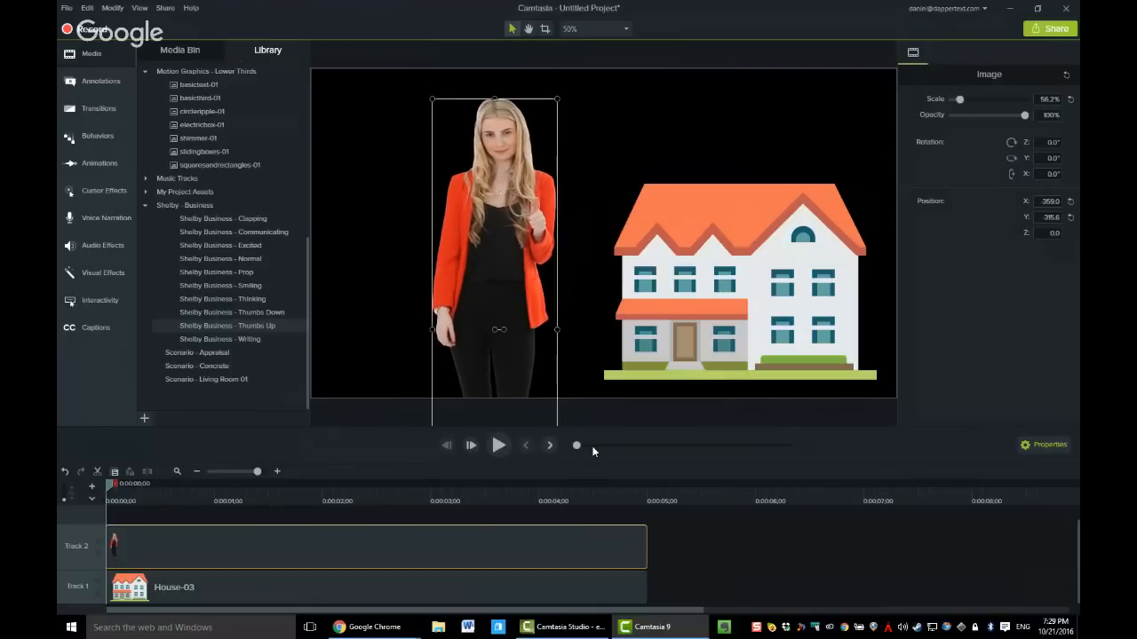
Add the flyingapps clip from the library's Animated Backgrounds folder to the canvas, filling the full frame
scroll(214, 230, "up", 10)
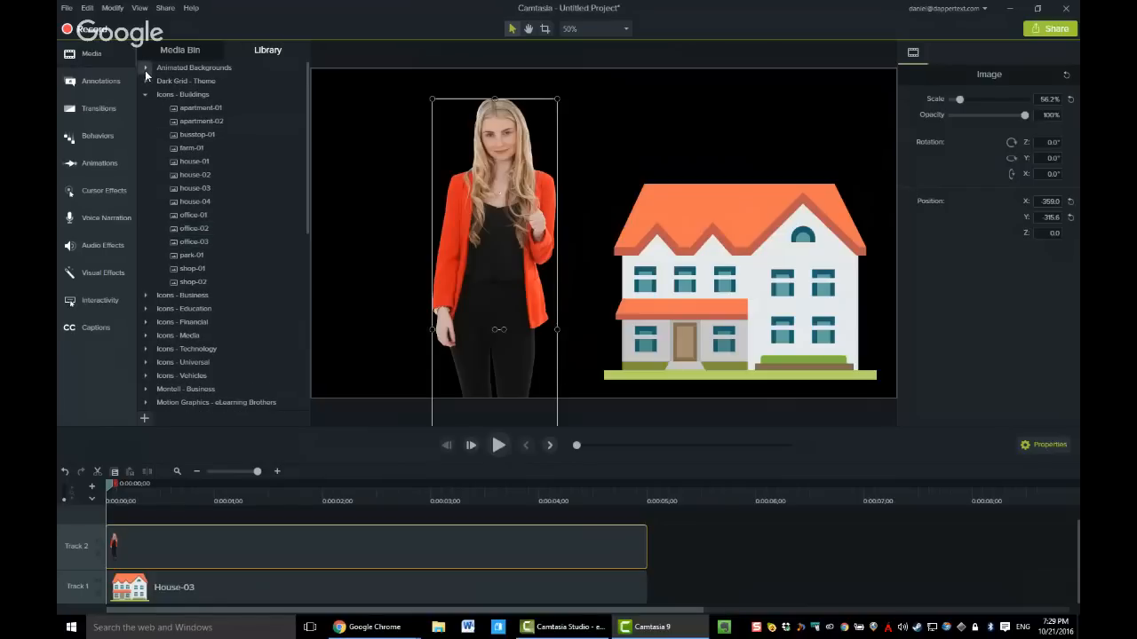
scroll(145, 70, "down", 2)
scroll(257, 192, "up", 5)
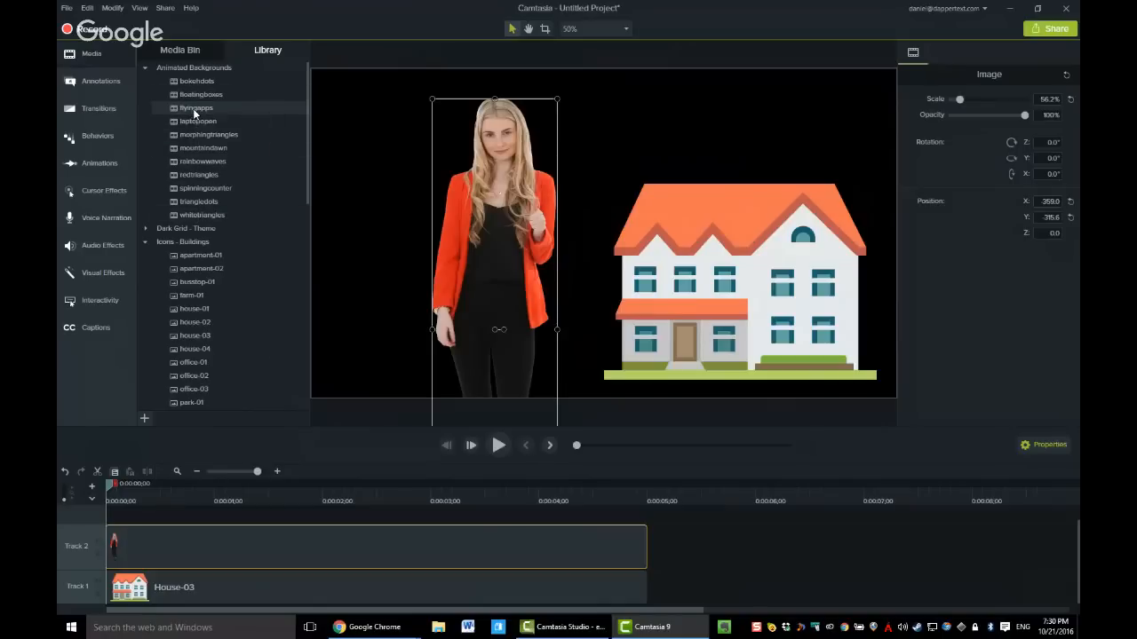
left_click_drag(192, 110, 606, 234)
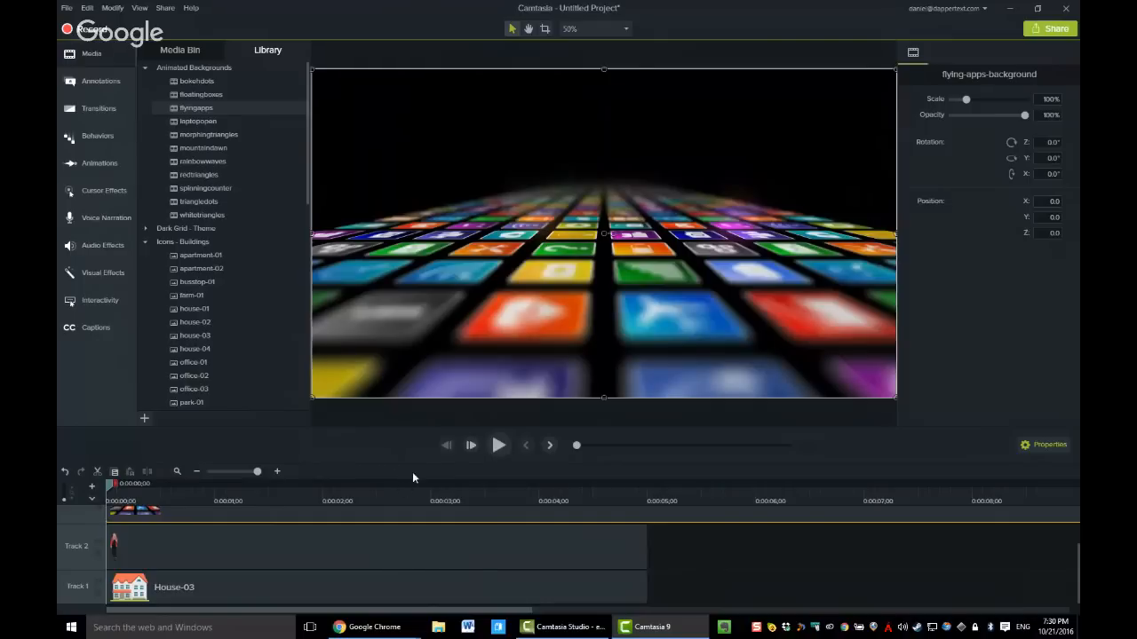
Send the flying-apps-background clip to the back, behind the woman and the house
left_click(299, 589)
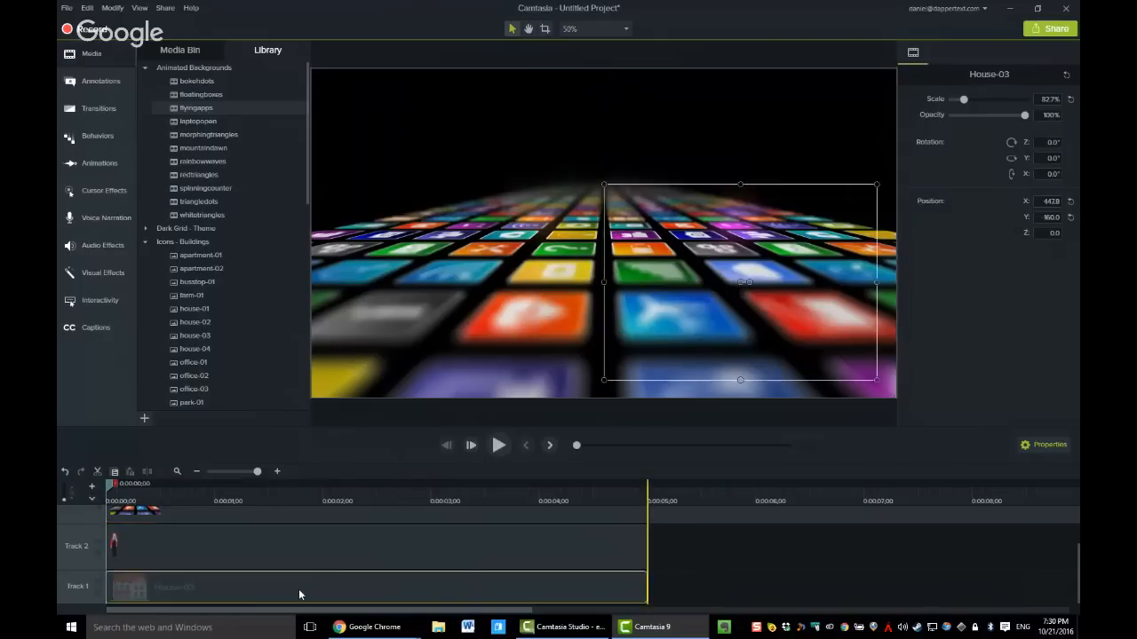
left_click(297, 539)
left_click(296, 511)
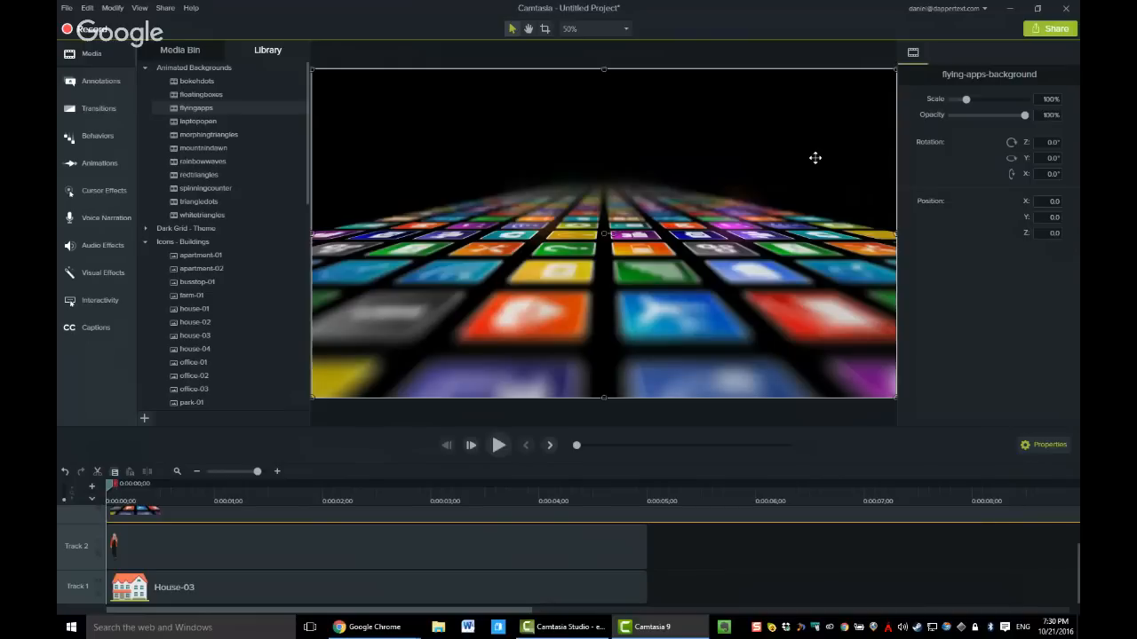
right_click(753, 137)
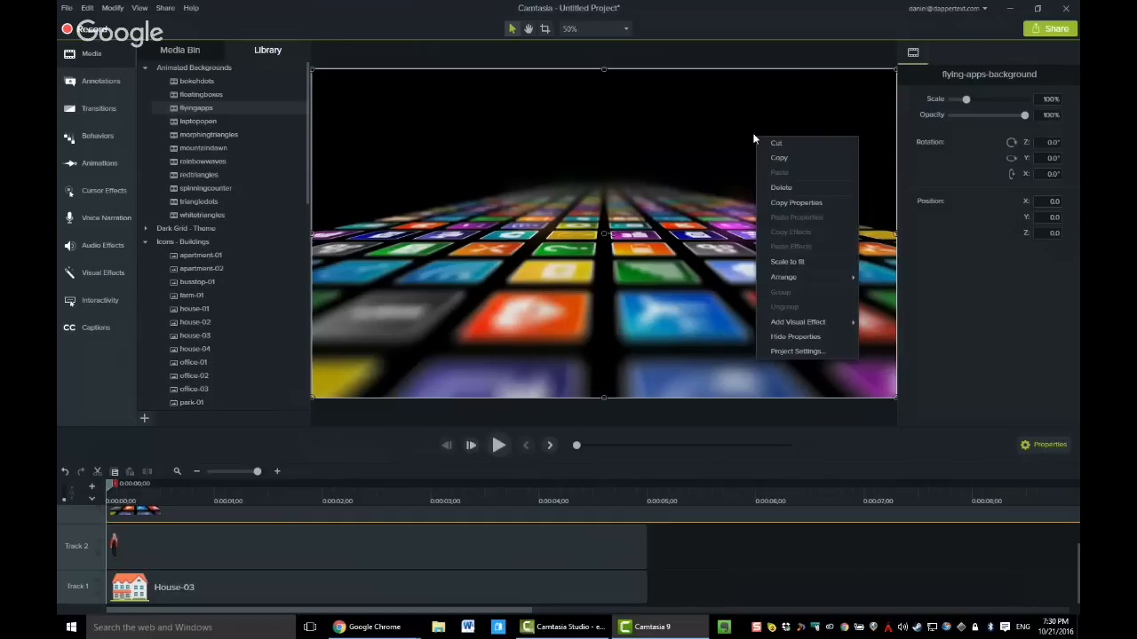
mouse_move(788, 275)
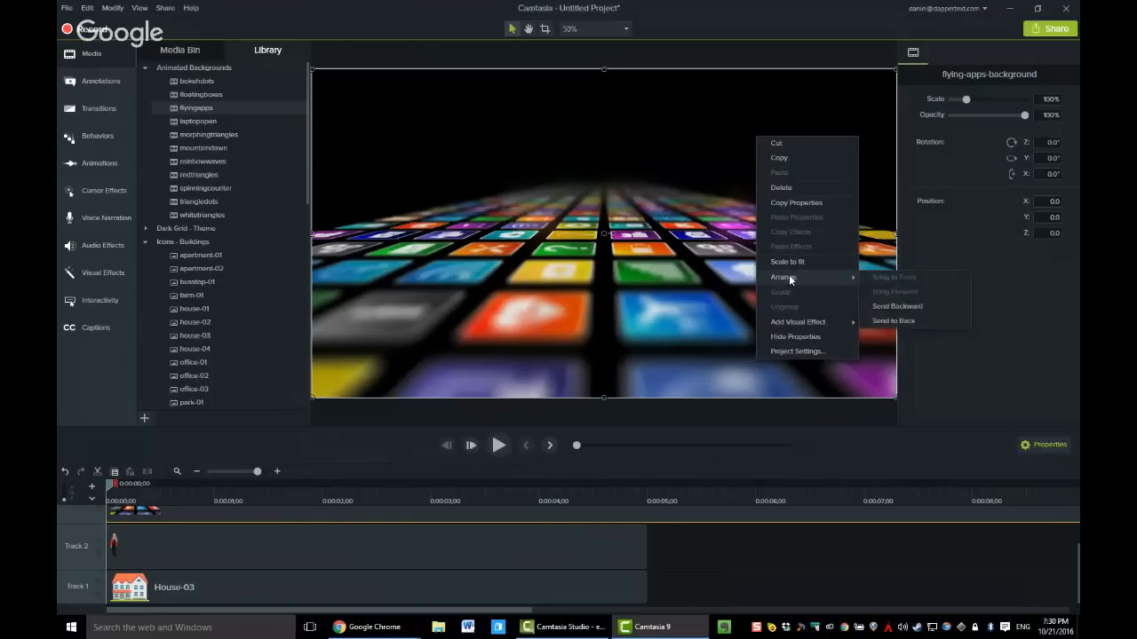
left_click(892, 321)
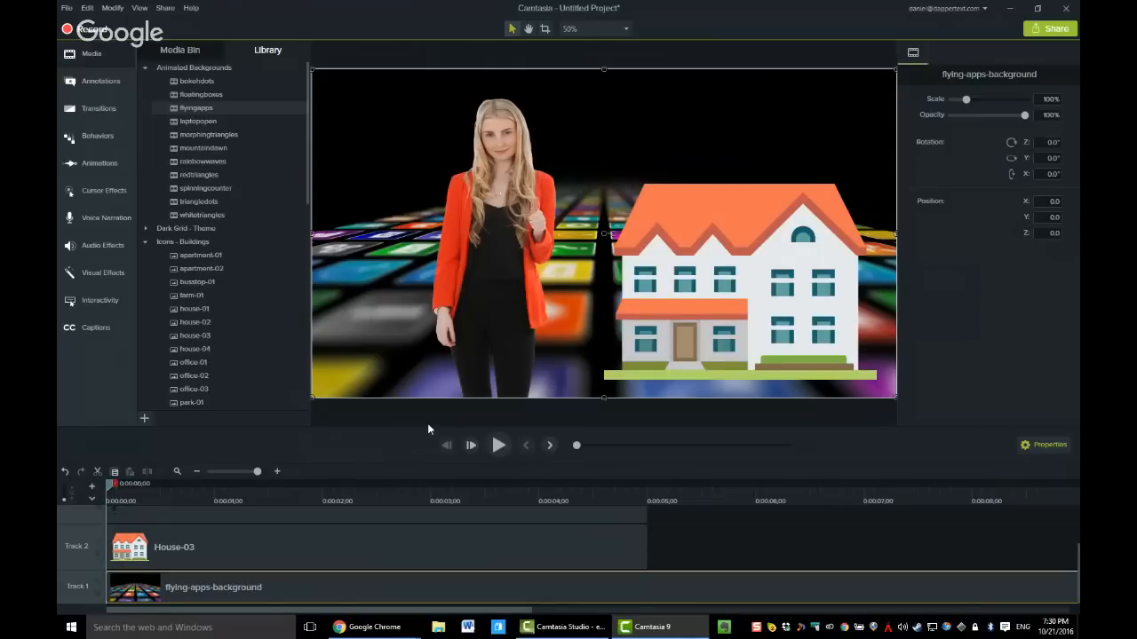
Play the composition over the animated background and return the playhead to about 0:00:03;20, with the timeline zoomed out to five-second intervals
key("space")
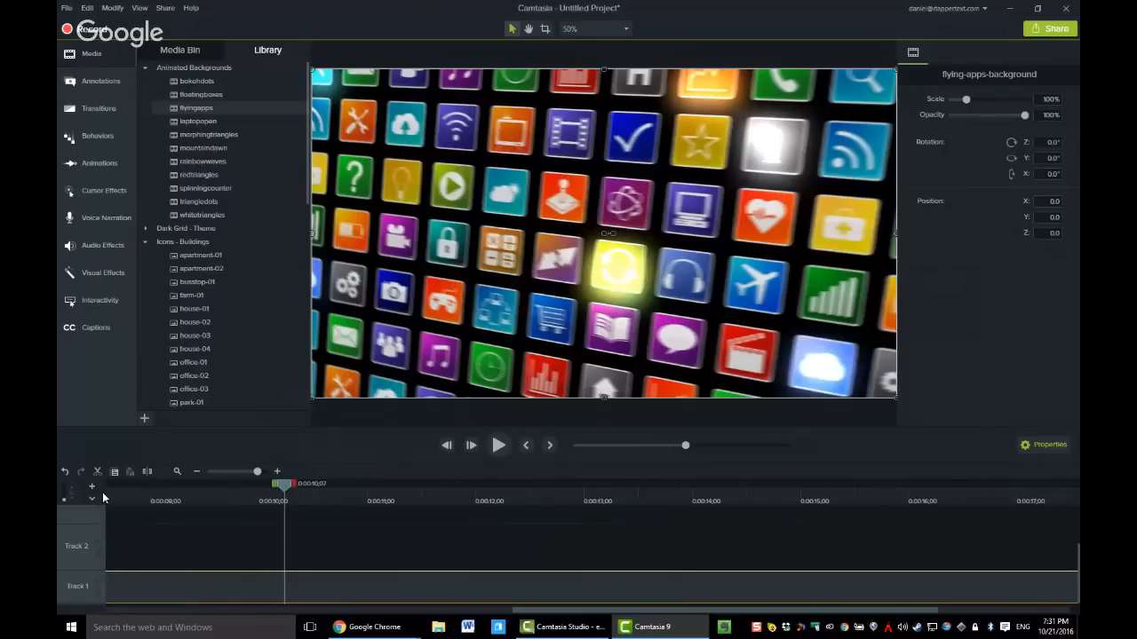
scroll(103, 498, "down", 6)
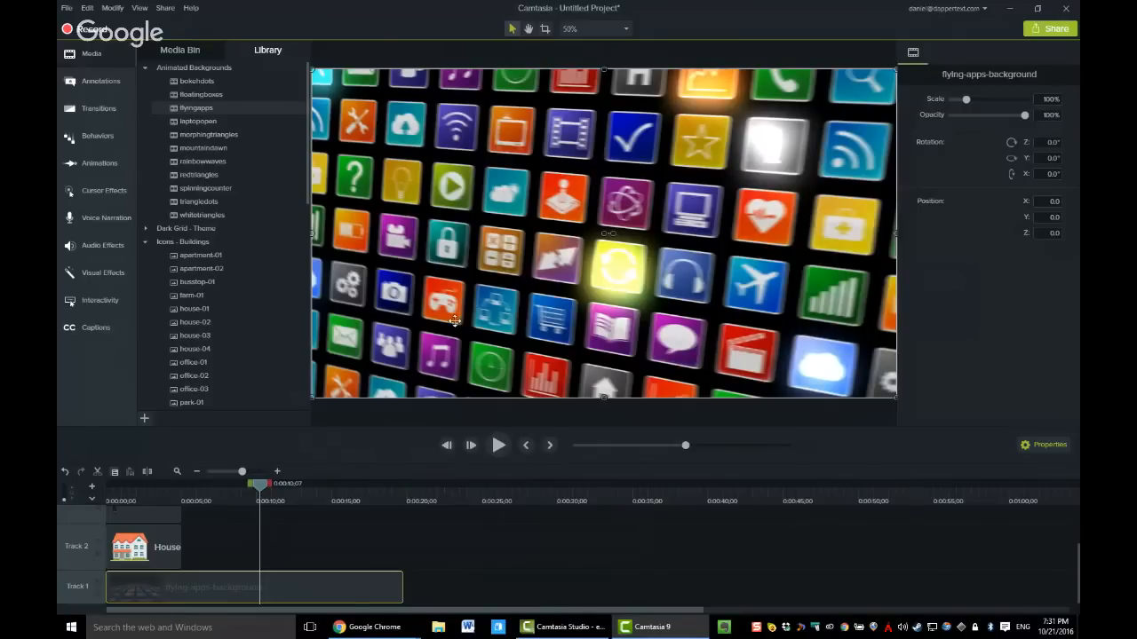
left_click(161, 497)
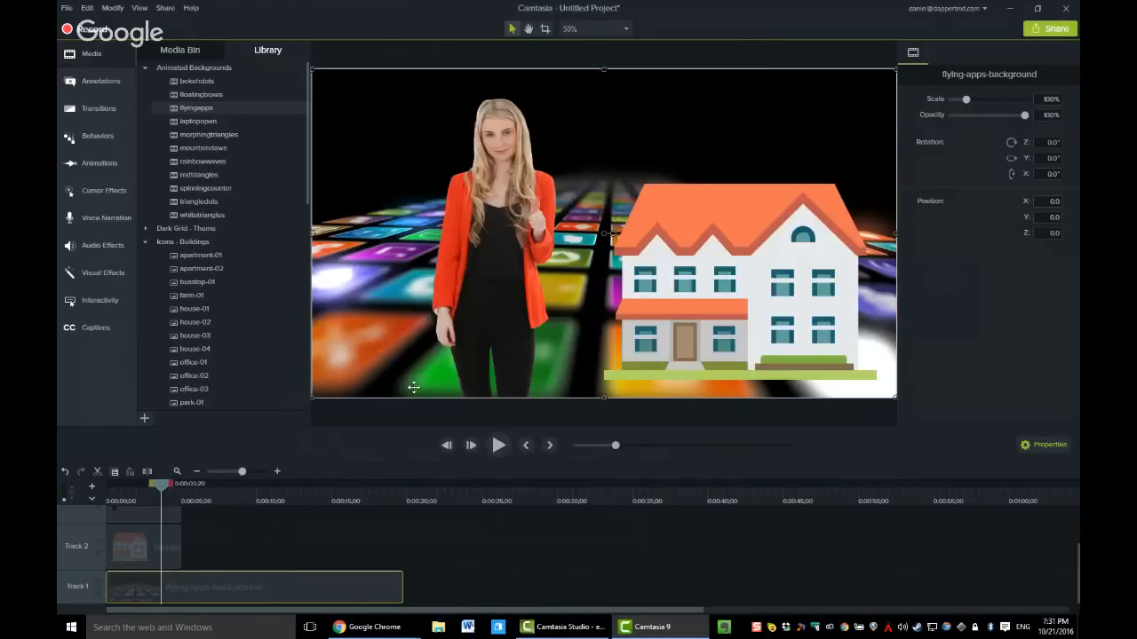
Examine the Arrange options available for the woman image on the canvas
right_click(495, 311)
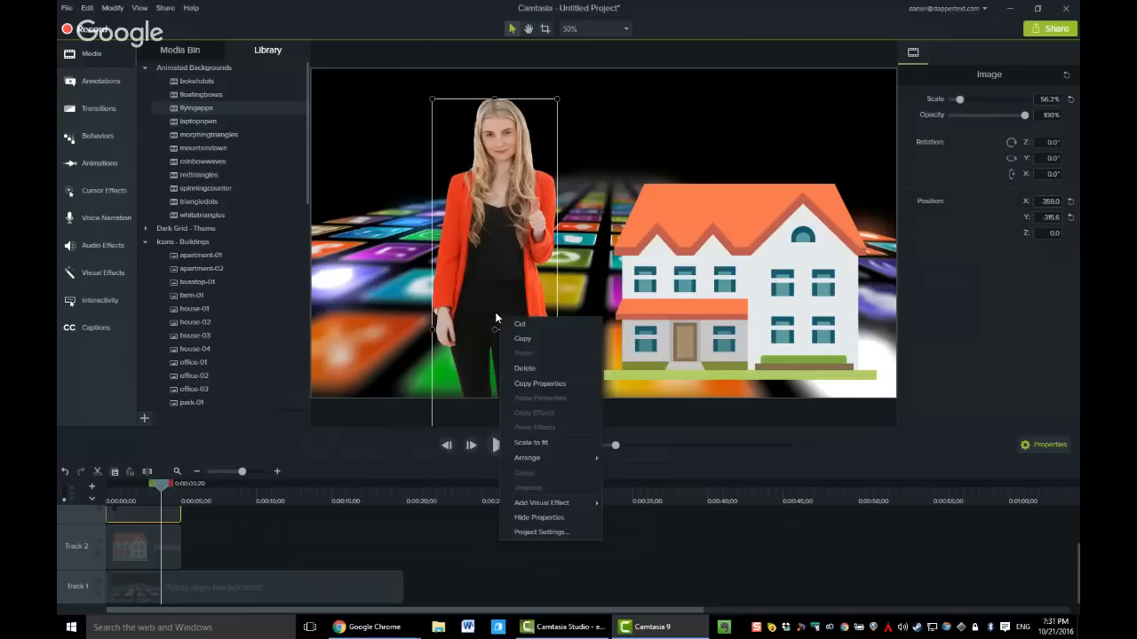
mouse_move(547, 458)
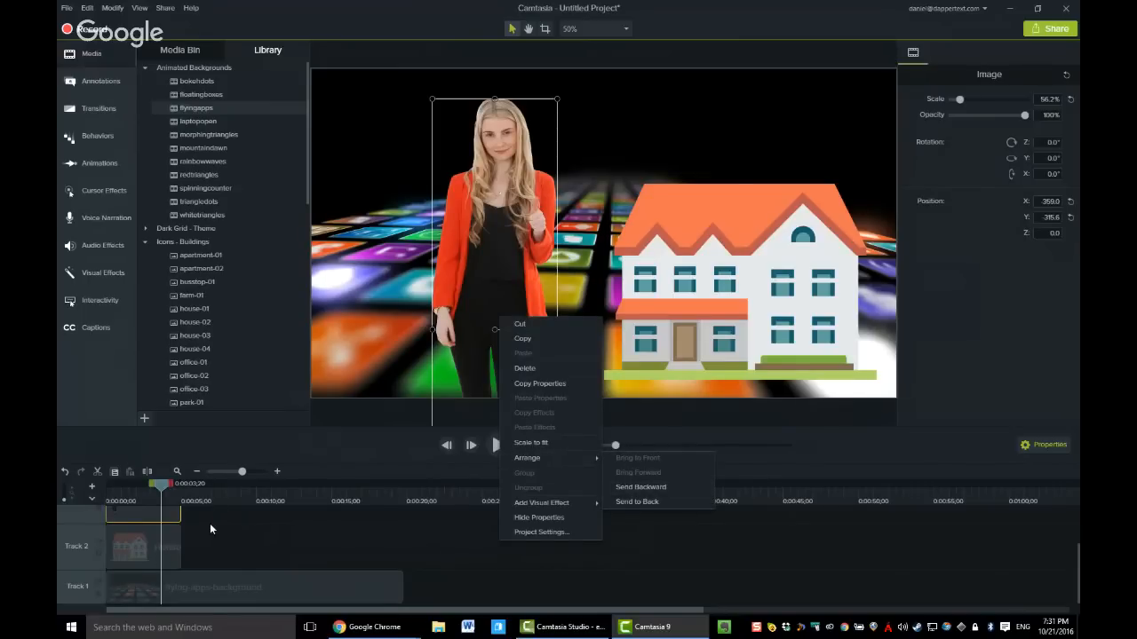
left_click(722, 426)
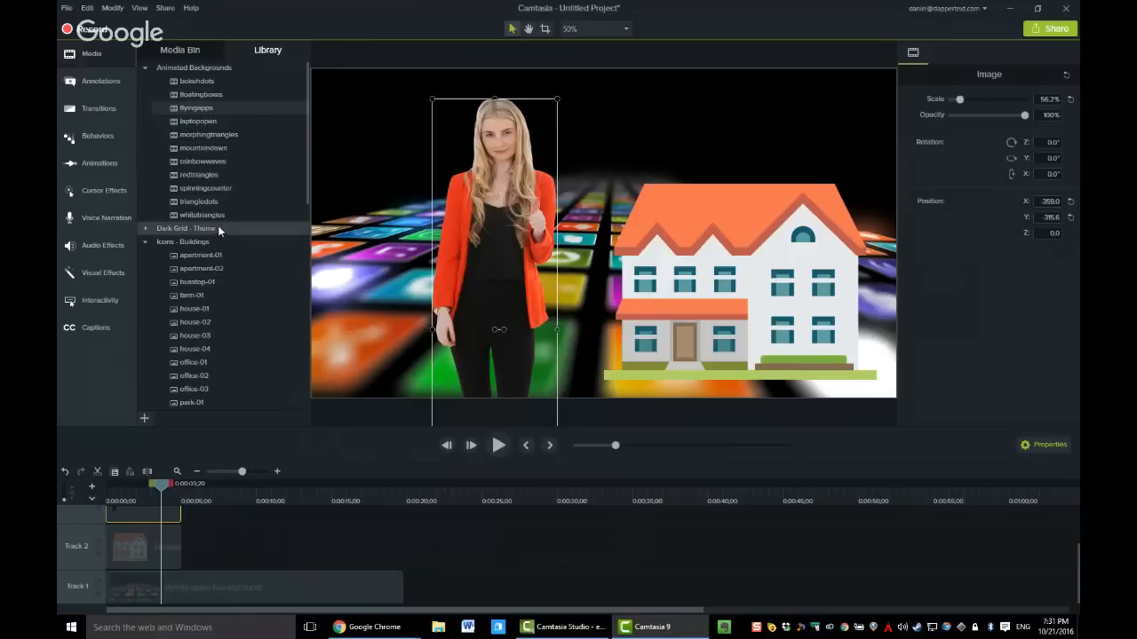
Add Dark Grid - Callout 3 from the library's Dark Grid - Theme folder to Track 2, after the house clip
scroll(145, 63, "down", 5)
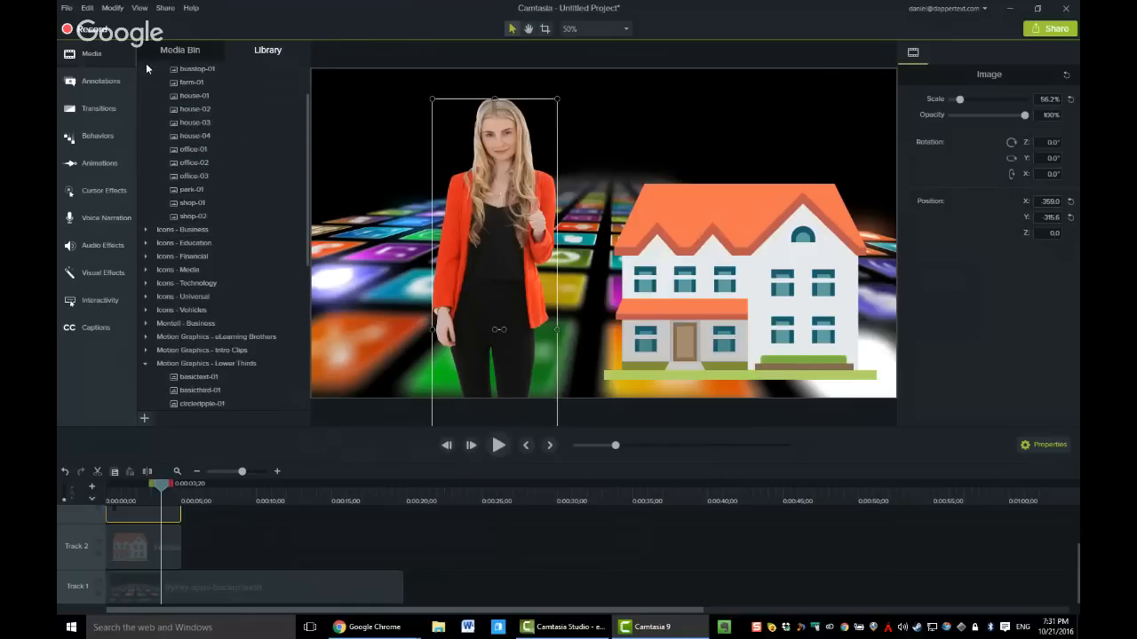
scroll(152, 142, "up", 2)
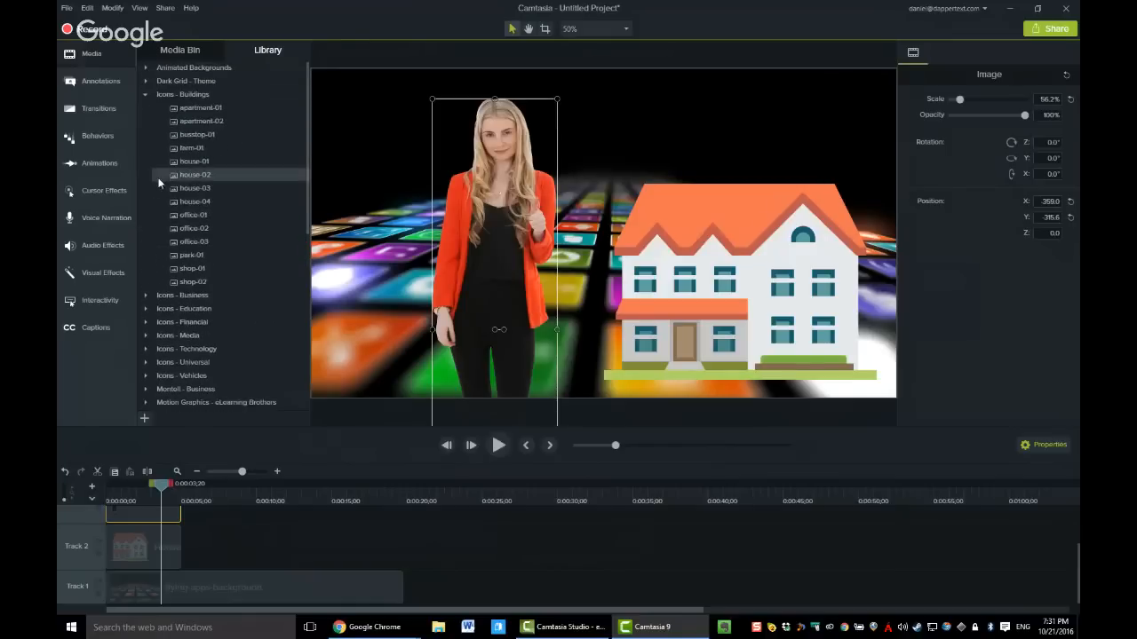
left_click(148, 82)
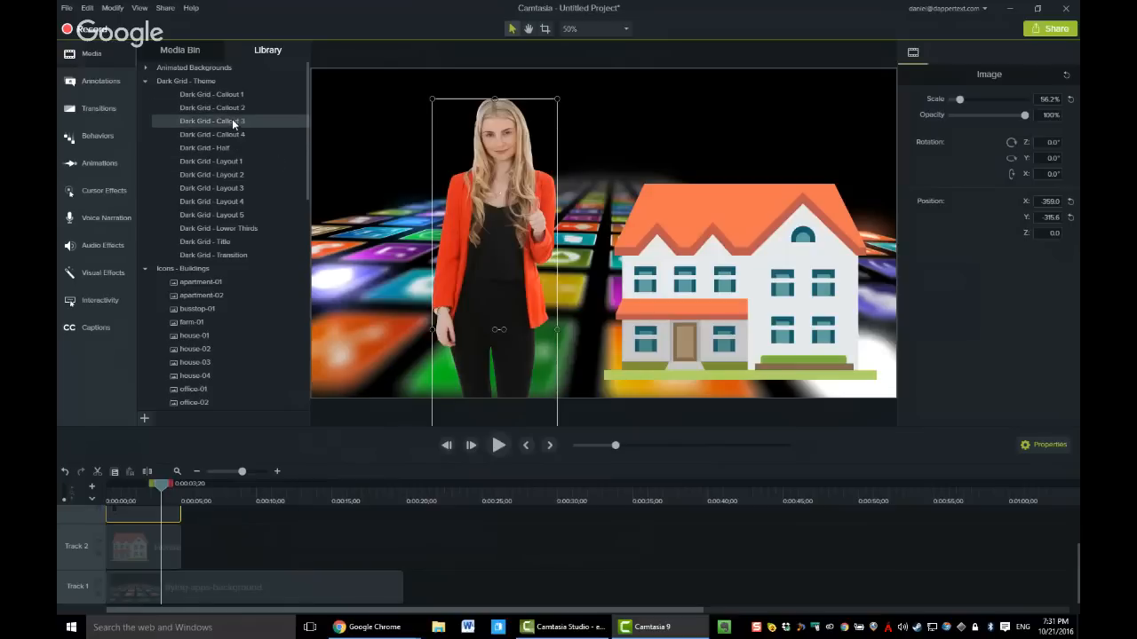
left_click_drag(233, 125, 235, 569)
left_click(255, 499)
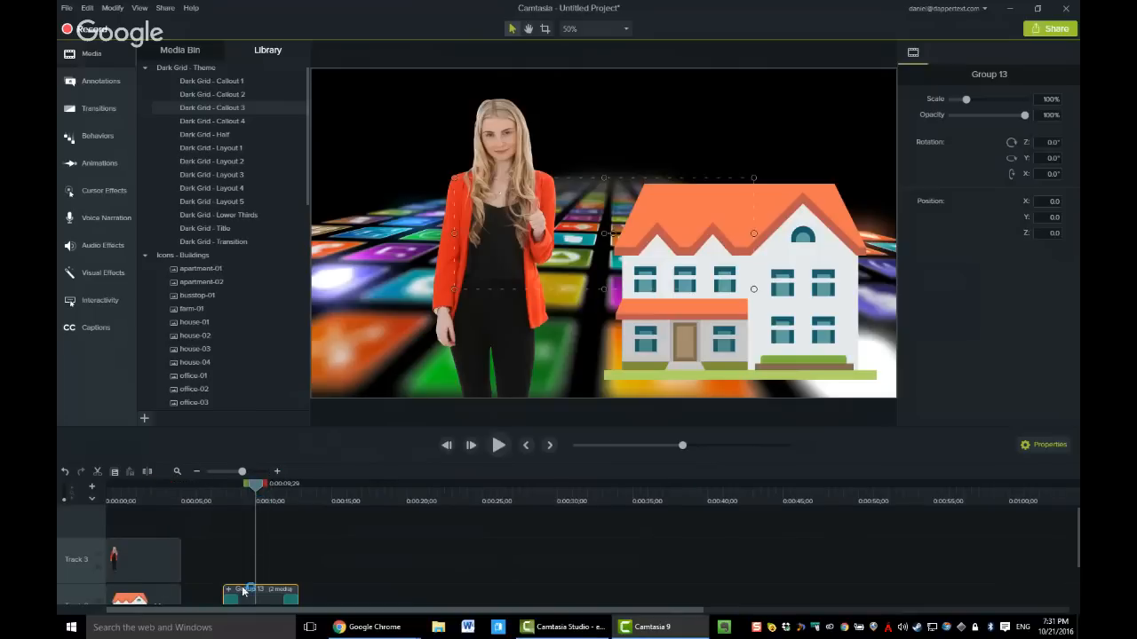
scroll(255, 588, "down", 2)
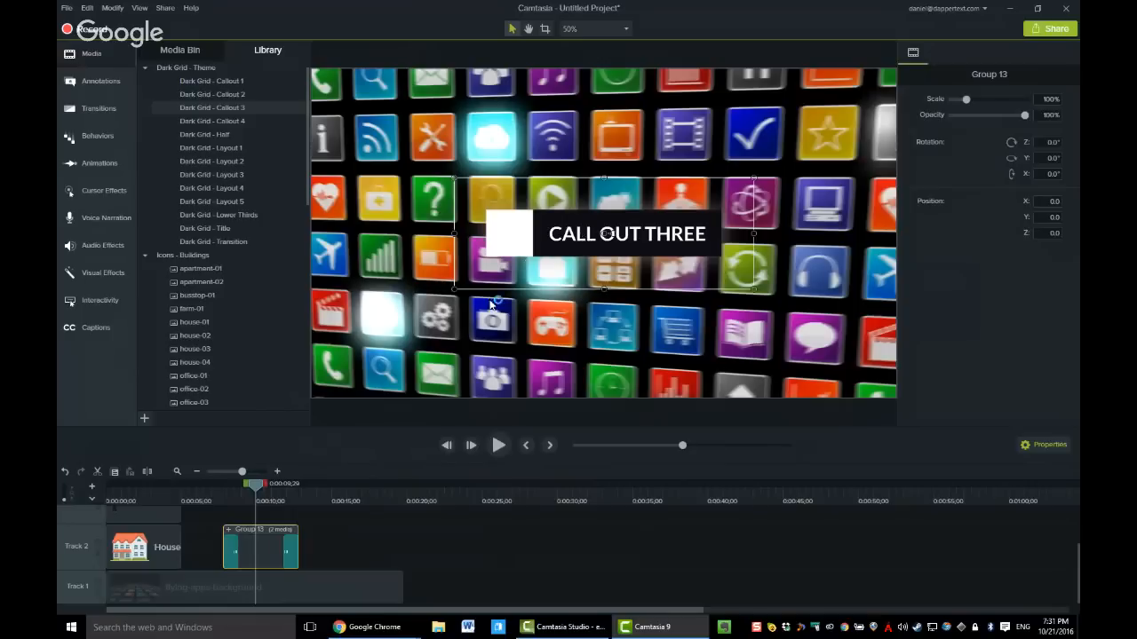
Preview the Callout 3 animation from about 0:00:07;12 and delete the callout from Track 2
left_click(220, 490)
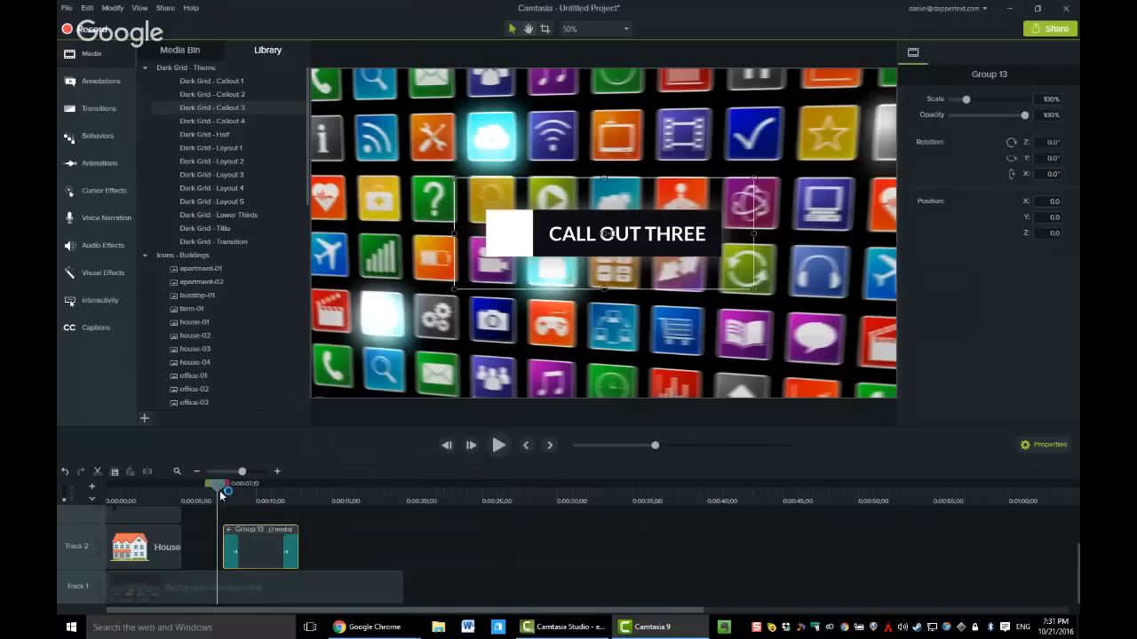
key("space")
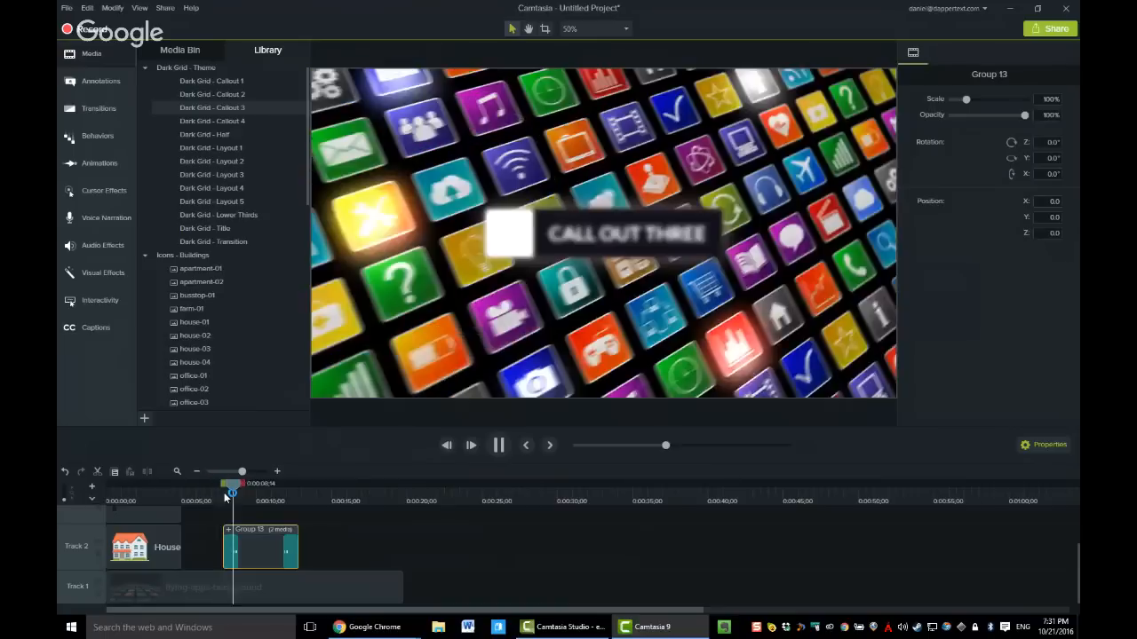
key("space")
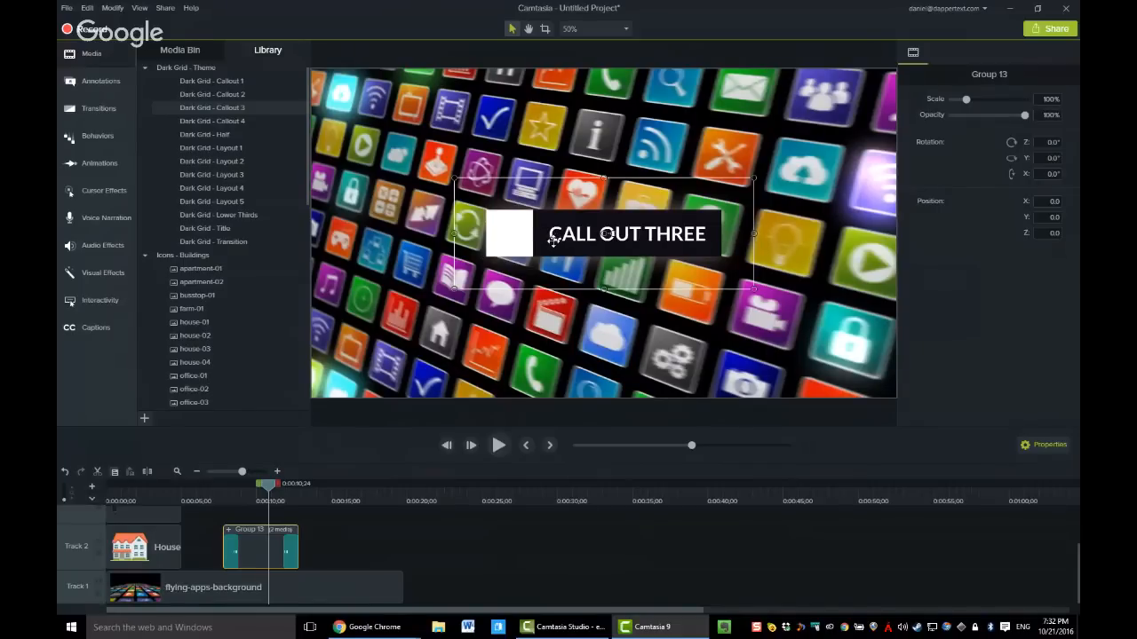
key("Delete")
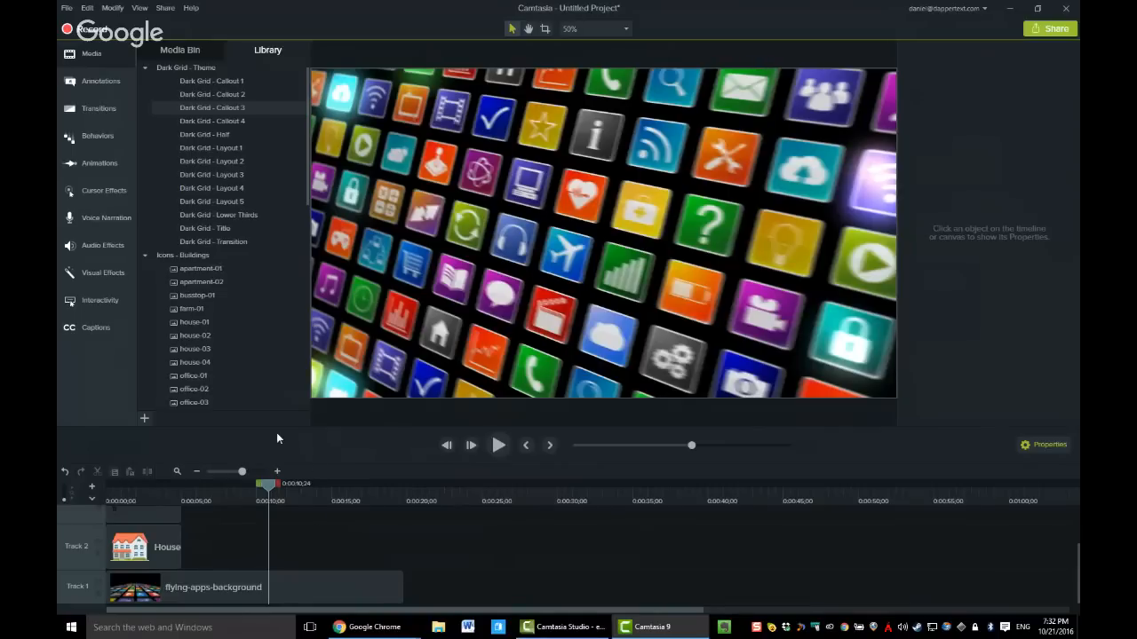
Place Dark Grid - Callout 1 on the canvas at X 0.0, Y 30.0 and show it at about 0:00:13;06
scroll(228, 83, "down", 5)
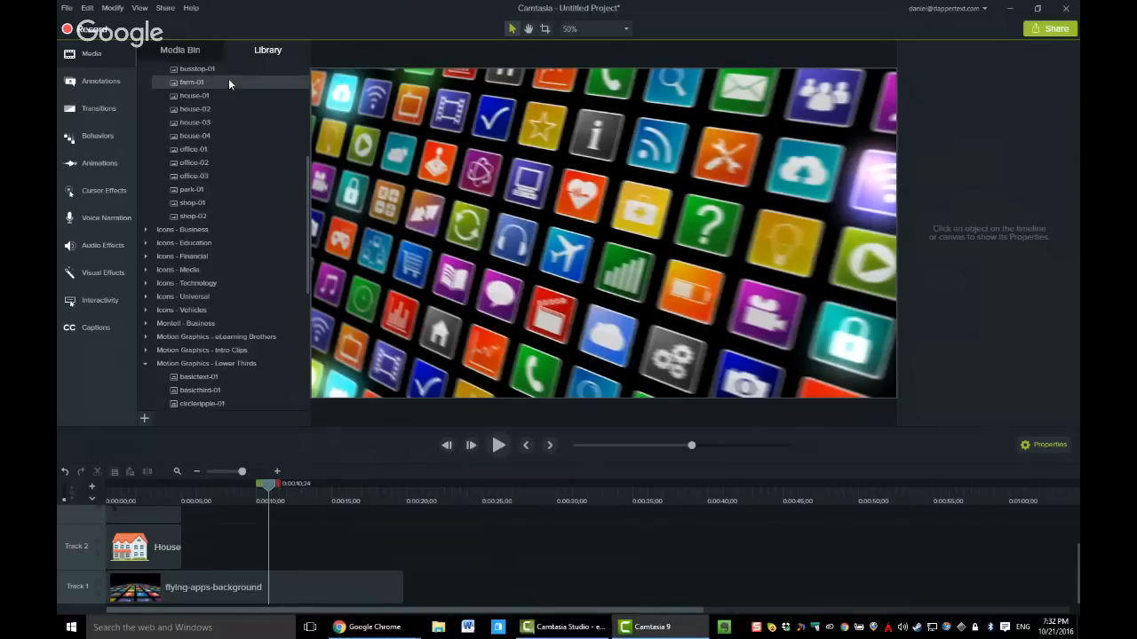
scroll(236, 324, "down", 5)
scroll(236, 323, "up", 10)
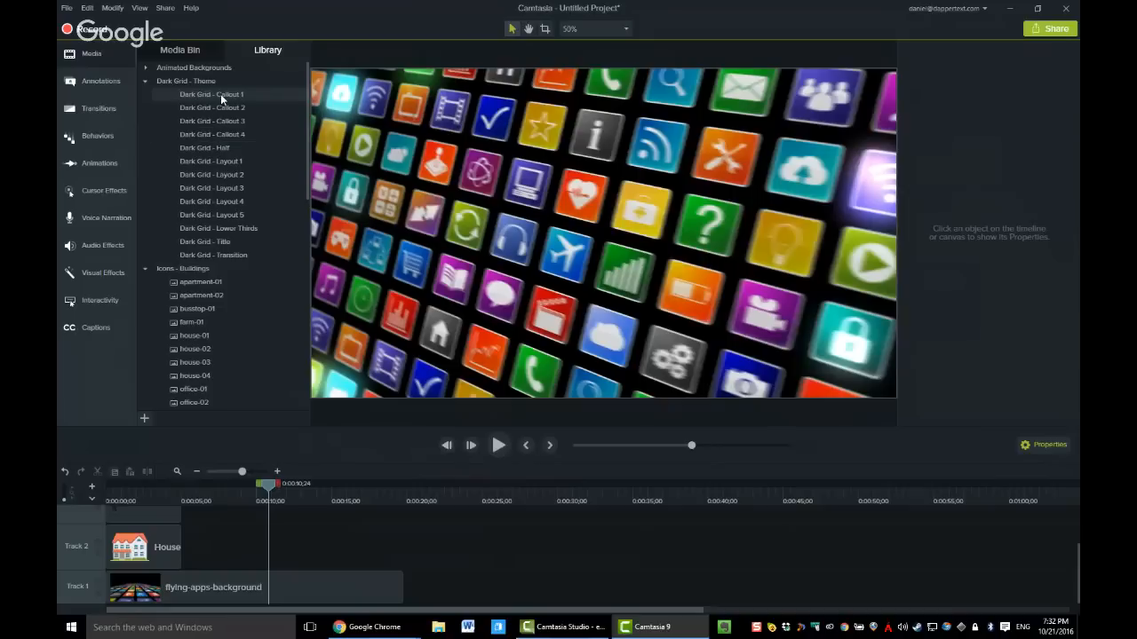
left_click_drag(471, 147, 602, 223)
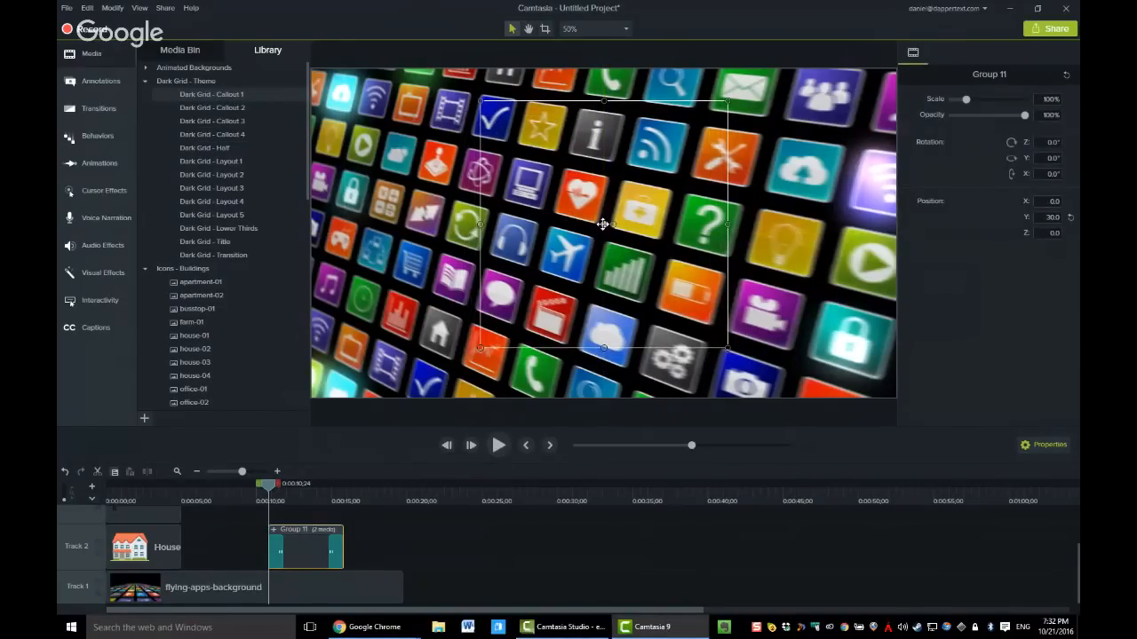
left_click(300, 485)
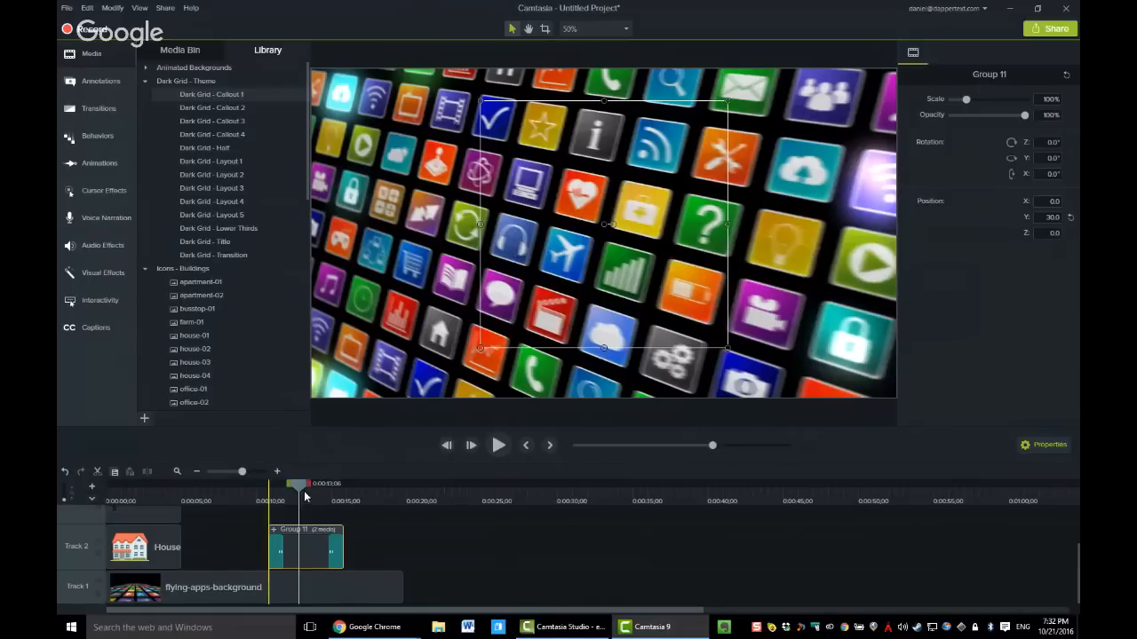
left_click_drag(304, 495, 304, 494)
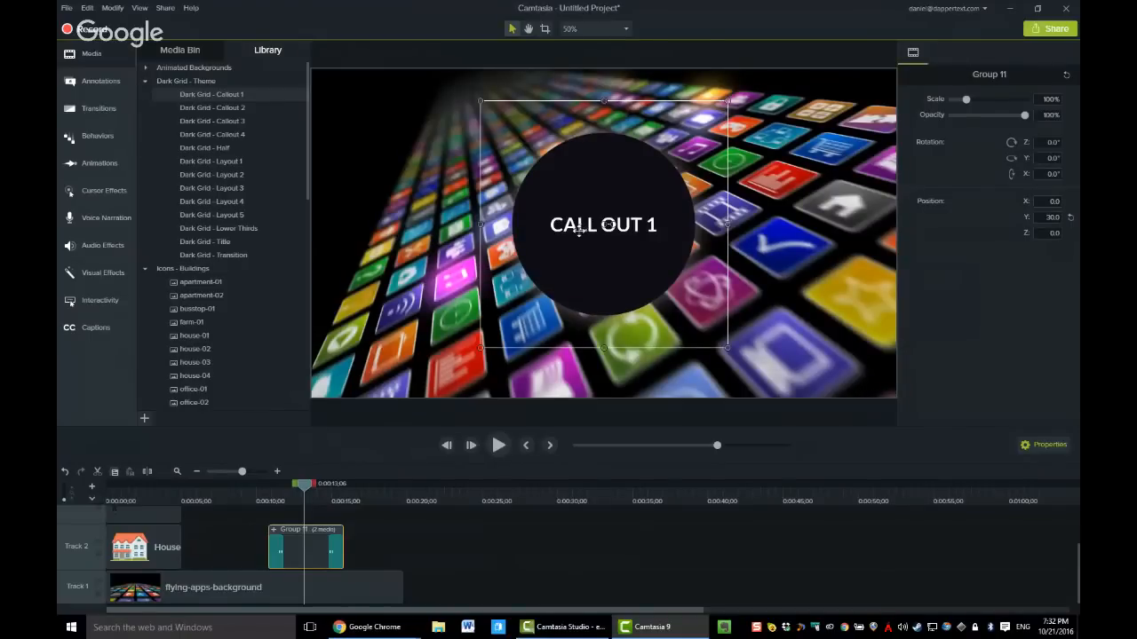
Switch to Camtasia Studio and close the program with its evernote.camproj project
left_click(566, 627)
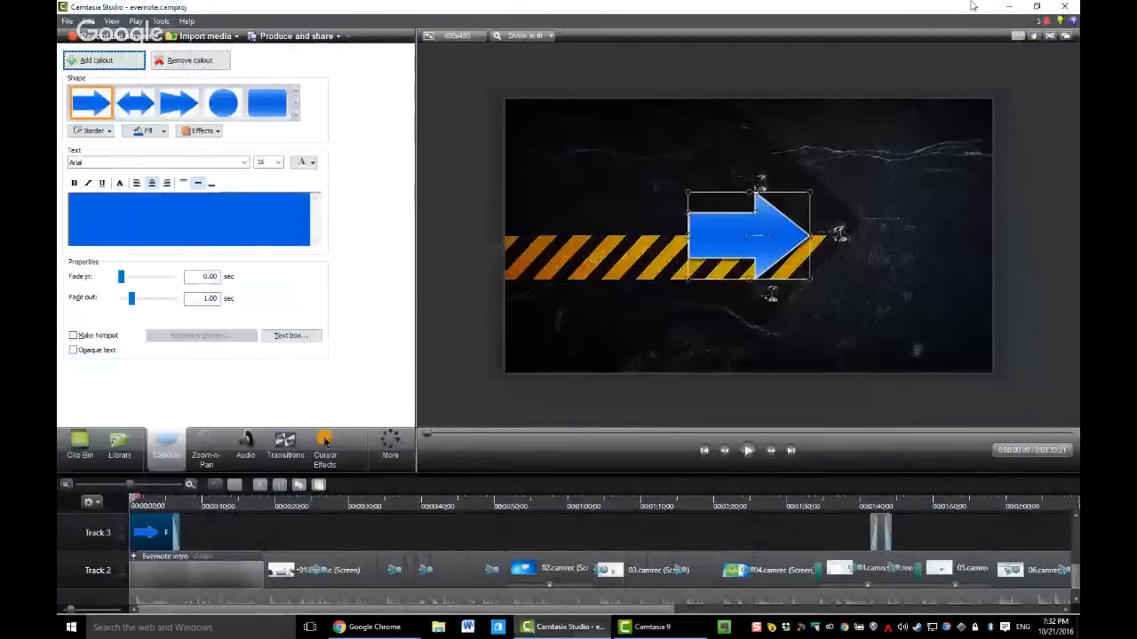
left_click(1065, 6)
left_click(590, 340)
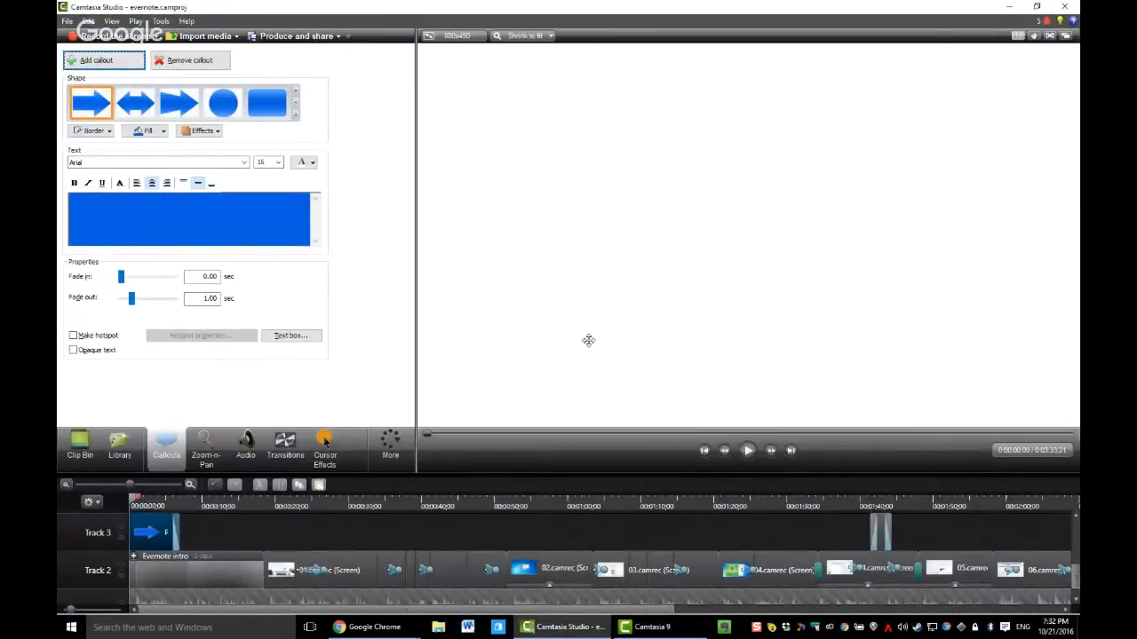
Replace the circular callout's text on the canvas with "cool real estate app"
double_click(581, 226)
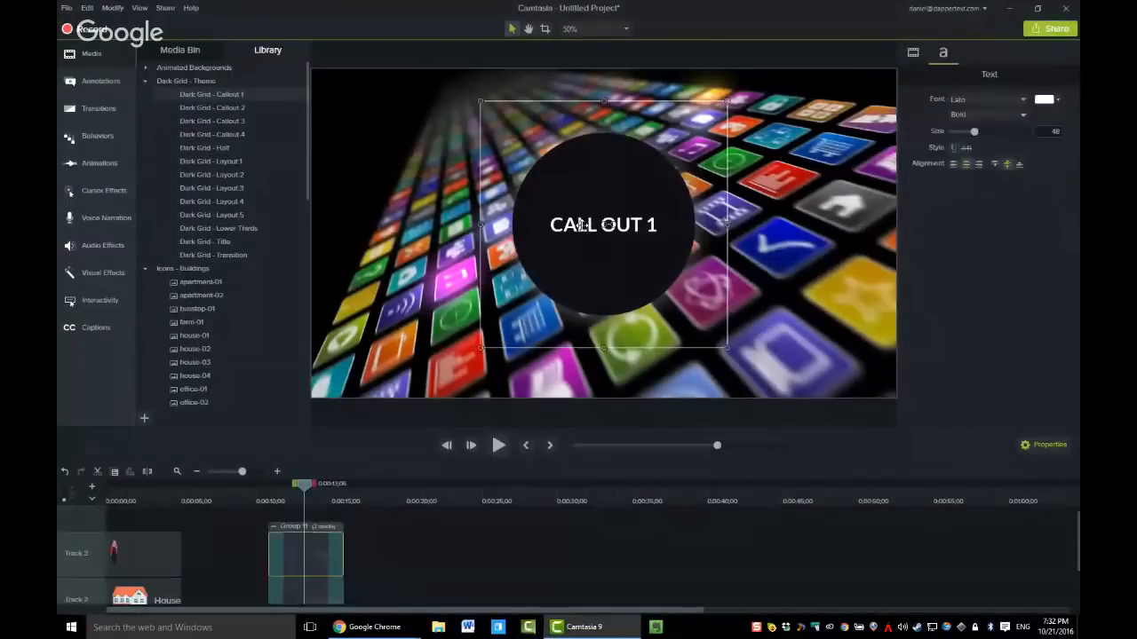
key("ctrl+a")
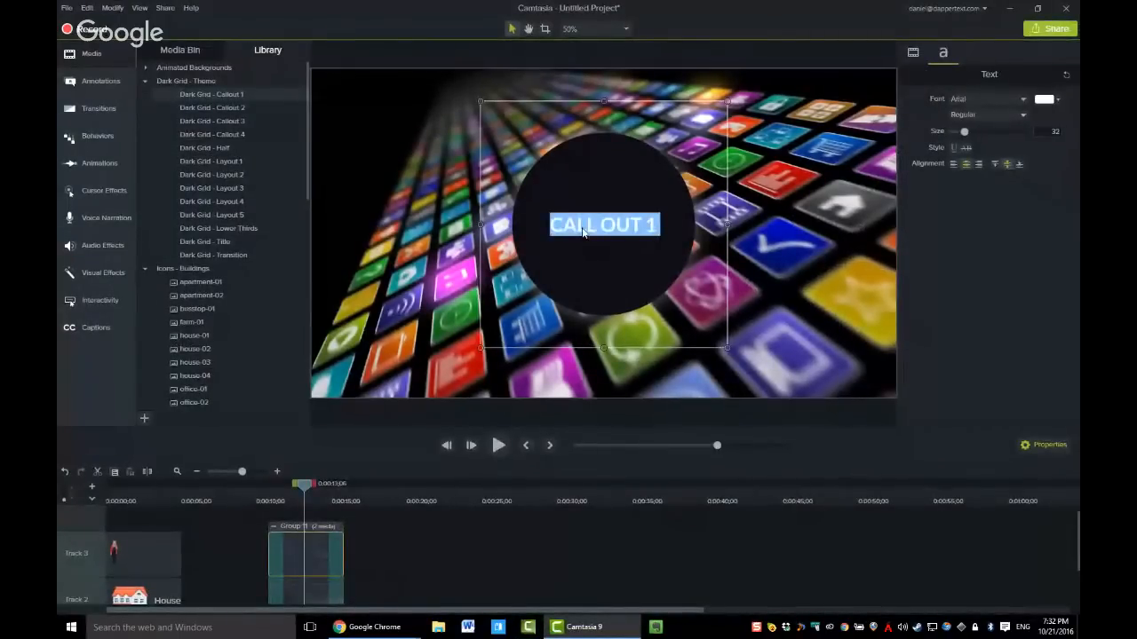
key("BackSpace")
type("cool ")
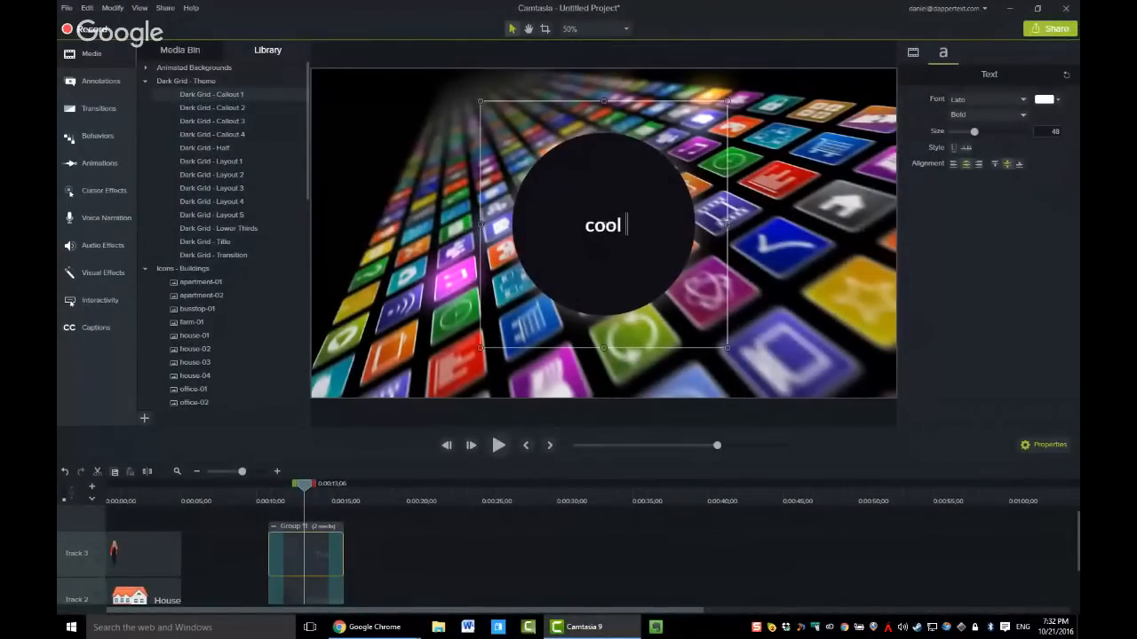
type("real est")
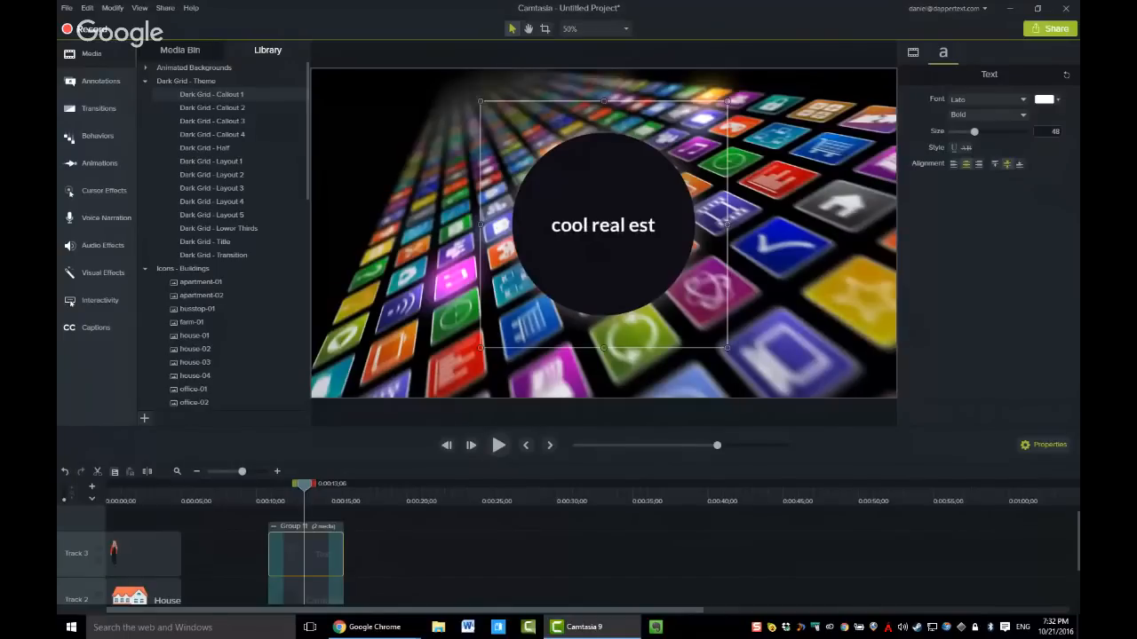
type("ate app")
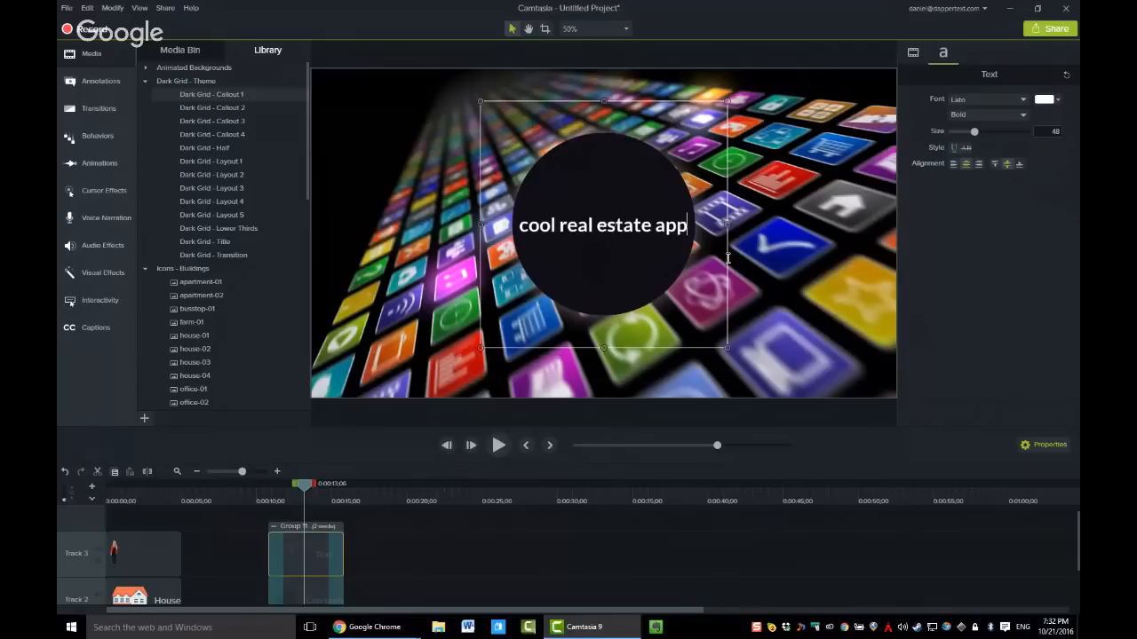
left_click(784, 265)
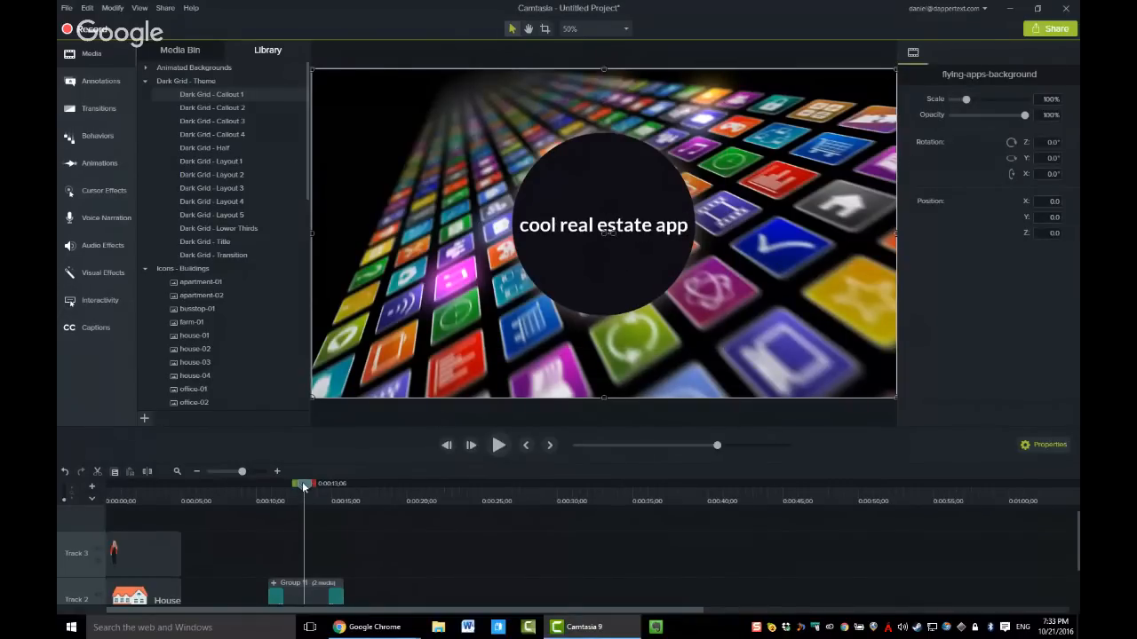
Show the callout at about 0:00:12;13, select it on the canvas and bring up the available behaviors
mouse_move(302, 486)
left_mouse_down()
mouse_move(253, 487)
mouse_move(292, 496)
left_mouse_up()
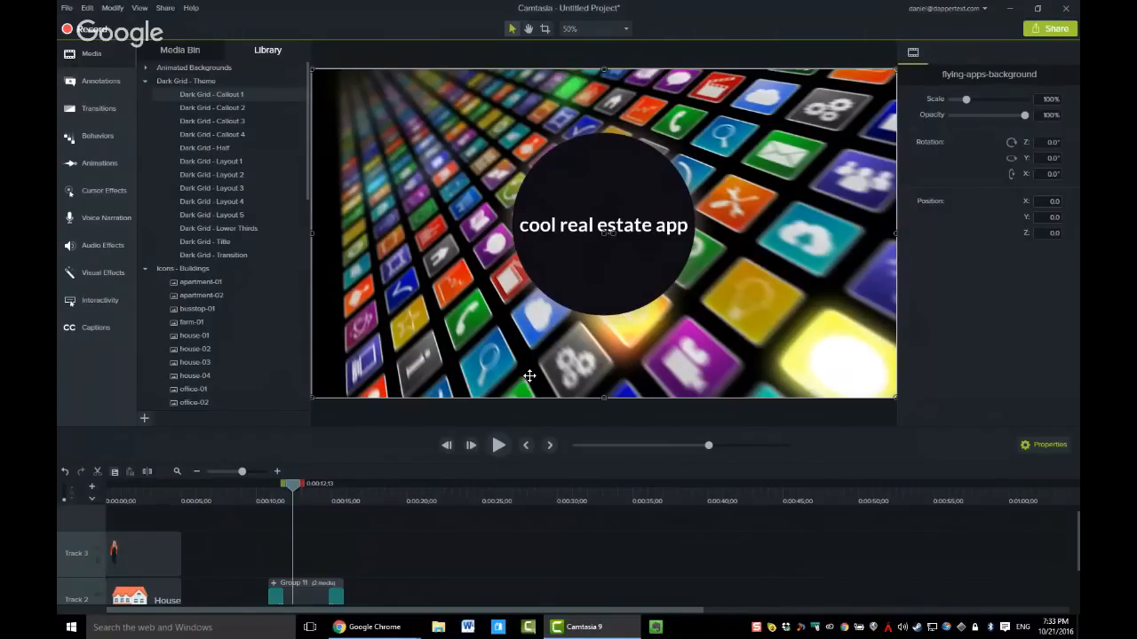
left_click(619, 260)
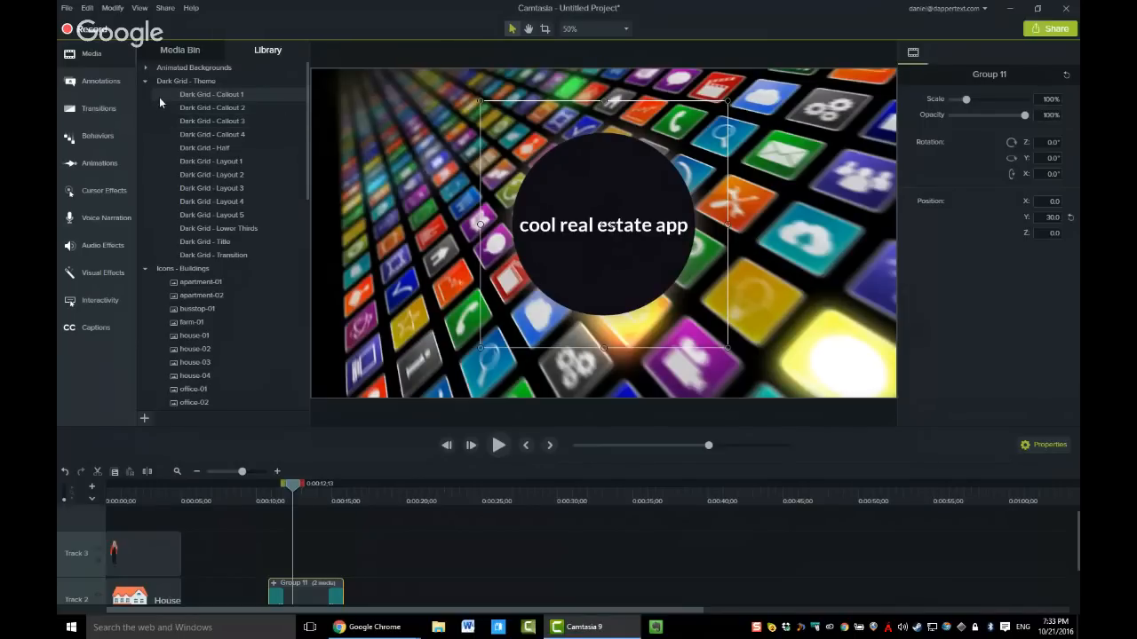
left_click(103, 140)
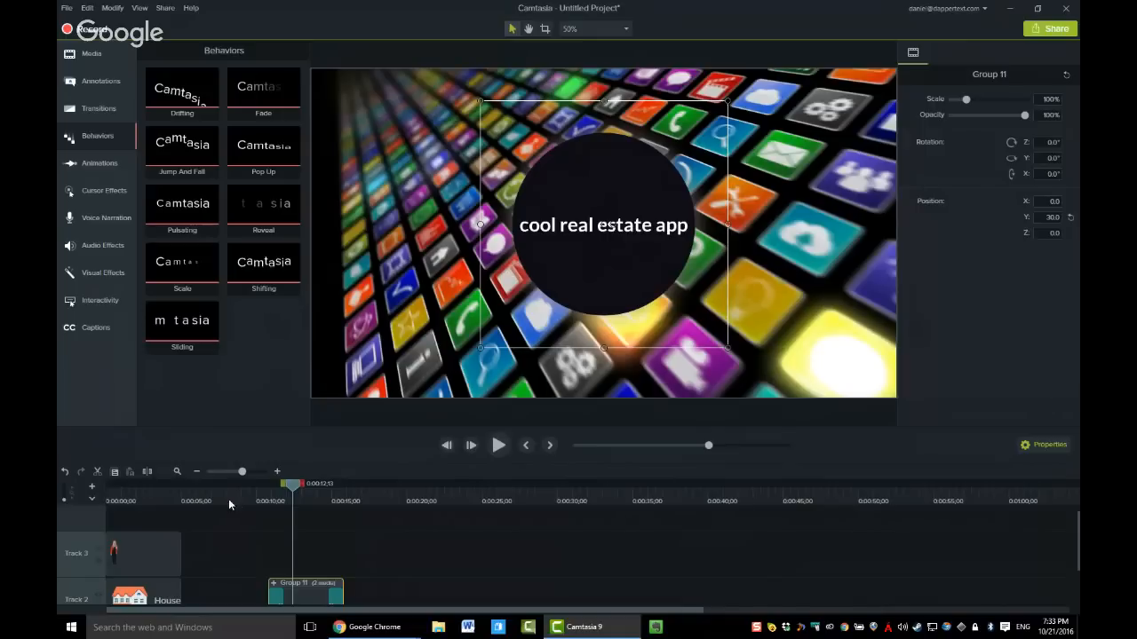
Remove the Glow transitions from the start and end of the callout group on Track 2
scroll(312, 572, "down", 2)
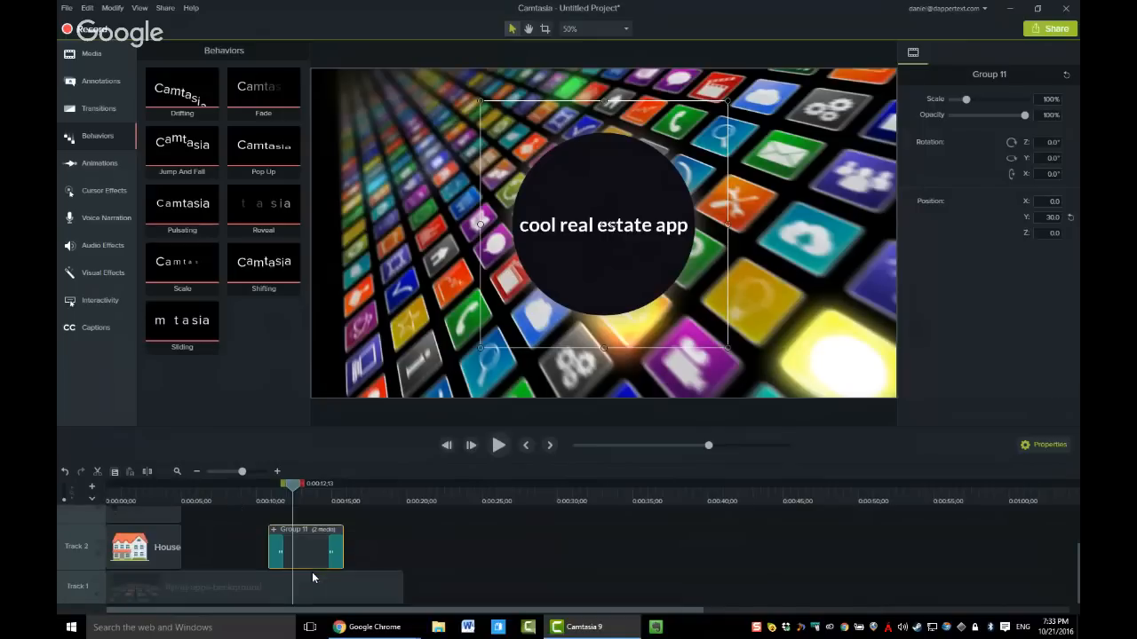
left_click(268, 484)
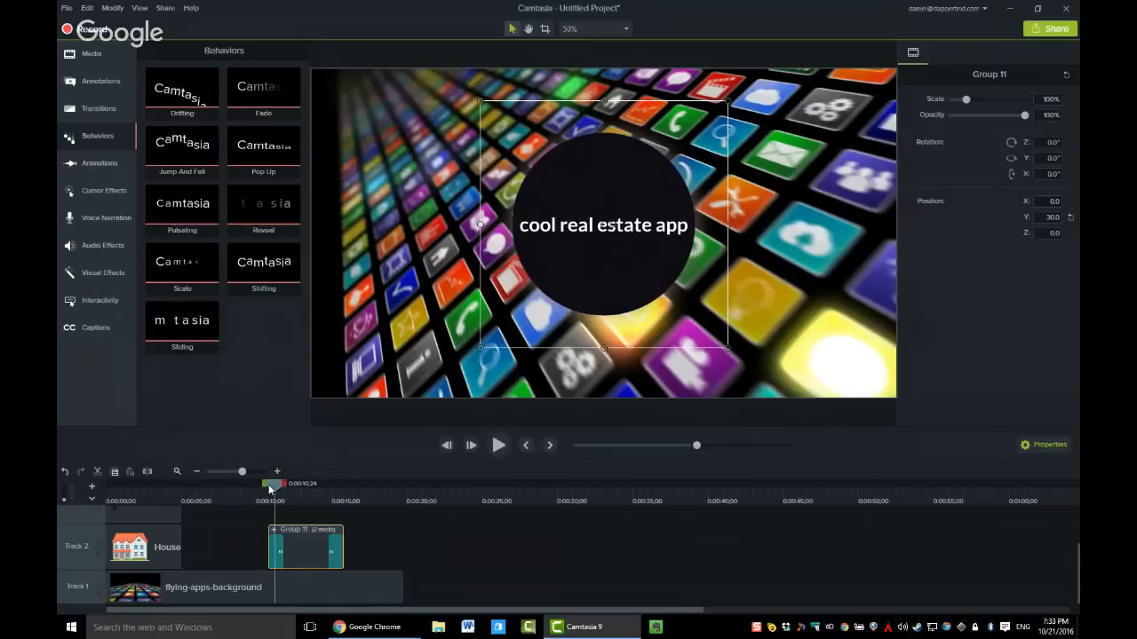
left_click(277, 556)
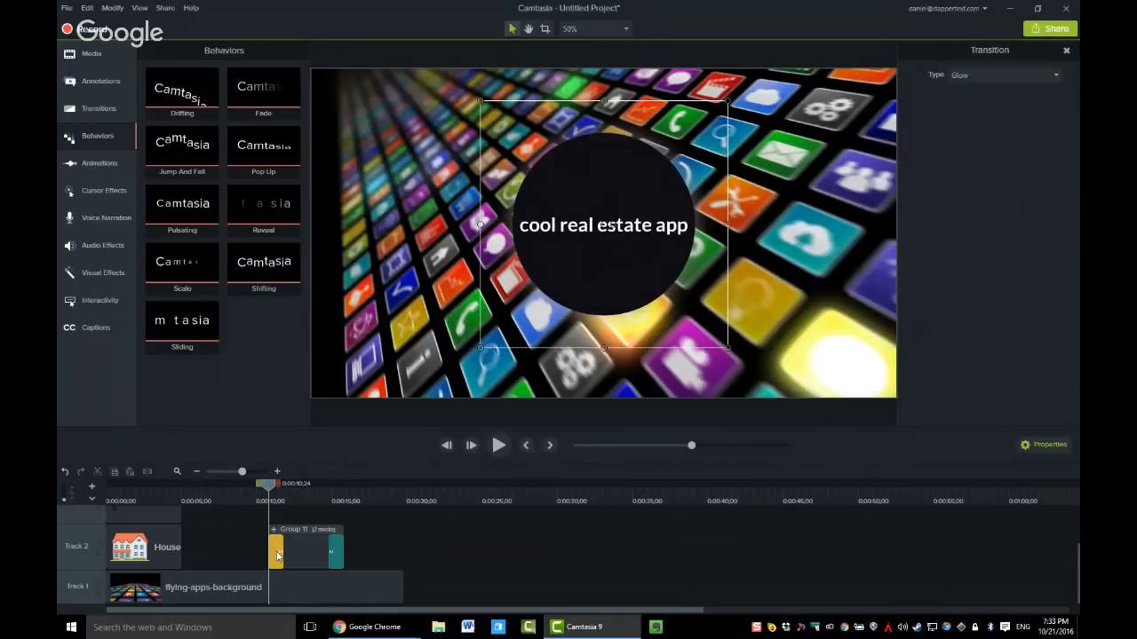
left_click(277, 551)
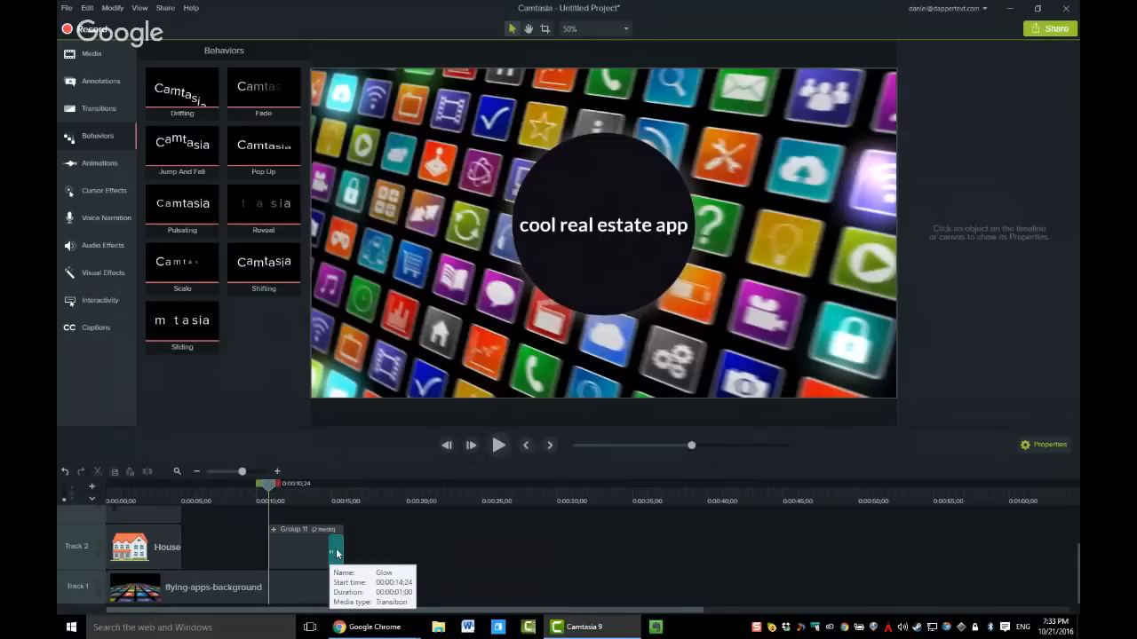
Enlarge the callout group to about 122.9% and place it on the canvas at about X -63.0, Y 0.0
left_click(570, 290)
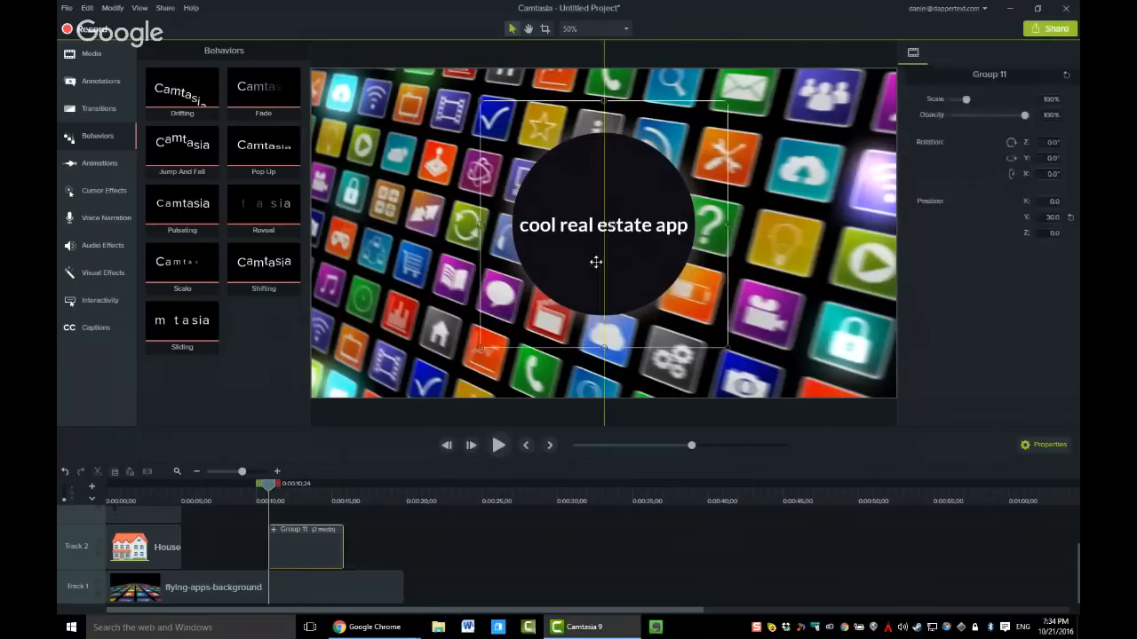
left_click_drag(729, 349, 784, 404)
left_click_drag(671, 327, 609, 296)
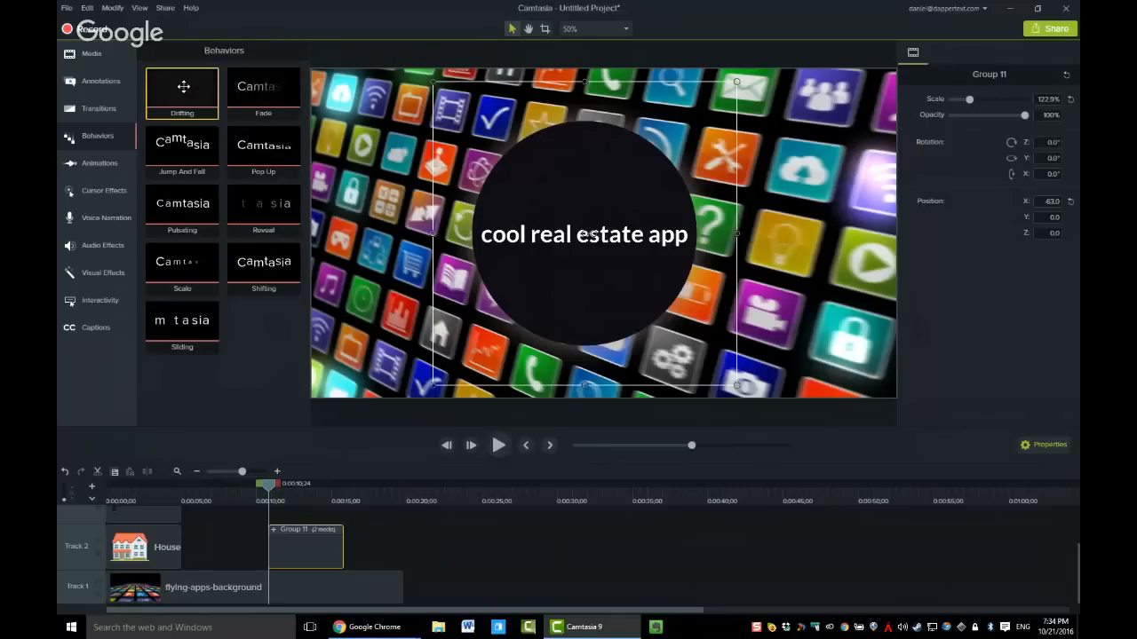
Try the Pulsating behavior on the callout group on Track 2, and undo it
left_click_drag(169, 206, 309, 565)
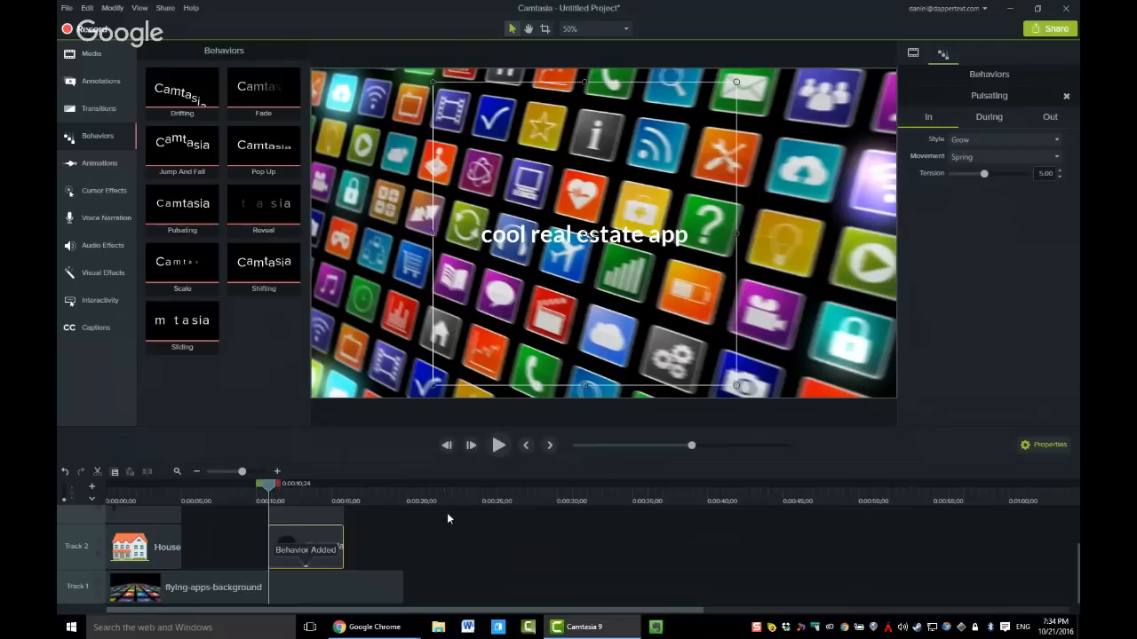
scroll(446, 514, "up", 2)
scroll(447, 512, "down", 1)
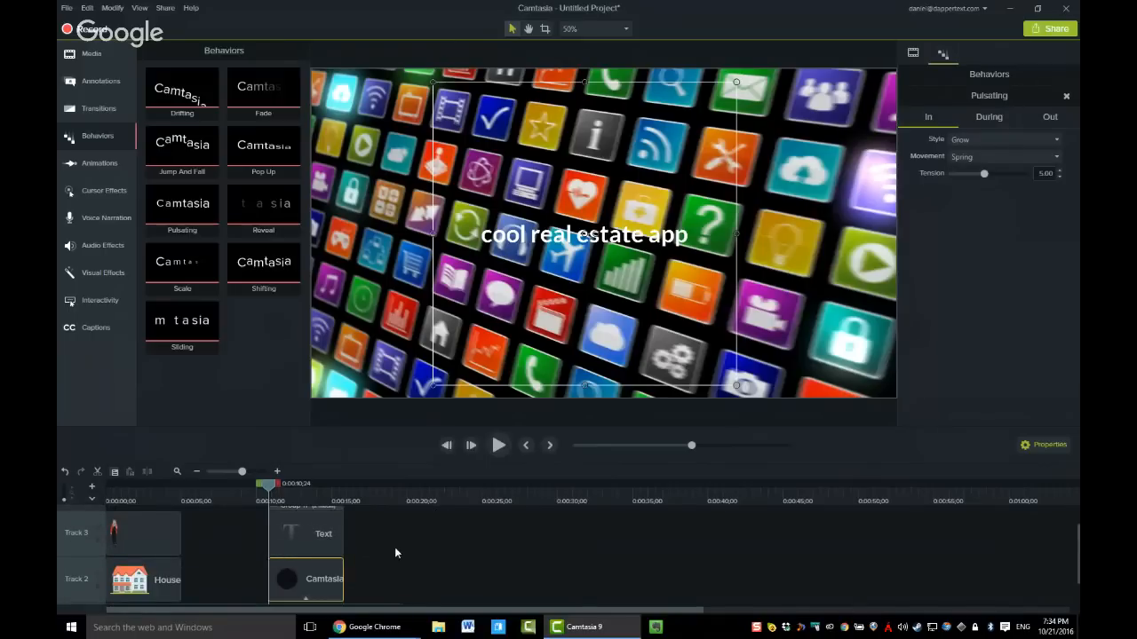
key("ctrl+z")
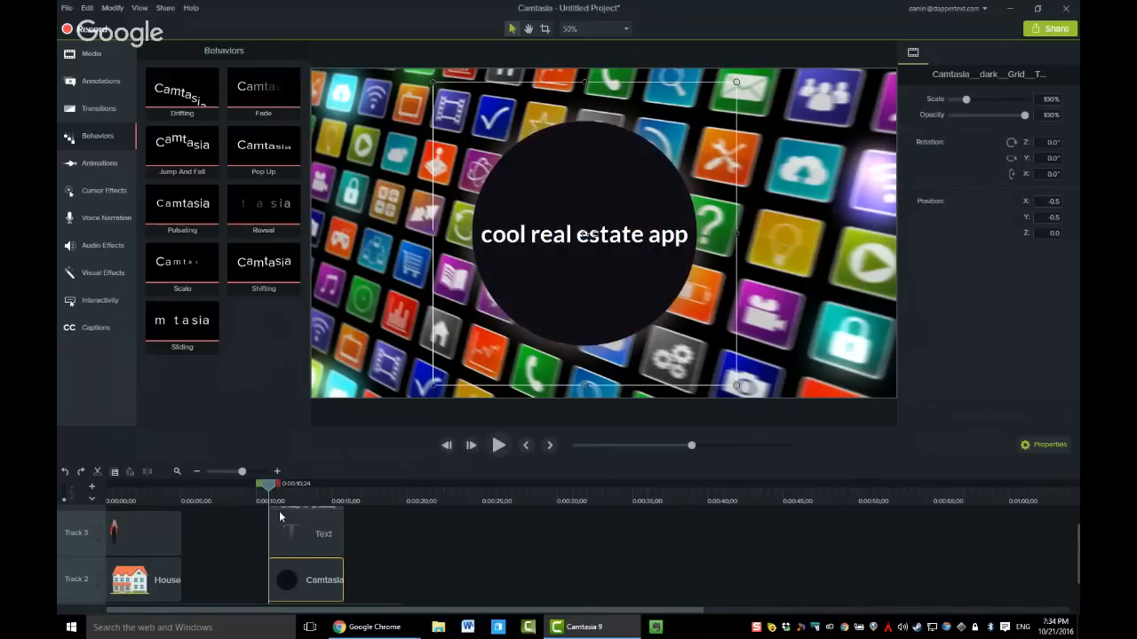
Collapse the callout group on the timeline and try to apply the Scale behavior to it
scroll(271, 526, "up", 1)
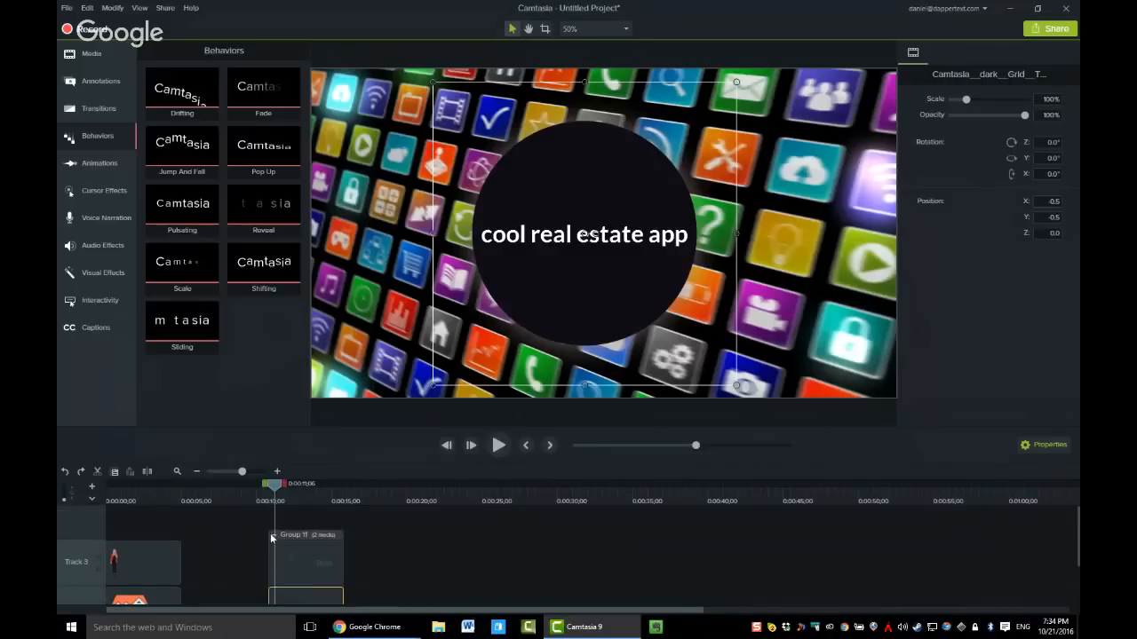
left_click(271, 533)
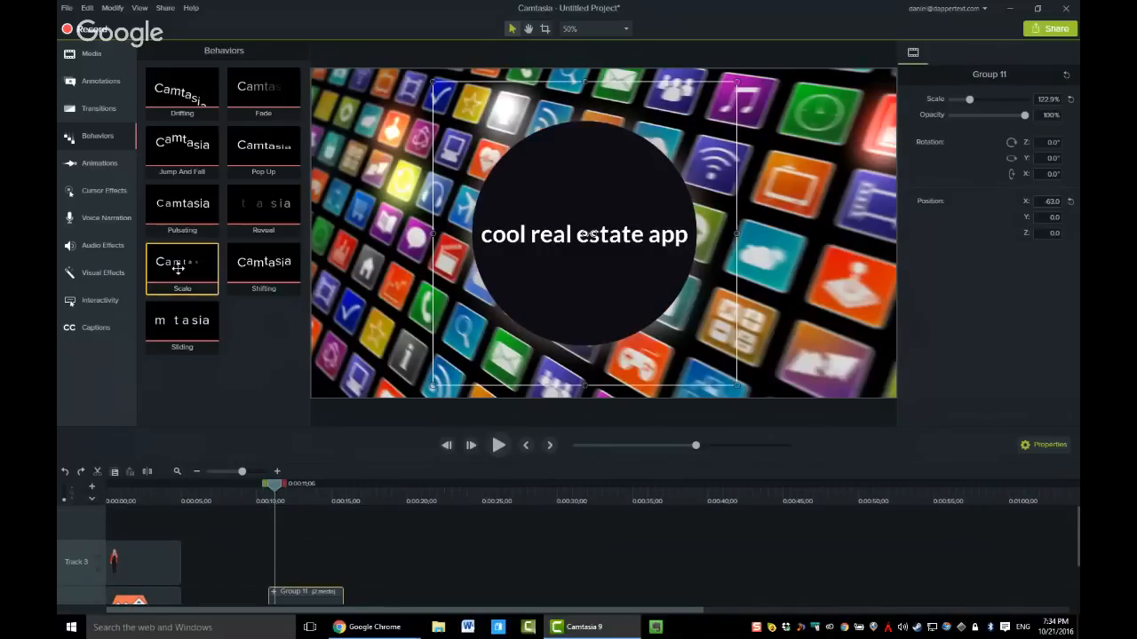
left_click_drag(178, 267, 300, 592)
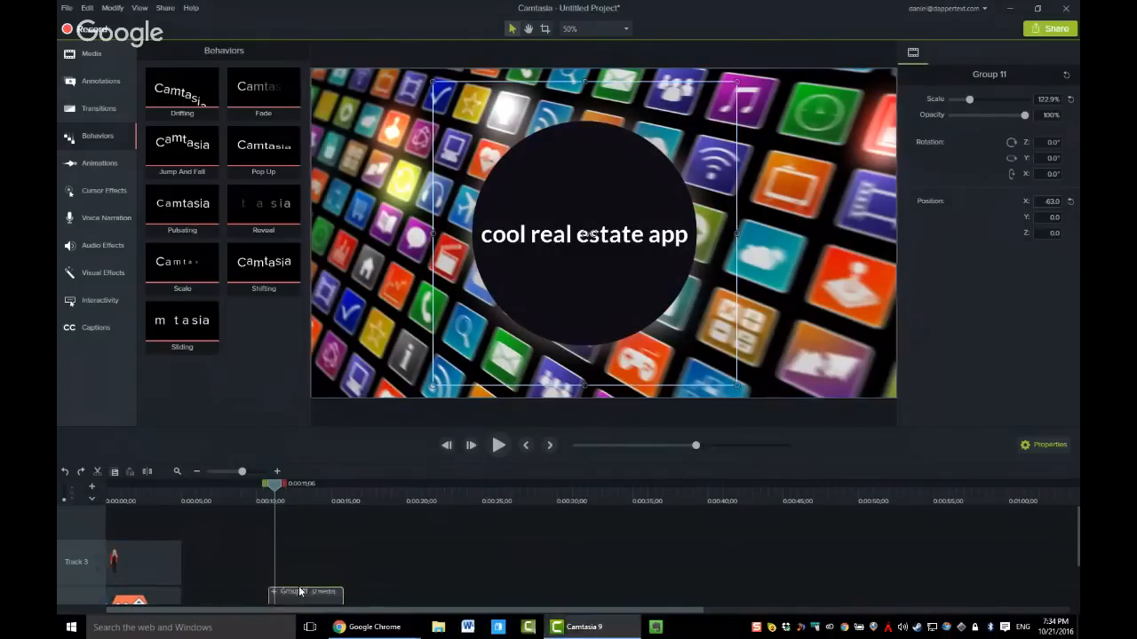
scroll(314, 597, "down", 1)
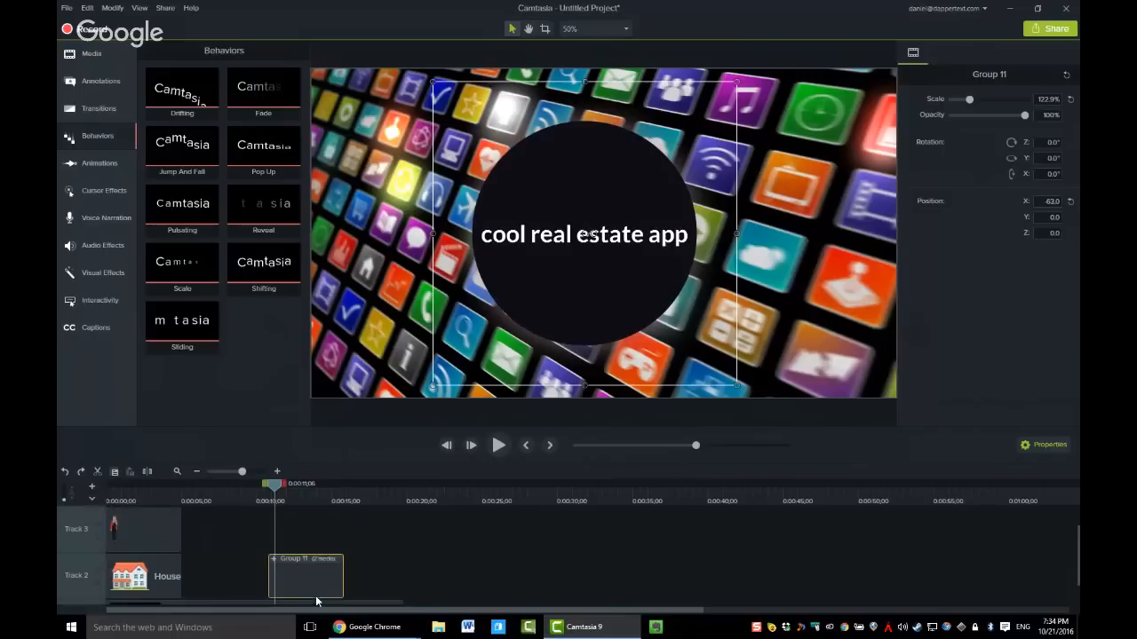
left_click_drag(178, 265, 301, 574)
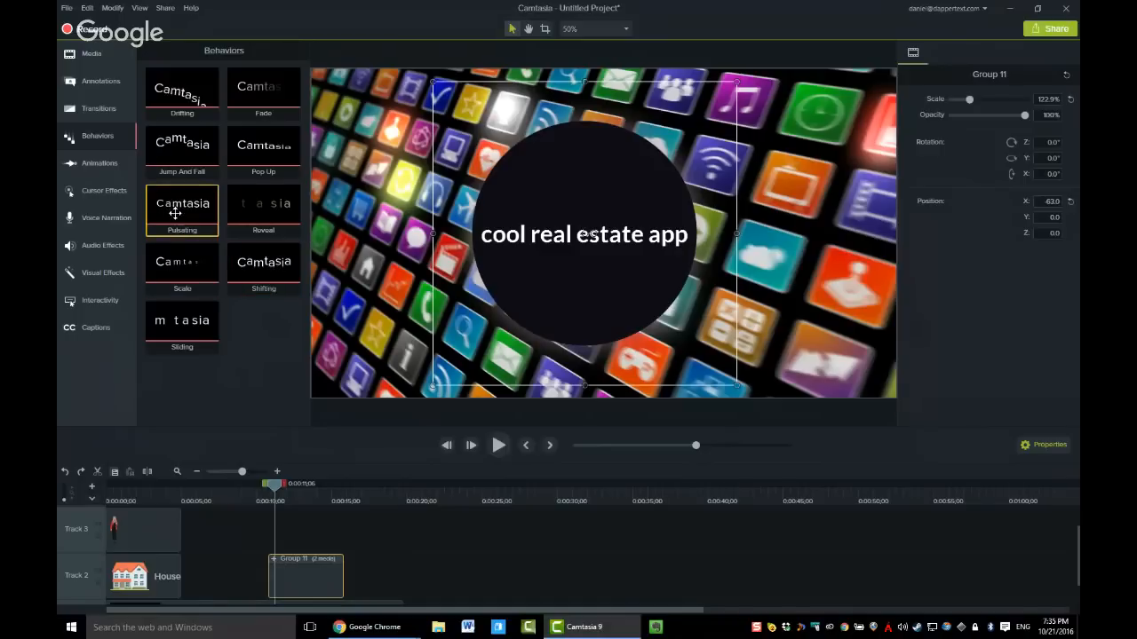
Apply the Pulsating behavior to the callout on Track 2 and preview it from near the callout's start
left_click_drag(175, 209, 312, 577)
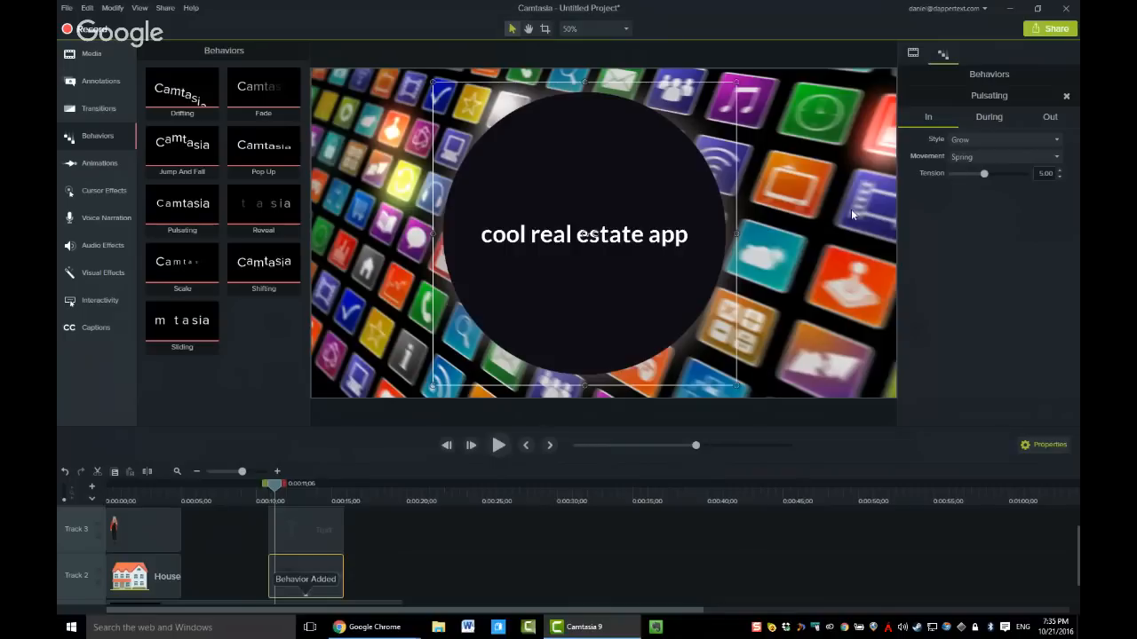
mouse_move(274, 485)
left_mouse_down()
mouse_move(252, 485)
mouse_move(272, 489)
left_mouse_up()
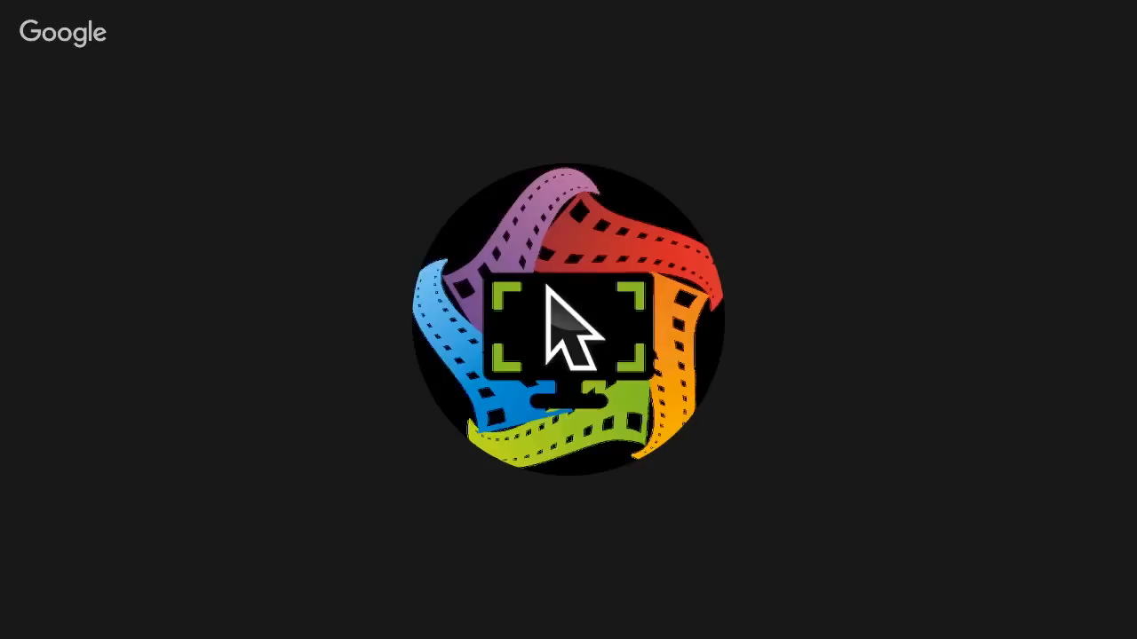
key("space")
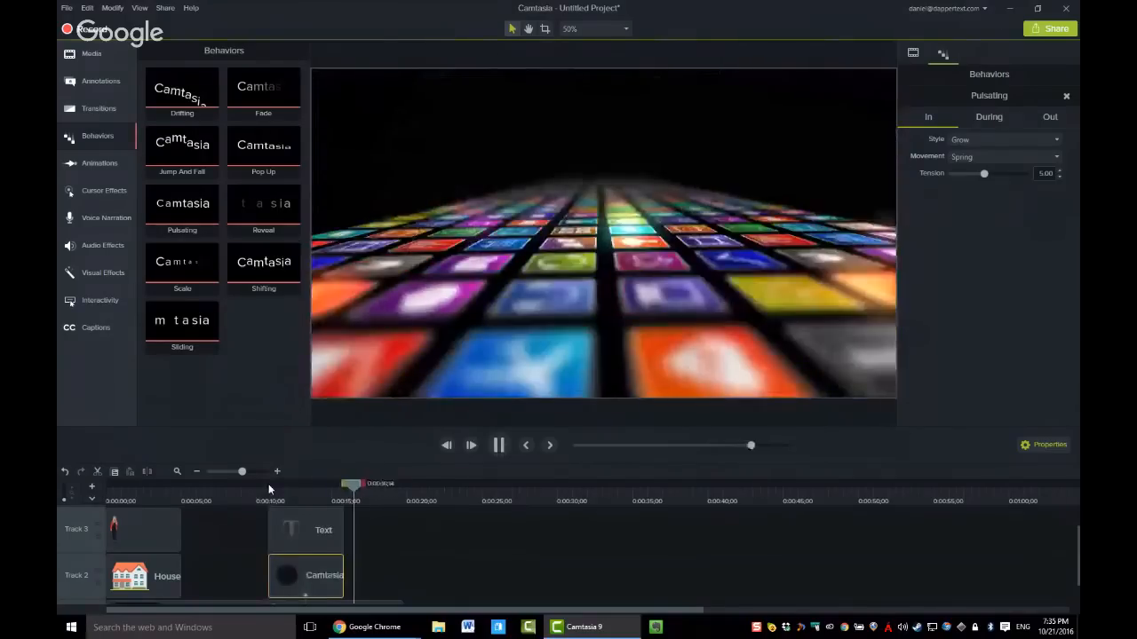
key("space")
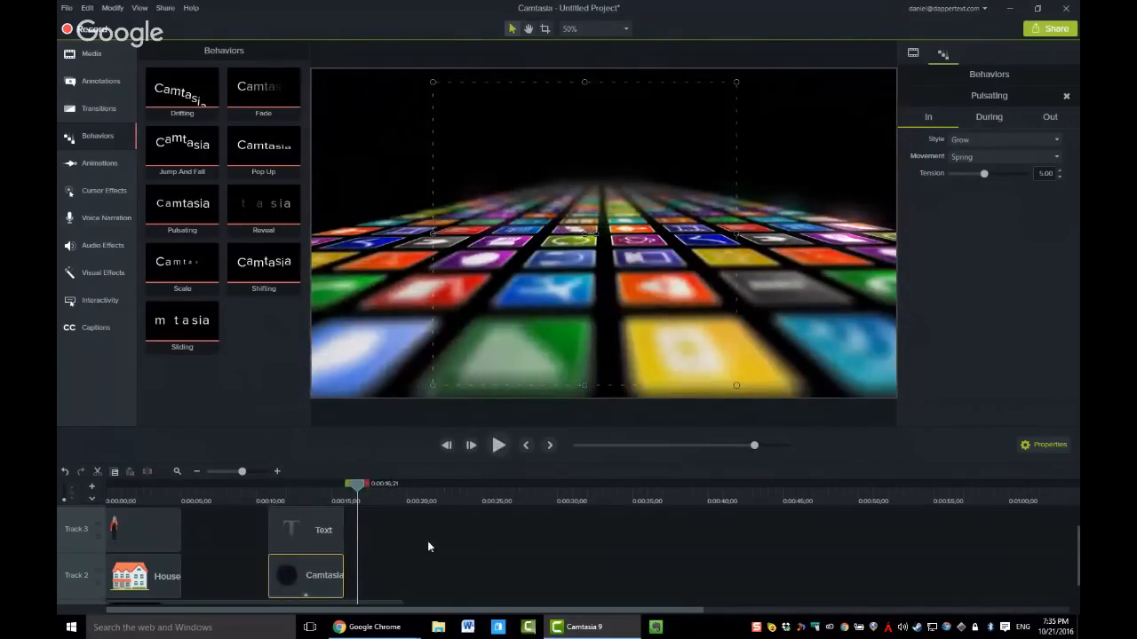
Show the callout at about 0:00:13;01 and review the Pulsating behavior's In, During and Out settings
left_click(301, 500)
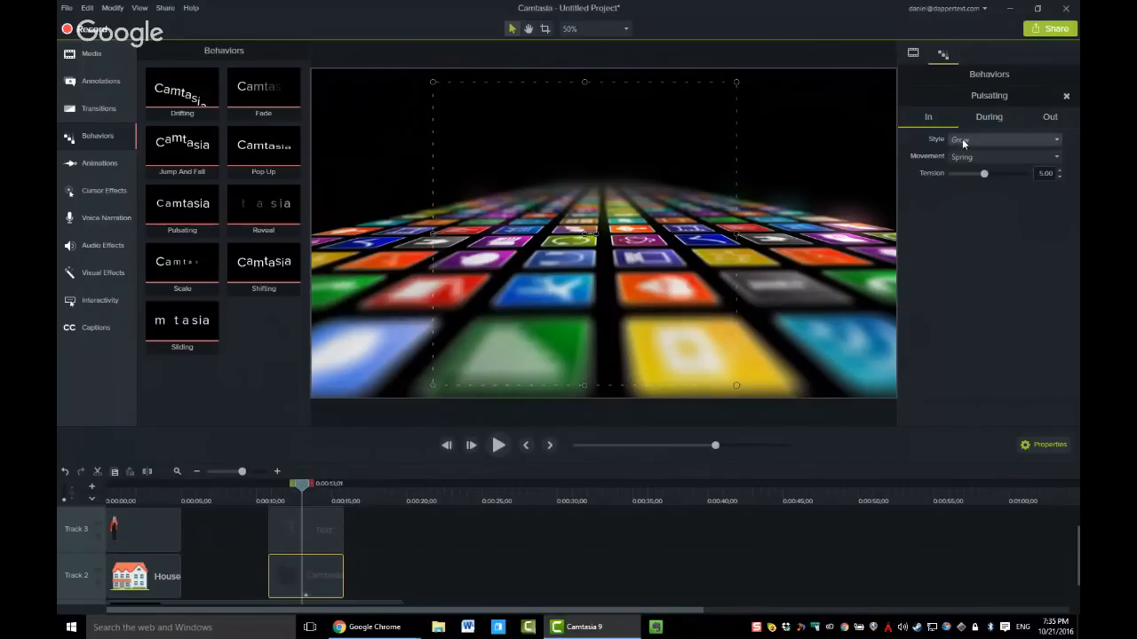
left_click(936, 117)
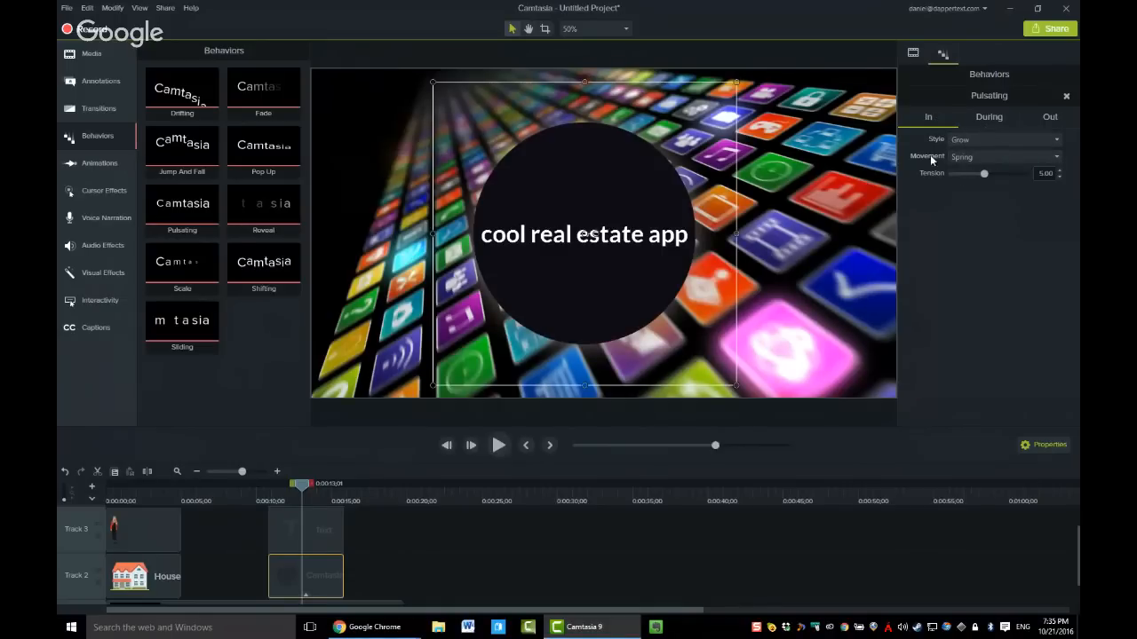
left_click(989, 119)
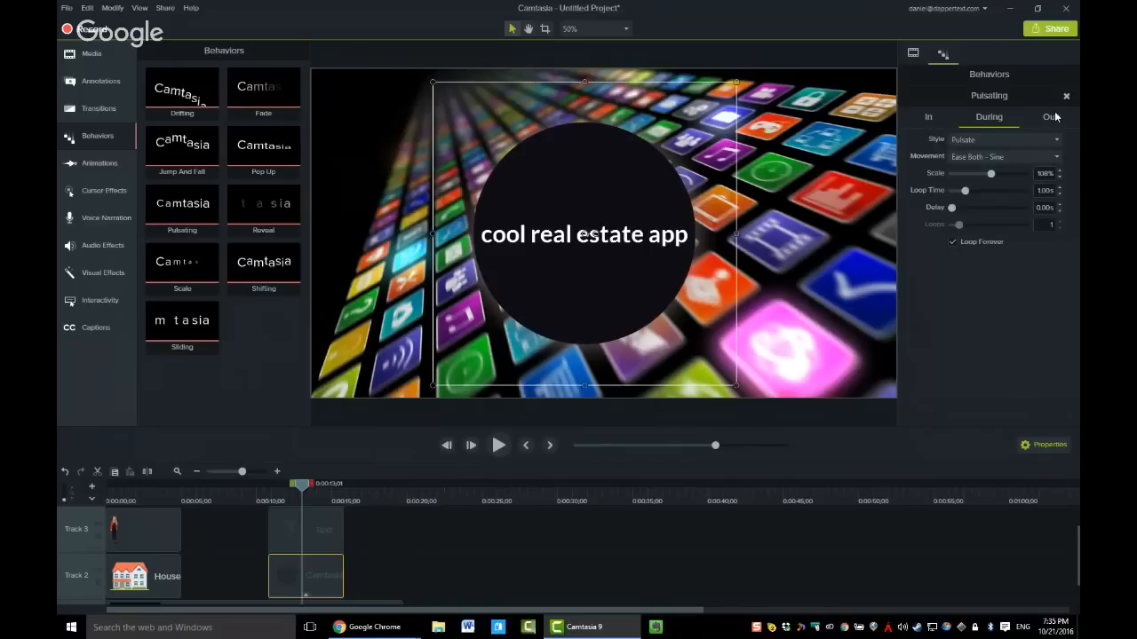
left_click(1054, 116)
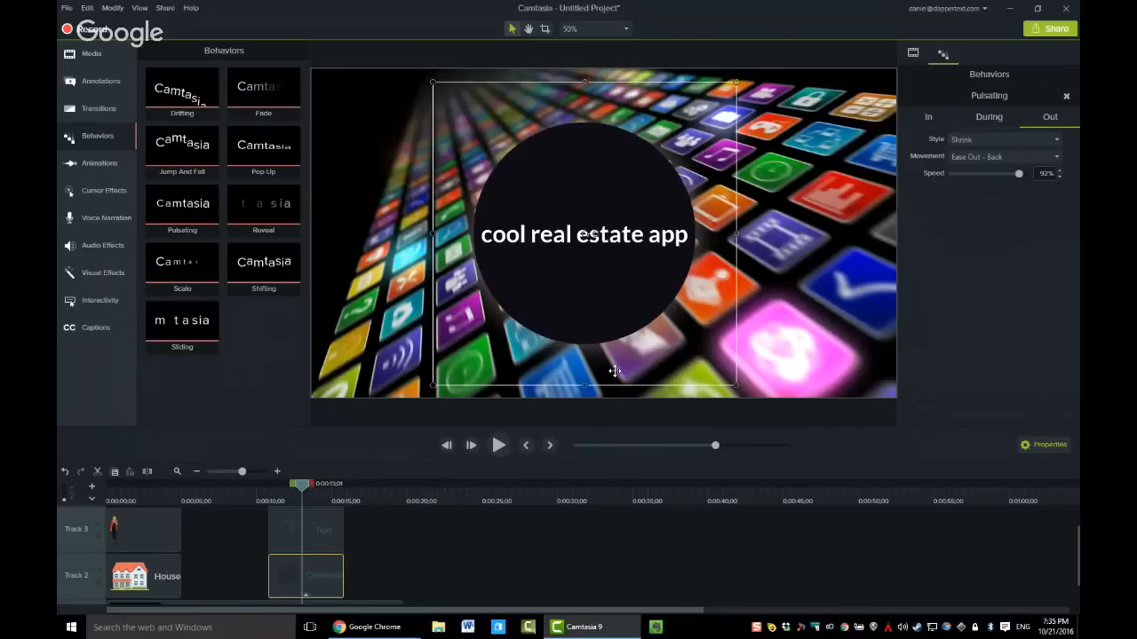
Extend the callout group on Track 2 to end at about 0:00:23, expand it and play back its Pulsating animation
left_click_drag(302, 485, 257, 495)
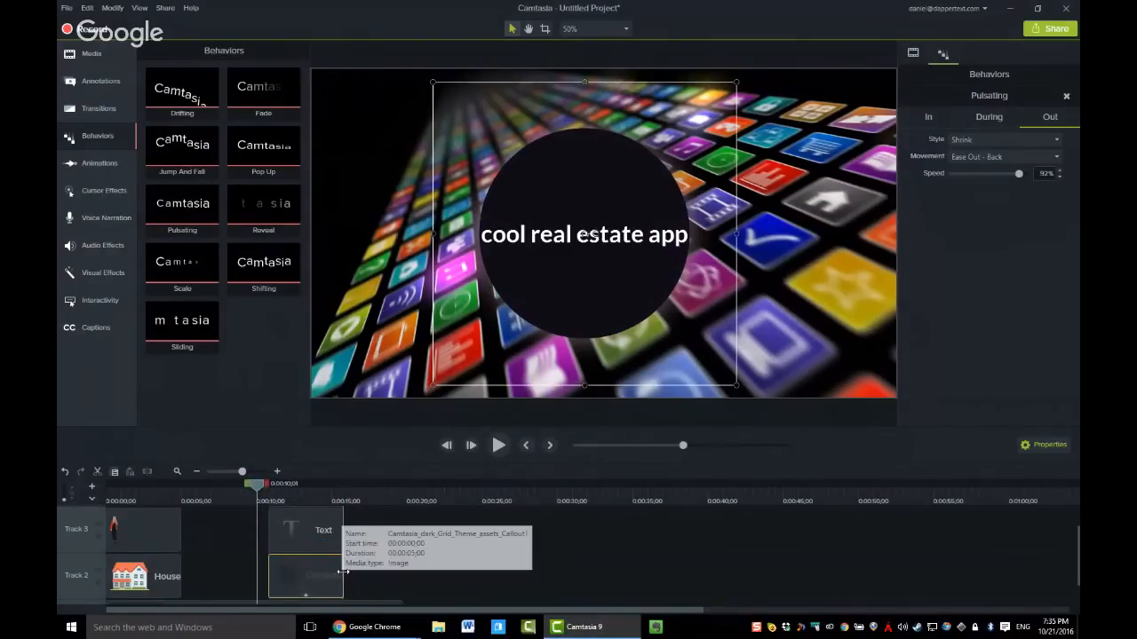
left_click_drag(343, 571, 462, 573)
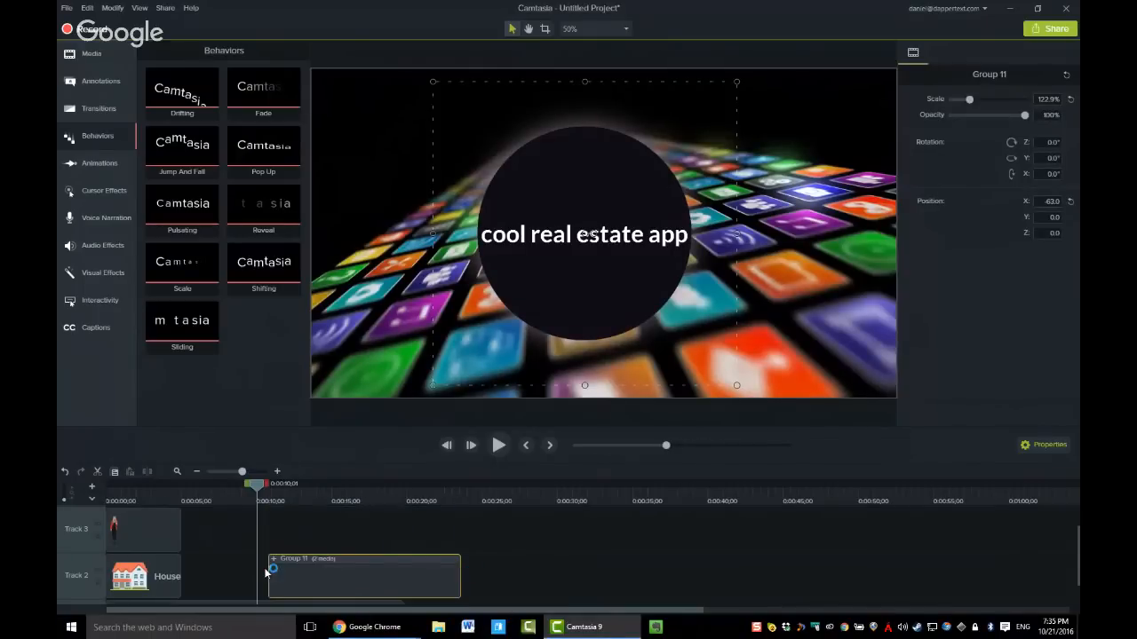
left_click(278, 560)
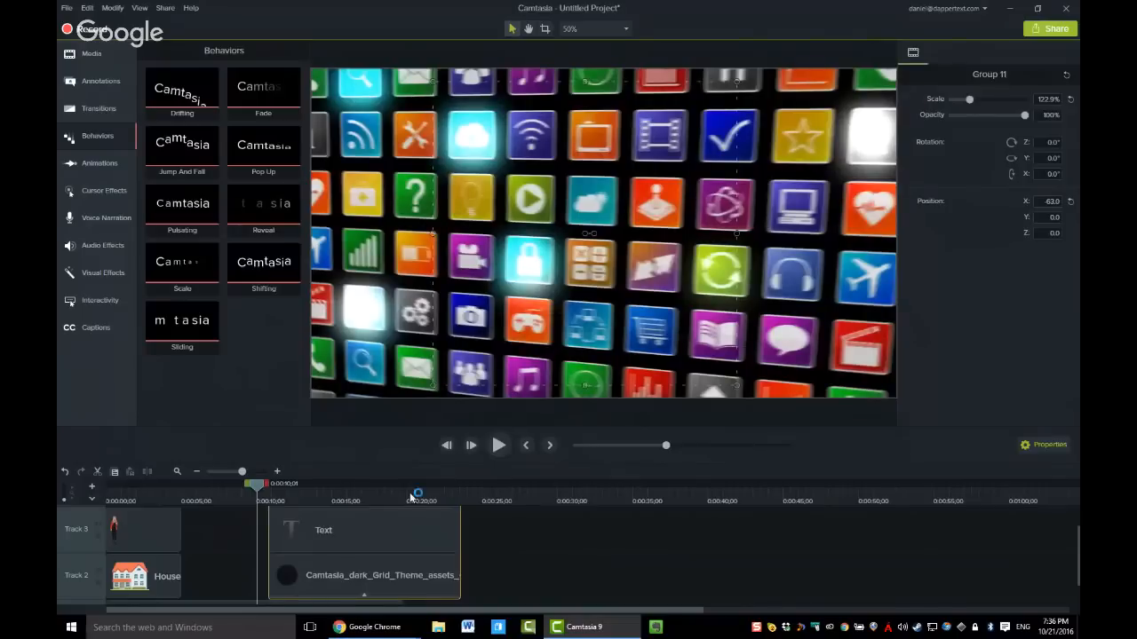
left_click(295, 501)
key("space")
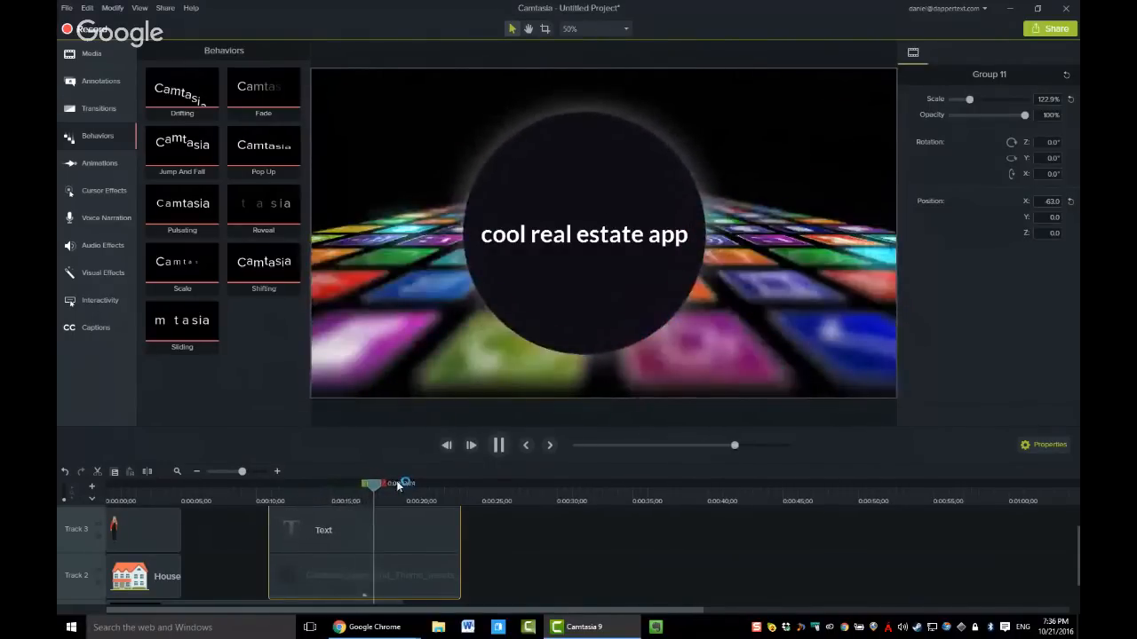
Stop playback, show the behavior on the callout's dark circle clip and set its Pulsating During style to None
key("space")
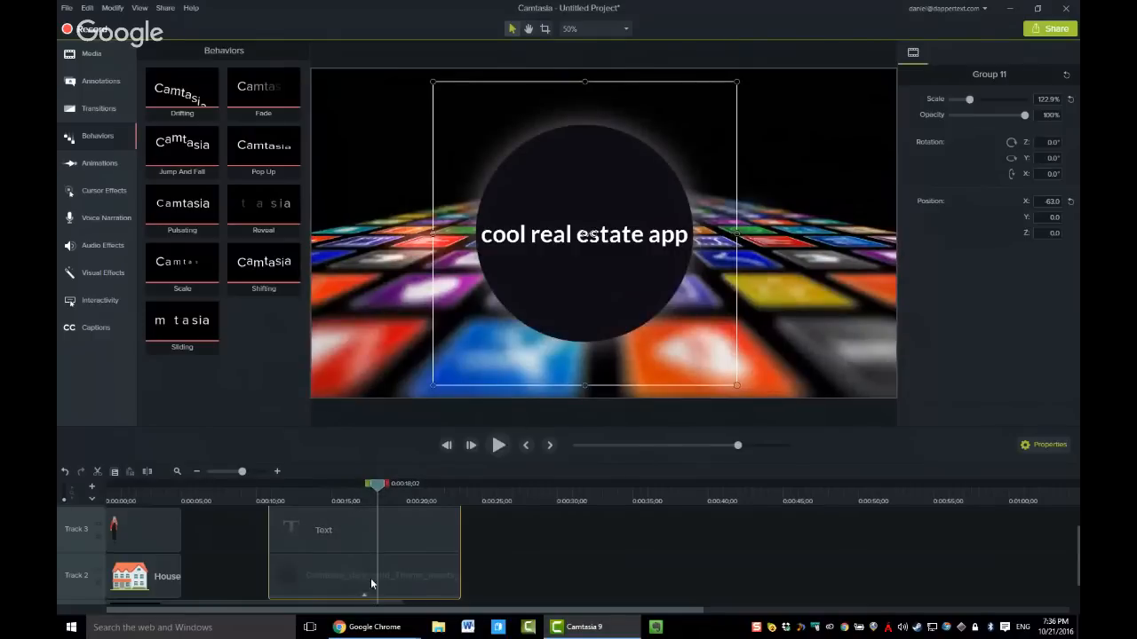
left_click_drag(365, 598, 365, 597)
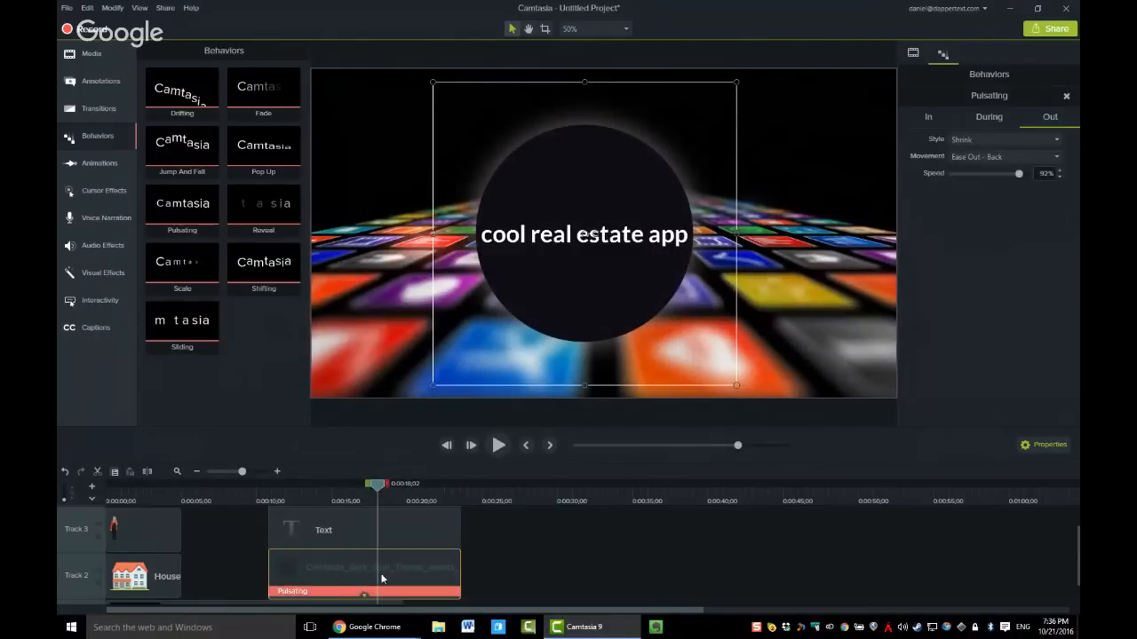
left_click(914, 55)
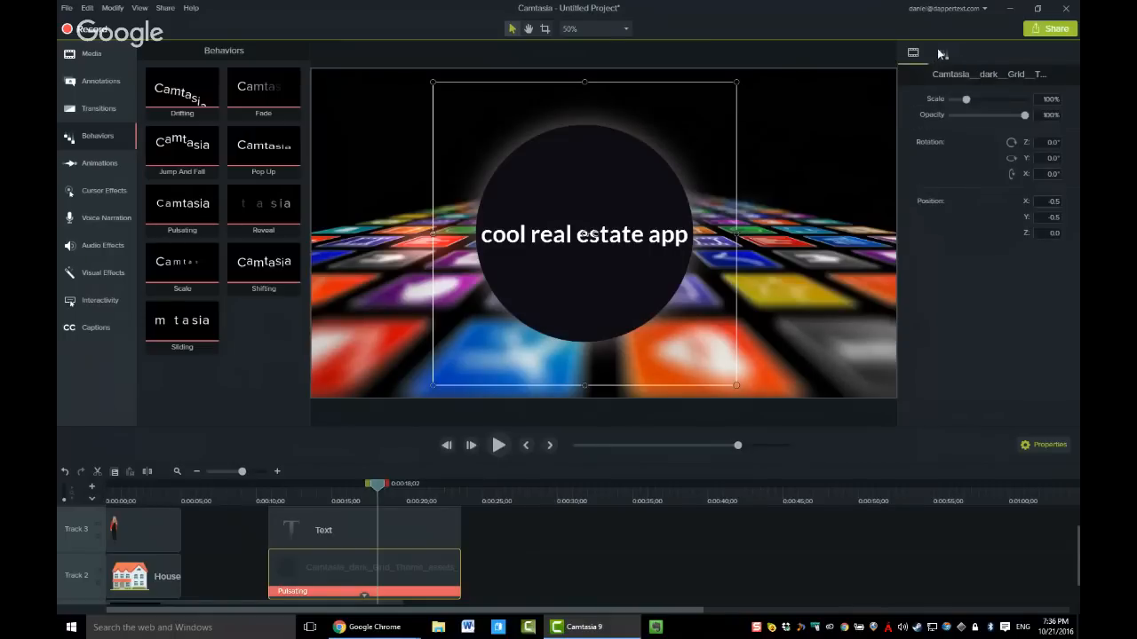
left_click(941, 53)
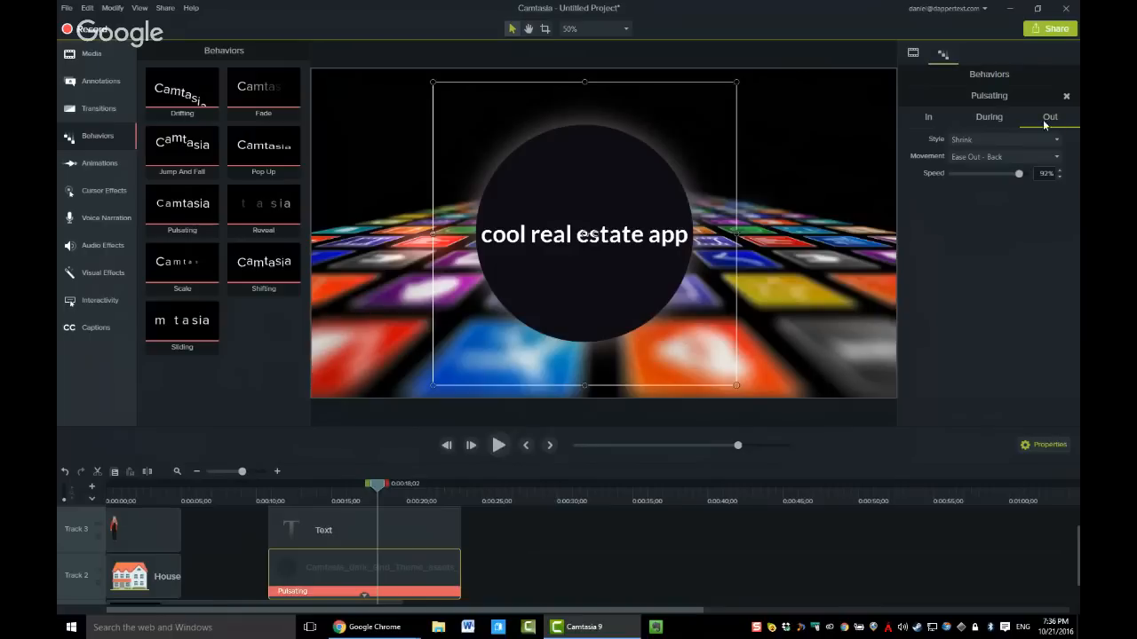
left_click(1000, 119)
left_click(991, 139)
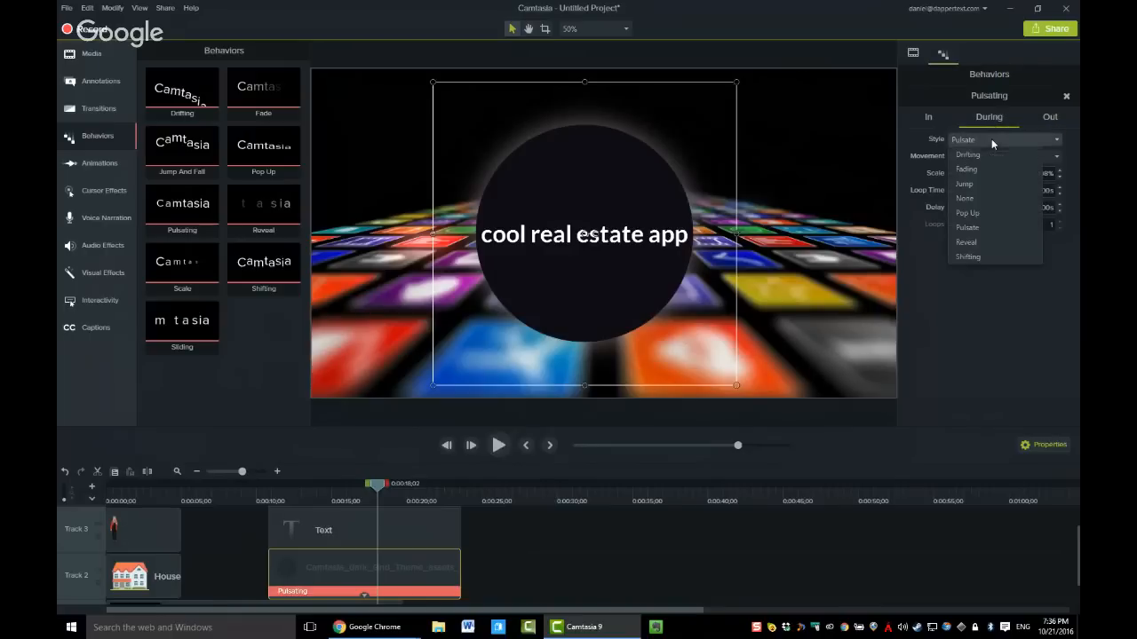
left_click(979, 199)
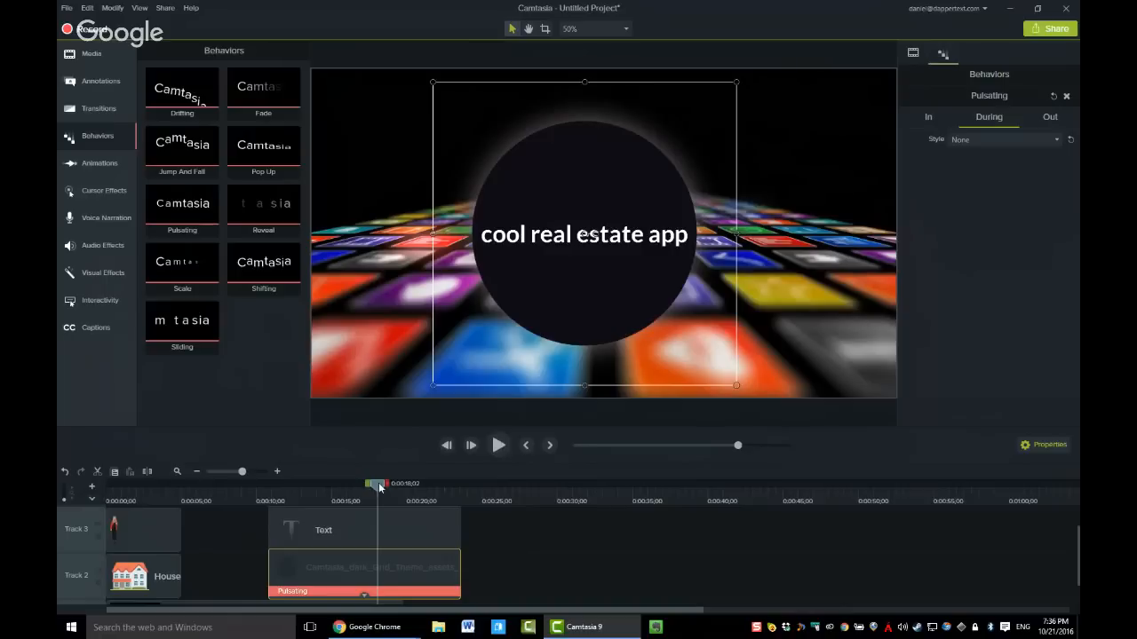
Preview the callout from about 0:00:10;02 through its end, and return to the frame near 0:00:16;26
left_click(256, 499)
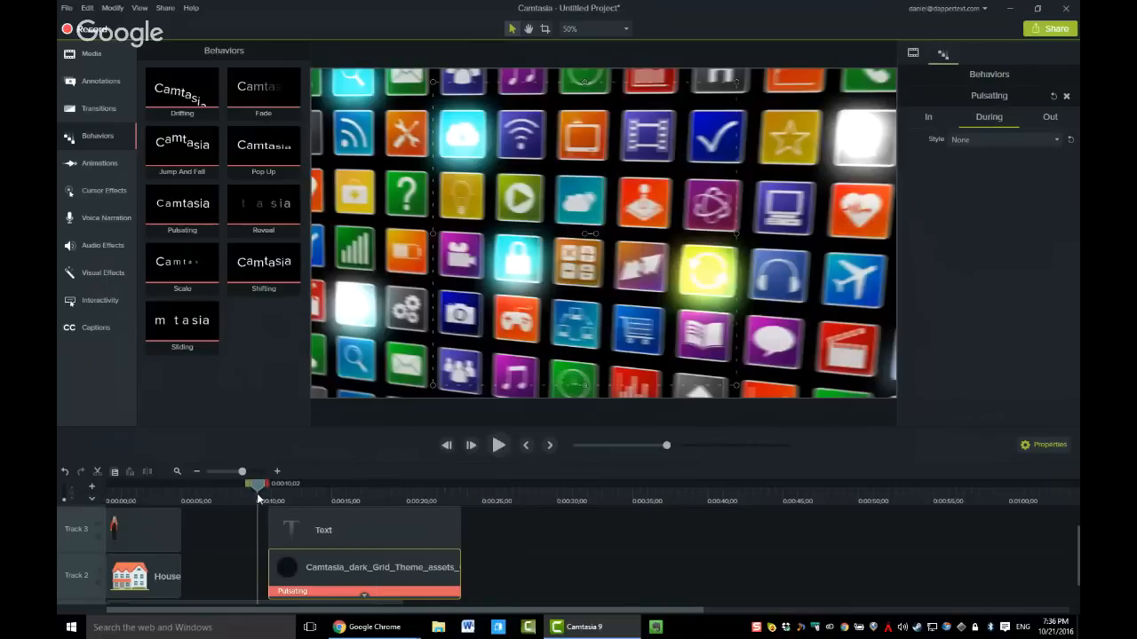
key("space")
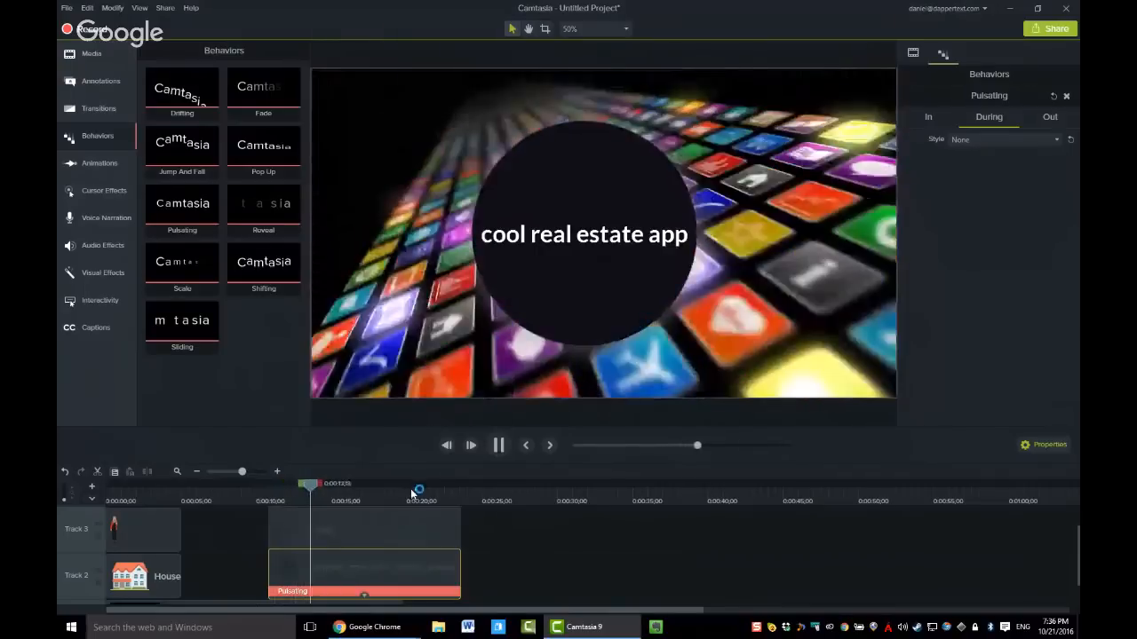
left_click(445, 495)
key("space")
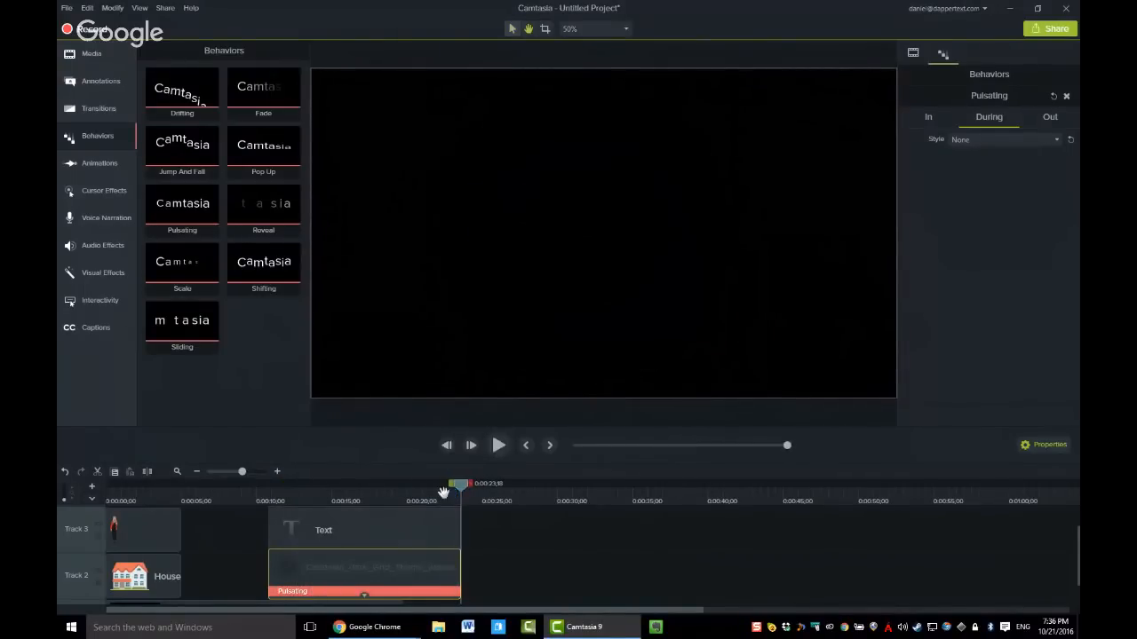
left_click_drag(445, 497, 329, 500)
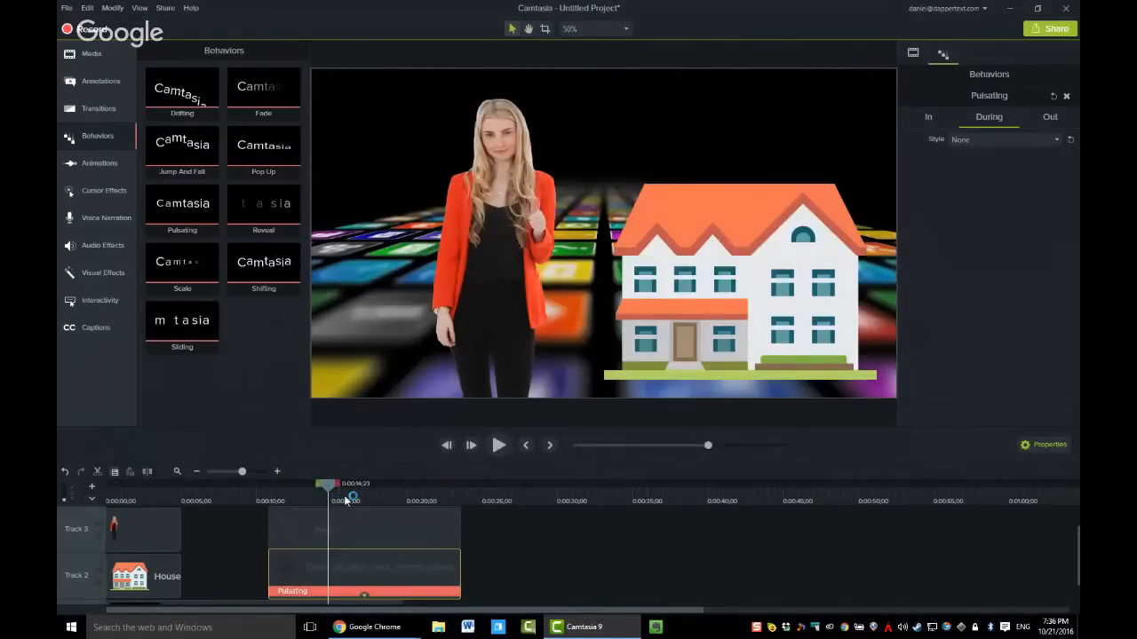
left_click(361, 494)
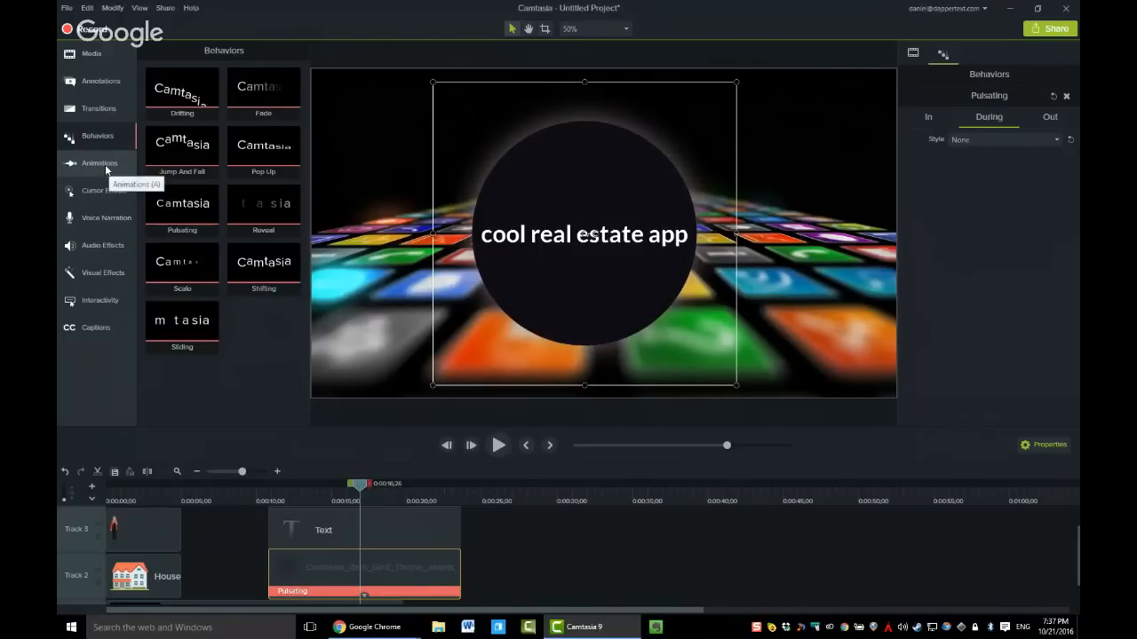
Browse the preset animations and select the callout text "cool real estate app" on the canvas
left_click(106, 166)
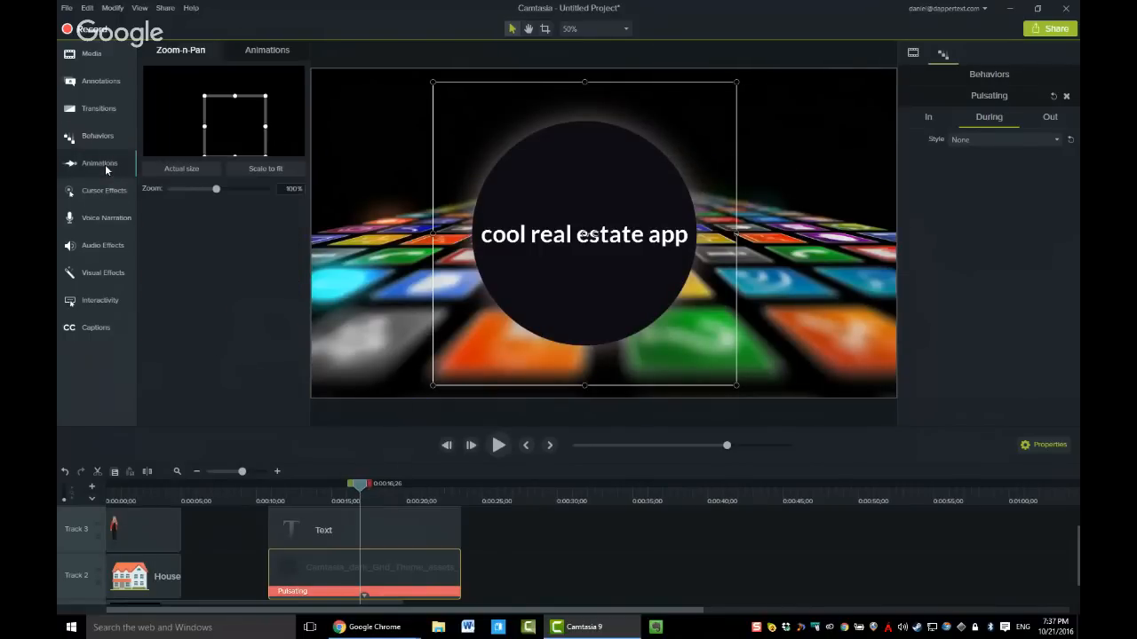
left_click(257, 50)
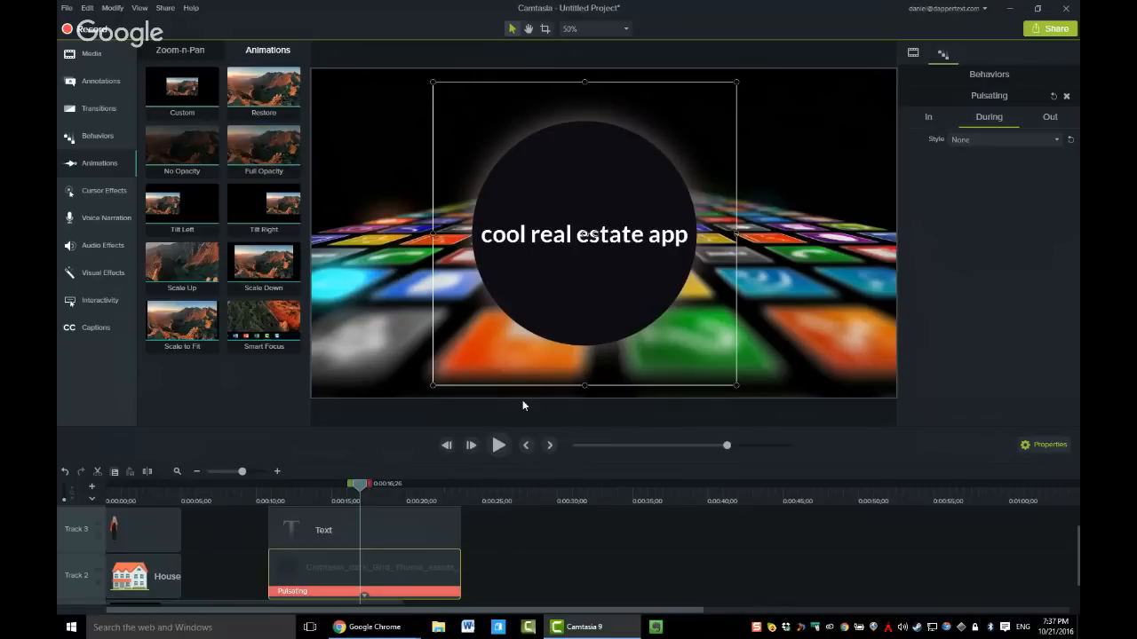
left_click(533, 217)
double_click(523, 242)
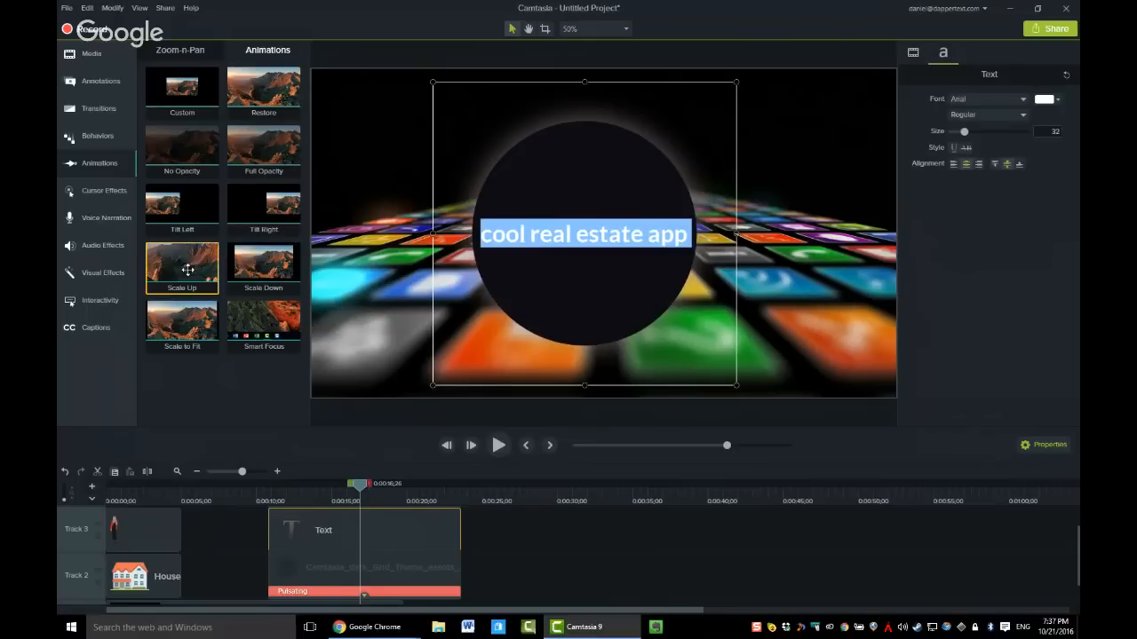
Apply the Shifting behavior to the Text clip inside the callout group
left_click(99, 141)
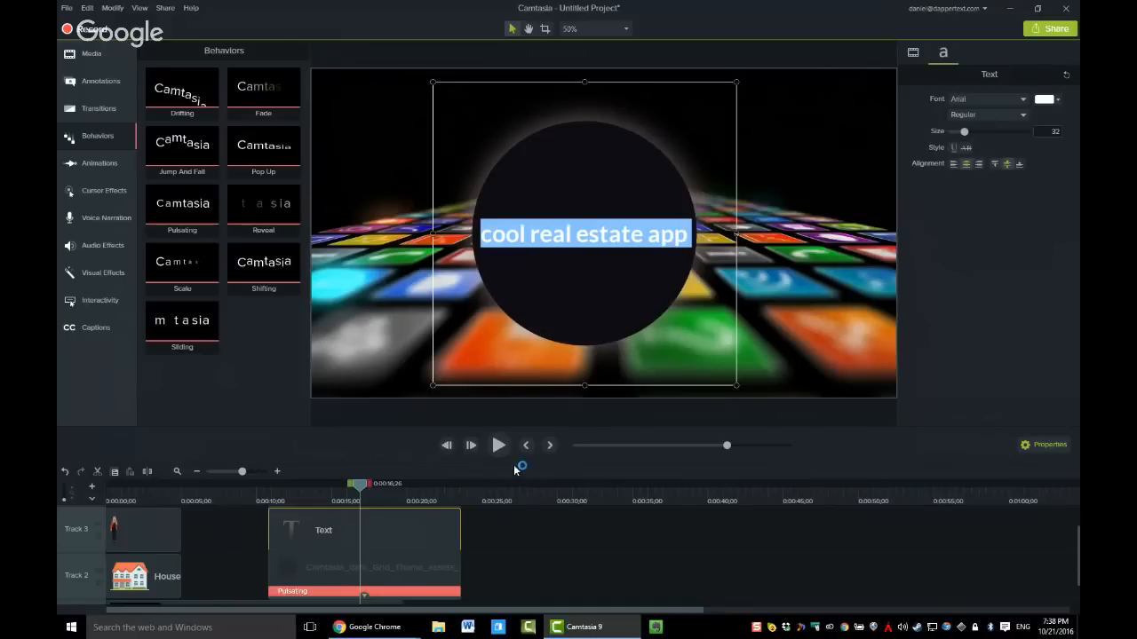
left_click(581, 234)
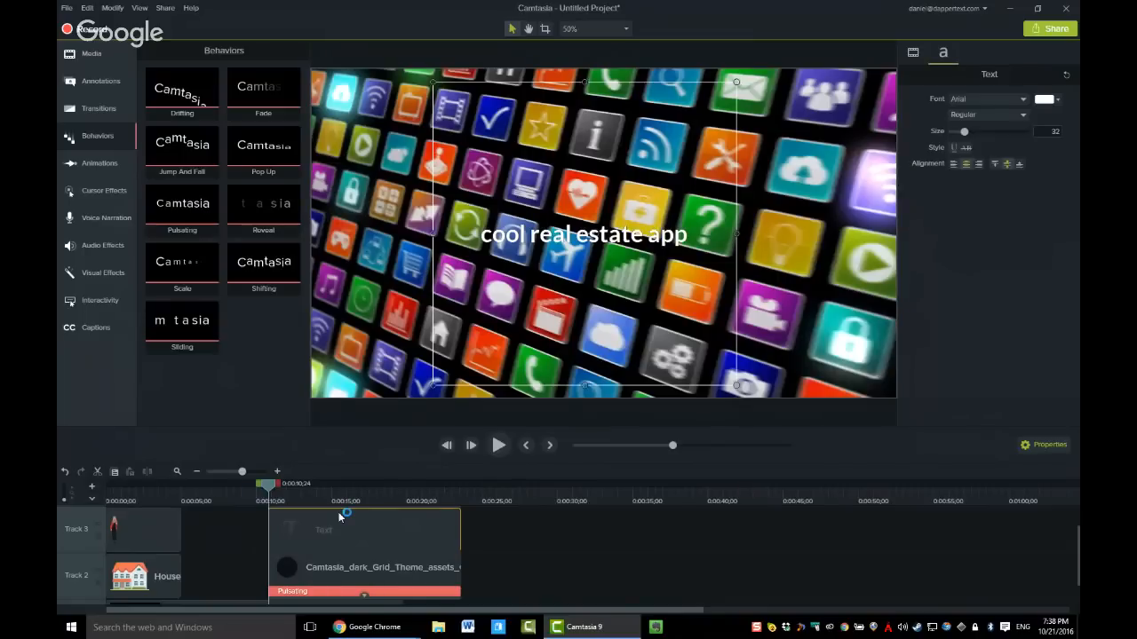
left_click(340, 517)
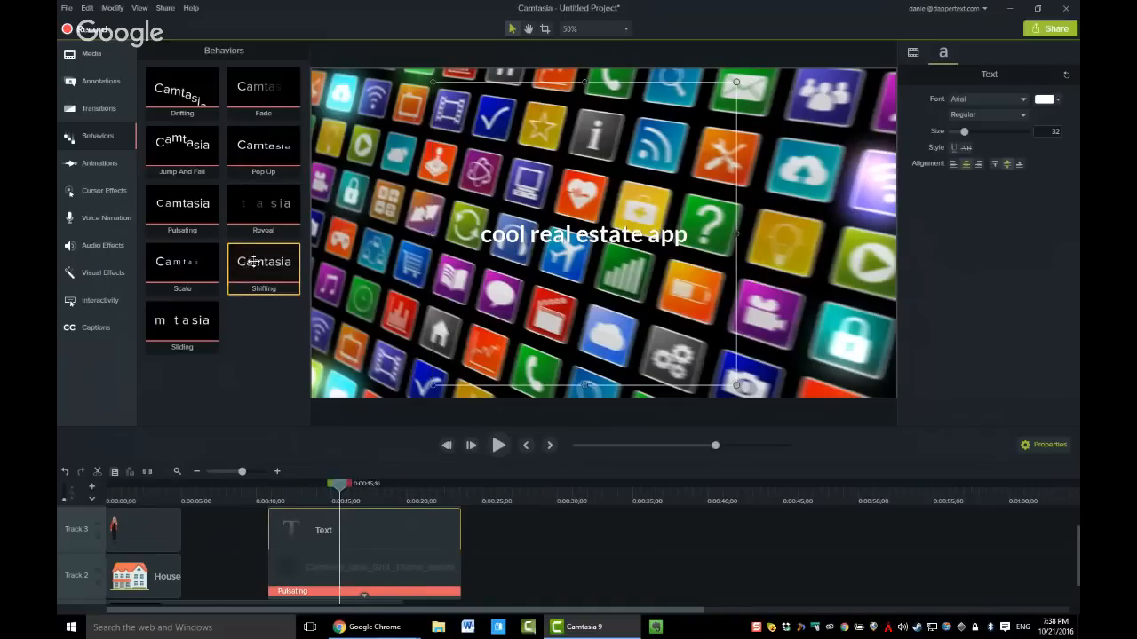
key("ctrl+a")
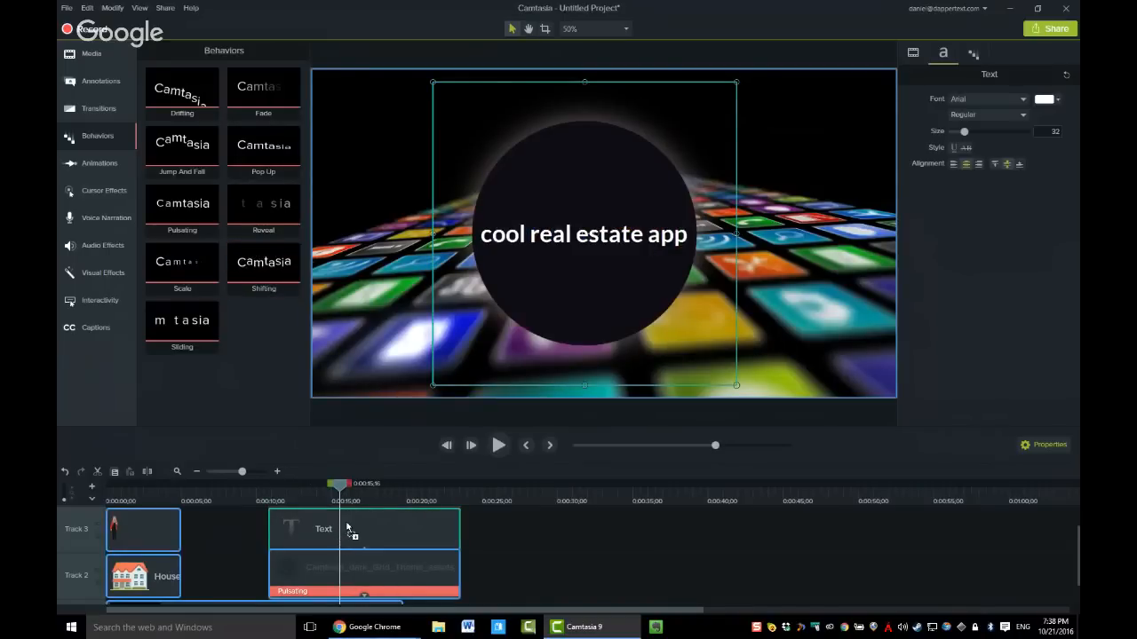
left_click_drag(348, 530, 349, 530)
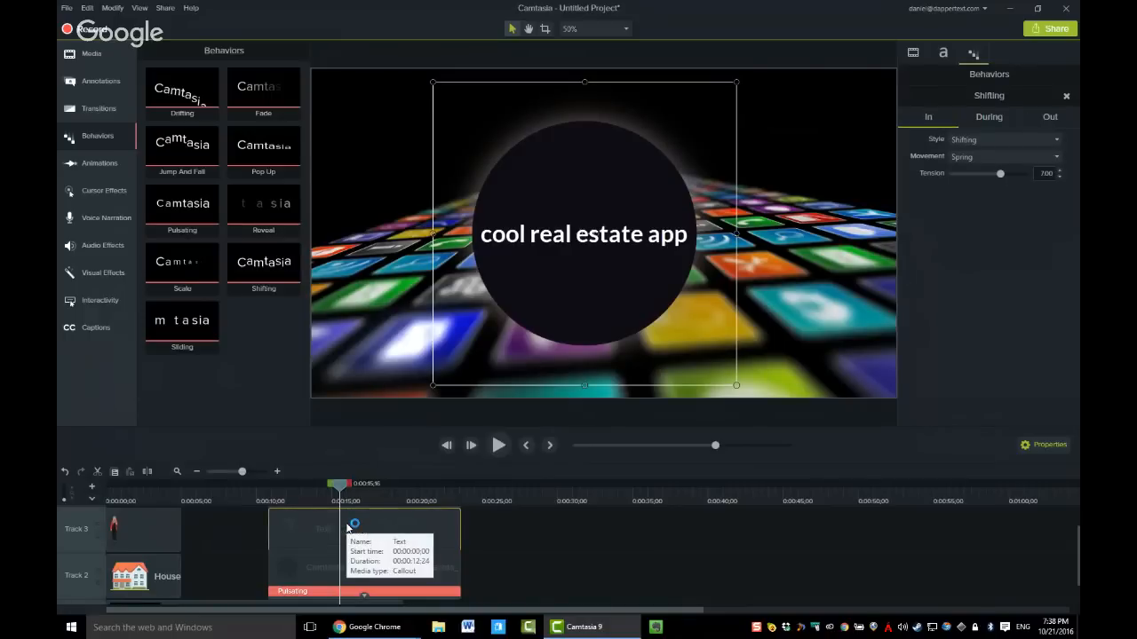
scroll(347, 529, "up", 1)
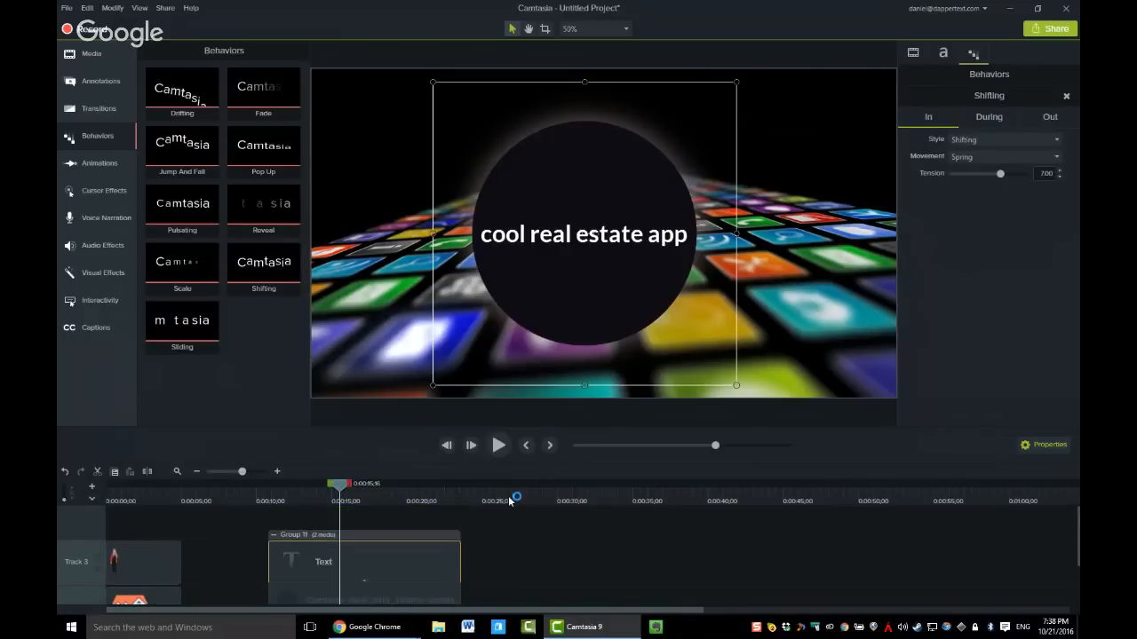
Play back the text's Shifting behavior from the start of the callout group and review its During settings
left_click(271, 494)
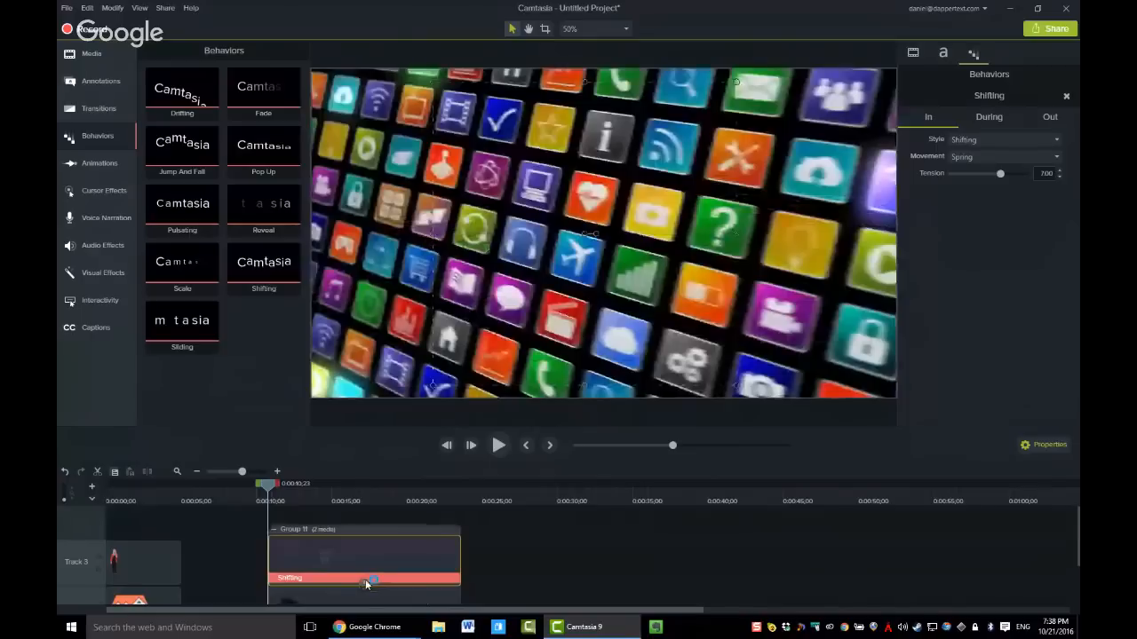
left_click(362, 578)
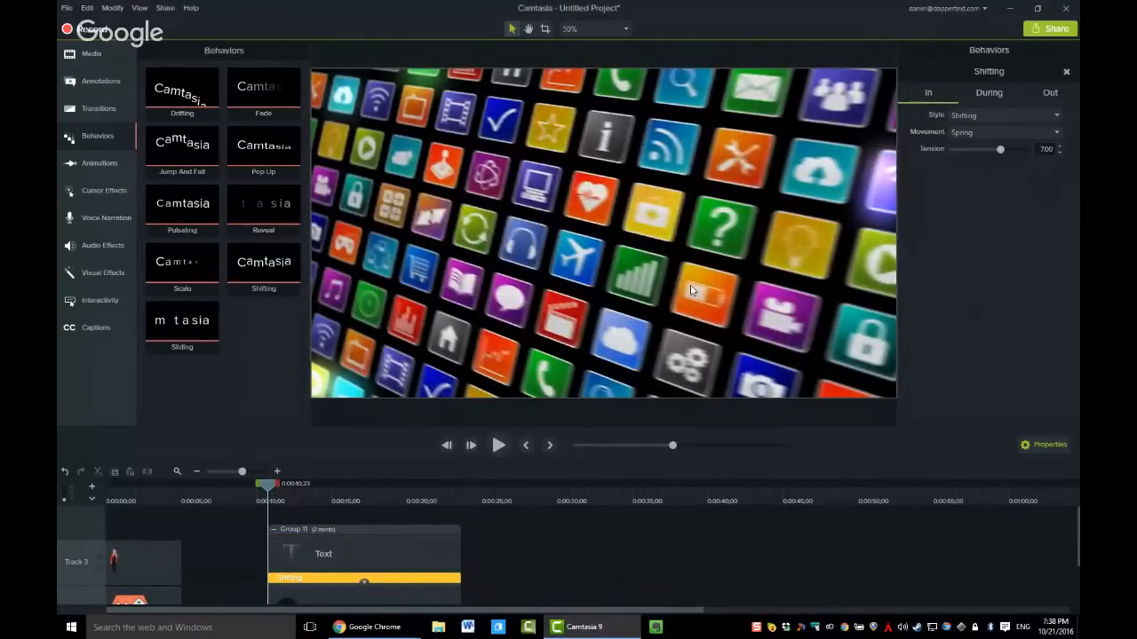
right_click(305, 486)
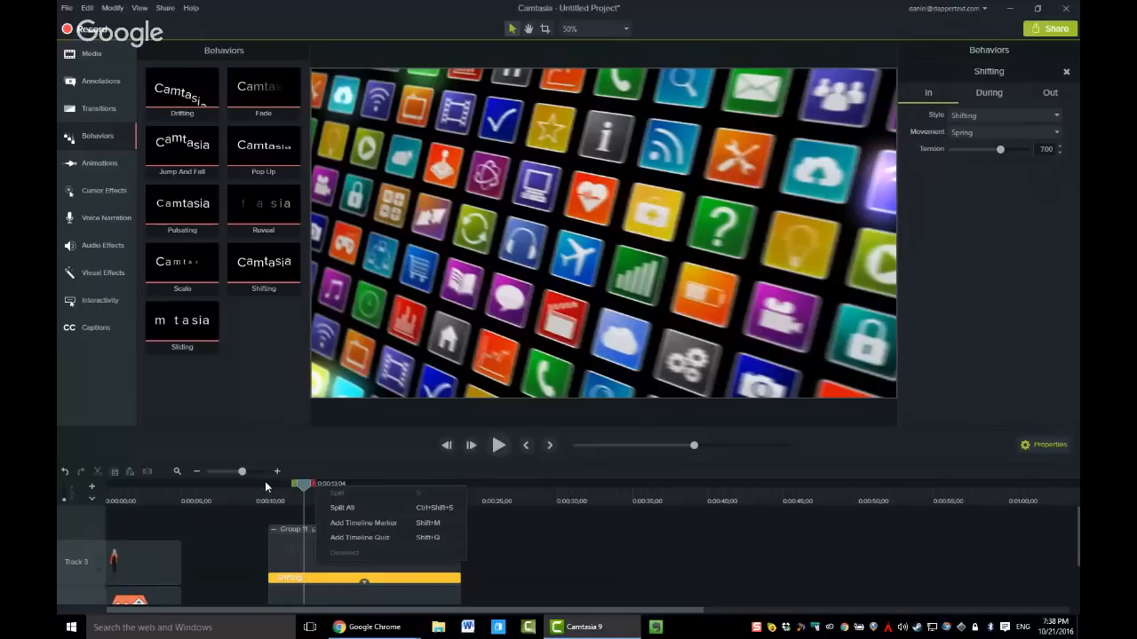
left_click(265, 487)
key("space")
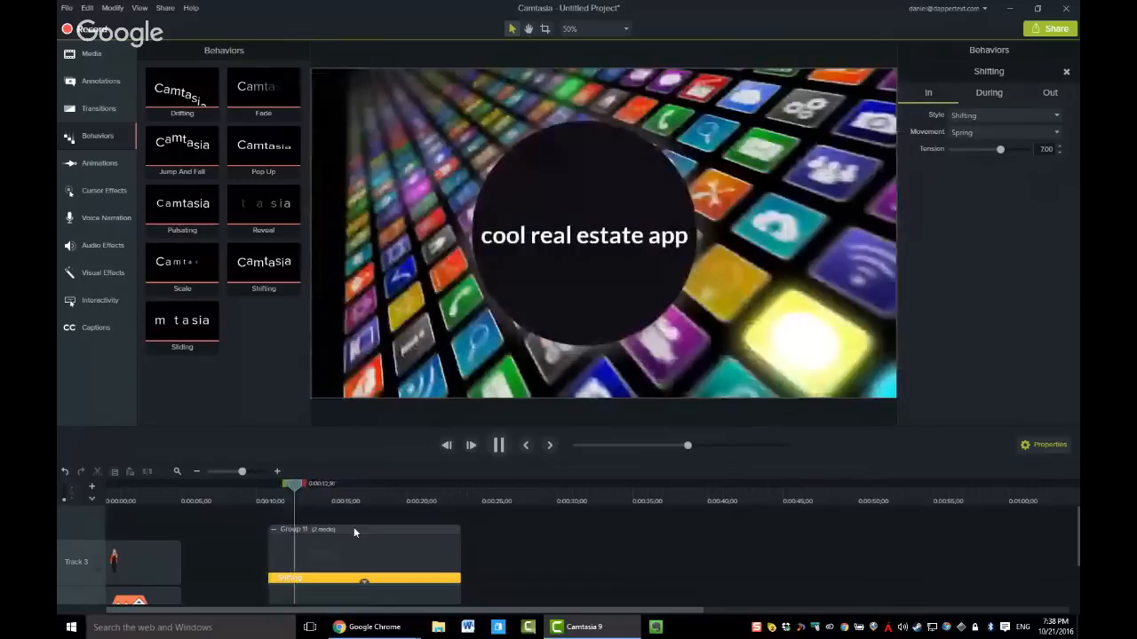
key("space")
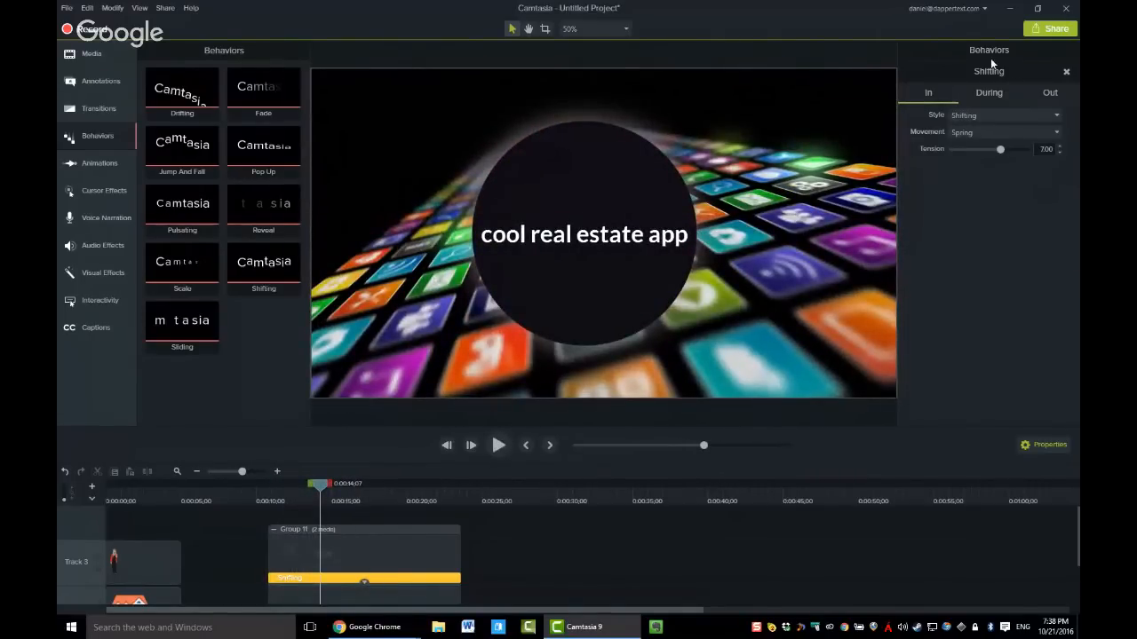
left_click(993, 96)
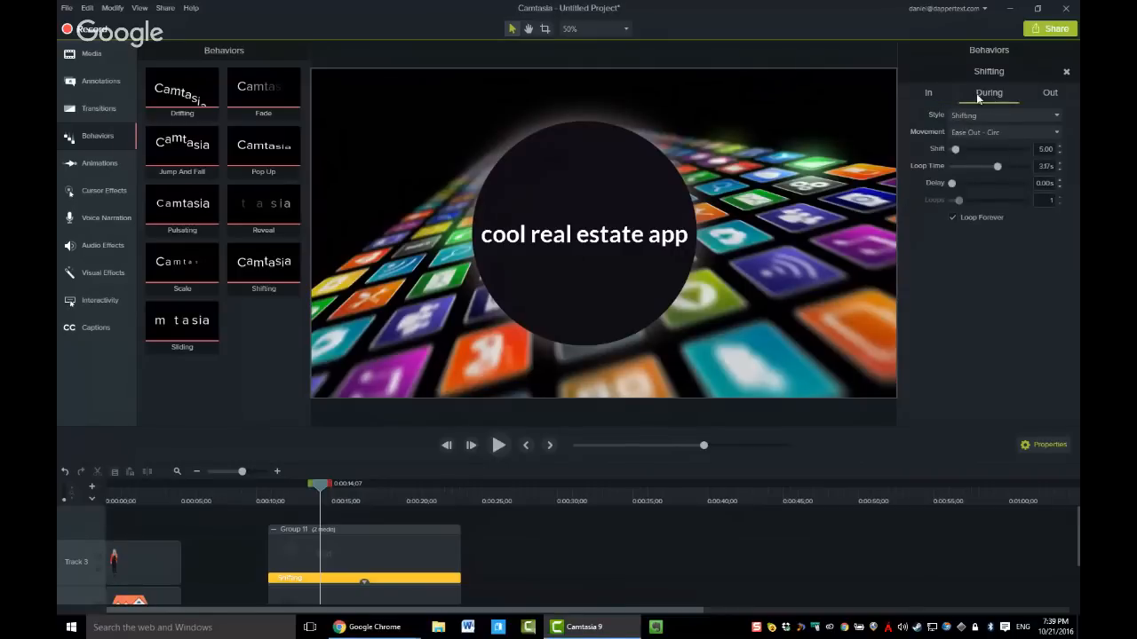
Remove the Shifting behavior from the group's Text clip and apply Jump And Fall instead
left_click(364, 585)
left_click(362, 581)
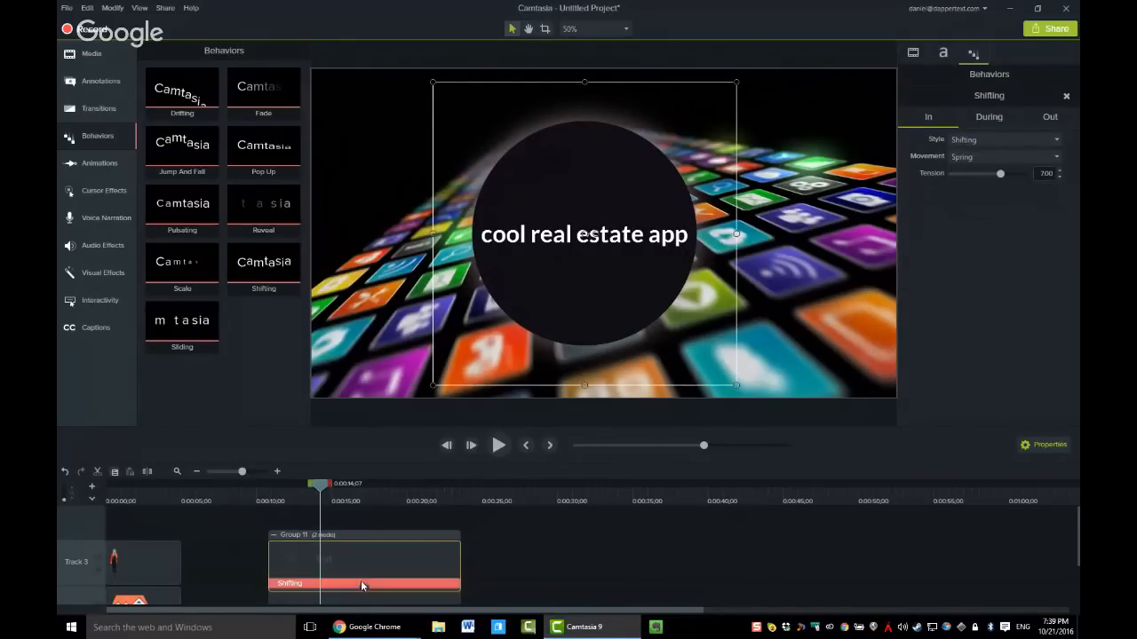
left_click(1067, 98)
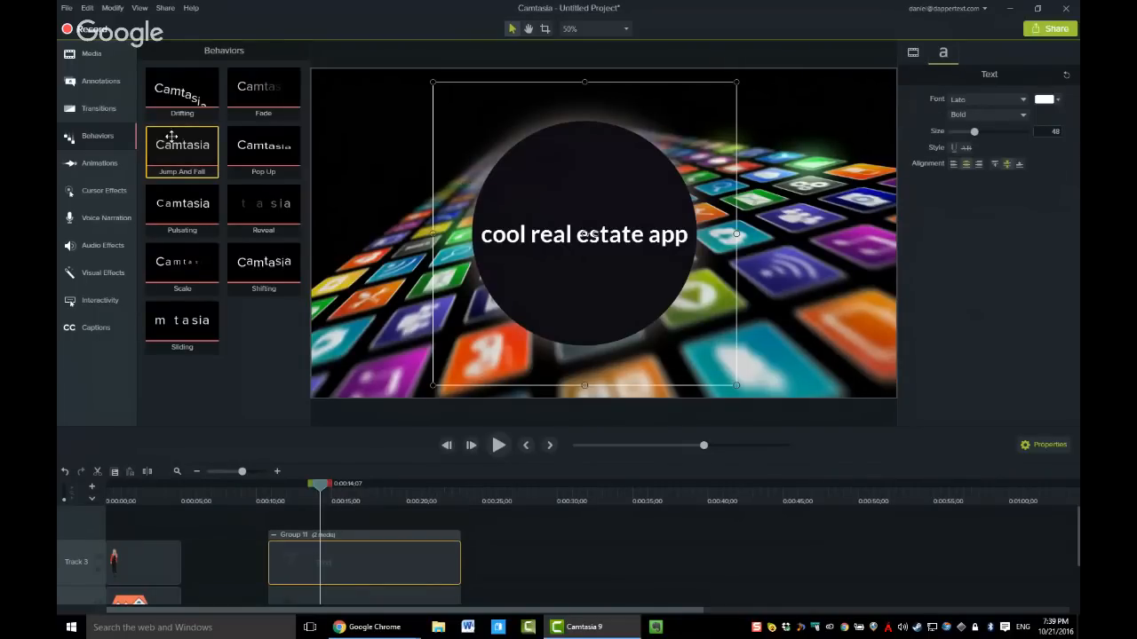
left_click_drag(203, 164, 327, 565)
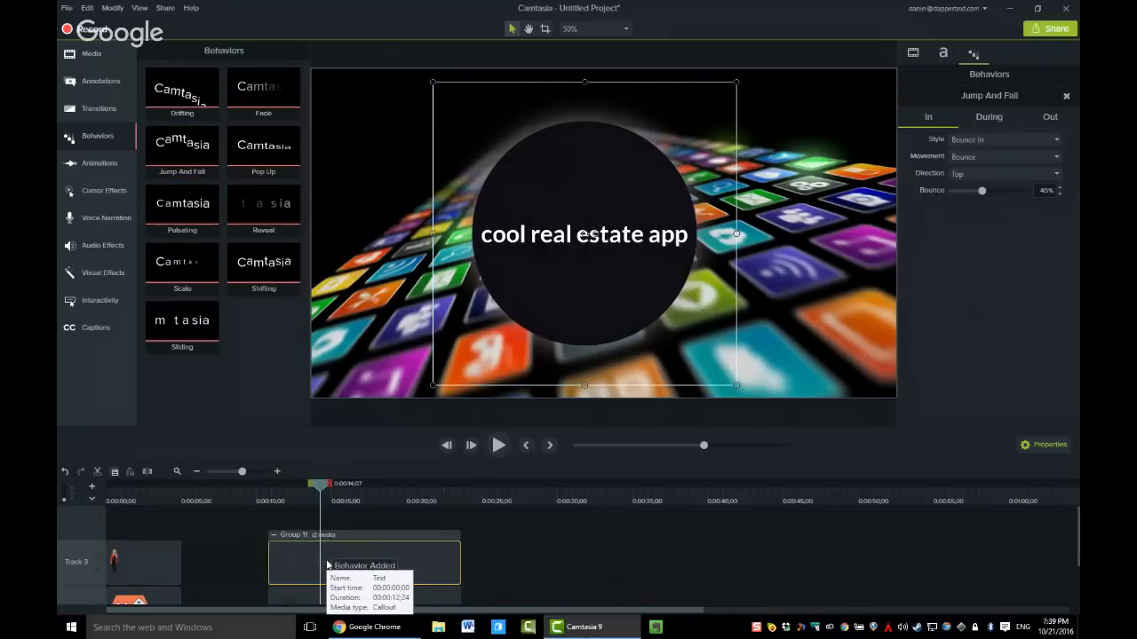
Collapse the callout group on the timeline and ungroup it into its separate text and circle clips
left_click(508, 534)
left_click(356, 591)
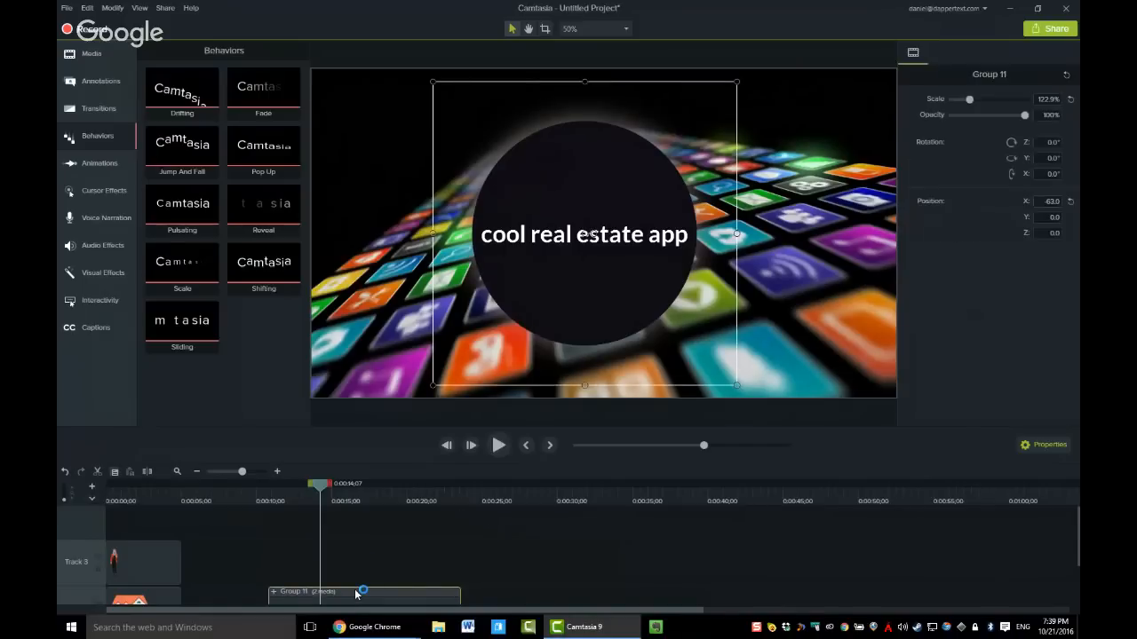
key("ctrl+u")
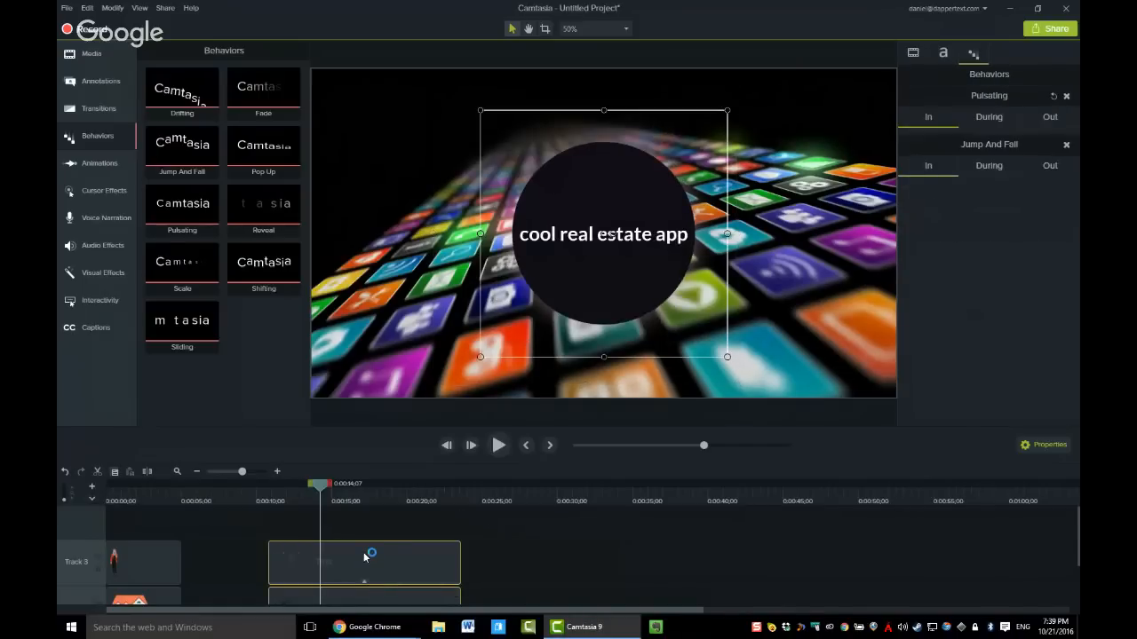
Select the ungrouped Text clip on Track 3 and preview its Jump And Fall behavior up to about 0:00:20;09
left_click(364, 558)
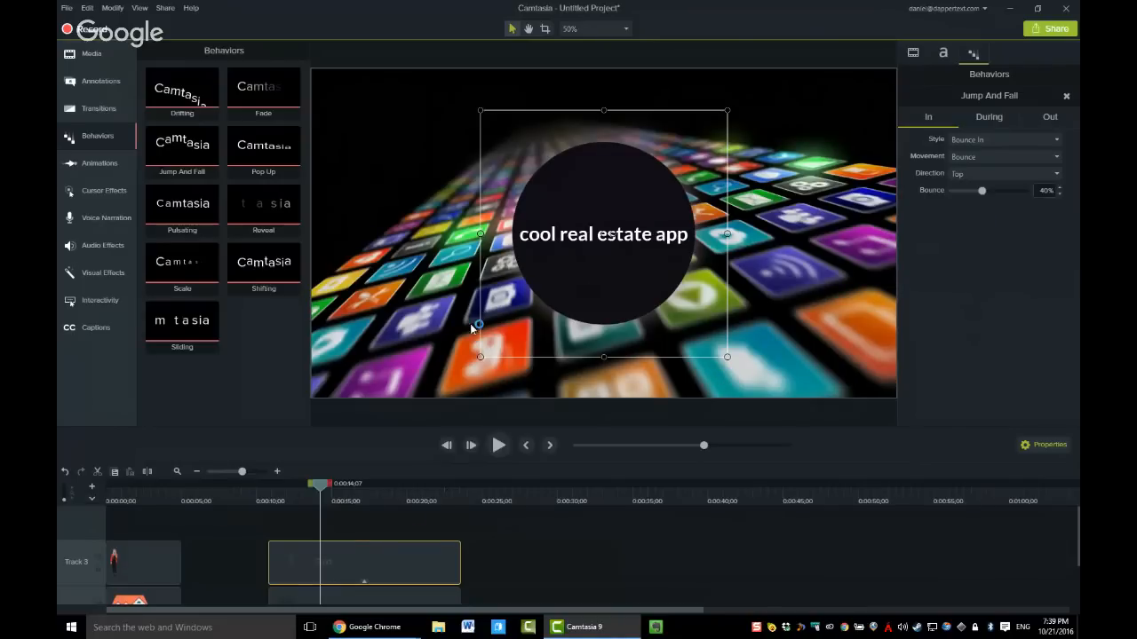
right_click(353, 558)
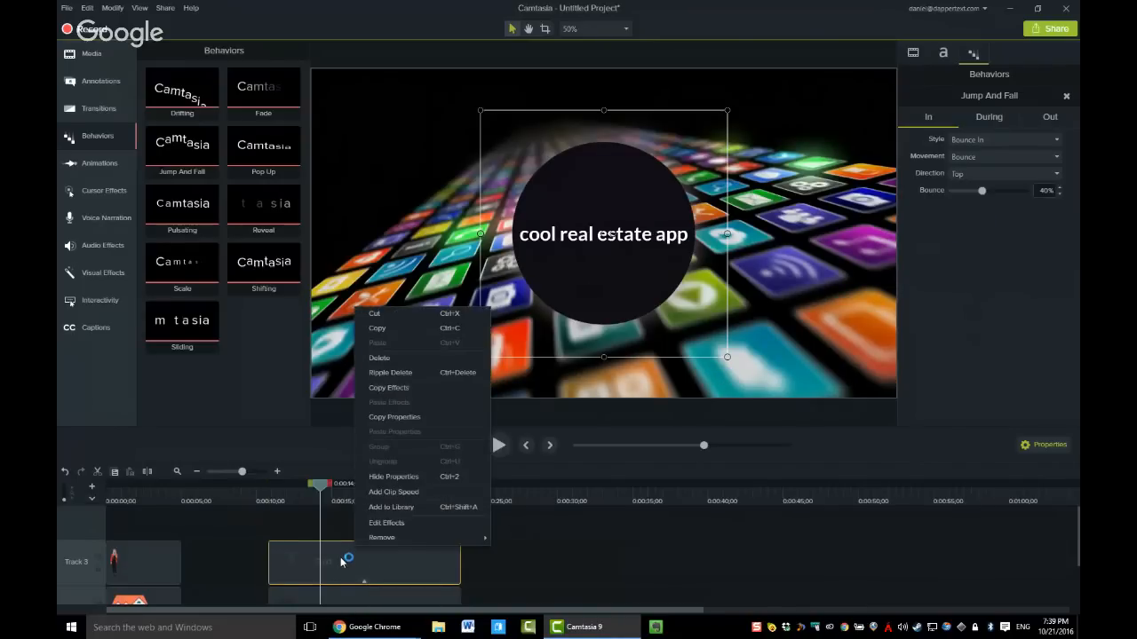
left_click(342, 561)
key("space")
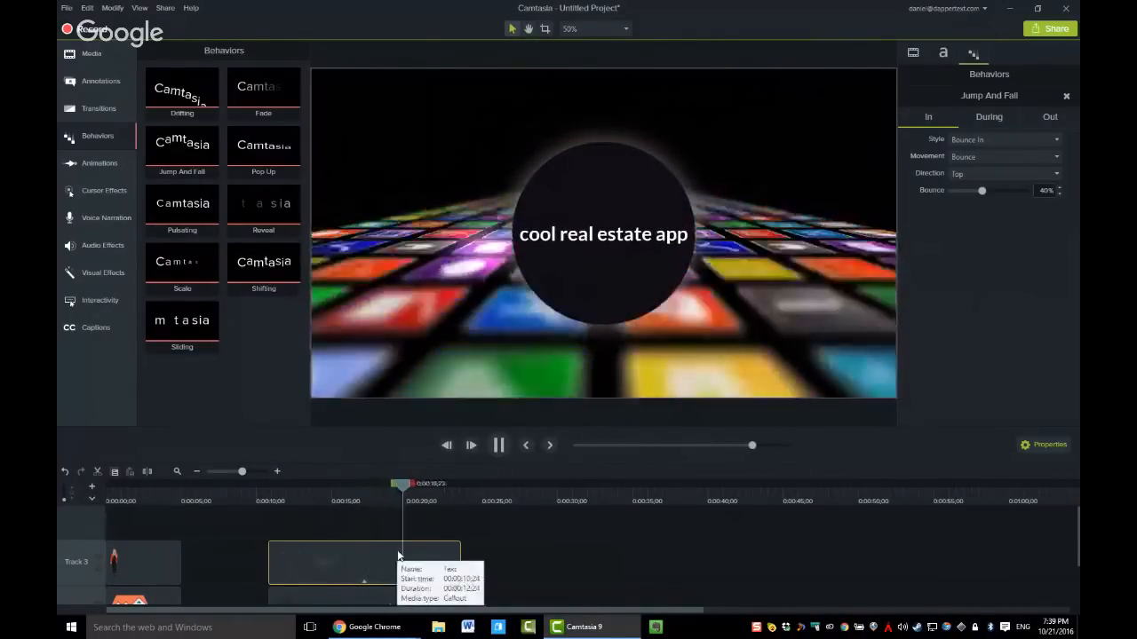
key("space")
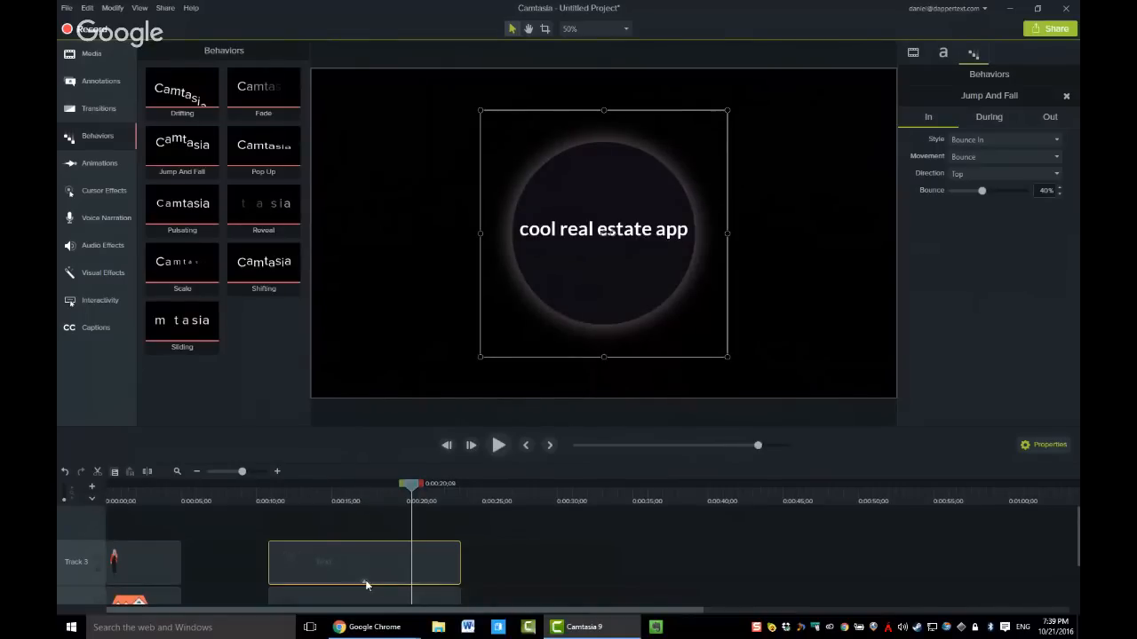
Remove the Jump And Fall behavior from the first Text clip on Track 3 and apply Scale instead
left_click_drag(365, 584, 364, 581)
left_click(363, 579)
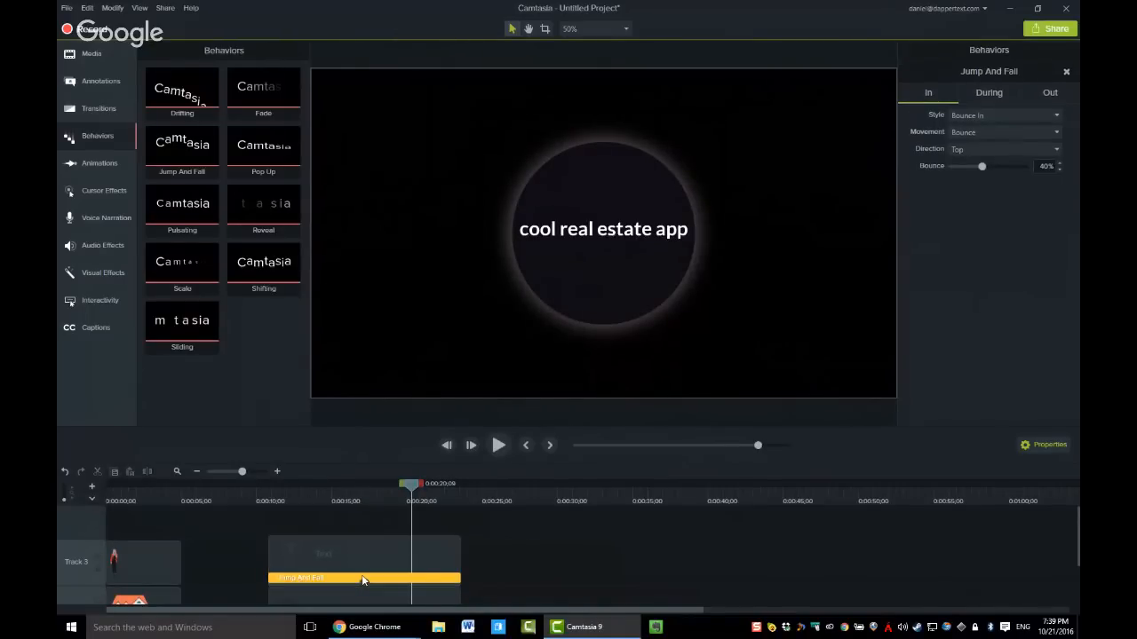
key("Delete")
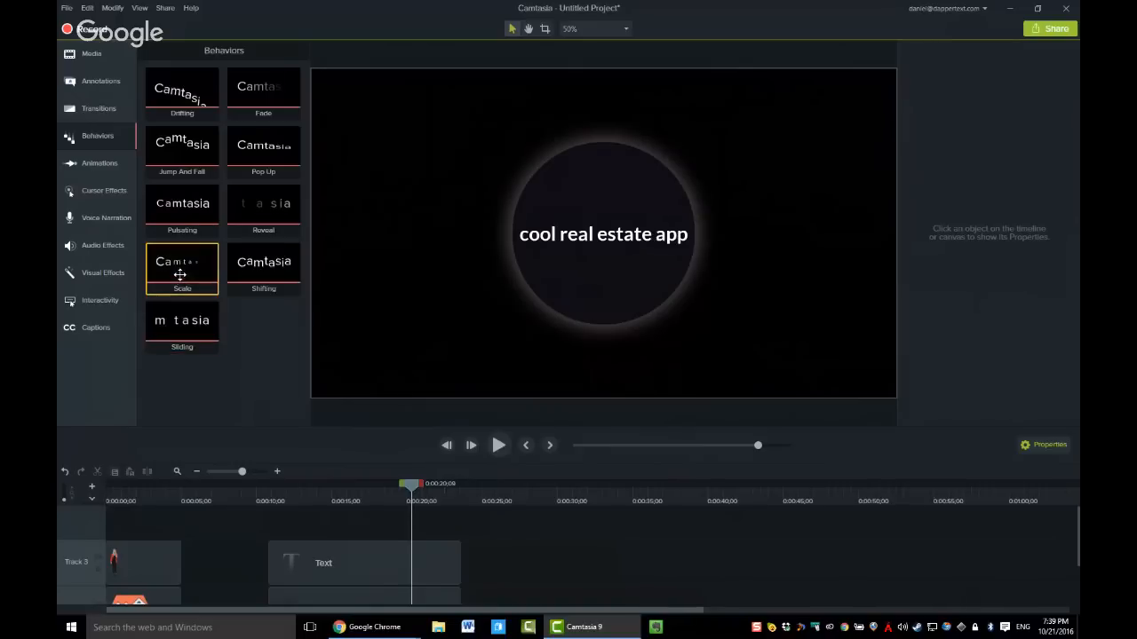
left_click_drag(180, 274, 336, 563)
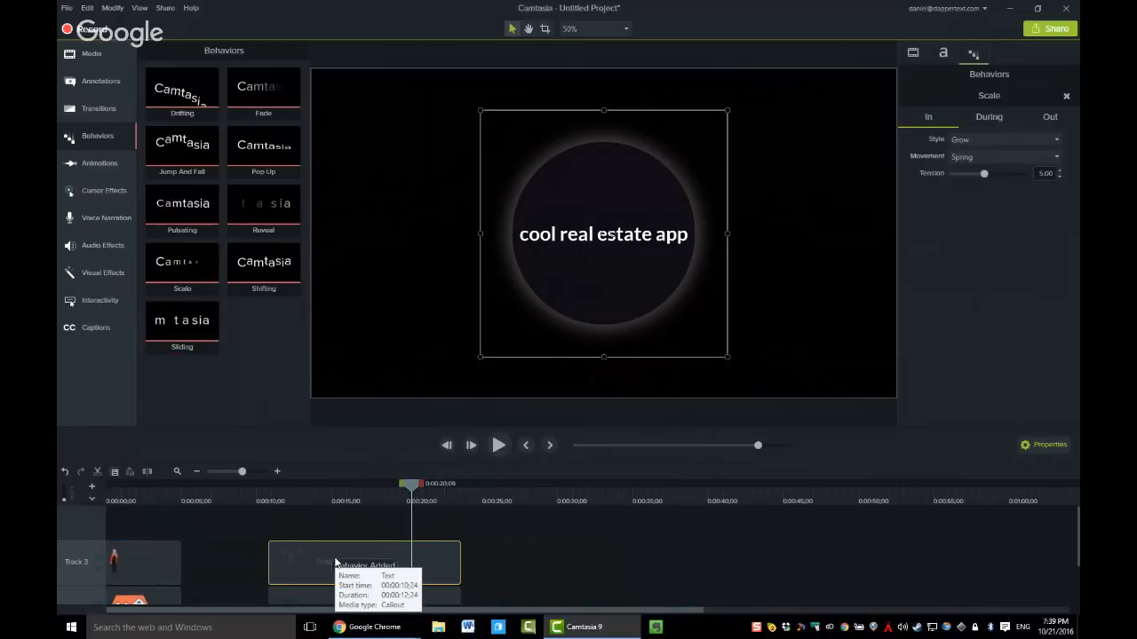
Check the Scale behavior's During styles and set its In style to Bounce In
left_click(979, 118)
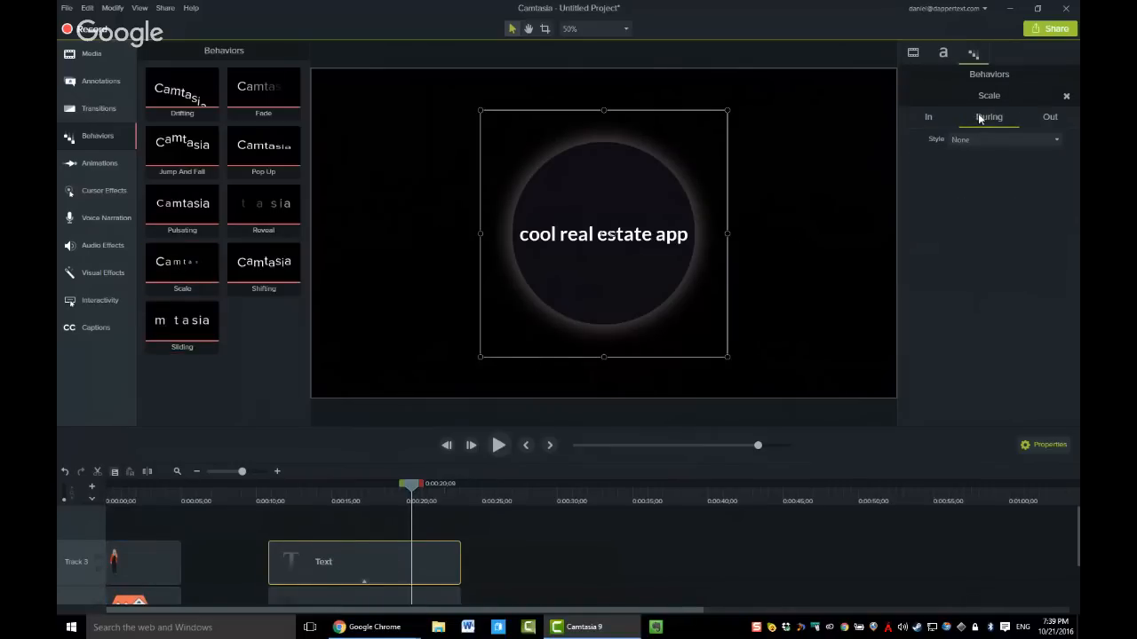
left_click(1039, 139)
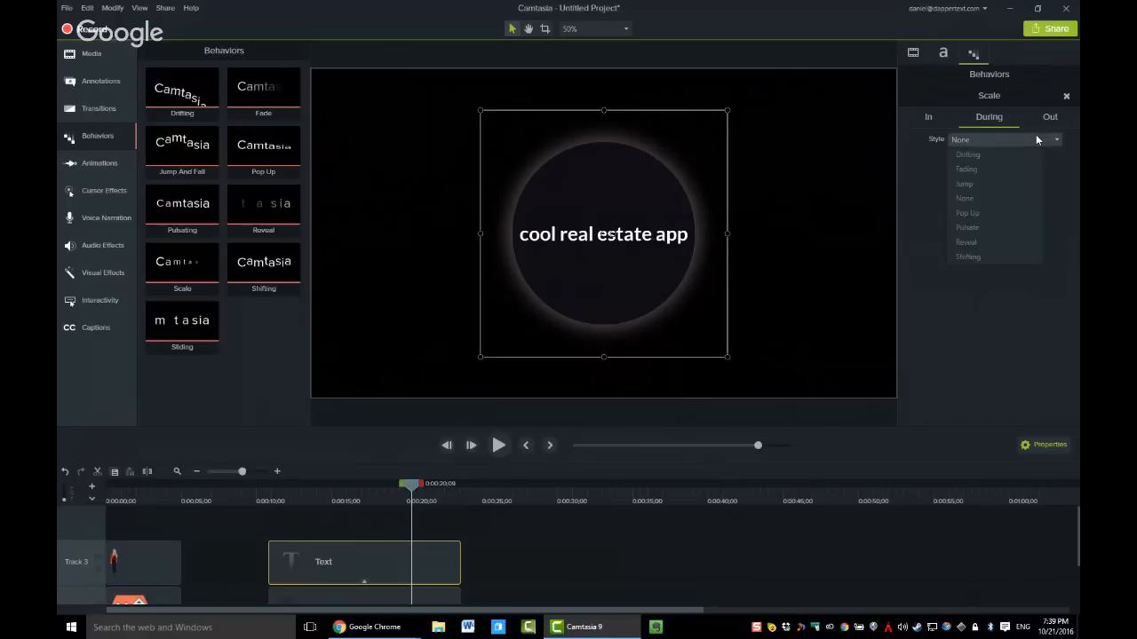
left_click(928, 119)
left_click(970, 141)
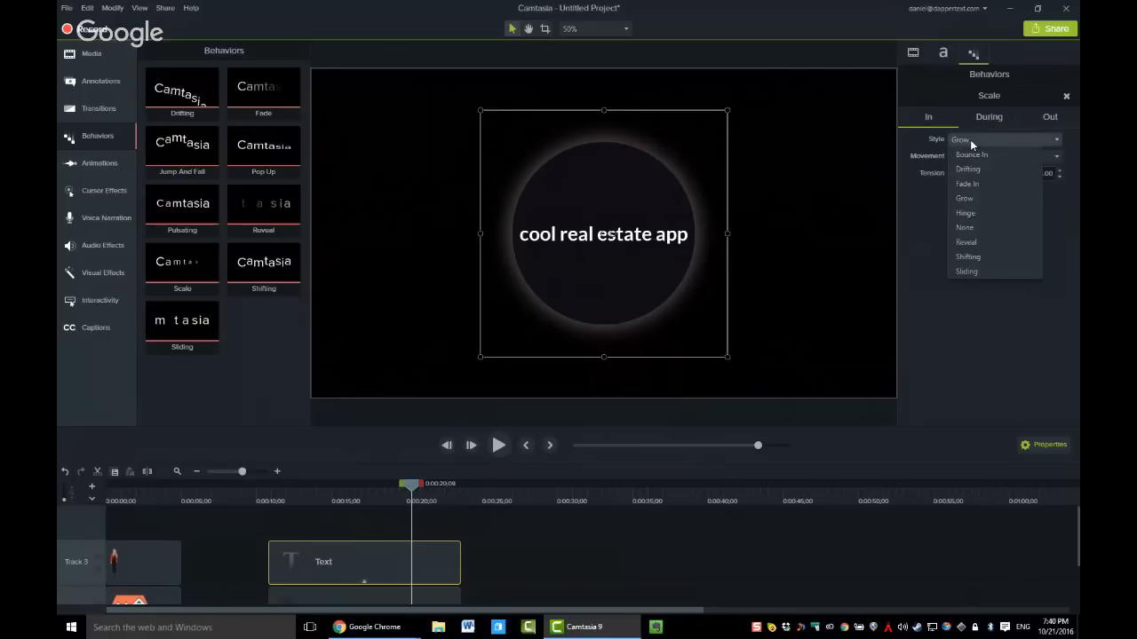
left_click(973, 156)
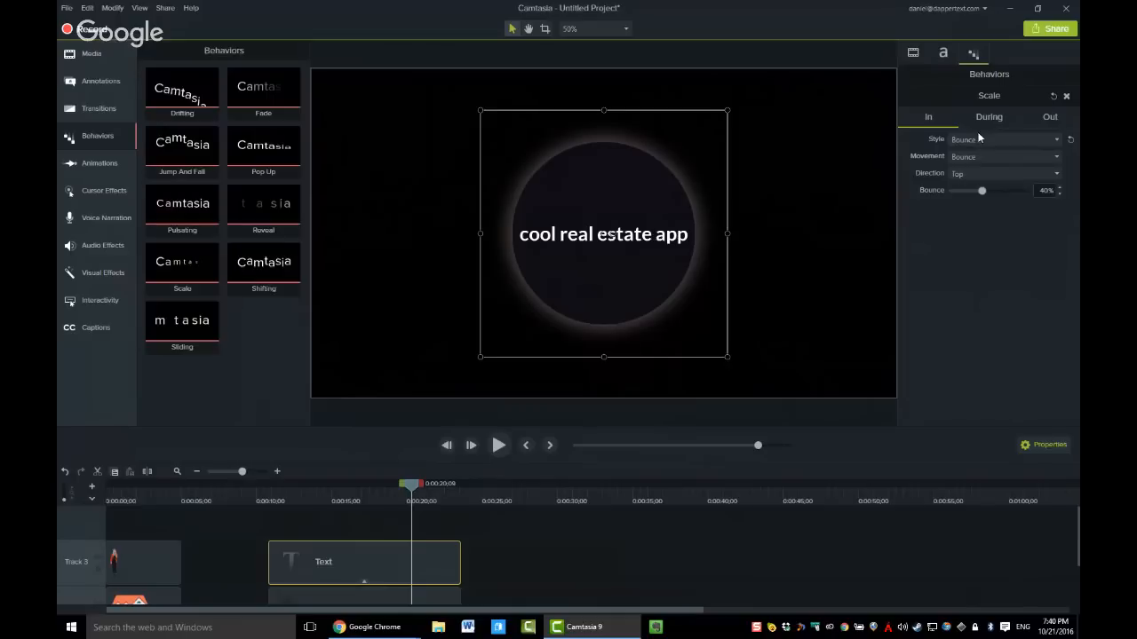
Review the Movement and Style options available for the Scale behavior's In phase
left_click(970, 174)
left_click(970, 159)
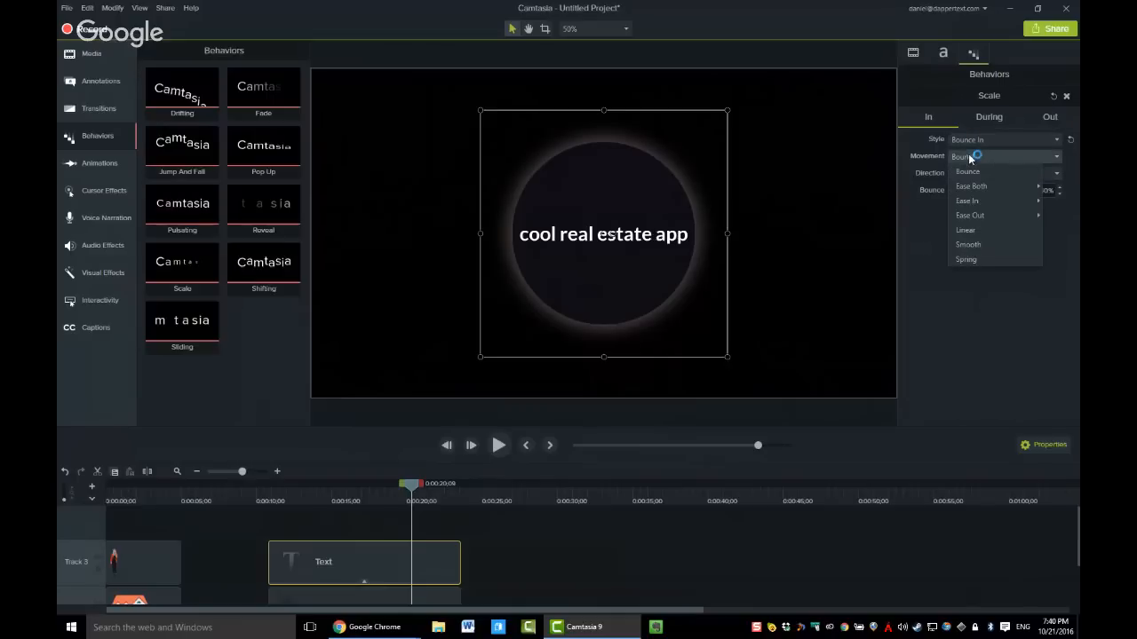
left_click(974, 140)
left_click(974, 139)
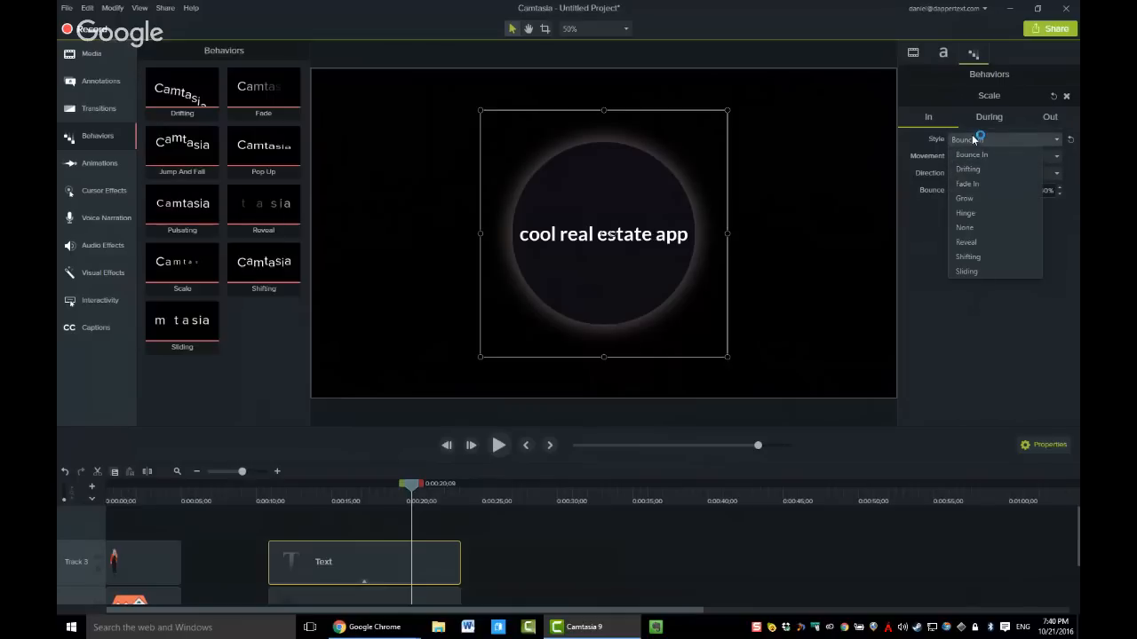
Add a Basic plain-text callout to Track 3 after the Text clip and extend its duration to about 15 seconds
left_click(535, 498)
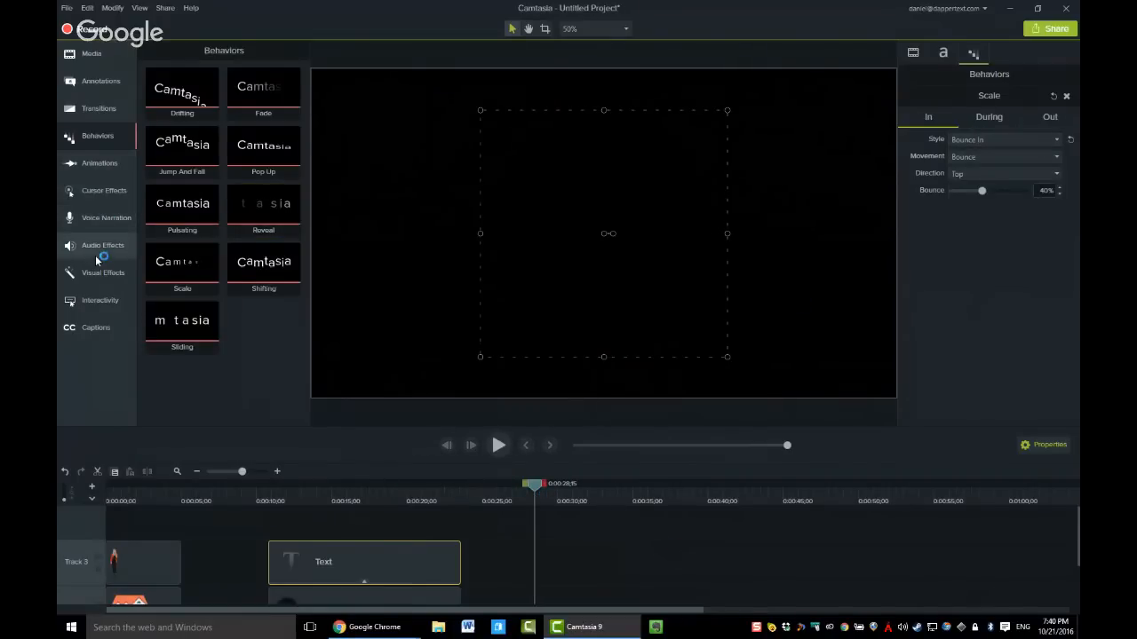
left_click(102, 82)
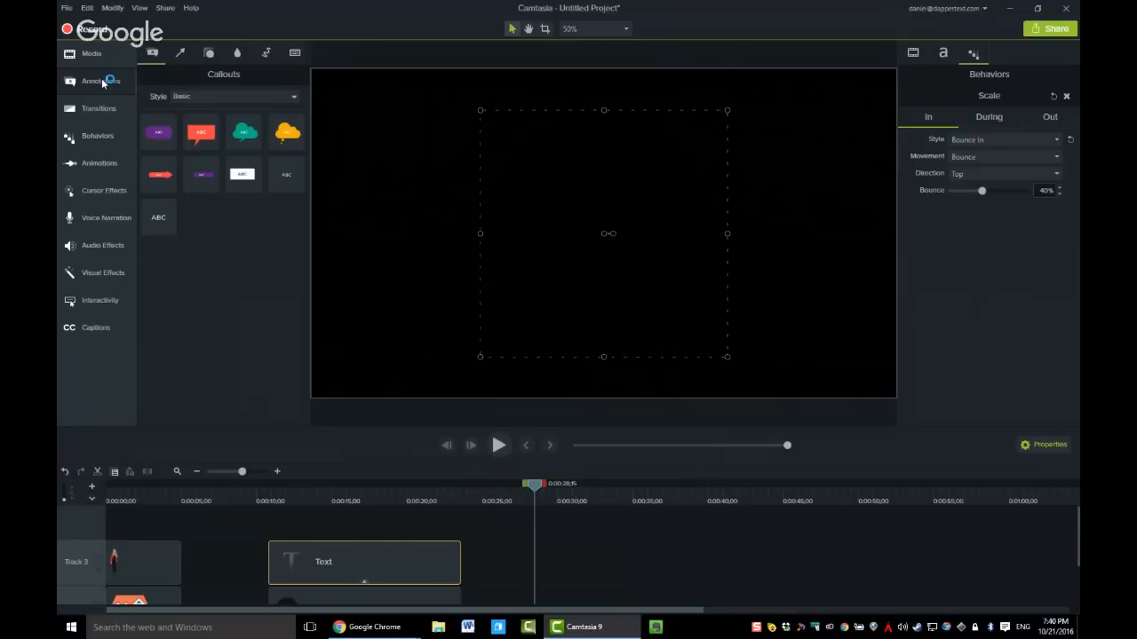
left_click_drag(281, 175, 509, 550)
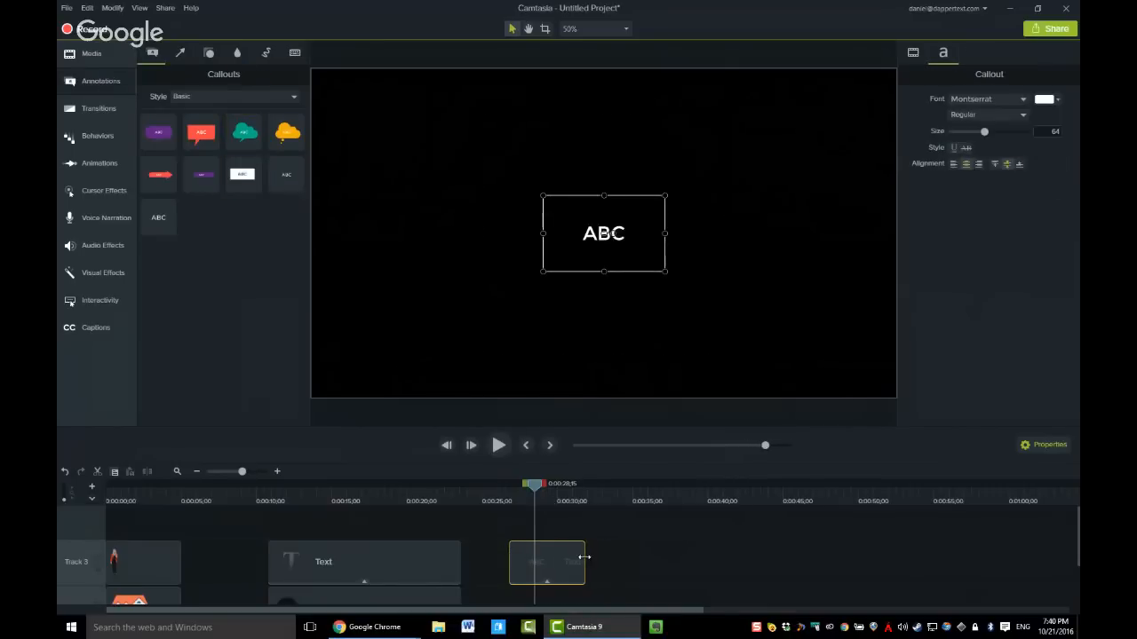
left_click_drag(585, 555, 744, 556)
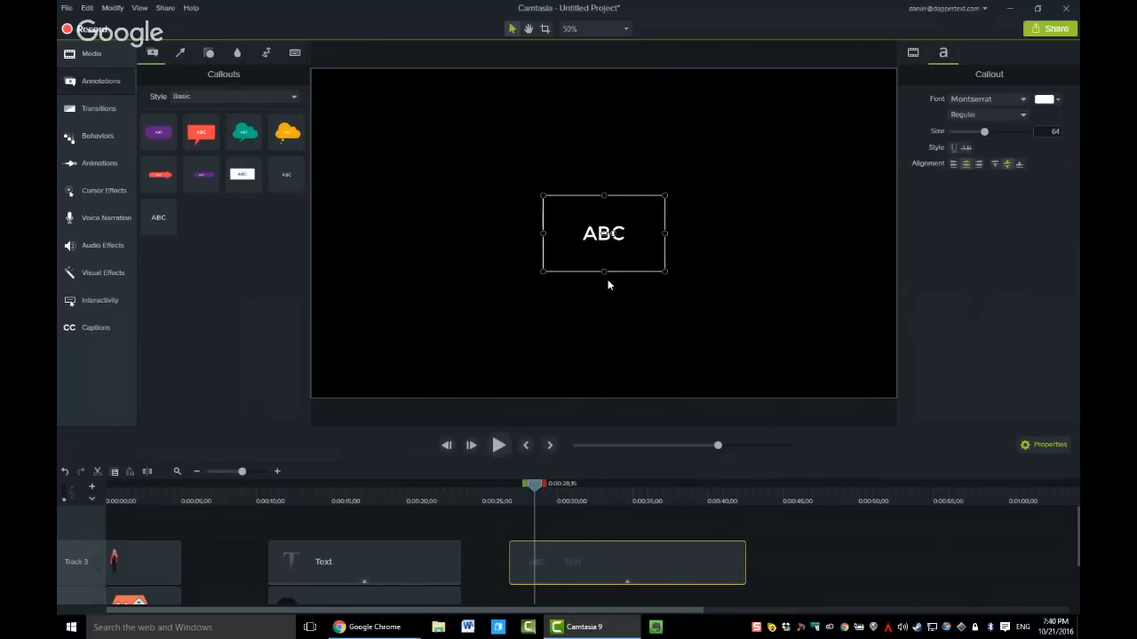
Change the callout text to "This is my behaviored text.", widen its box to fit one line, and center it on the canvas
double_click(597, 232)
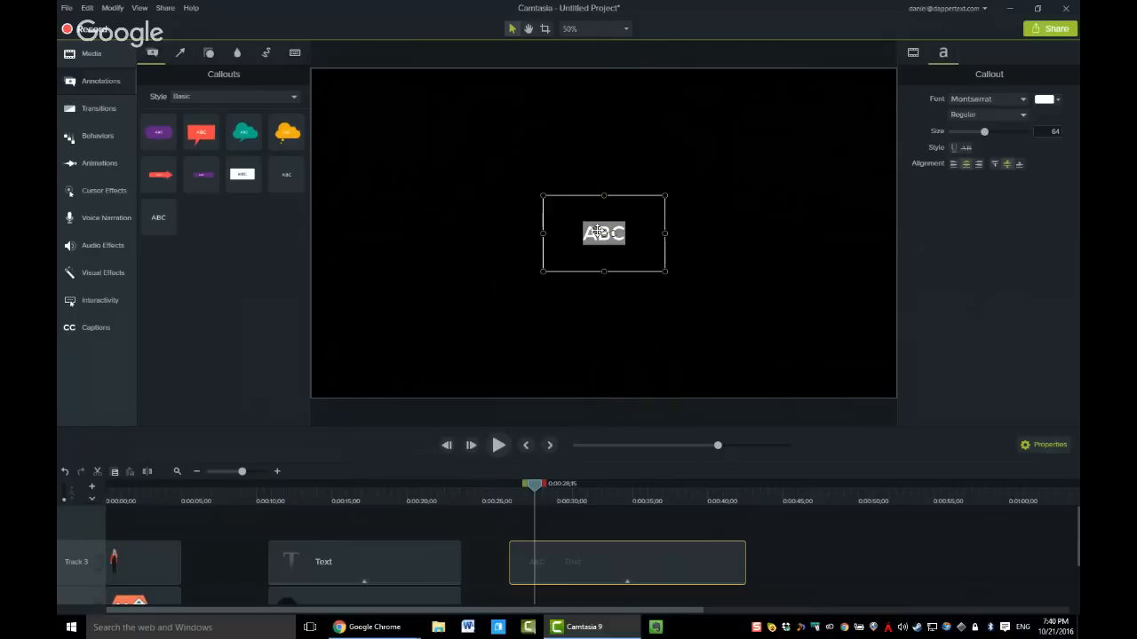
type("This is my ")
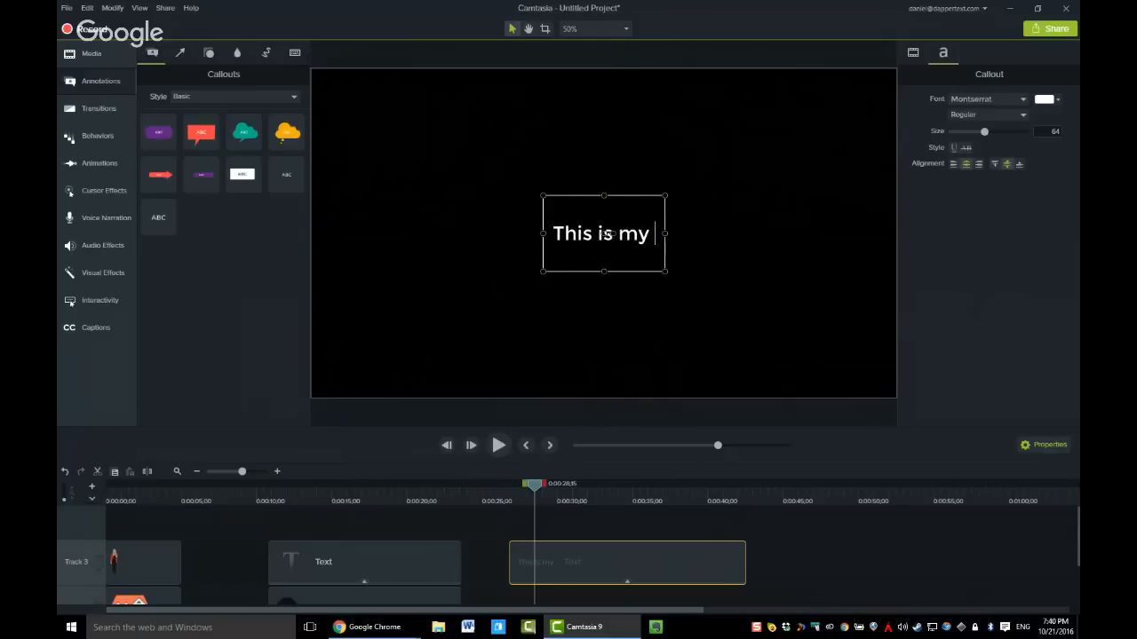
type("behavi")
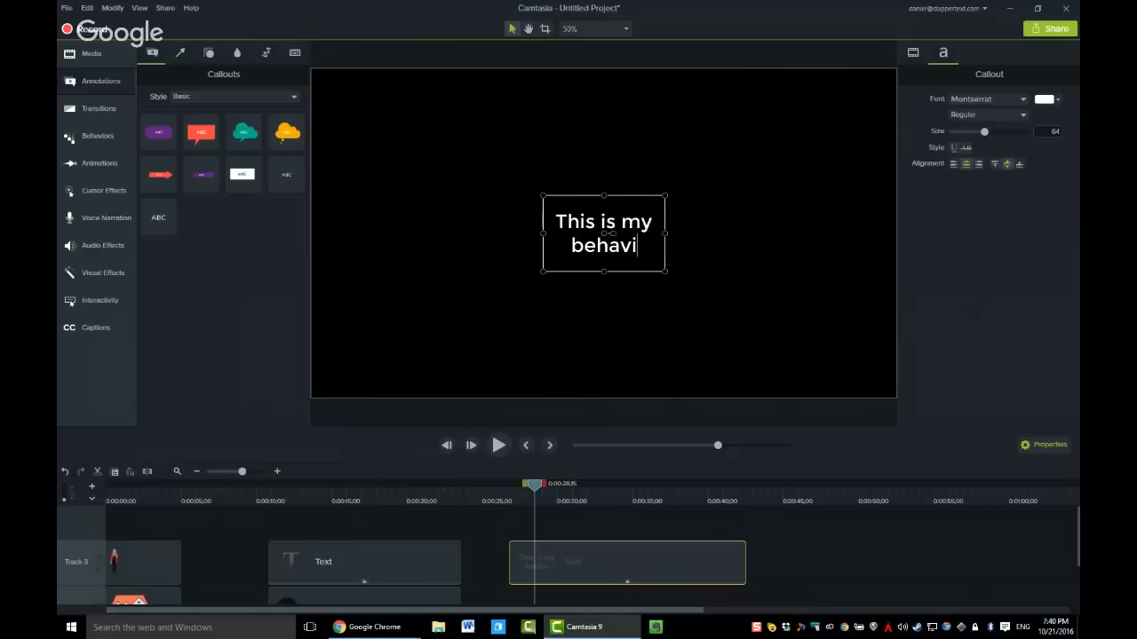
type("ored te")
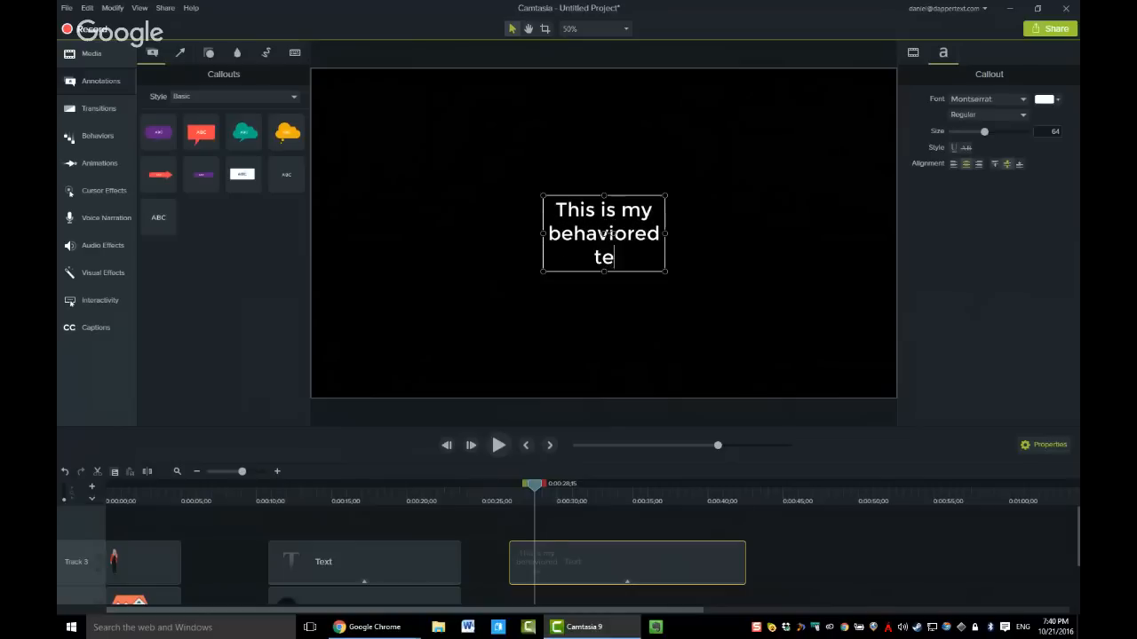
type("xt.")
left_click_drag(665, 270, 856, 257)
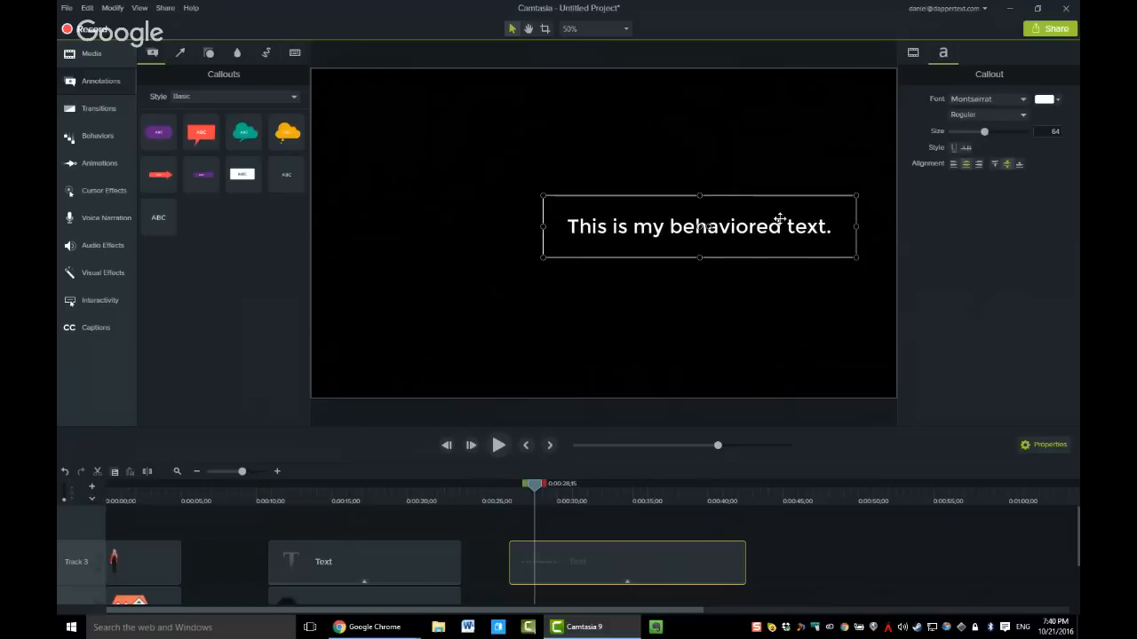
left_click_drag(779, 218, 678, 219)
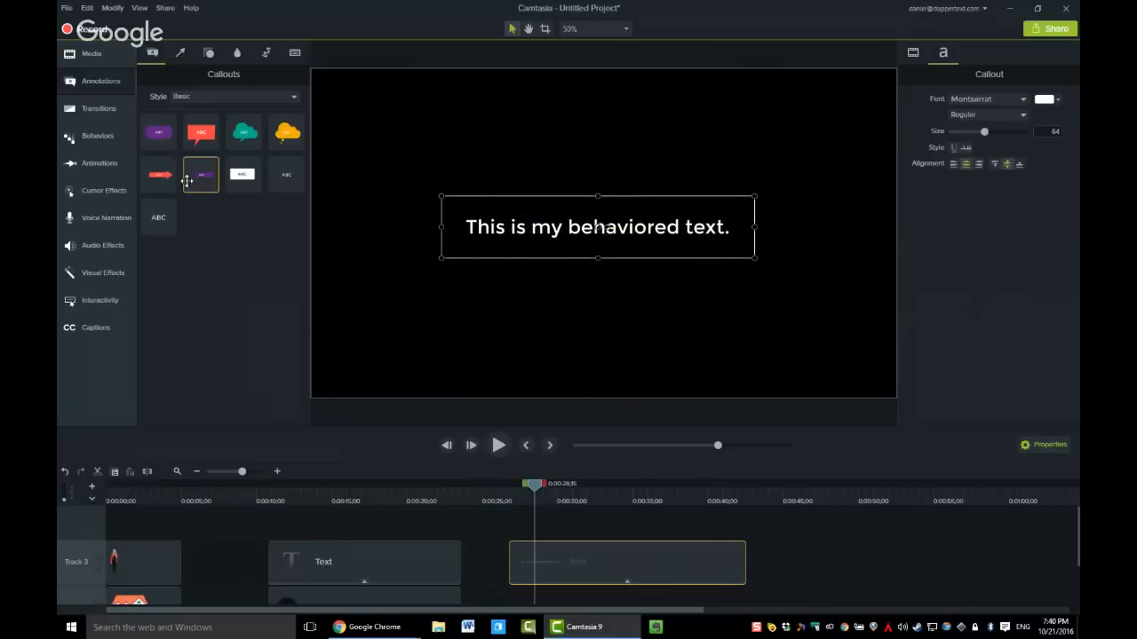
Apply the Jump And Fall behavior to the new text callout and preview frames around 0:00:30
left_click(90, 138)
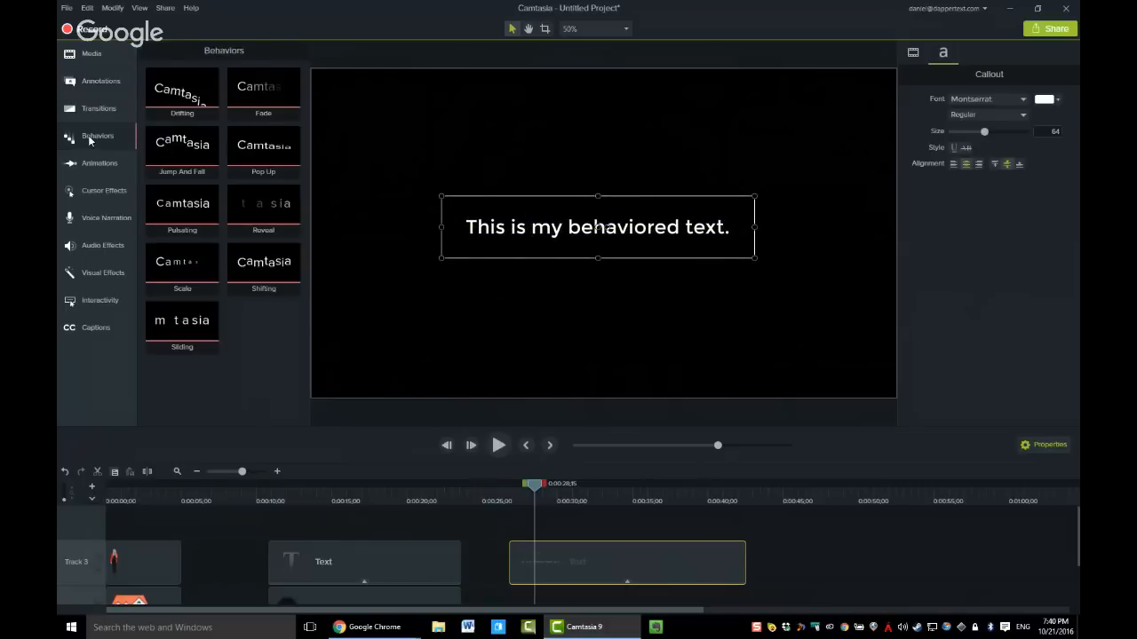
left_click_drag(182, 147, 533, 232)
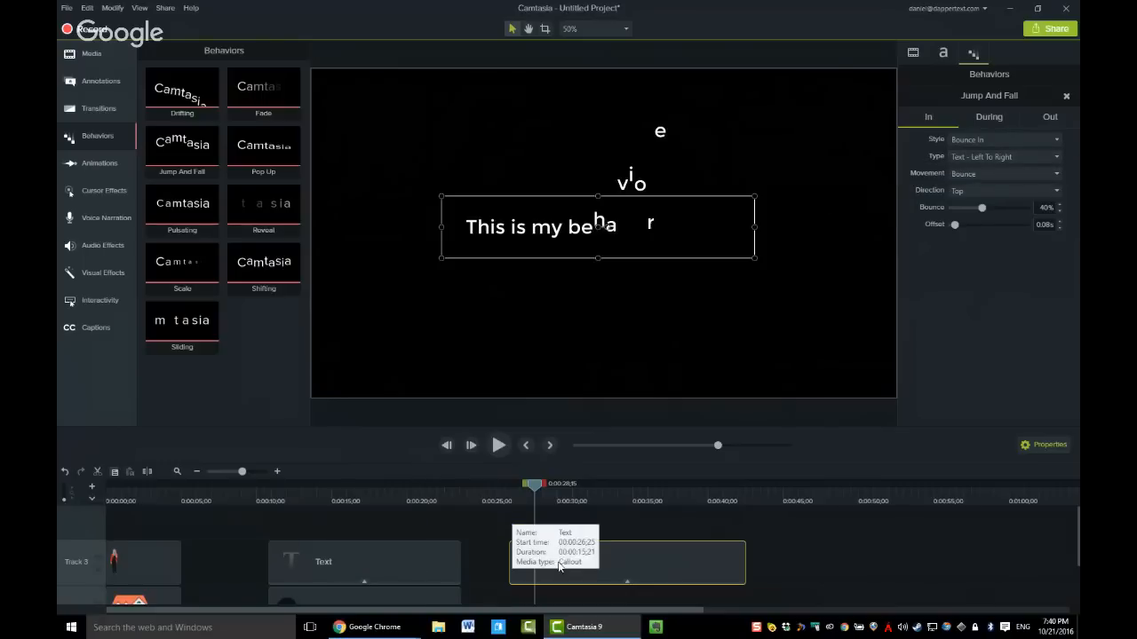
left_click(595, 491)
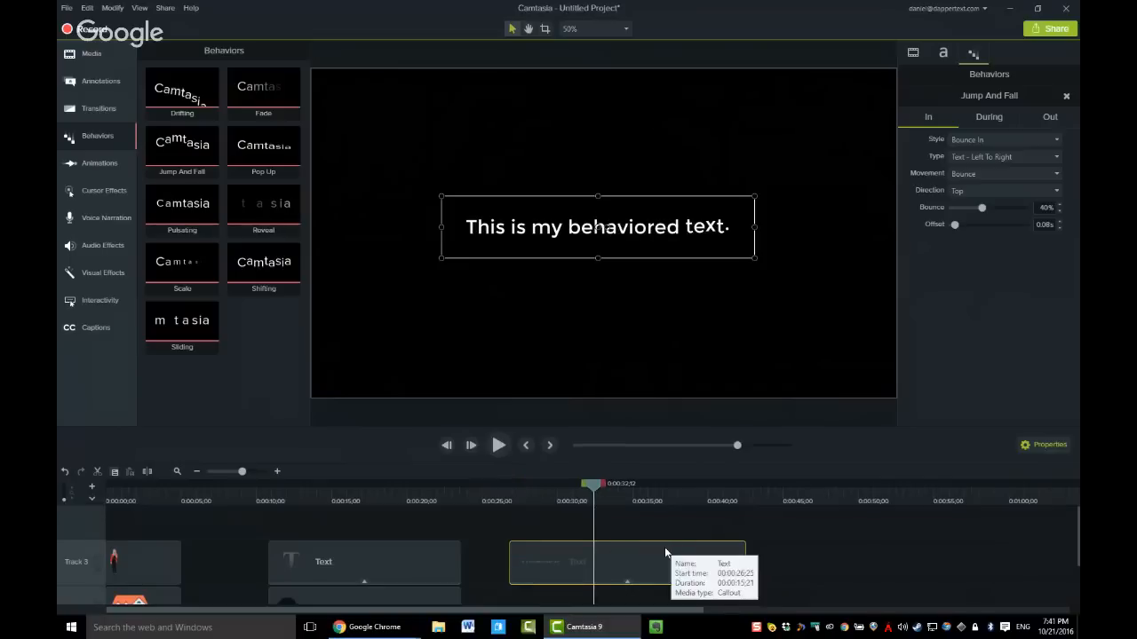
left_click(556, 498)
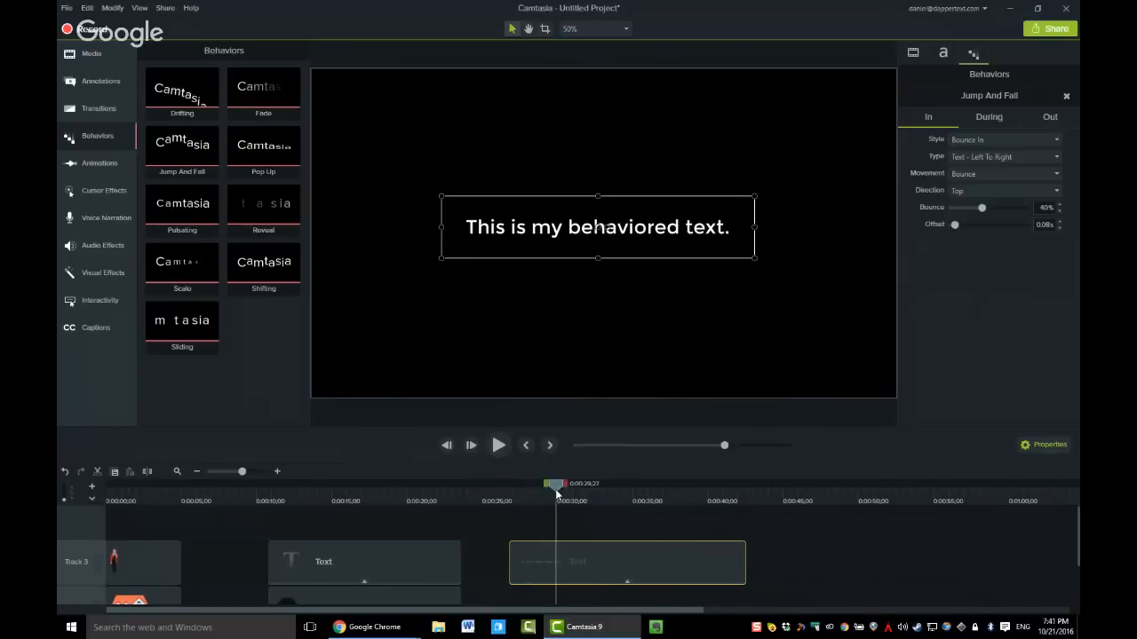
Review the In phase's Type options for Jump And Fall and play the text callout from its start
left_click(1056, 157)
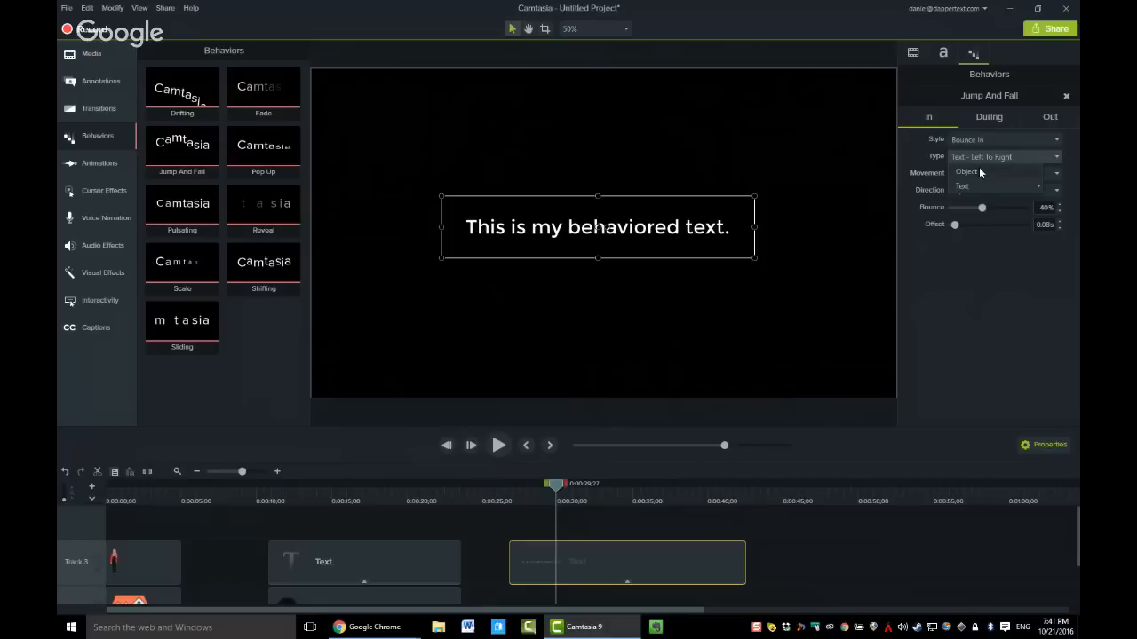
mouse_move(981, 187)
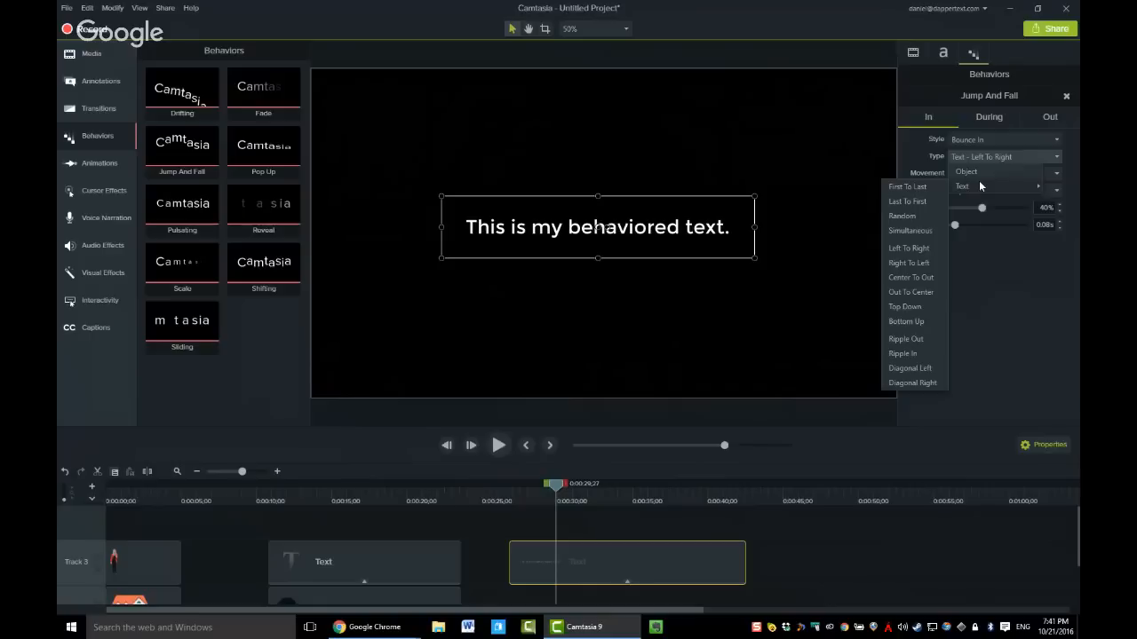
left_click(509, 494)
key("space")
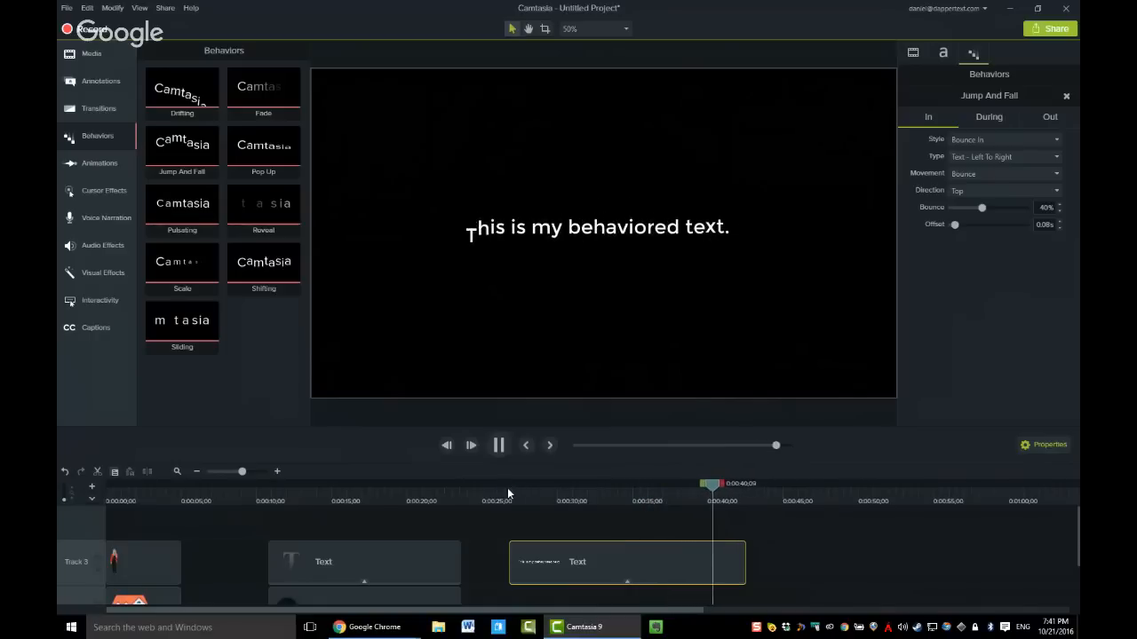
key("space")
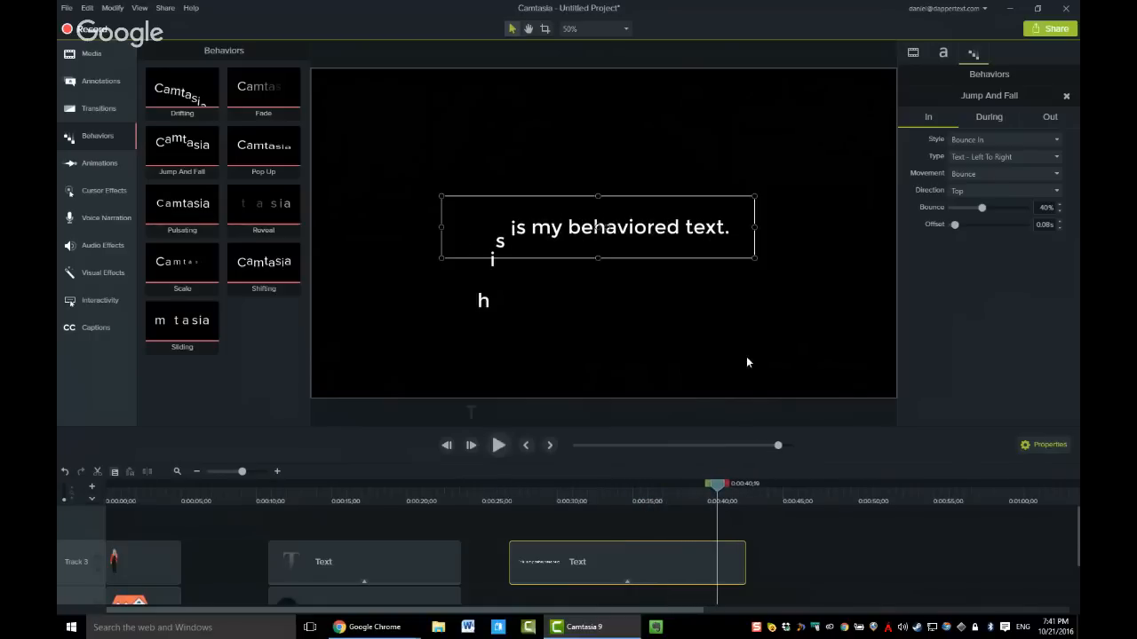
Review the Jump And Fall behavior's During and Out settings and return to its In settings
left_click(987, 119)
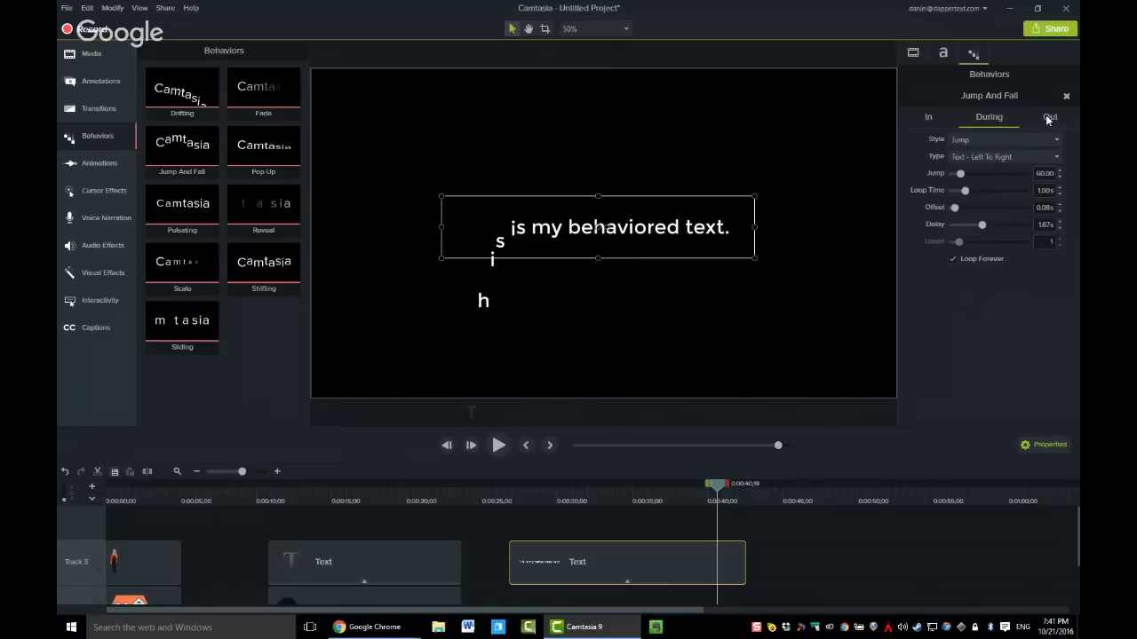
left_click(1049, 117)
left_click(923, 125)
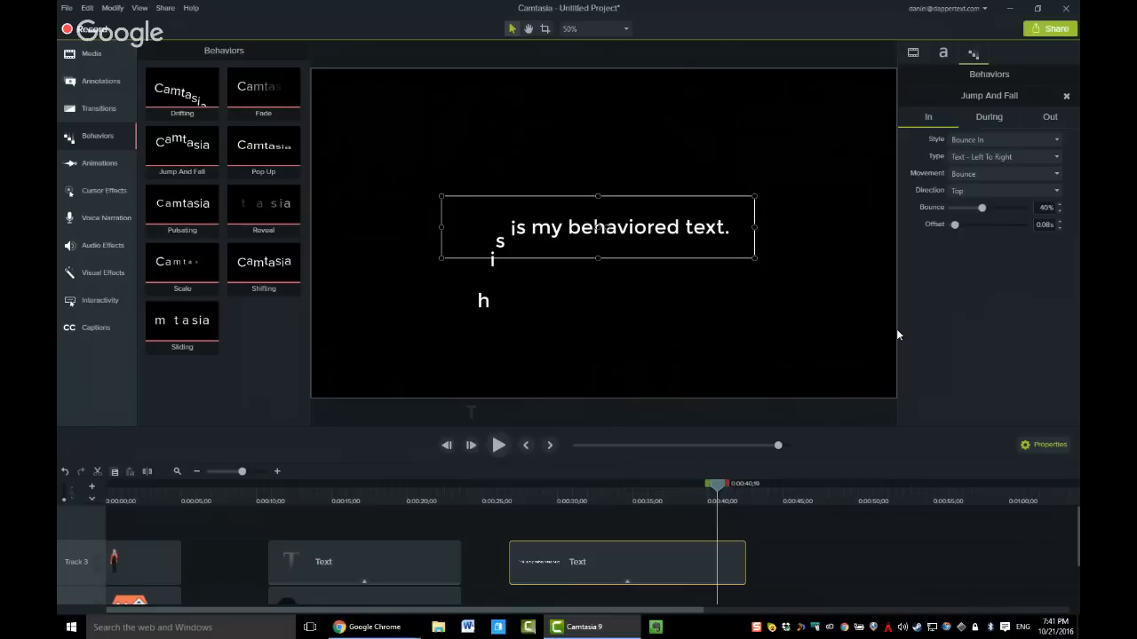
Set the Jump And Fall In type to Text - Center To Out and play the callout from its start
left_click(1058, 157)
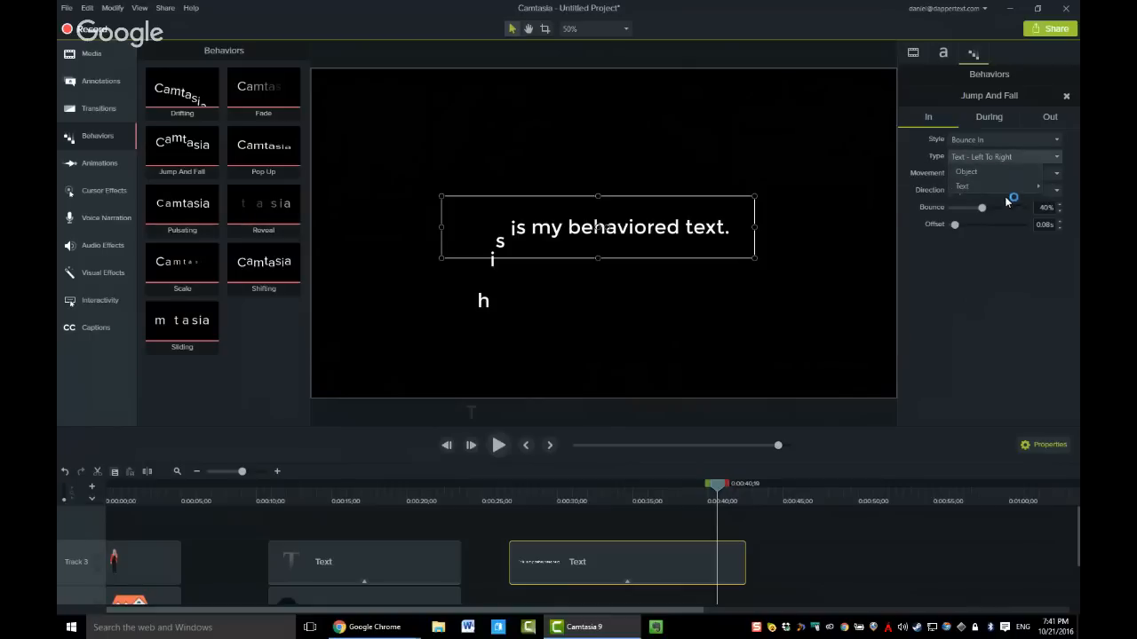
mouse_move(1008, 188)
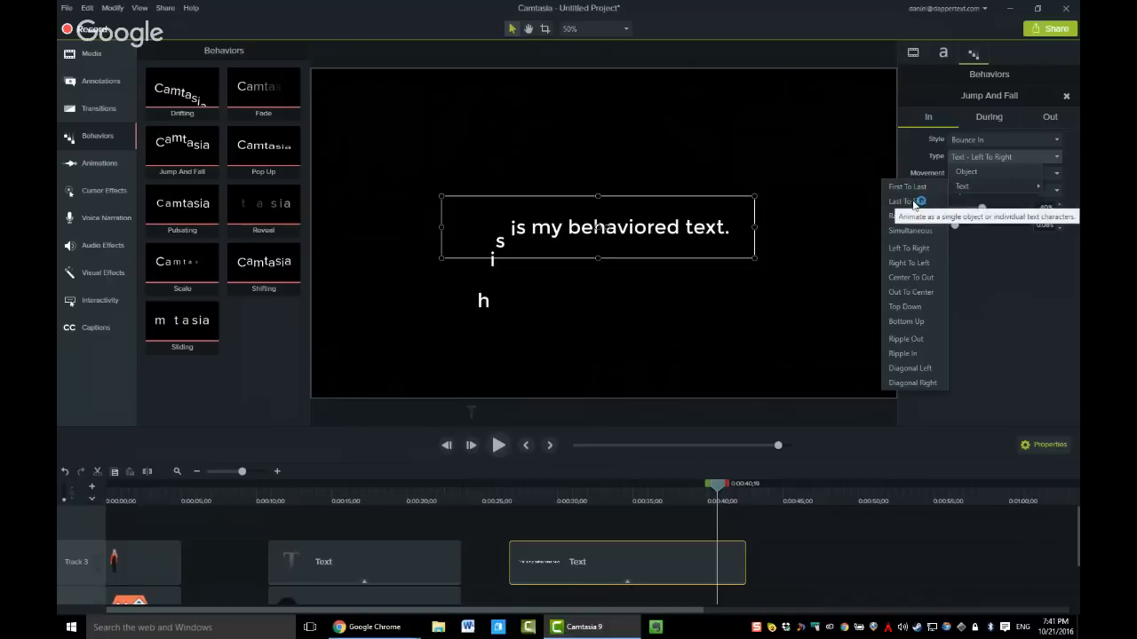
left_click(904, 279)
left_click(503, 499)
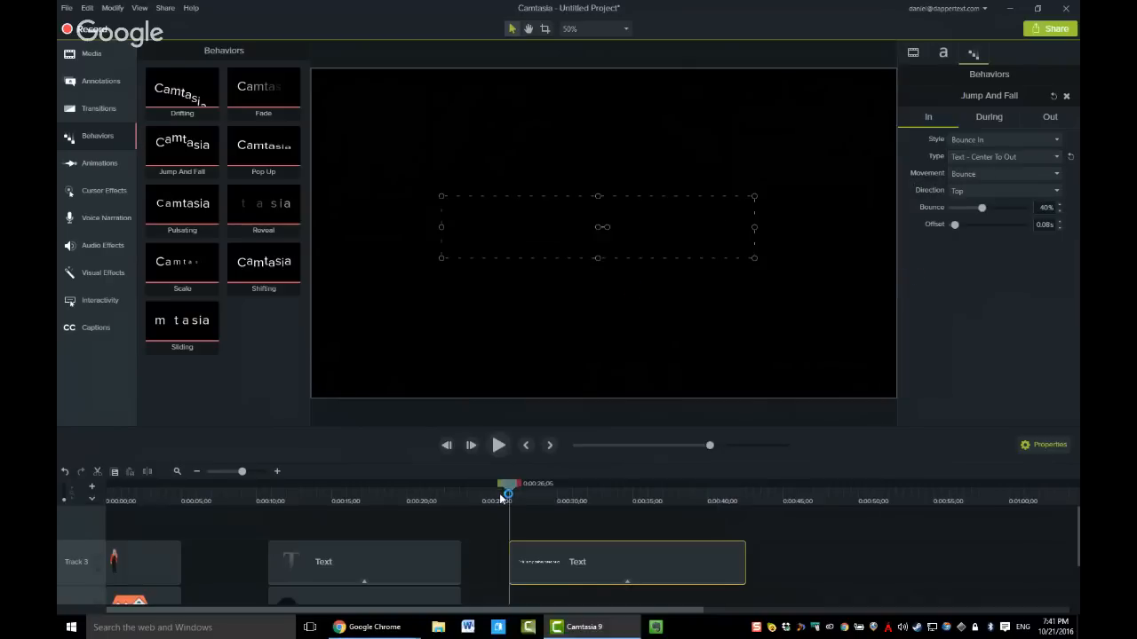
key("space")
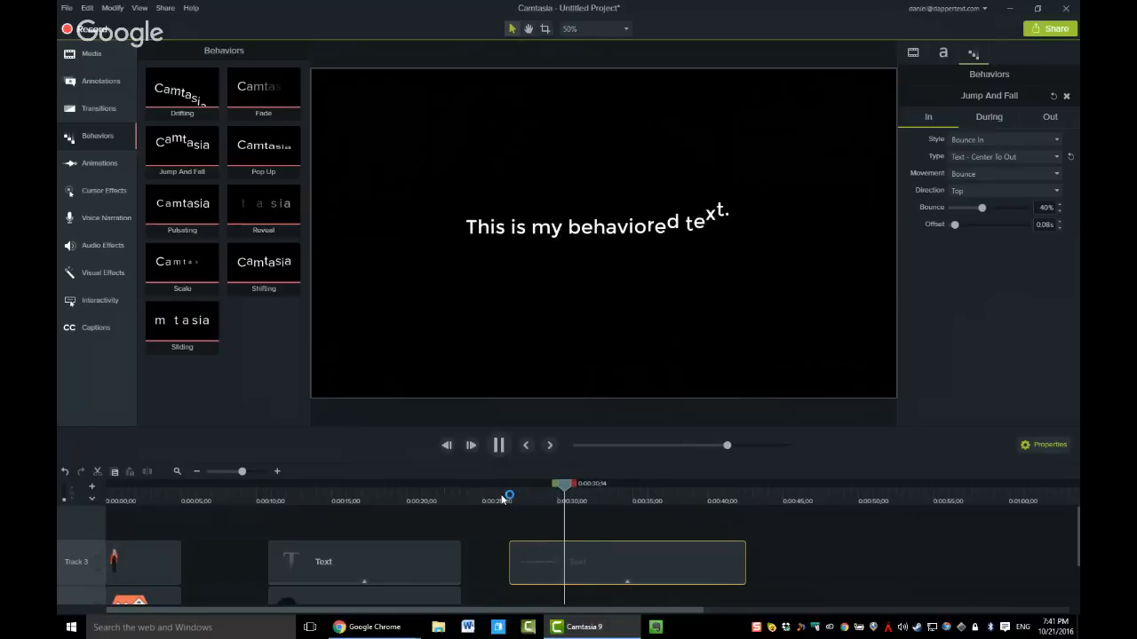
key("space")
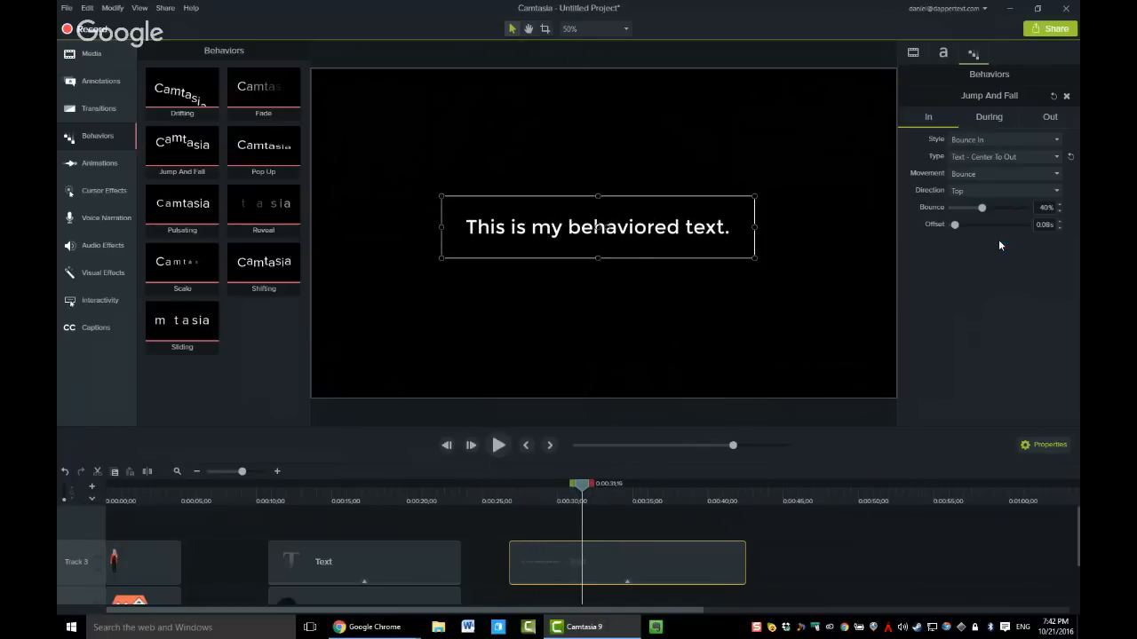
Try the Bottom direction for Jump And Fall's In phase, and set its Bounce to 21% and Offset to 0.03s
left_click(1056, 191)
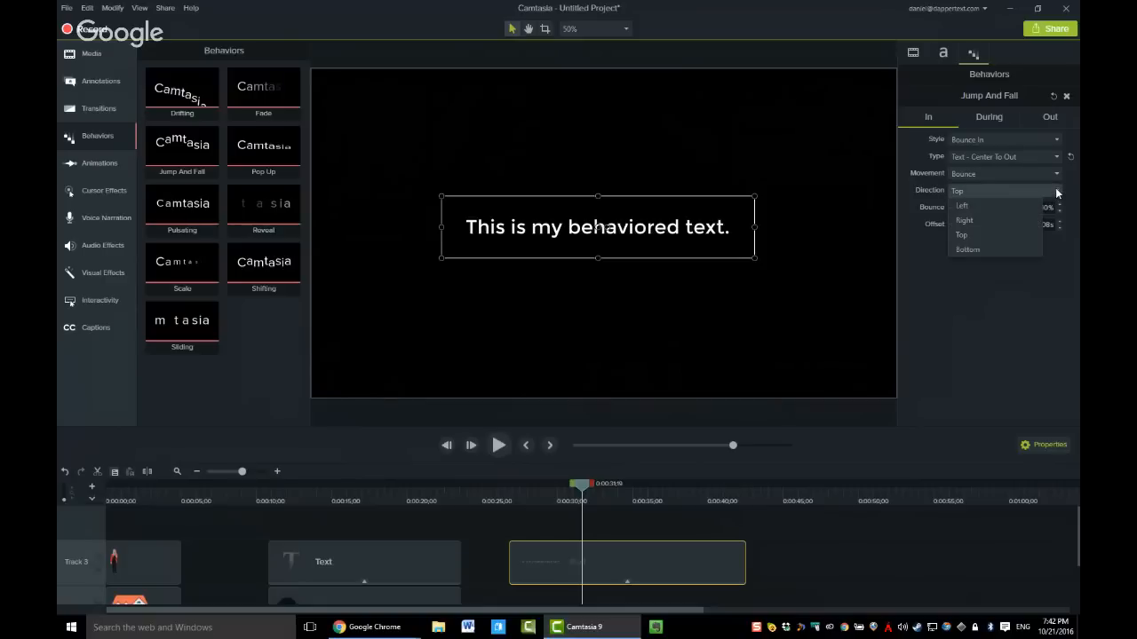
left_click(987, 249)
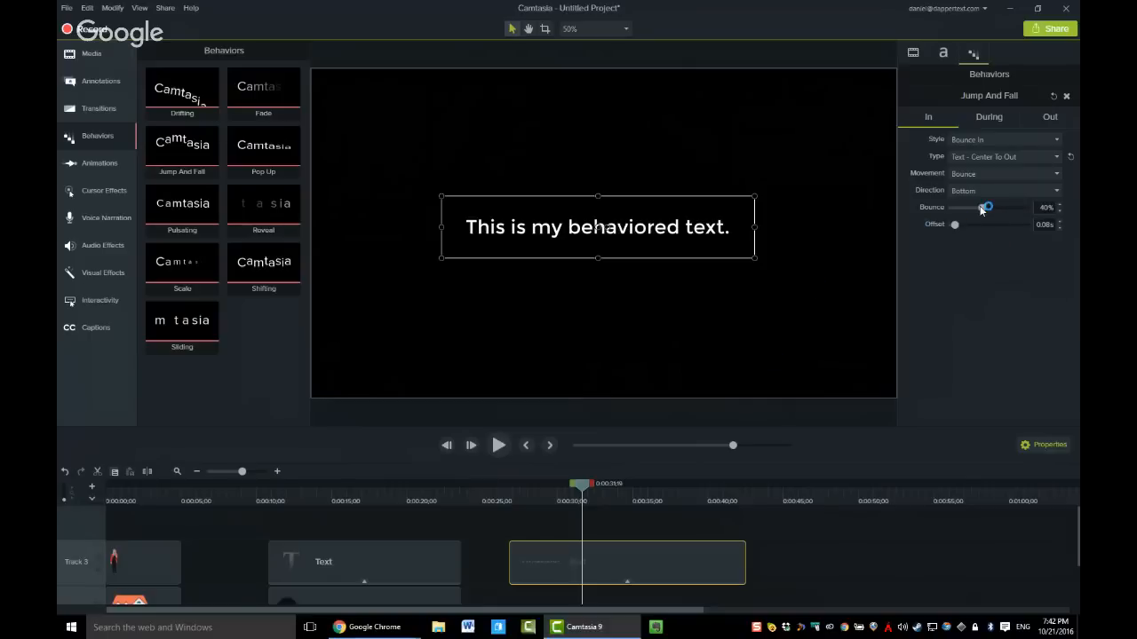
left_click_drag(982, 210, 968, 211)
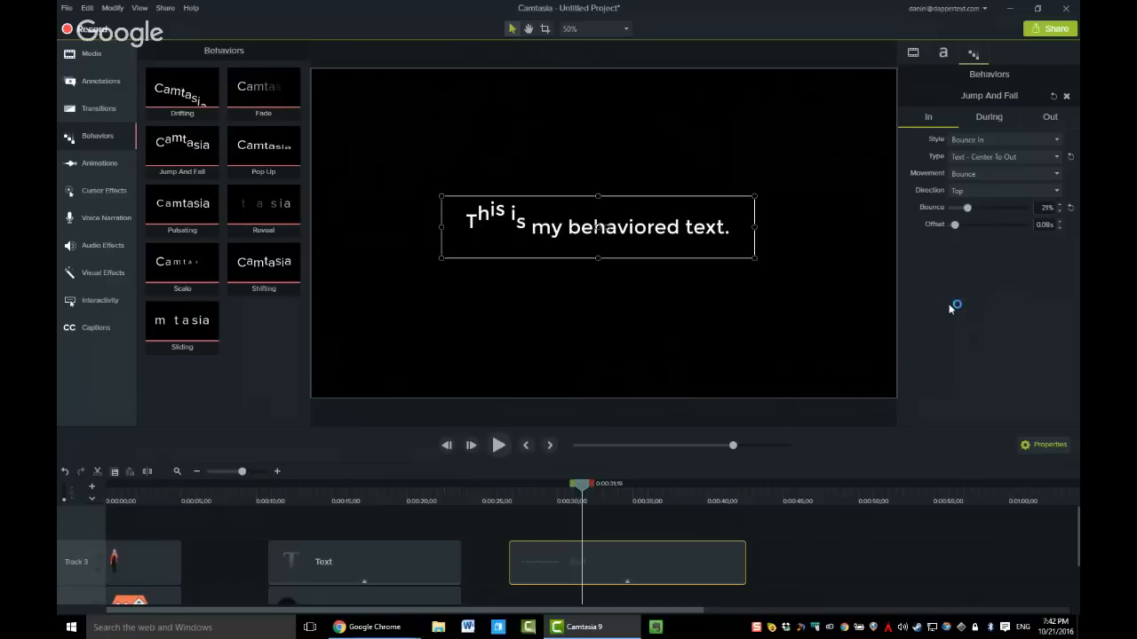
left_click_drag(954, 224, 956, 226)
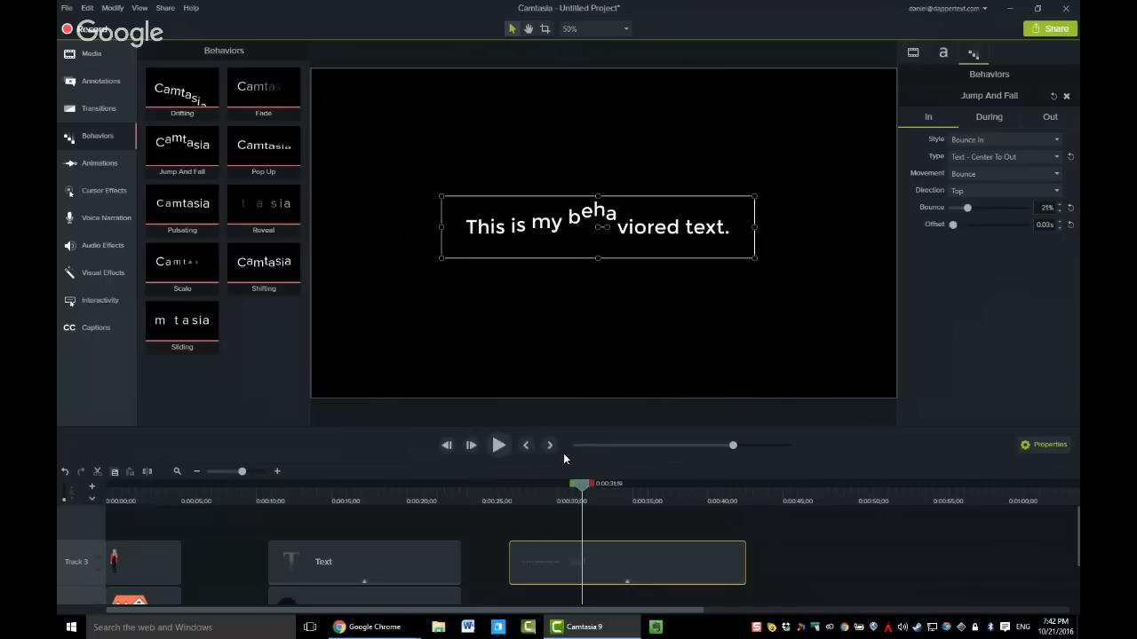
Play the text callout from just before its start to preview the adjusted bounce
left_click(500, 495)
key("space")
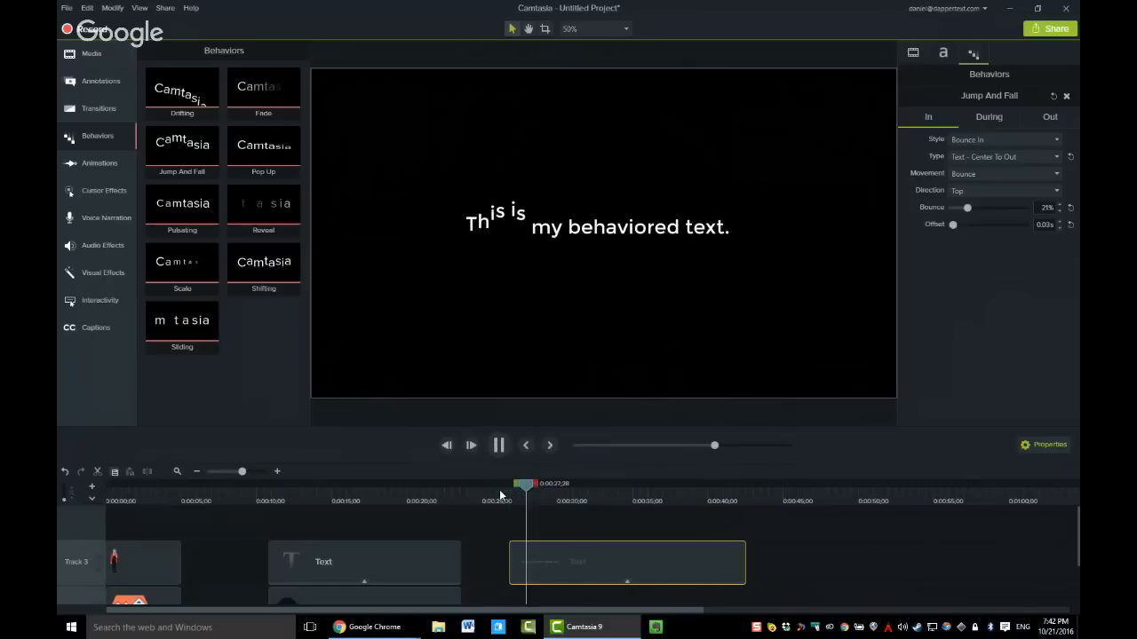
key("space")
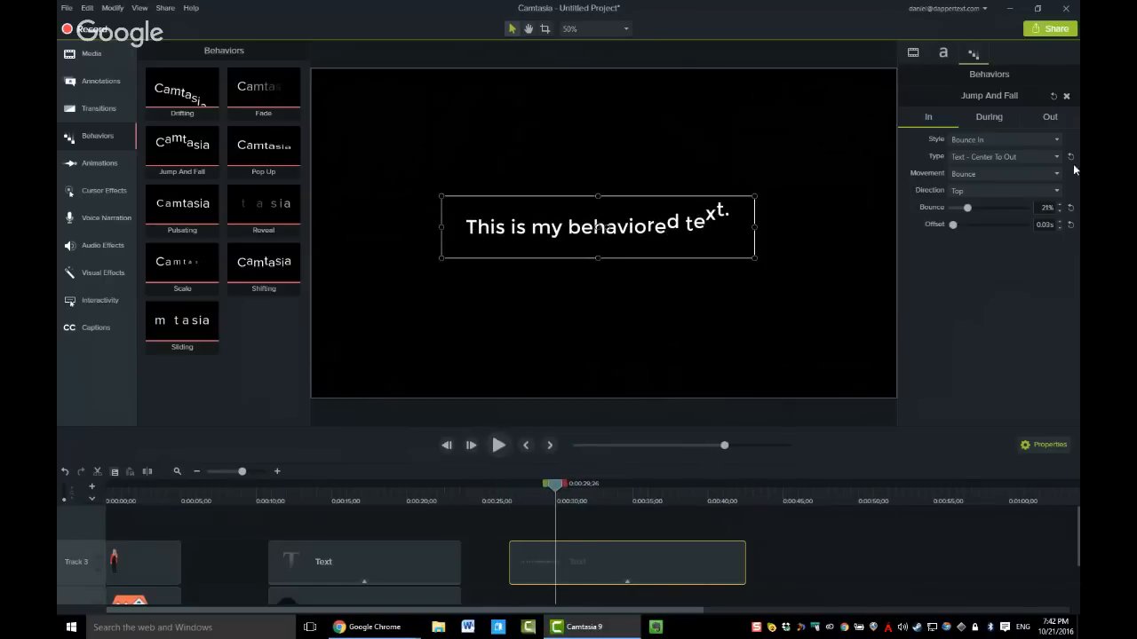
Try to set the Jump And Fall In direction to Bottom and briefly play the start of the callout
left_click(1055, 191)
left_click(967, 252)
left_click(505, 500)
key("space")
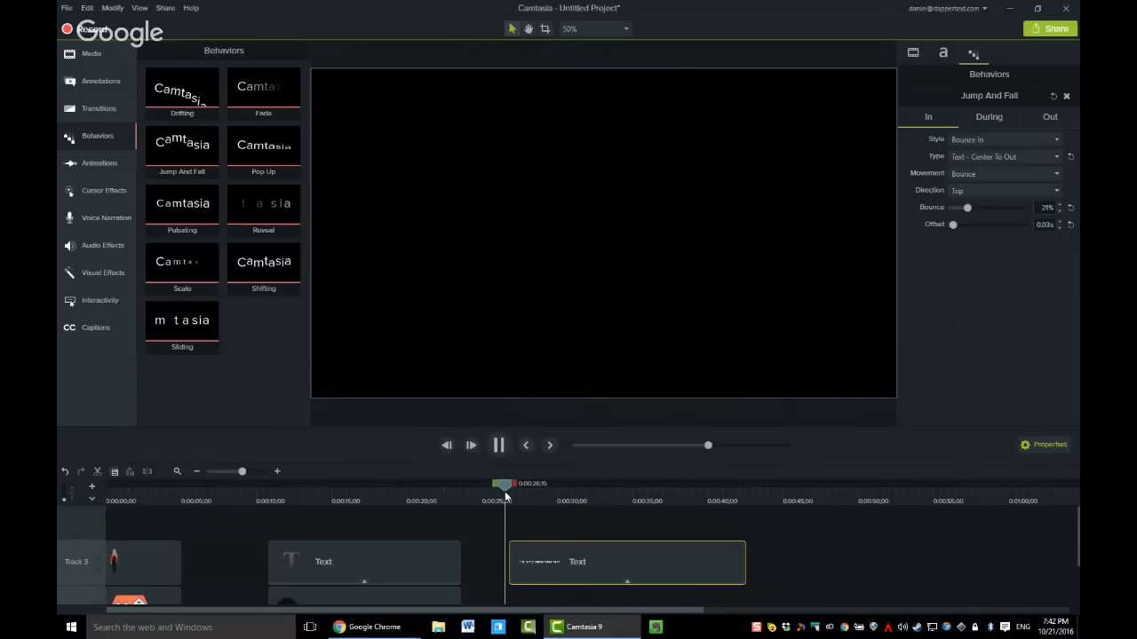
key("space")
Retry the Bottom direction for the In phase and play the callout from before its start to about 0:00:30
left_click(958, 191)
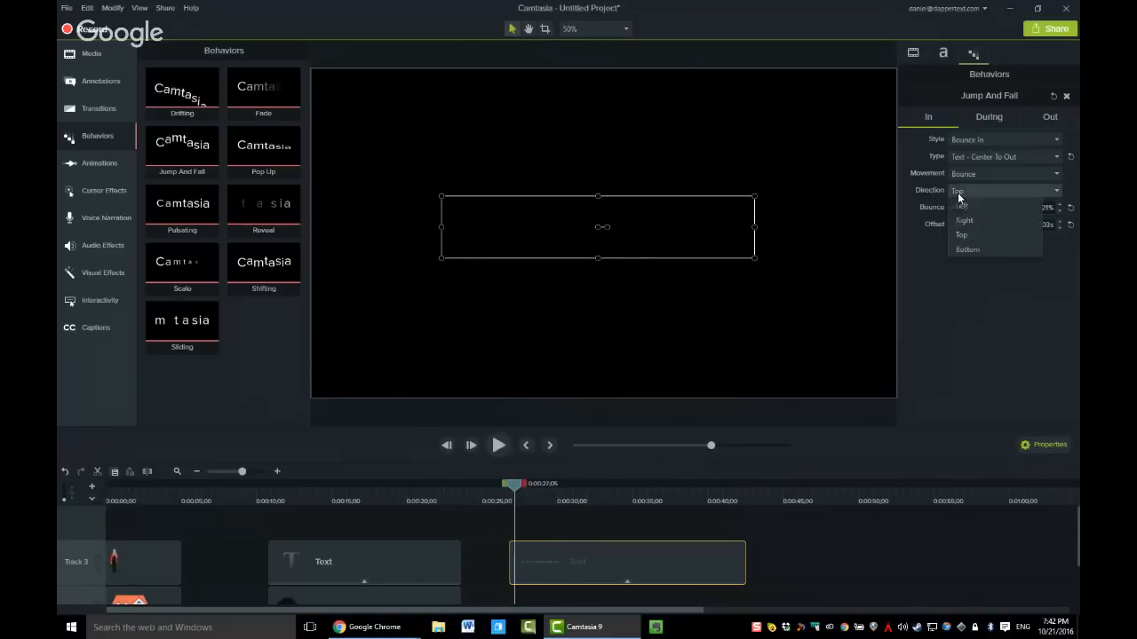
left_click(965, 250)
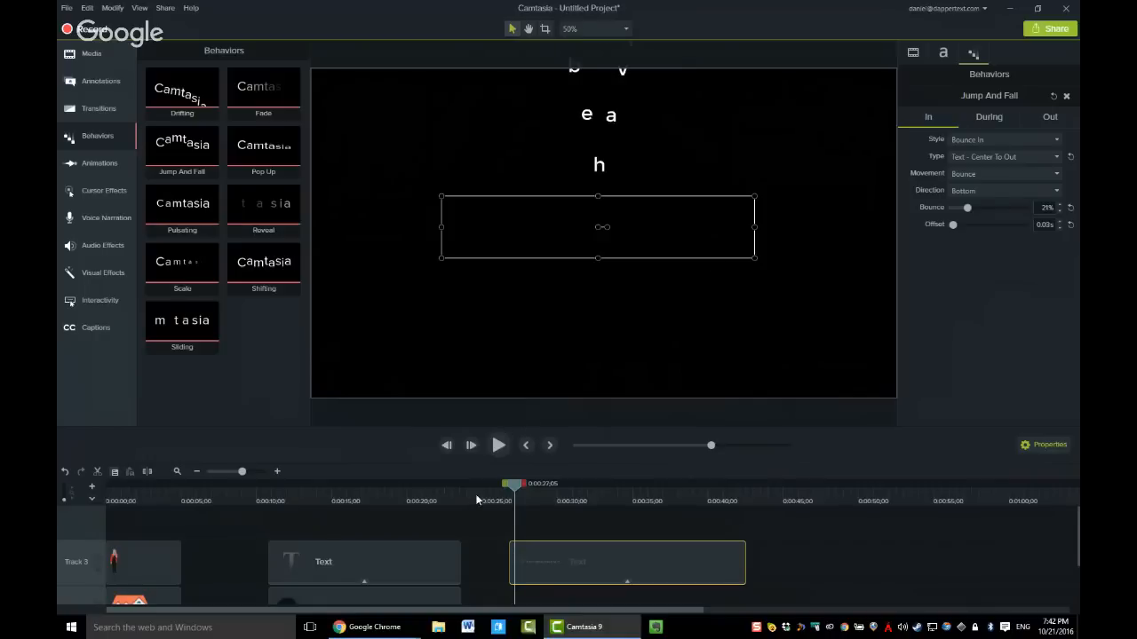
left_click_drag(514, 486, 498, 489)
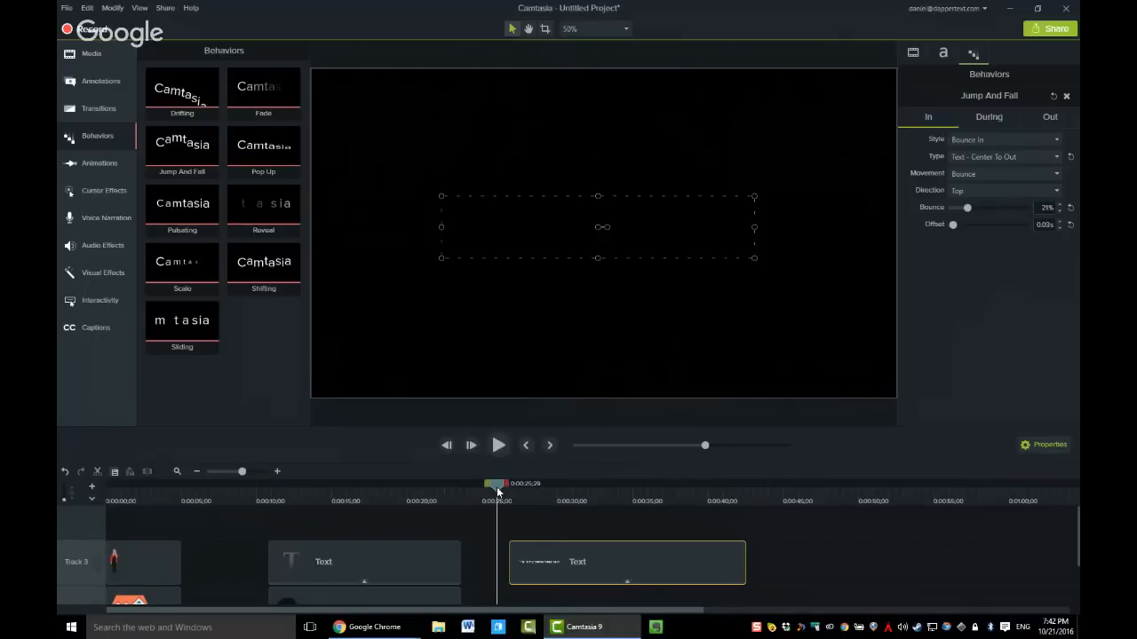
key("space")
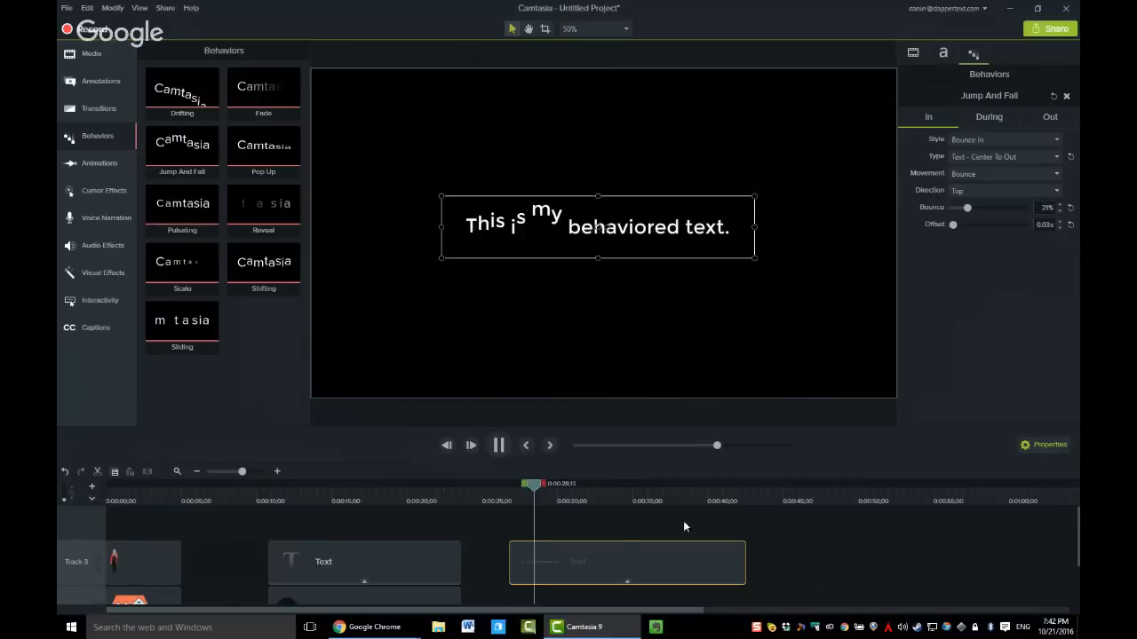
key("space")
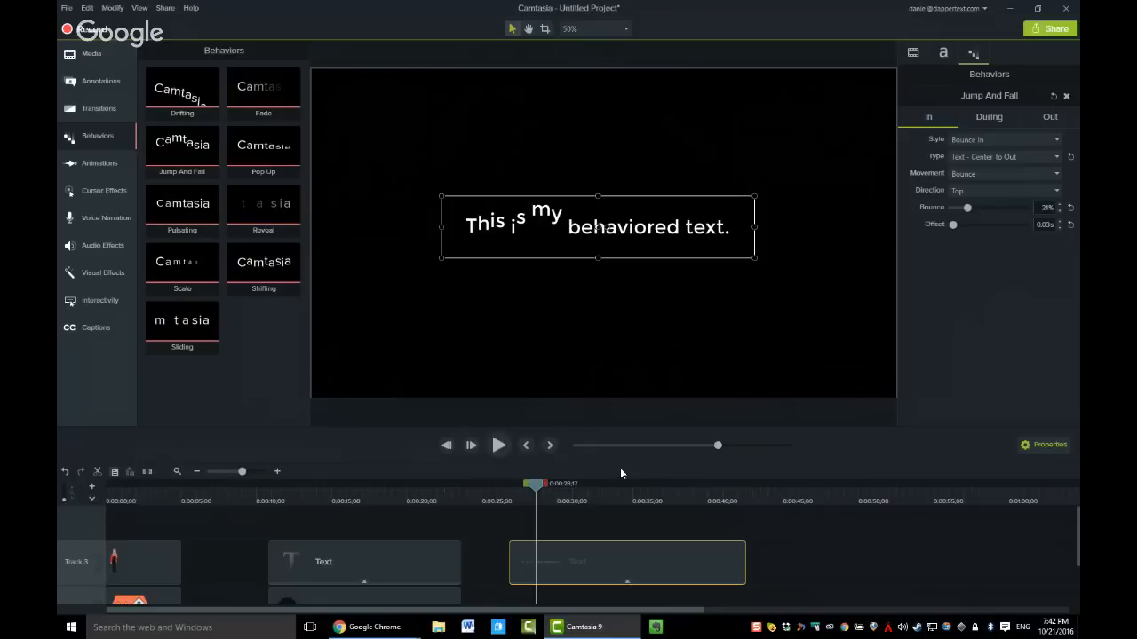
key("space")
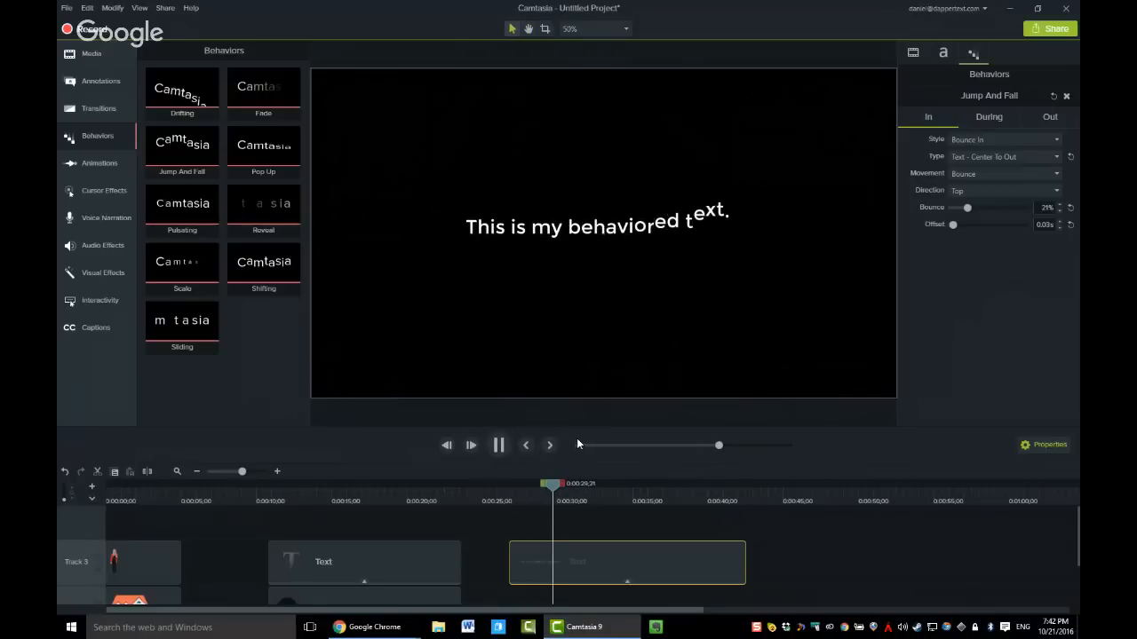
key("space")
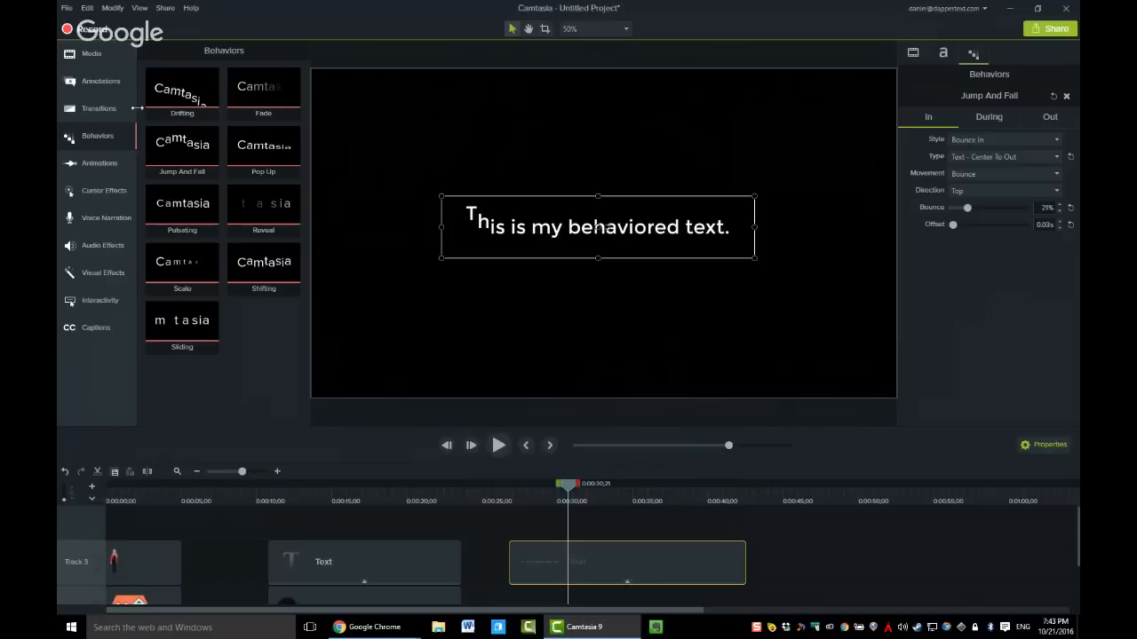
Browse the transitions, apply Fade to the start of the behaviored text callout, and preview it
left_click(103, 112)
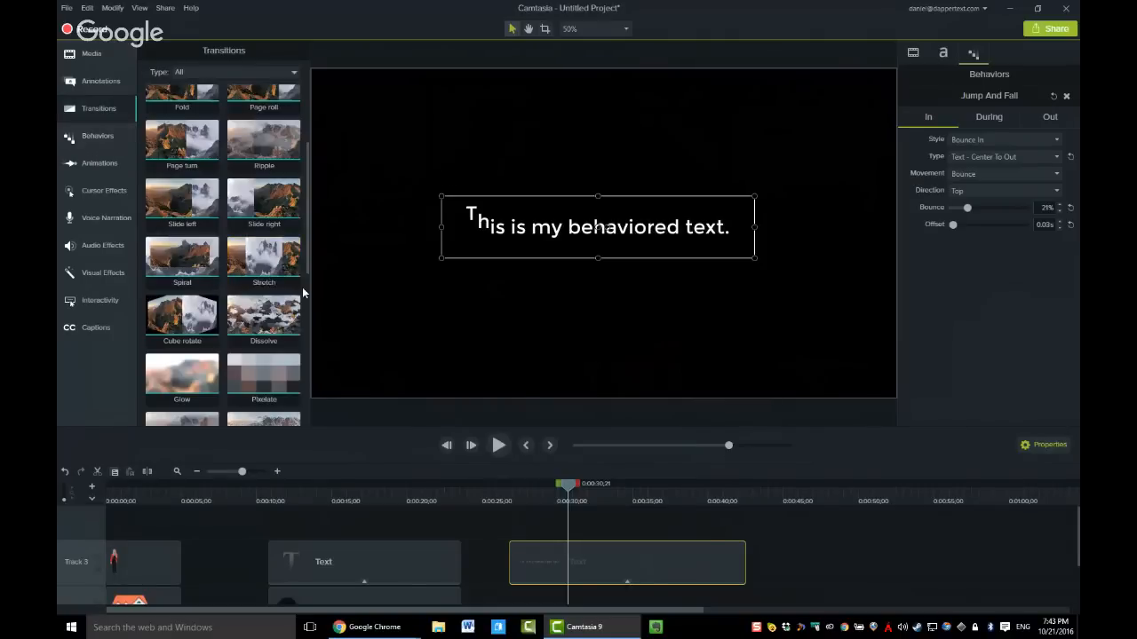
scroll(236, 190, "up", 3)
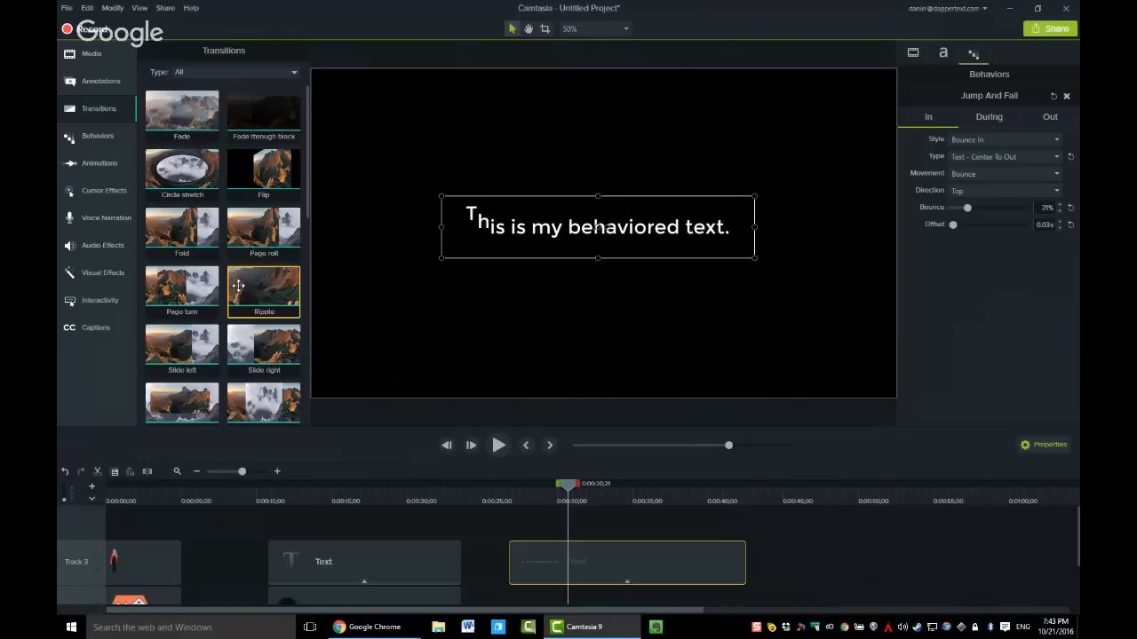
scroll(238, 285, "down", 3)
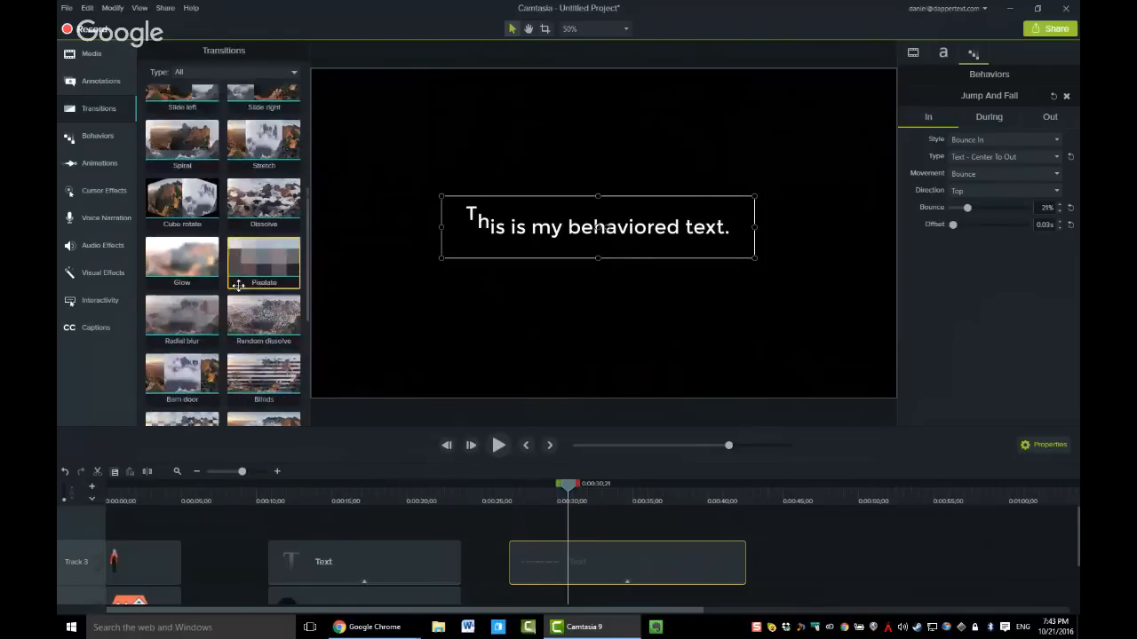
scroll(238, 285, "up", 3)
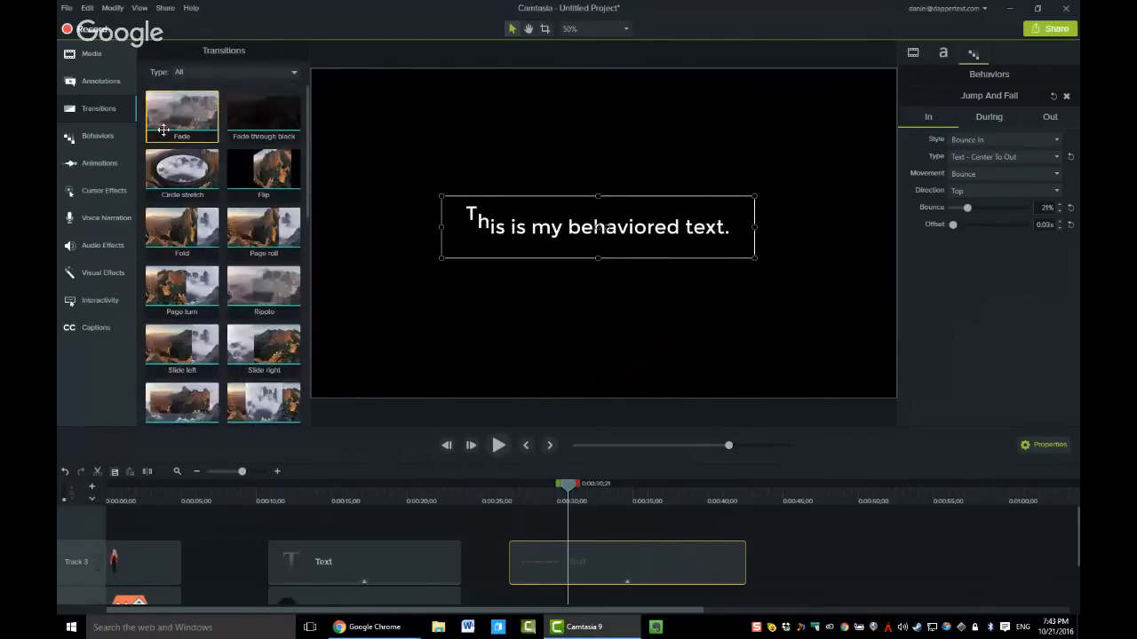
left_click_drag(177, 116, 522, 569)
left_click_drag(514, 493, 508, 494)
key("space")
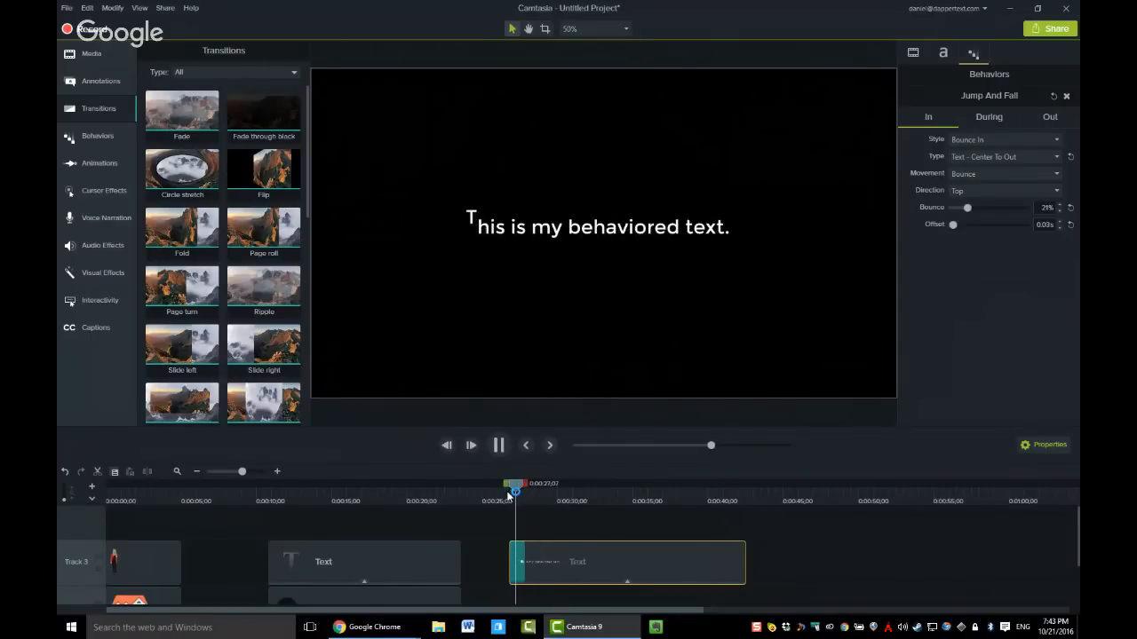
key("space")
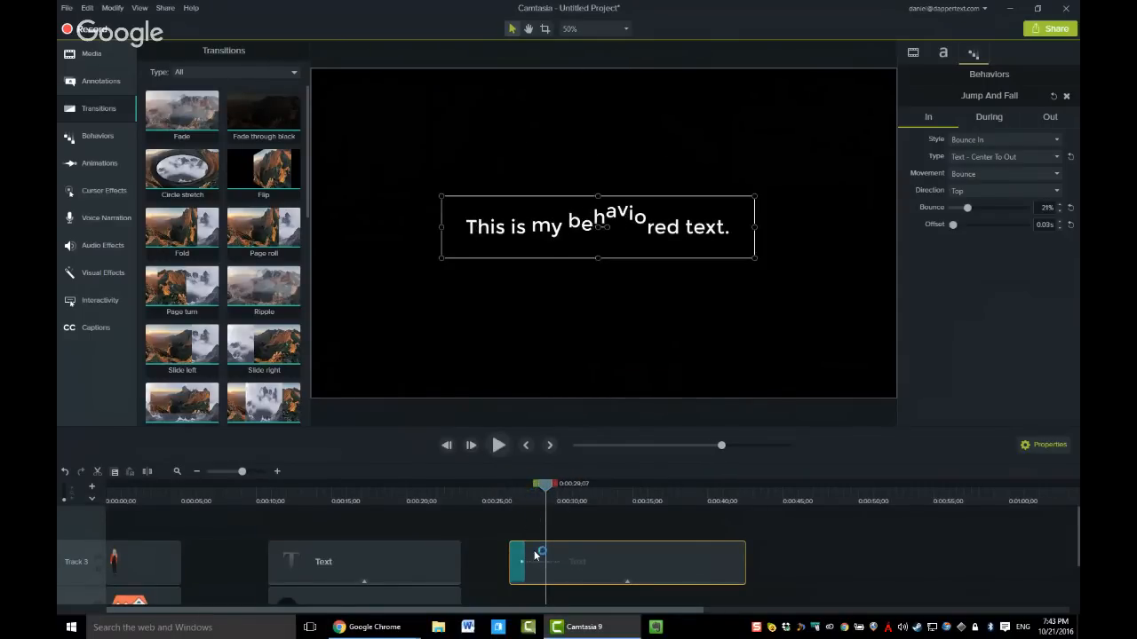
Lengthen the Fade transition at the callout's start to the playhead at 0:00:29;07 and play it from the beginning
left_click_drag(525, 556, 536, 555)
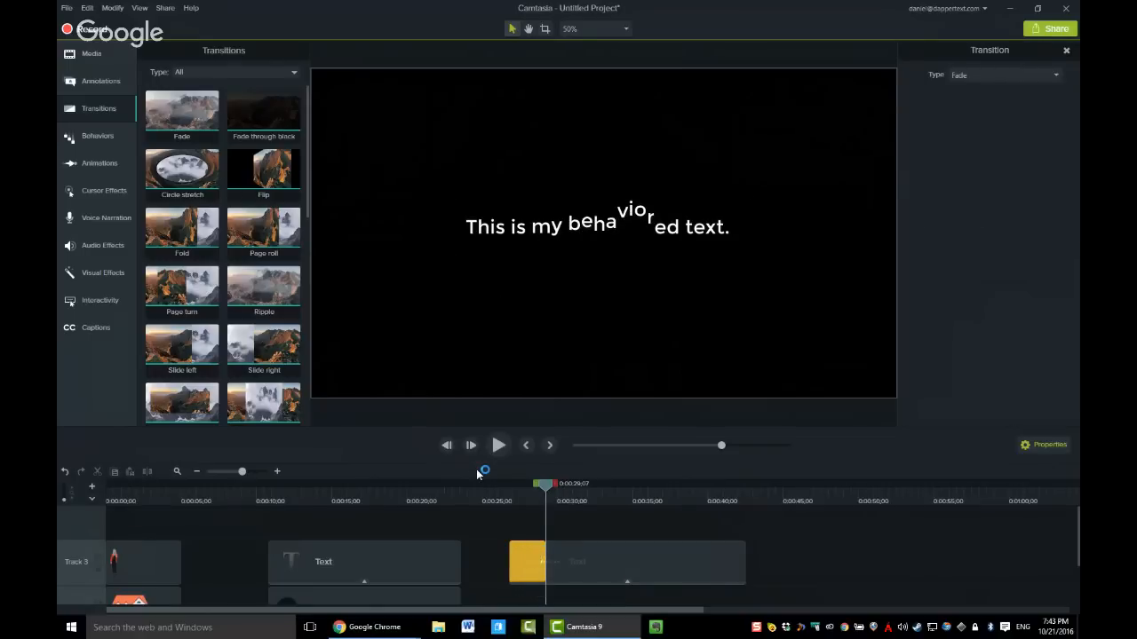
left_click(503, 497)
key("space")
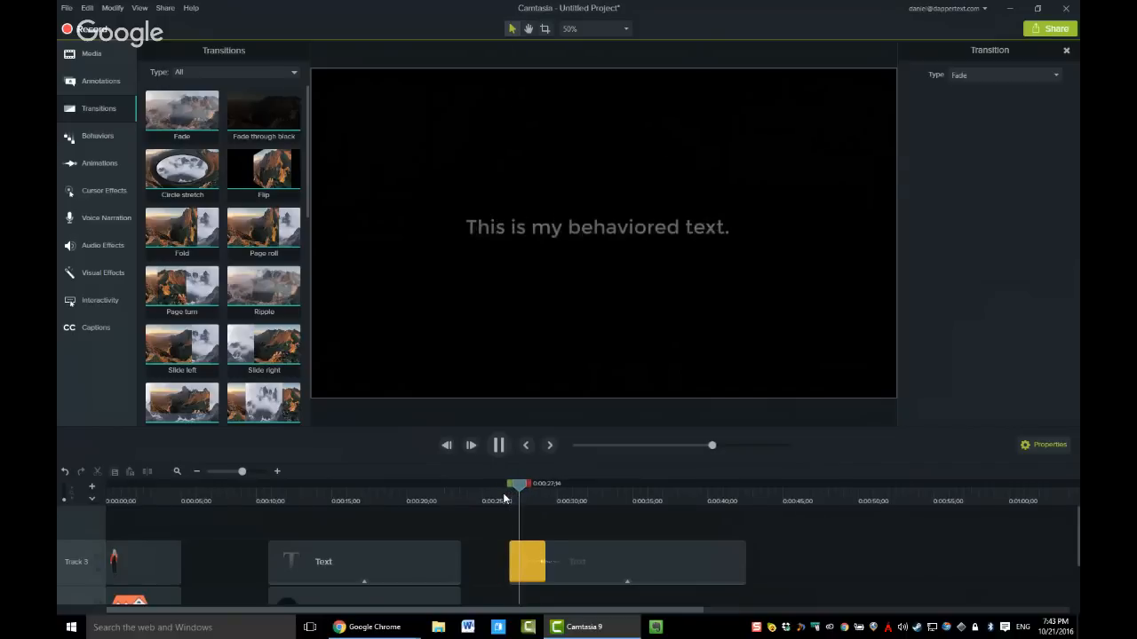
key("space")
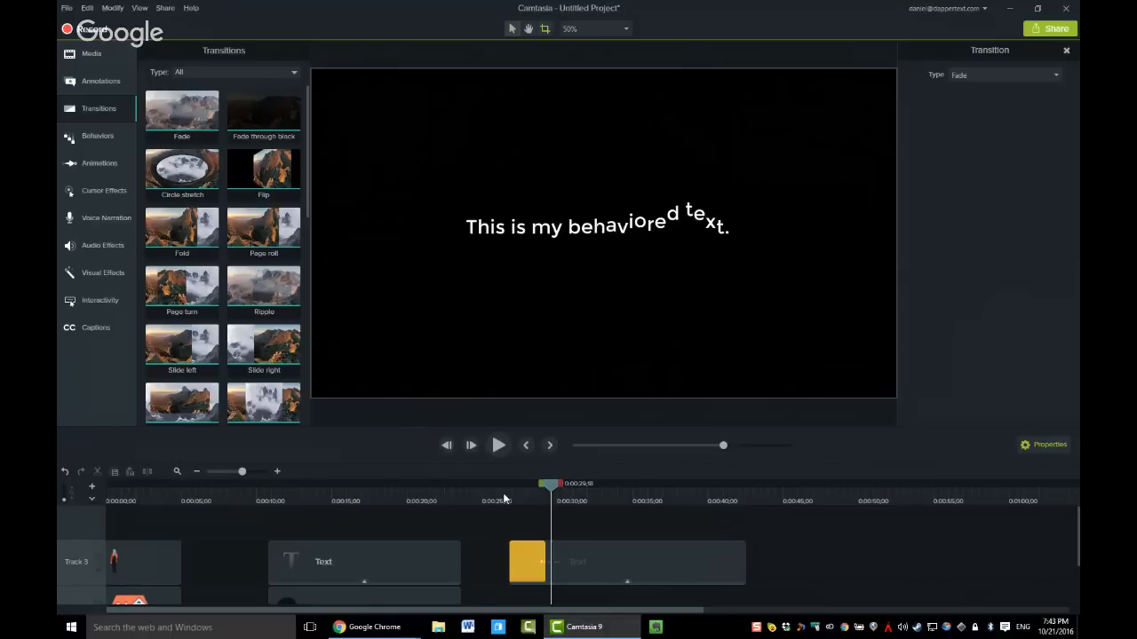
Switch to the Keynote presentation in Google Chrome and advance past the Behaviors slide
key("alt+Tab")
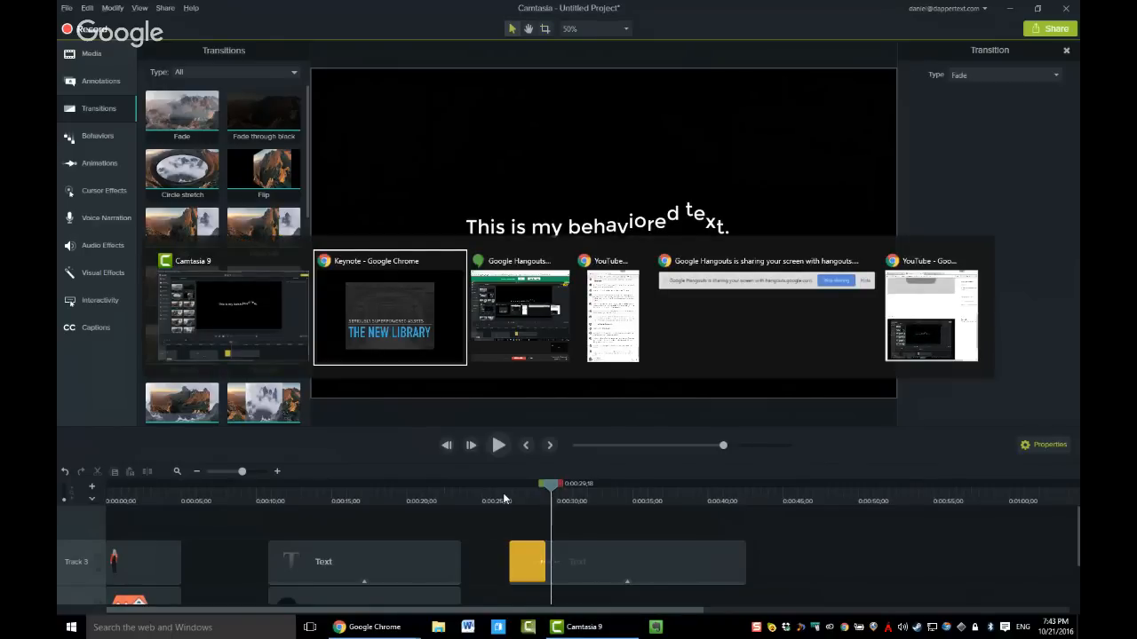
key("Right")
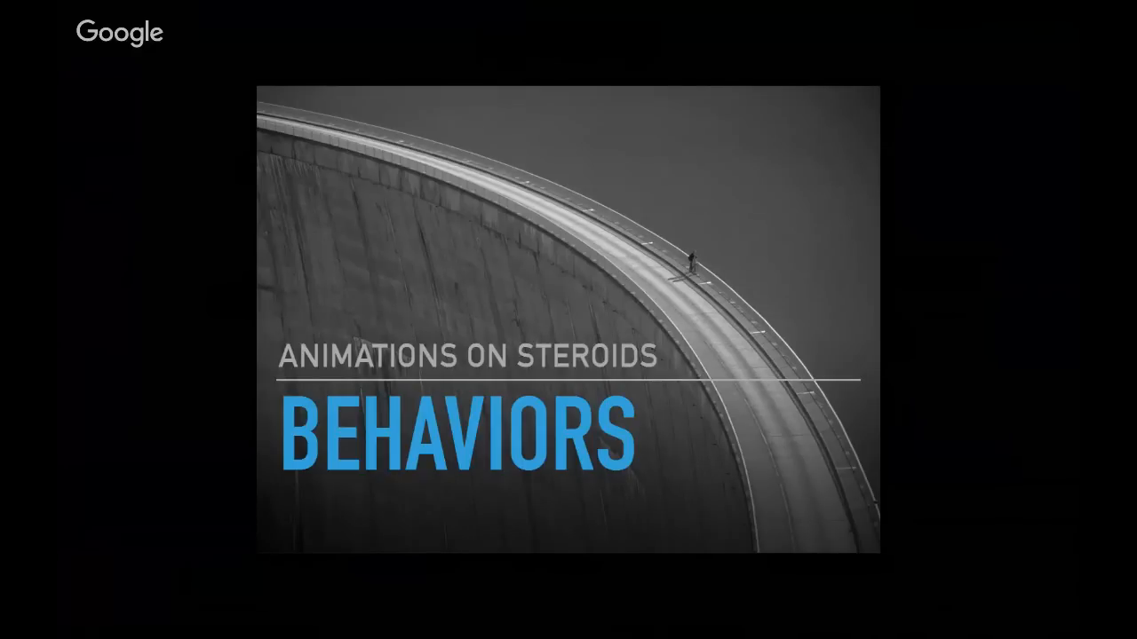
key("Right")
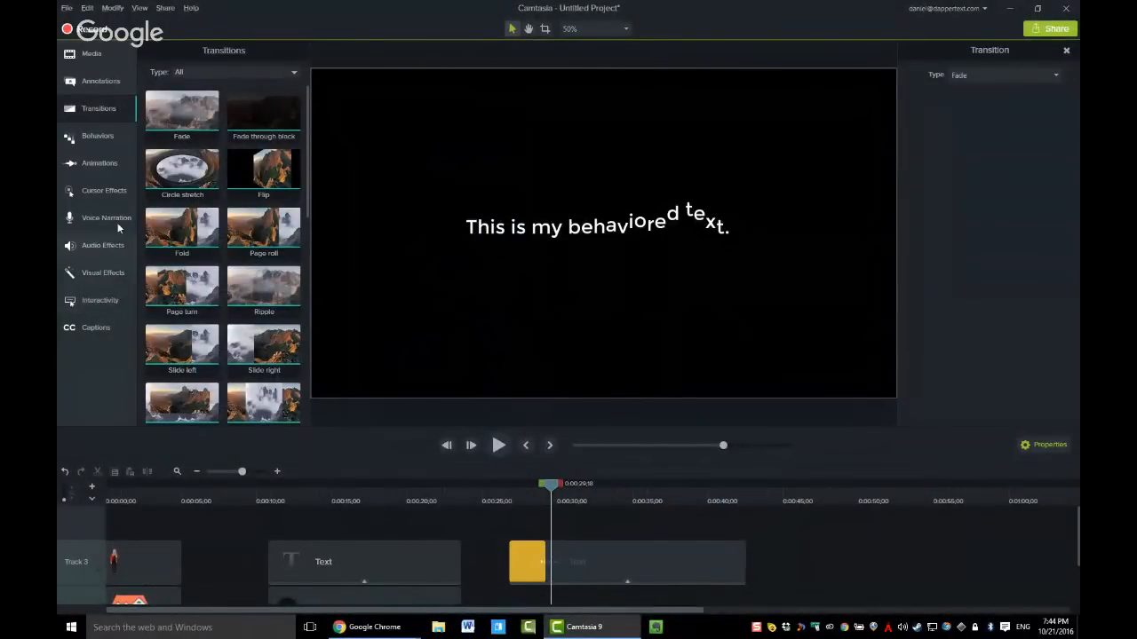
Open the voice narration tools in Camtasia and place the cursor in the script area
left_click(116, 218)
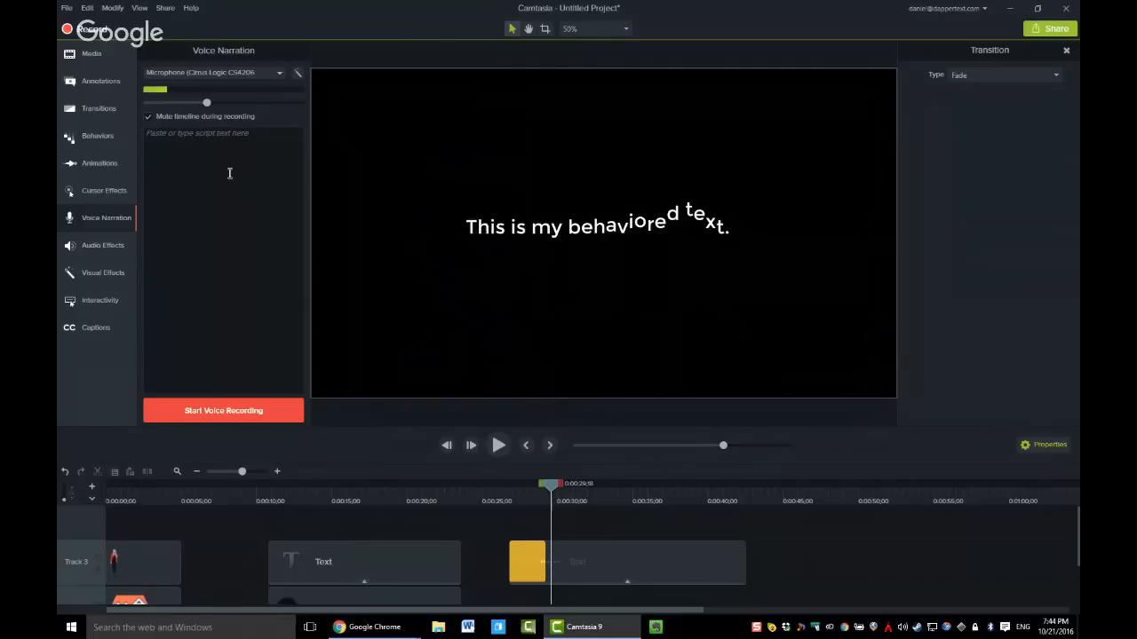
left_click(230, 174)
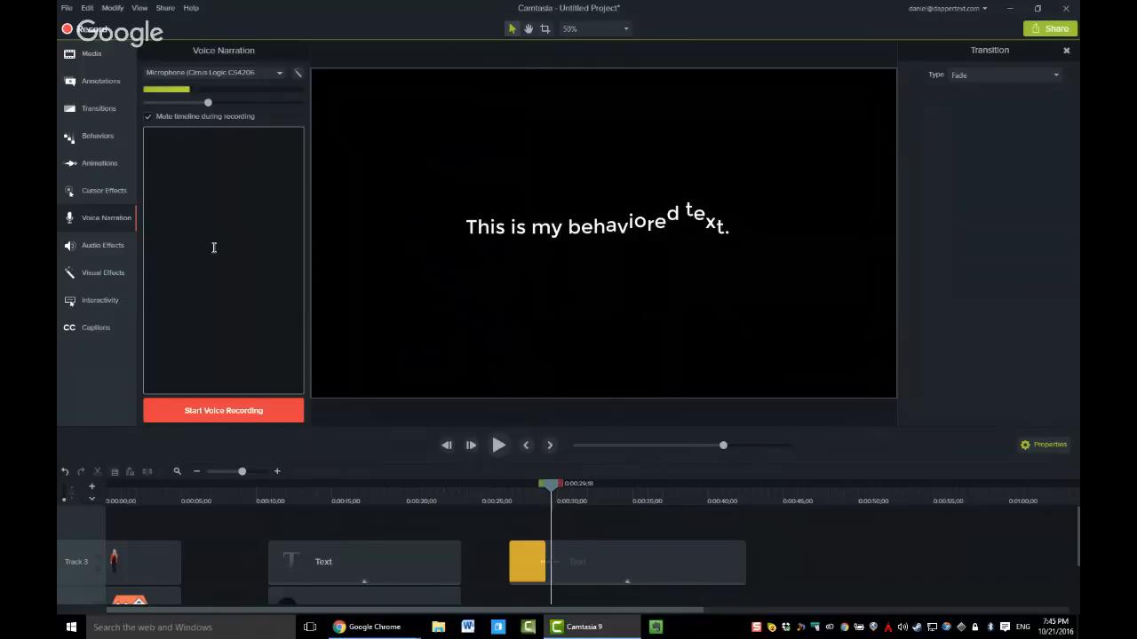
Add a quiz to the timeline at 0:00:29;18 and set its question to "What color is the sky?"
left_click(94, 304)
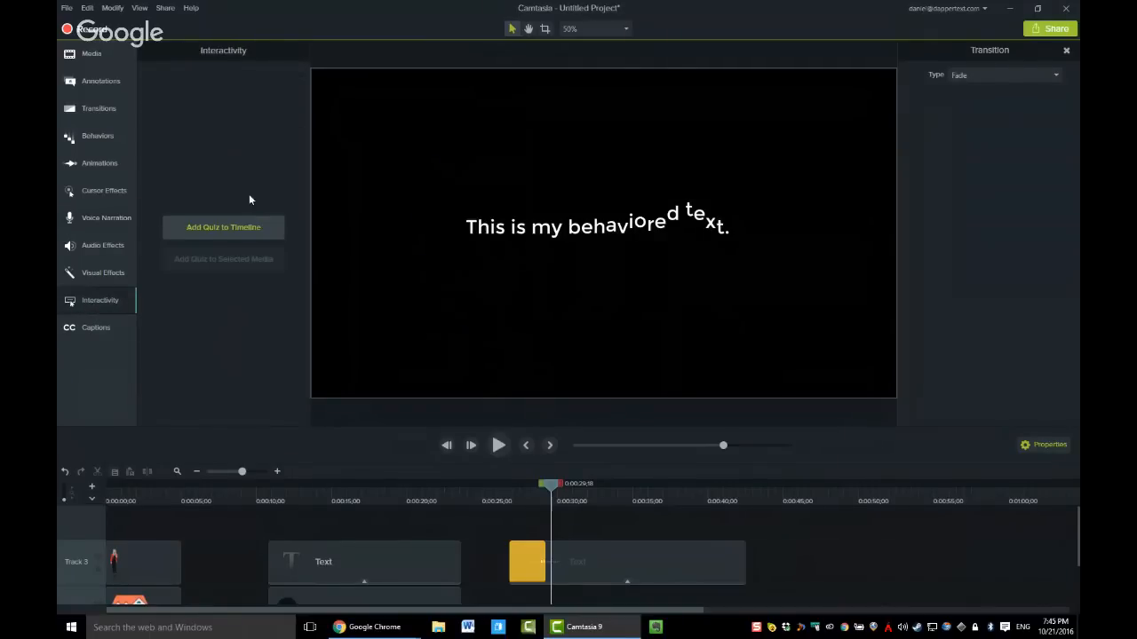
left_click(230, 226)
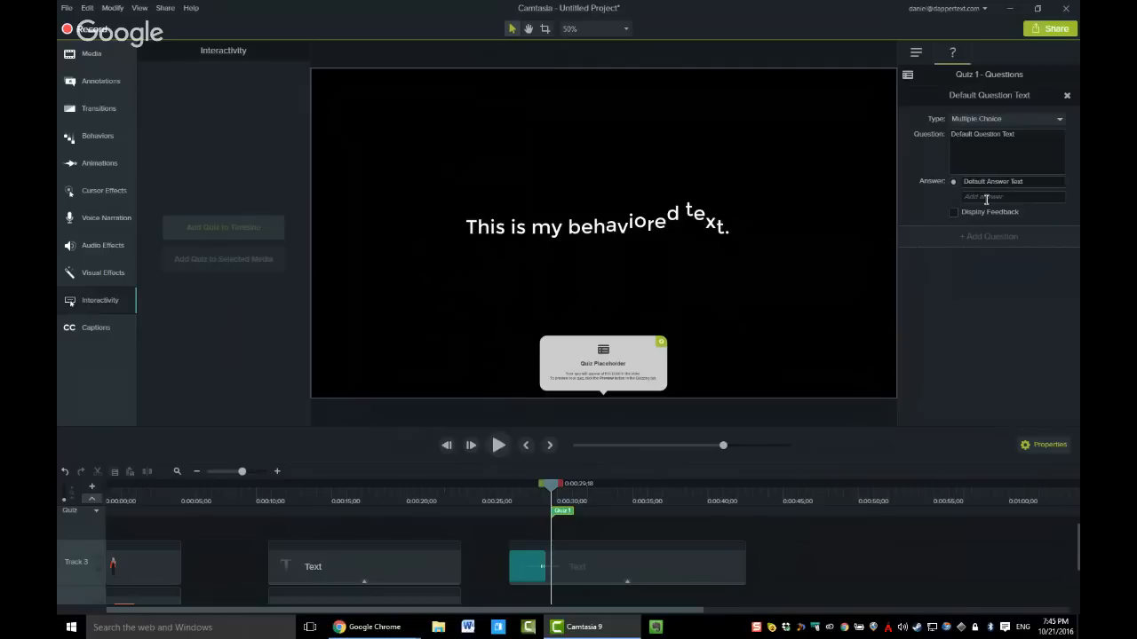
left_click(1011, 138)
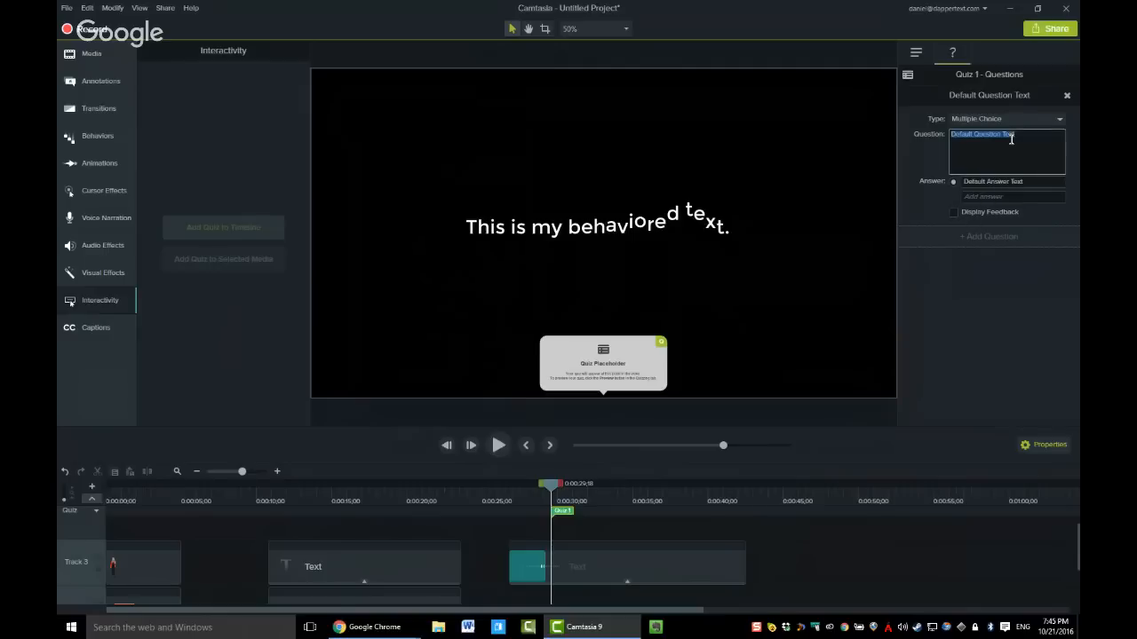
type("What color is the sky?")
Enter "blue", "fuscia" and "magenta" as the multiple-choice answers to the sky question
left_click(1023, 182)
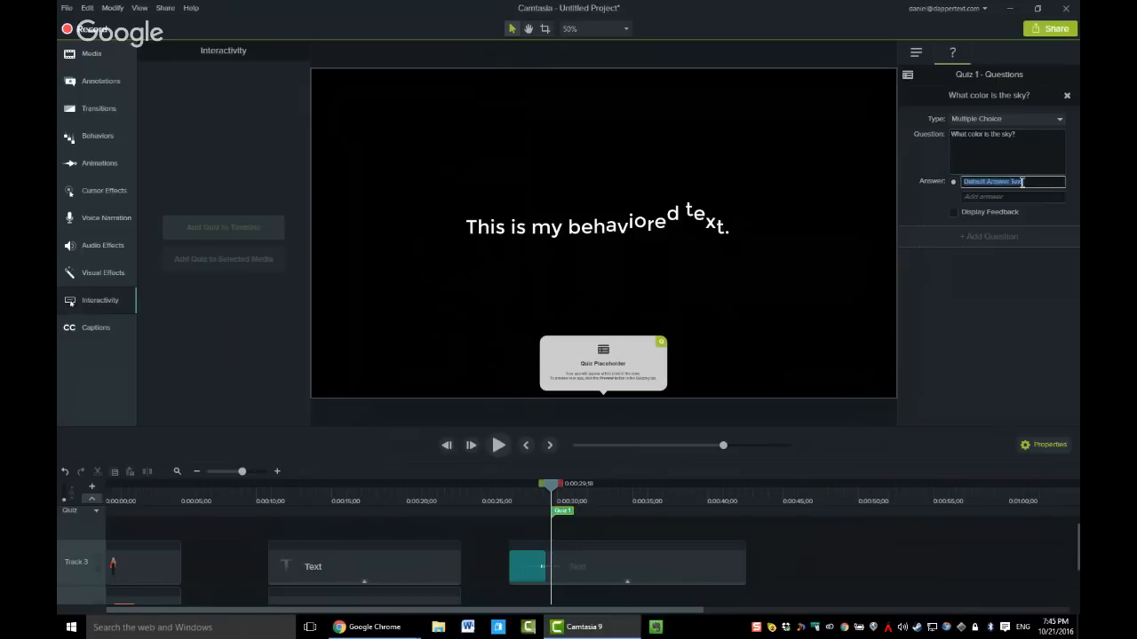
type("blue")
key("Tab")
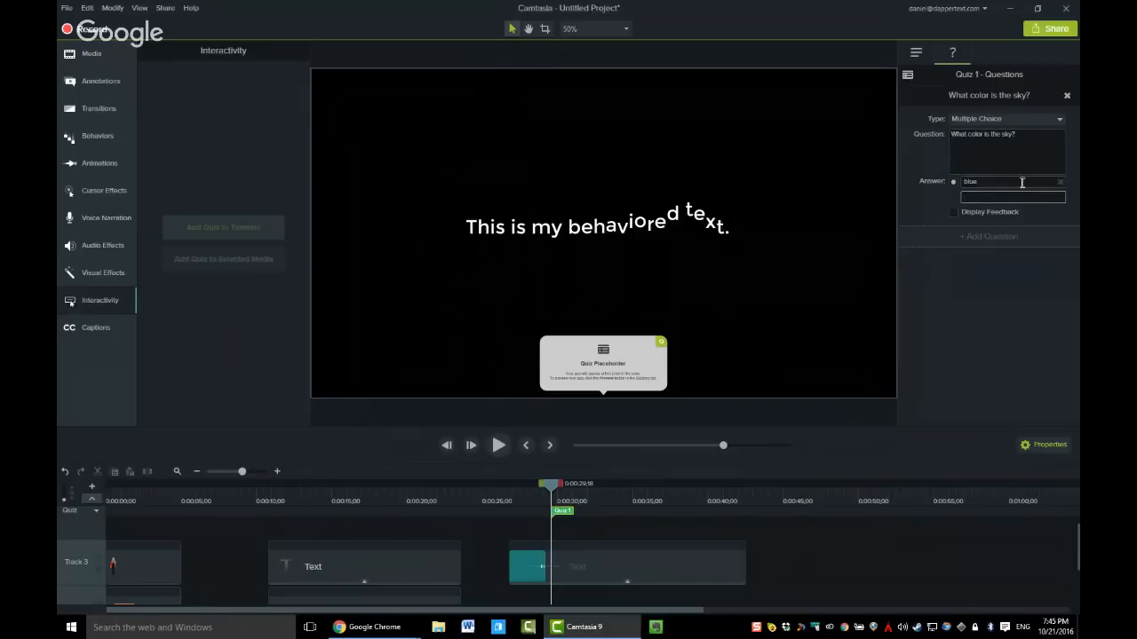
type("fuscia")
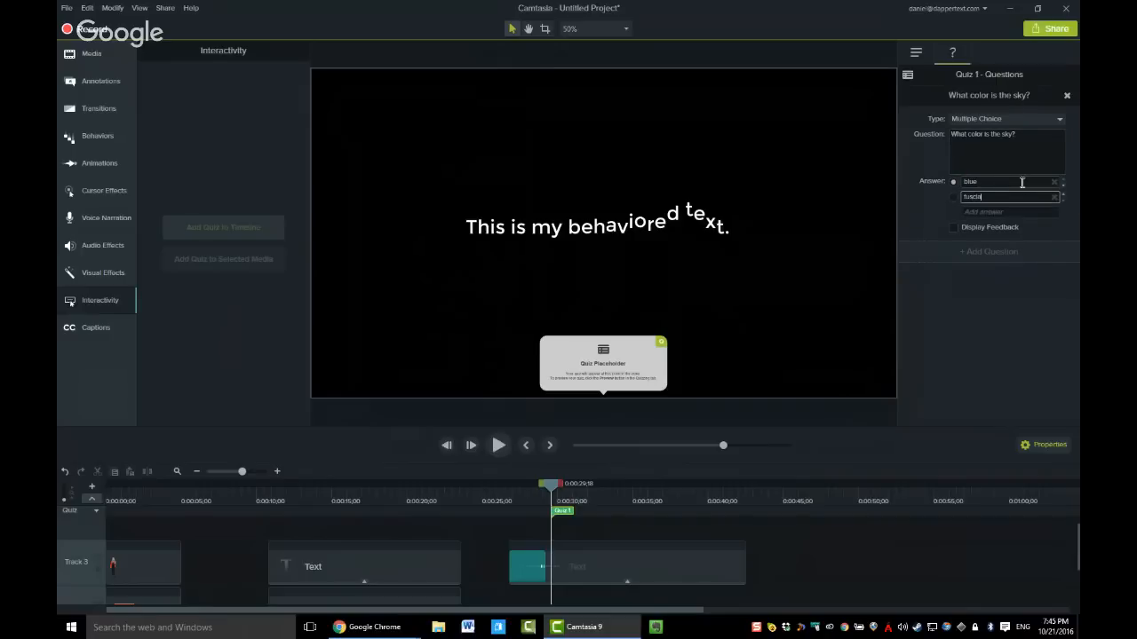
key("Tab")
type("magenta")
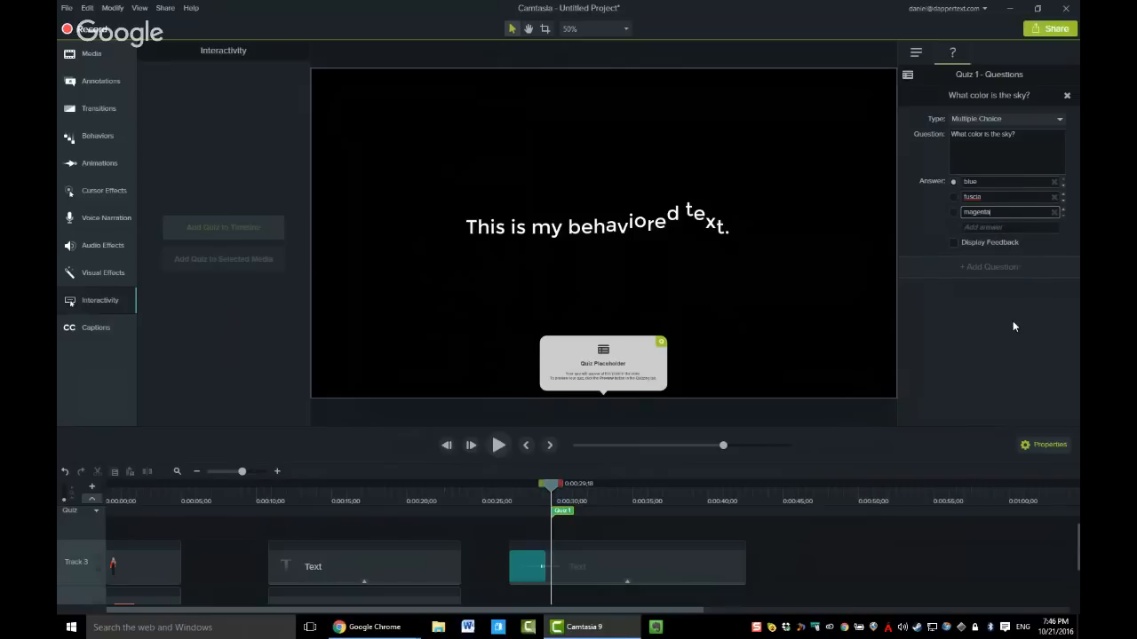
Enable Display Feedback for the sky question and go through its correct and incorrect feedback text fields
left_click(1015, 322)
left_click(989, 182)
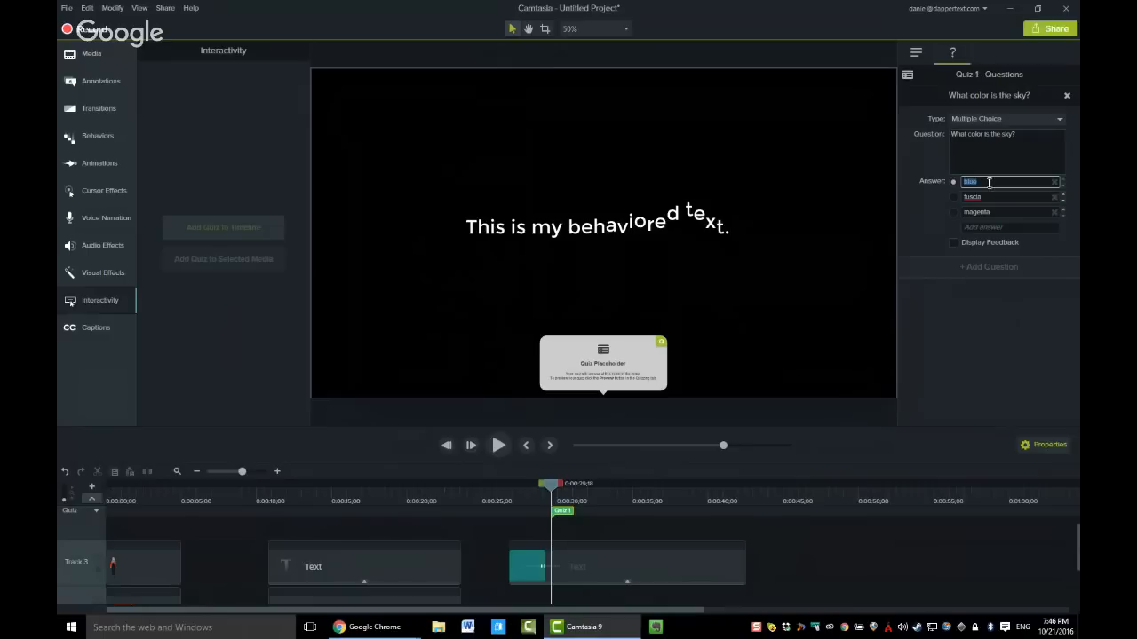
left_click(953, 243)
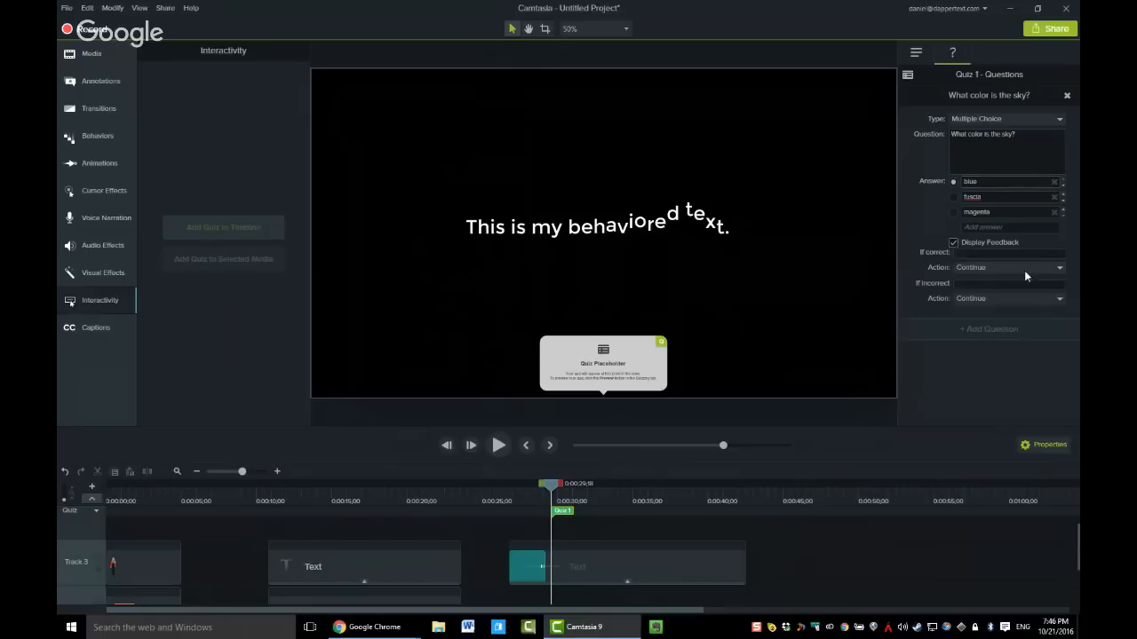
left_click(997, 253)
left_click(974, 284)
Review the available follow-up actions for correct and incorrect answers to the sky question, leaving both at Continue
left_click(1056, 270)
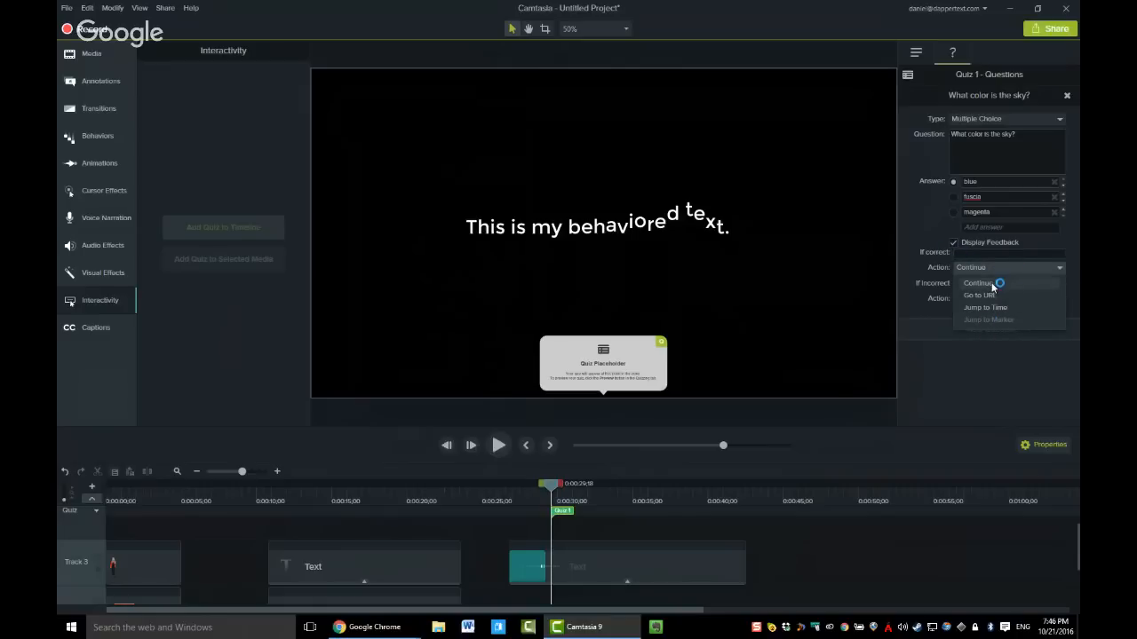
left_click(1006, 385)
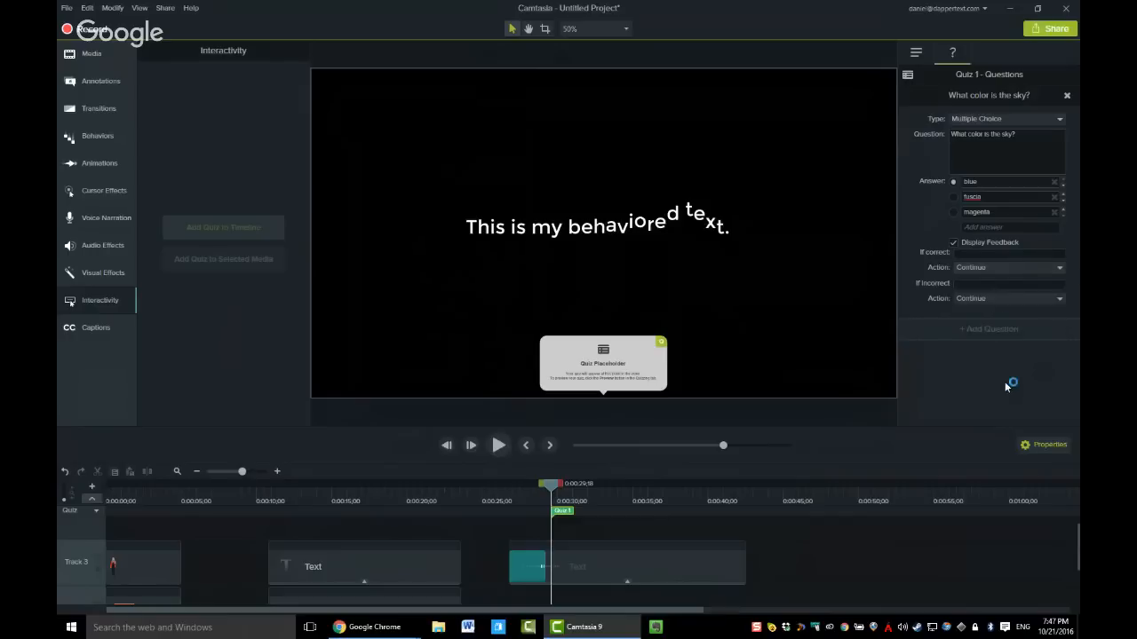
left_click(985, 299)
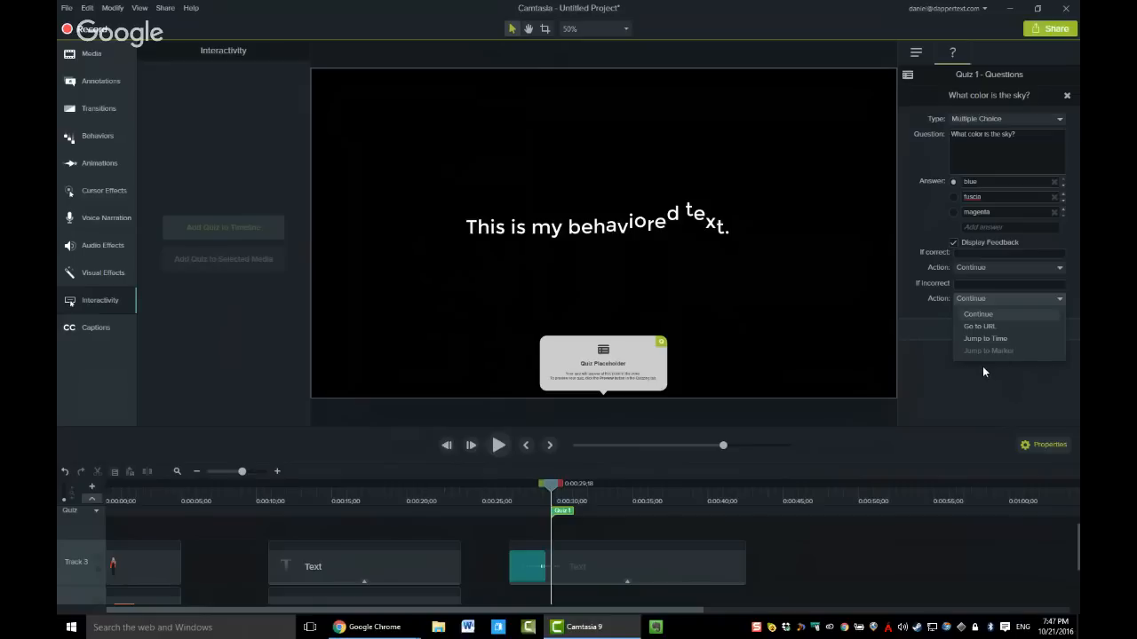
left_click(983, 371)
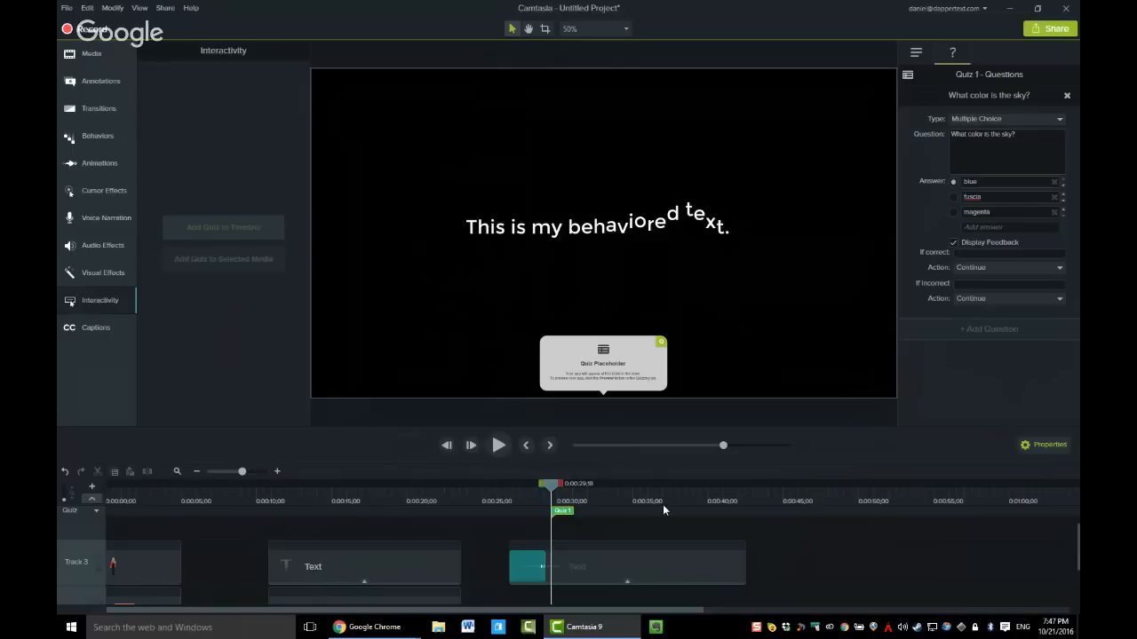
Switch to the slide presentation and advance to the New Idiosyncrasies slide
key("alt+Tab")
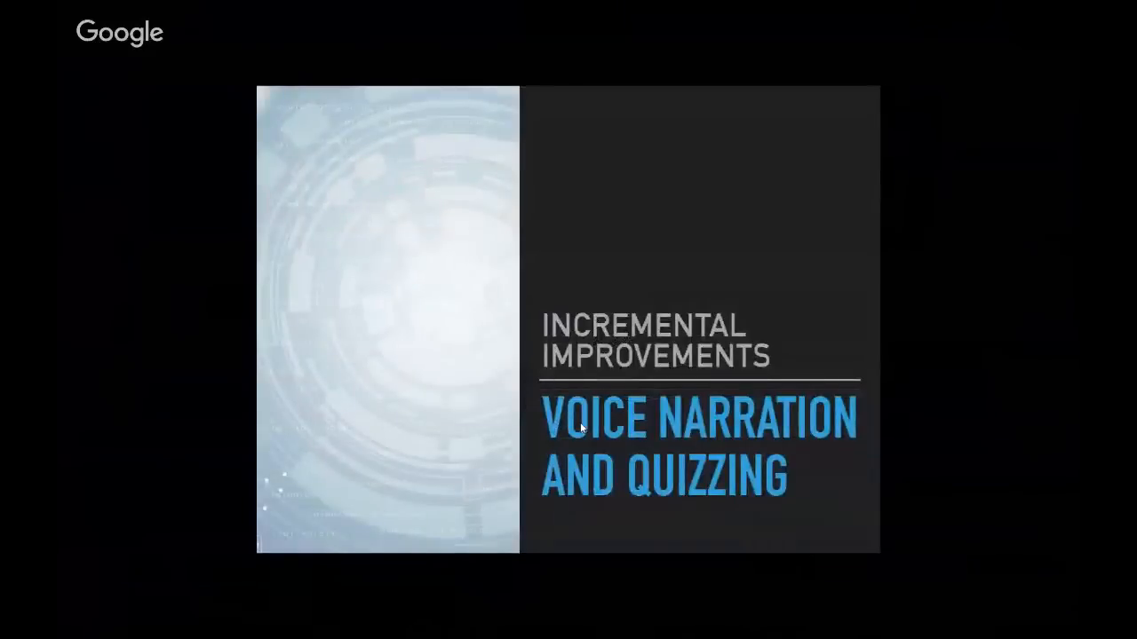
key("Right")
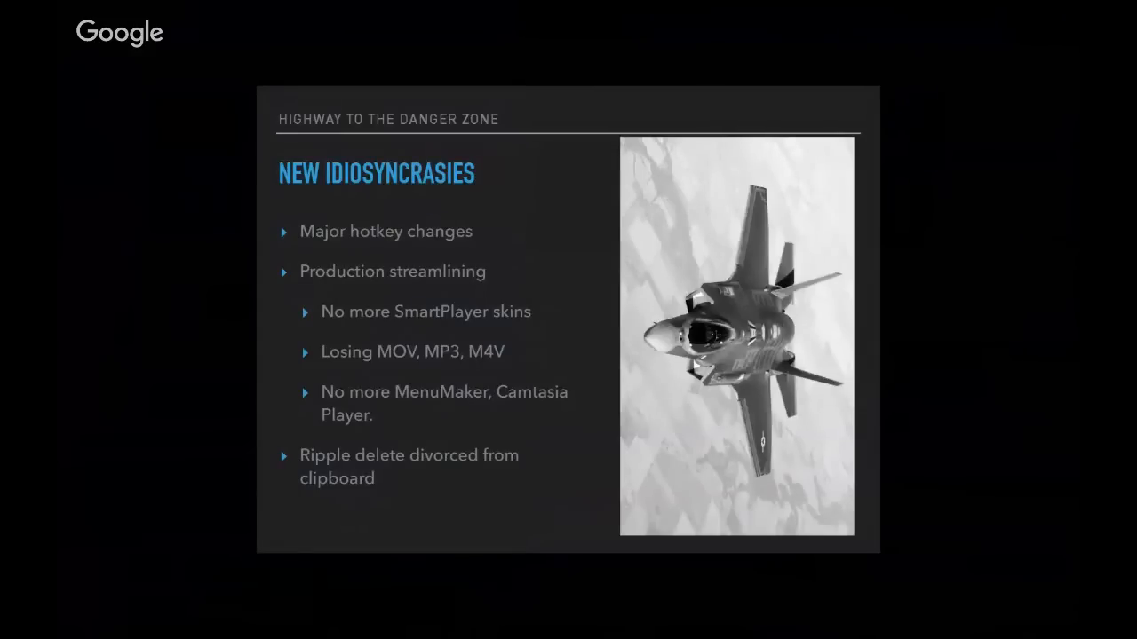
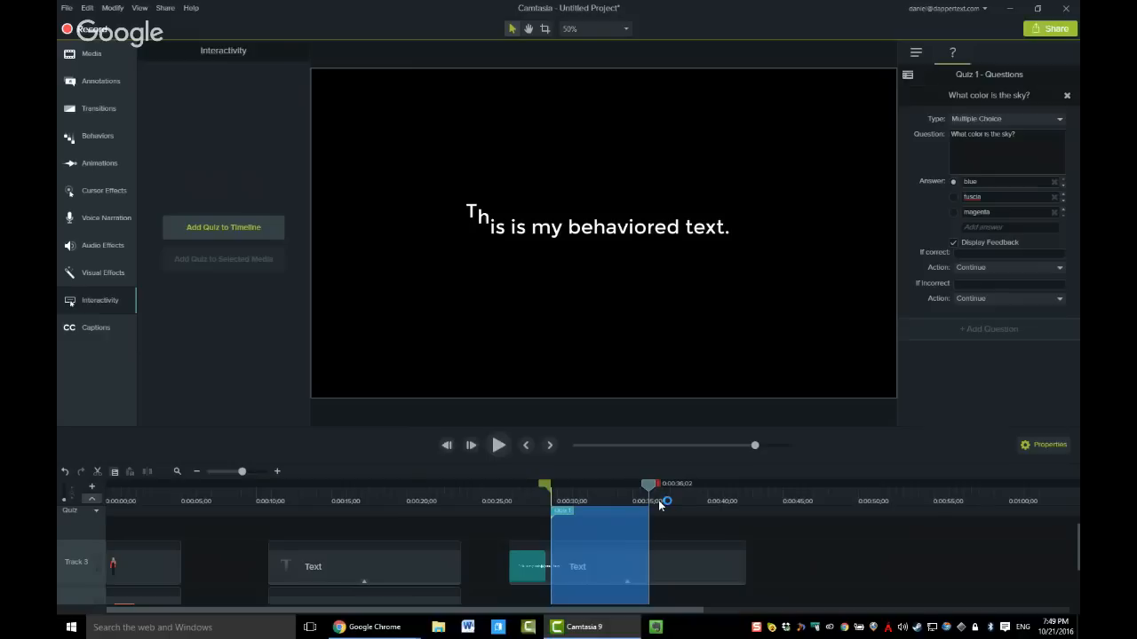
Try deleting and cutting the selected timeline range from 0:00:29;18 to 0:00:36;02, undoing each edit
key("Delete")
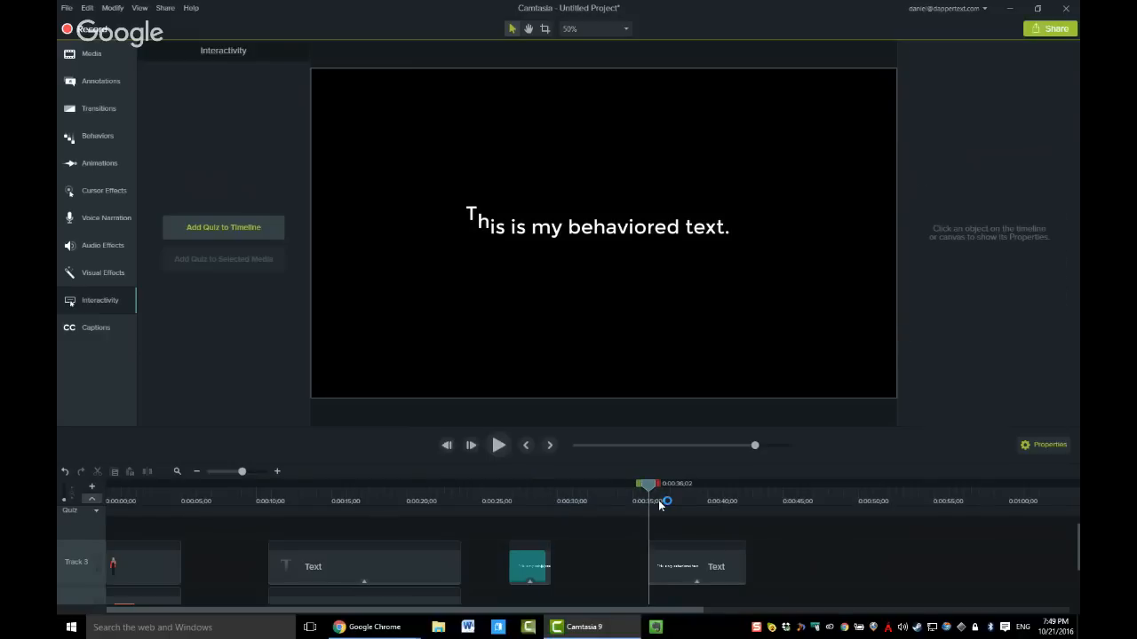
key("ctrl+z")
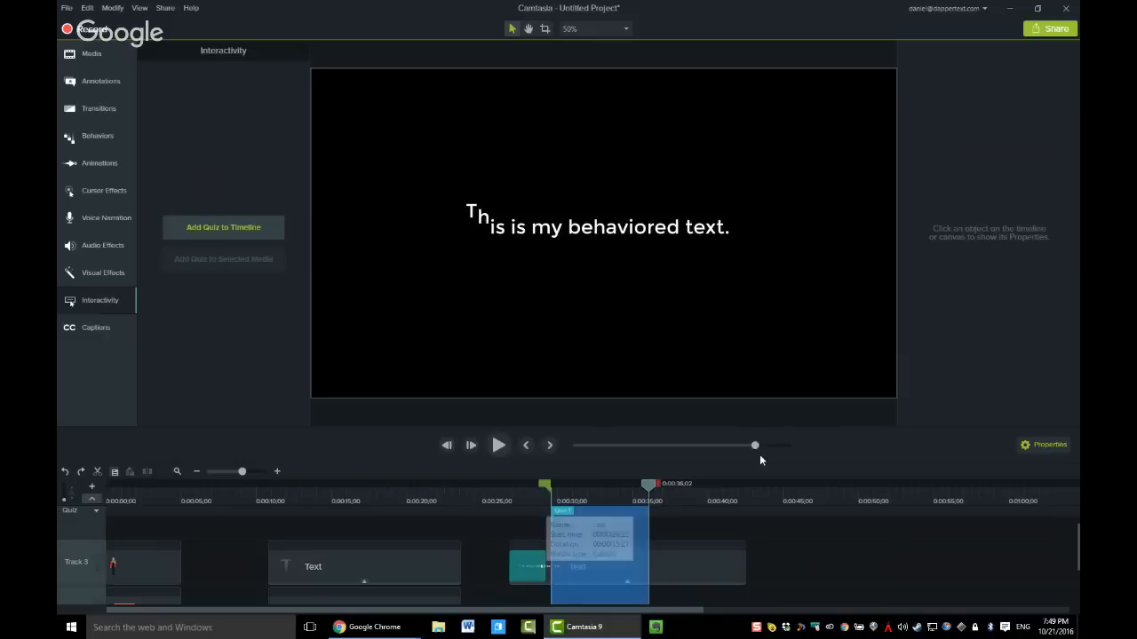
key("ctrl+x")
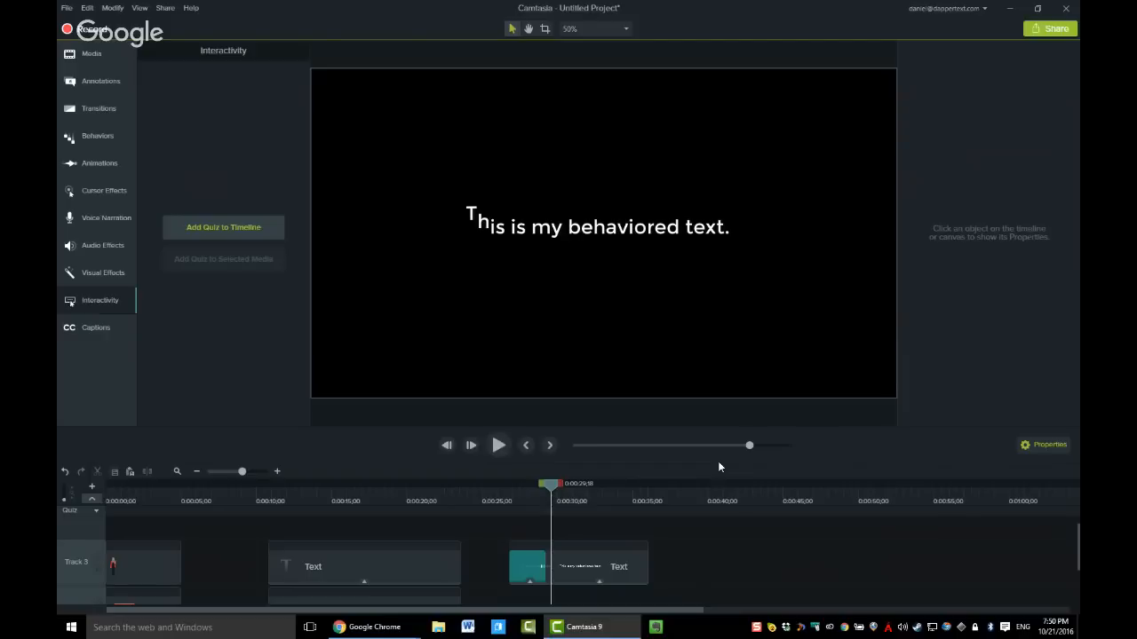
key("ctrl+v")
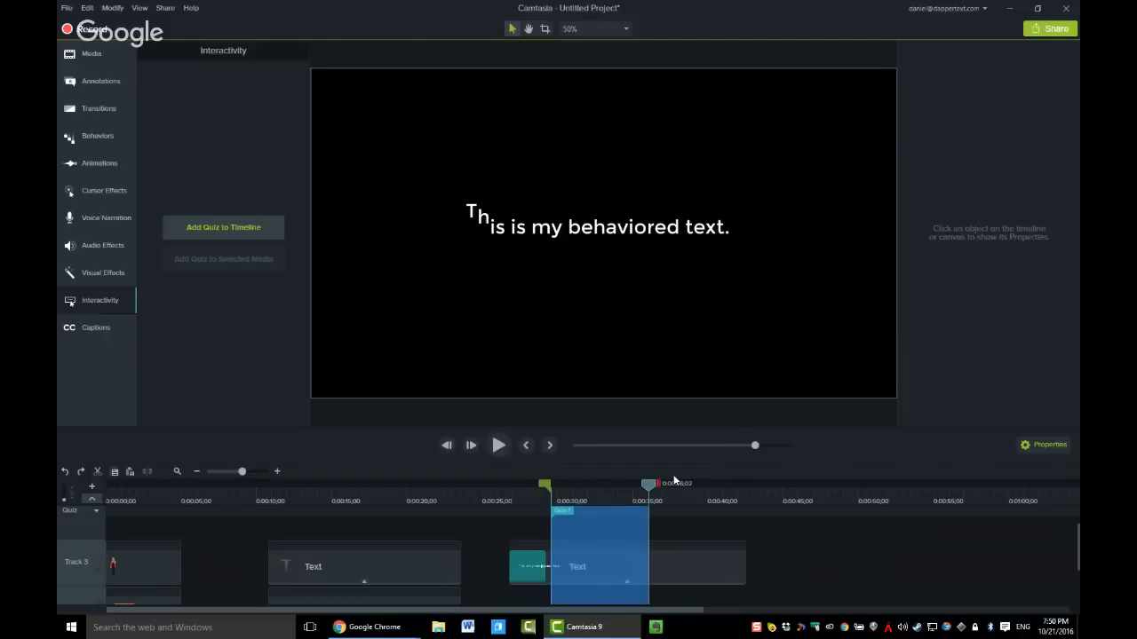
Ripple delete the selected timeline range from 0:00:29;18 to 0:00:36;02
key("ctrl+z")
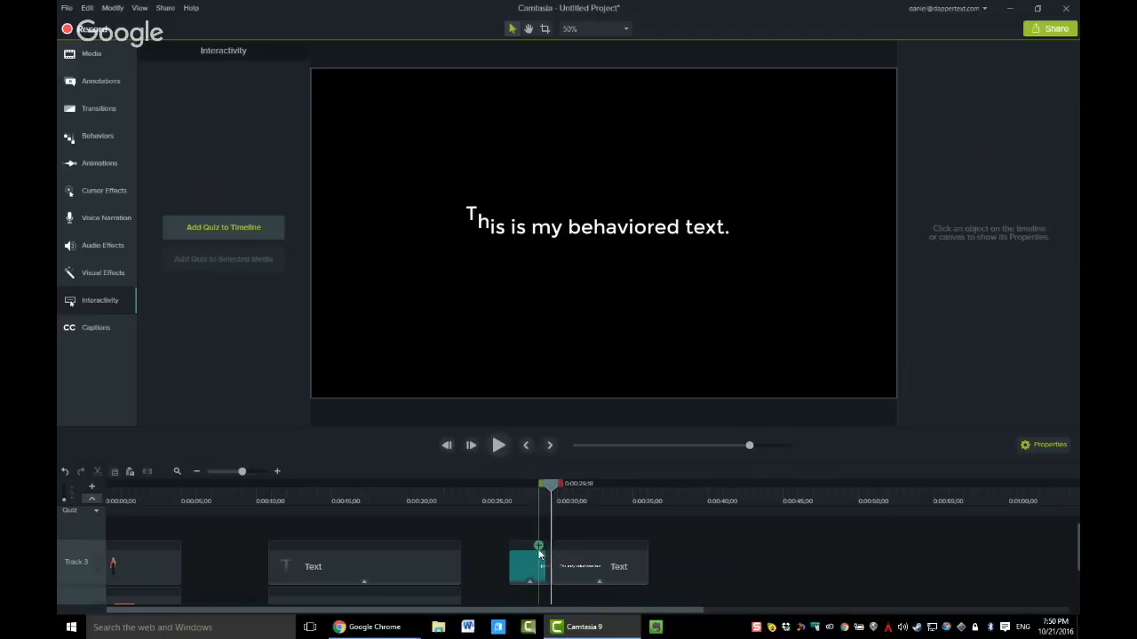
mouse_move(540, 552)
left_mouse_down()
mouse_move(582, 552)
mouse_move(539, 552)
left_mouse_up()
key("super")
key("super")
scroll(391, 547, "down", 2)
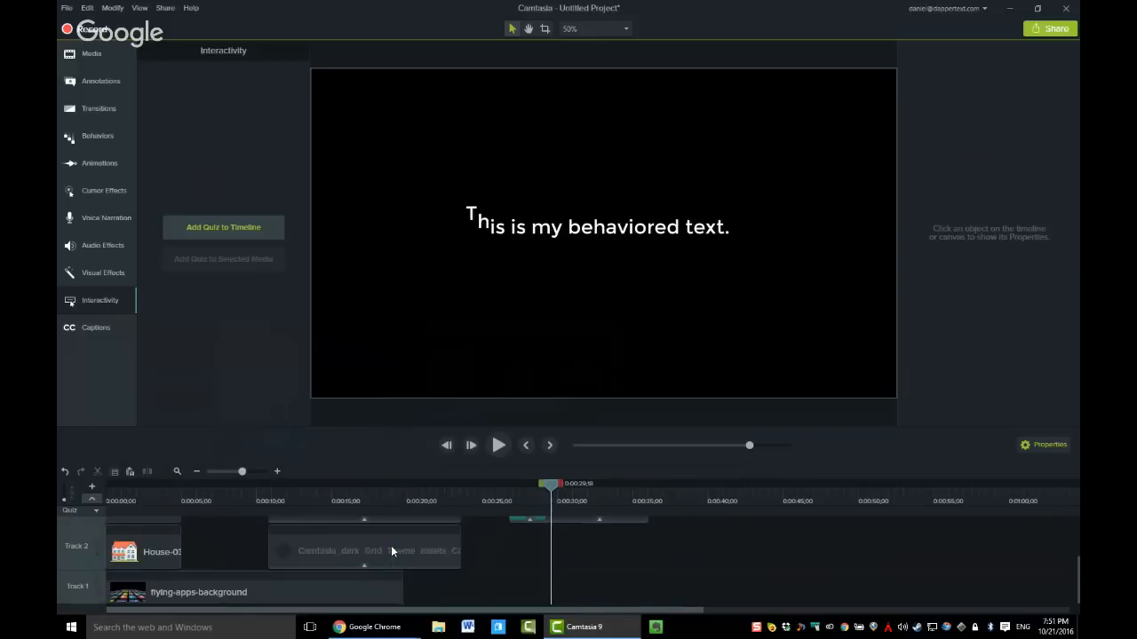
scroll(391, 551, "up", 2)
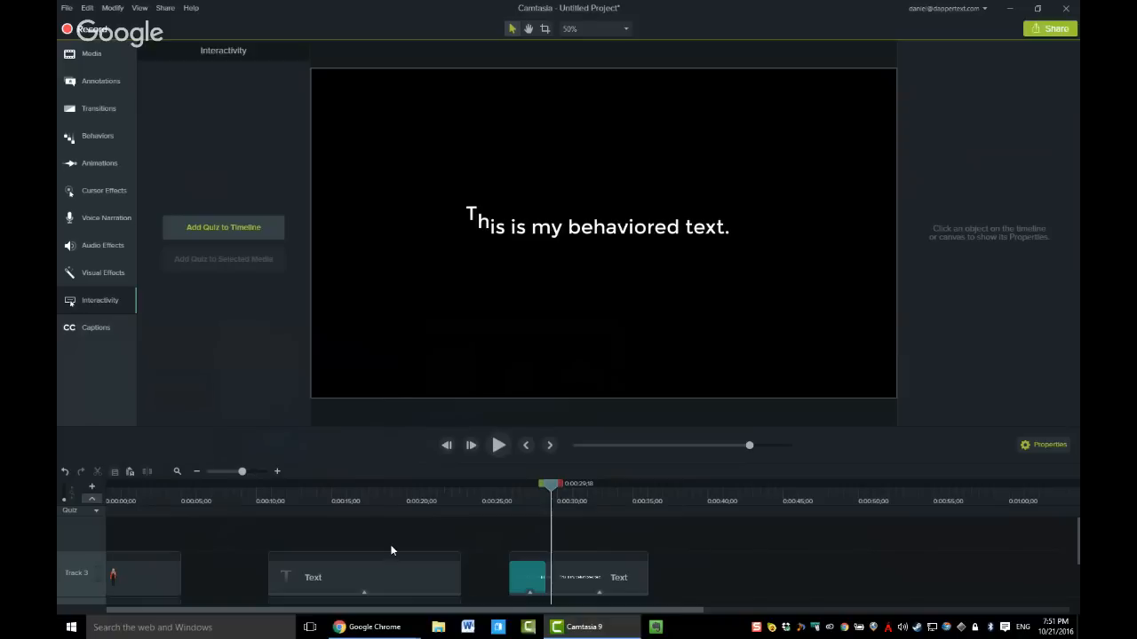
Return the playhead to the start of the timeline and review the Program, Timing, Partners, Hotkeys, Canvas and Advanced preferences
left_click_drag(306, 491, 80, 470)
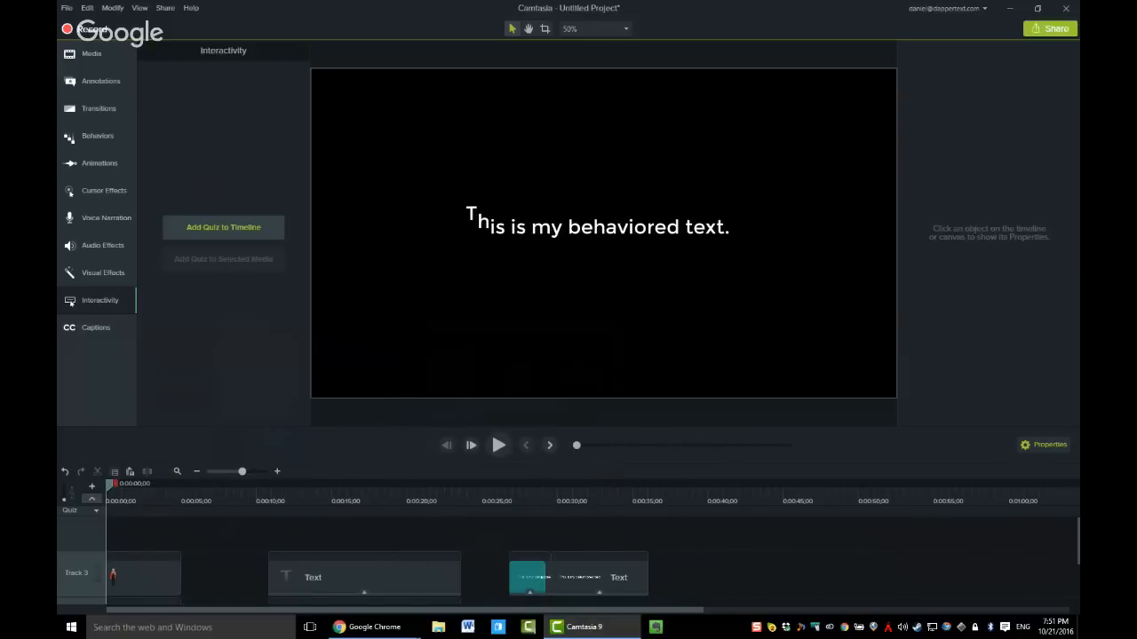
left_click(88, 8)
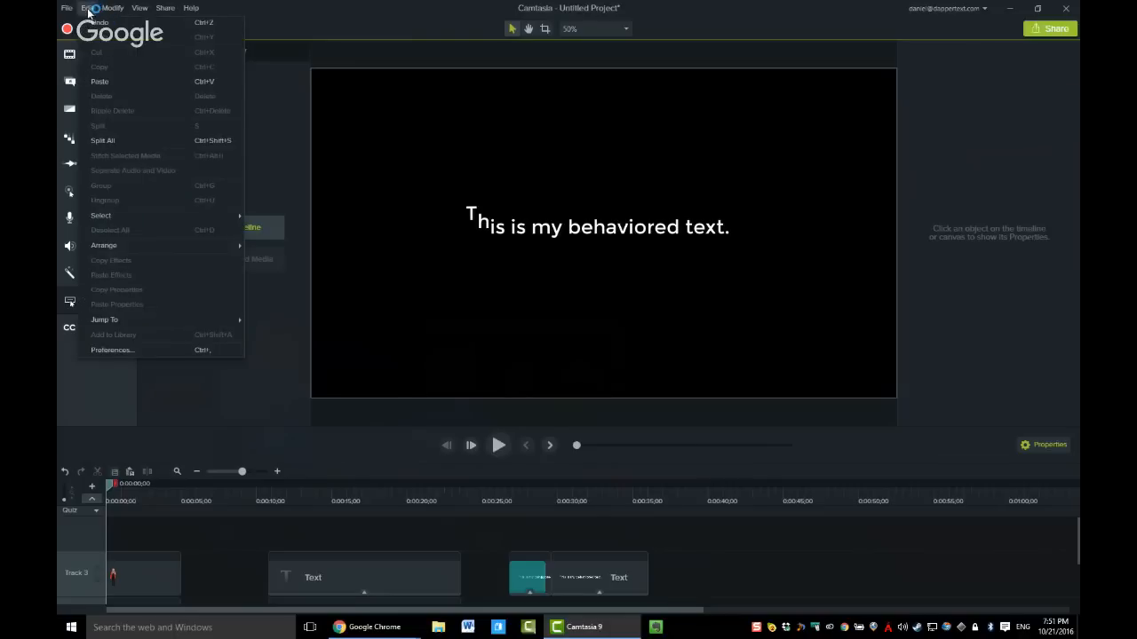
left_click(142, 350)
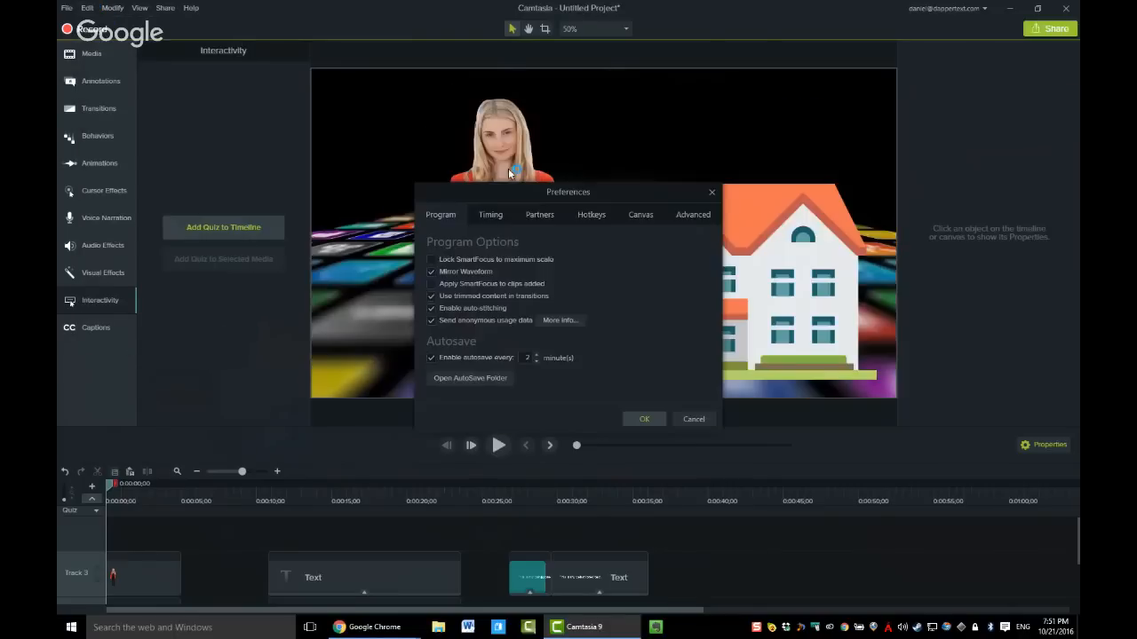
left_click(492, 221)
left_click(535, 219)
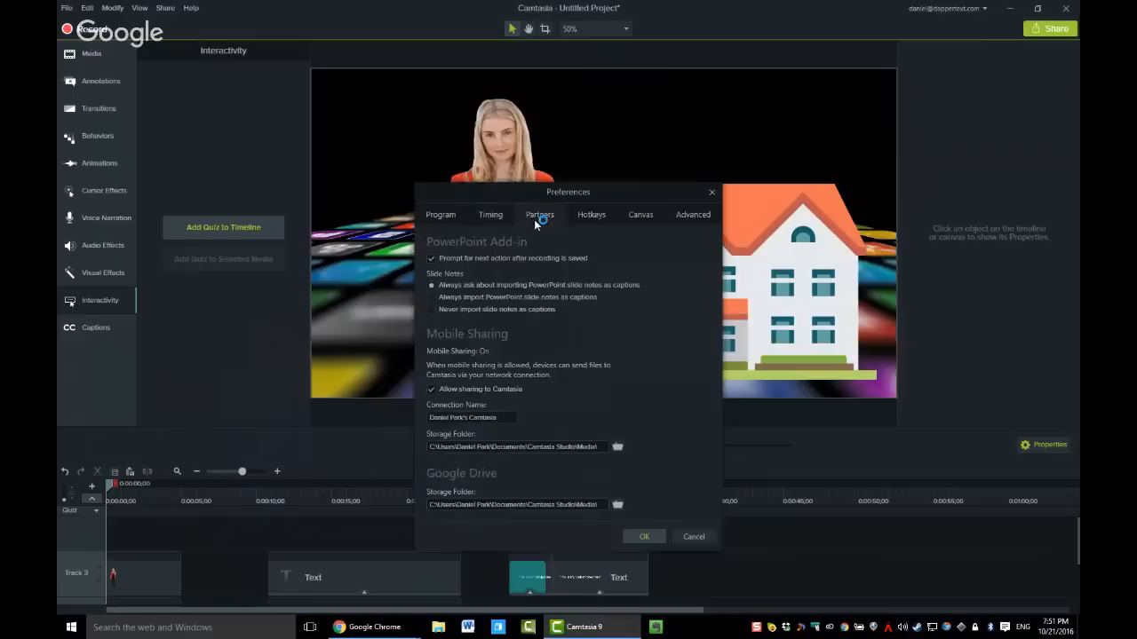
left_click(592, 217)
left_click(652, 218)
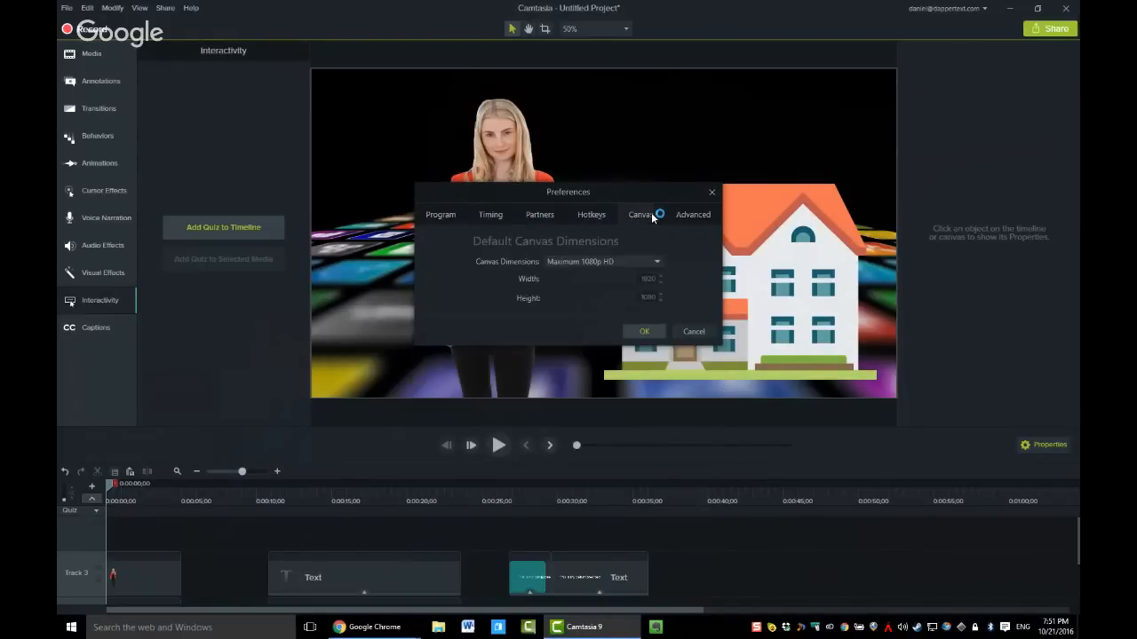
left_click(679, 215)
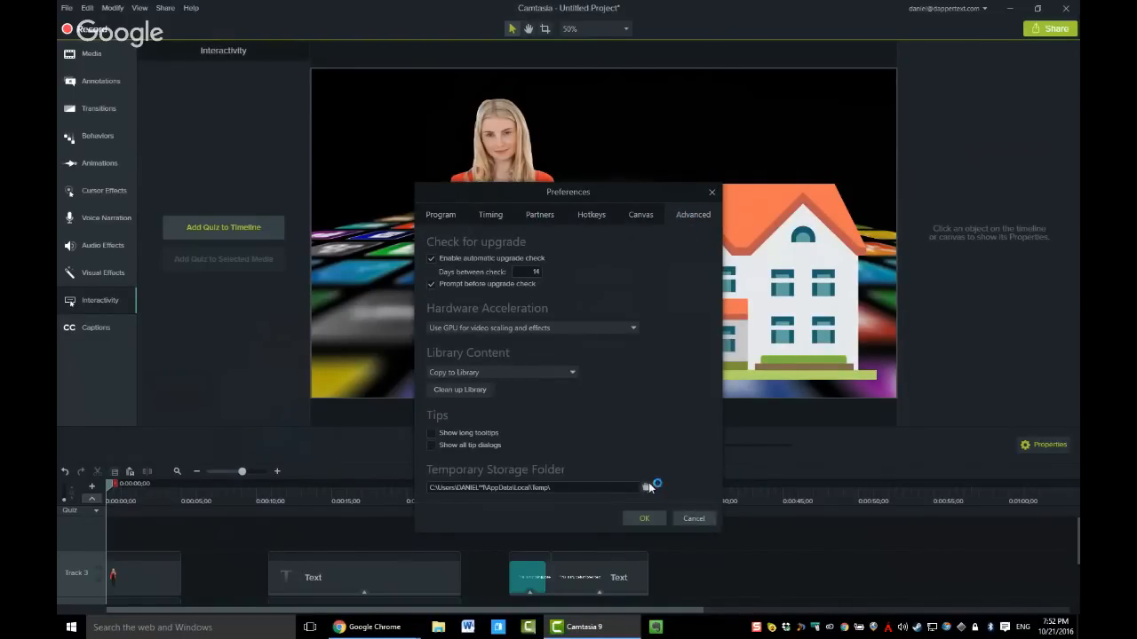
left_click(438, 216)
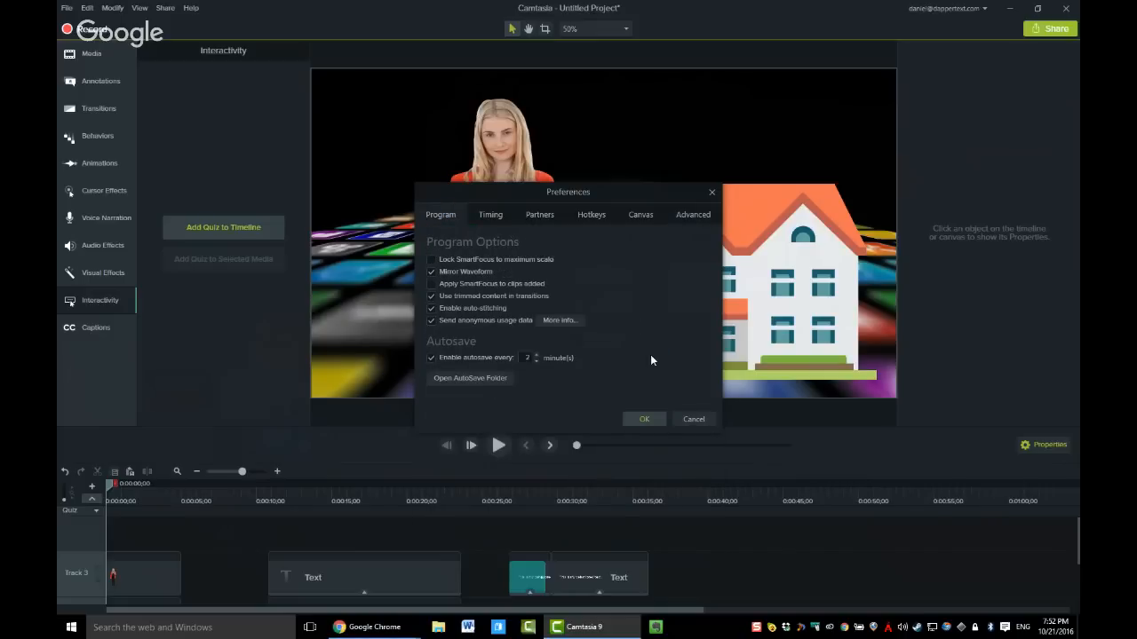
left_click(644, 419)
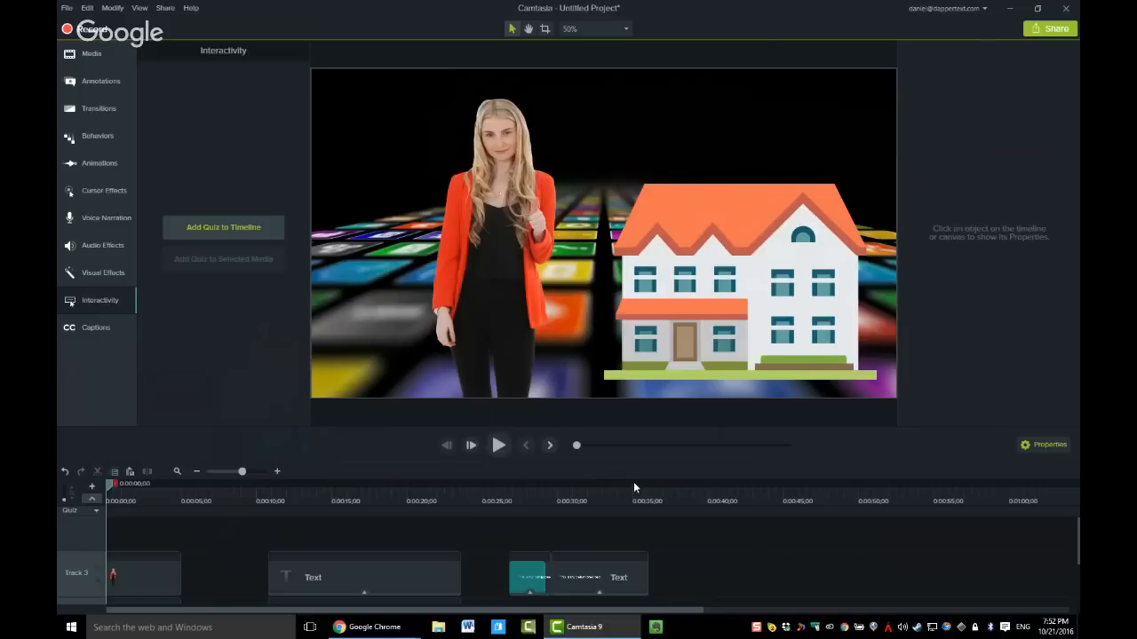
Open the recent project evernote.tscproj without saving changes to the untitled project
left_click(67, 8)
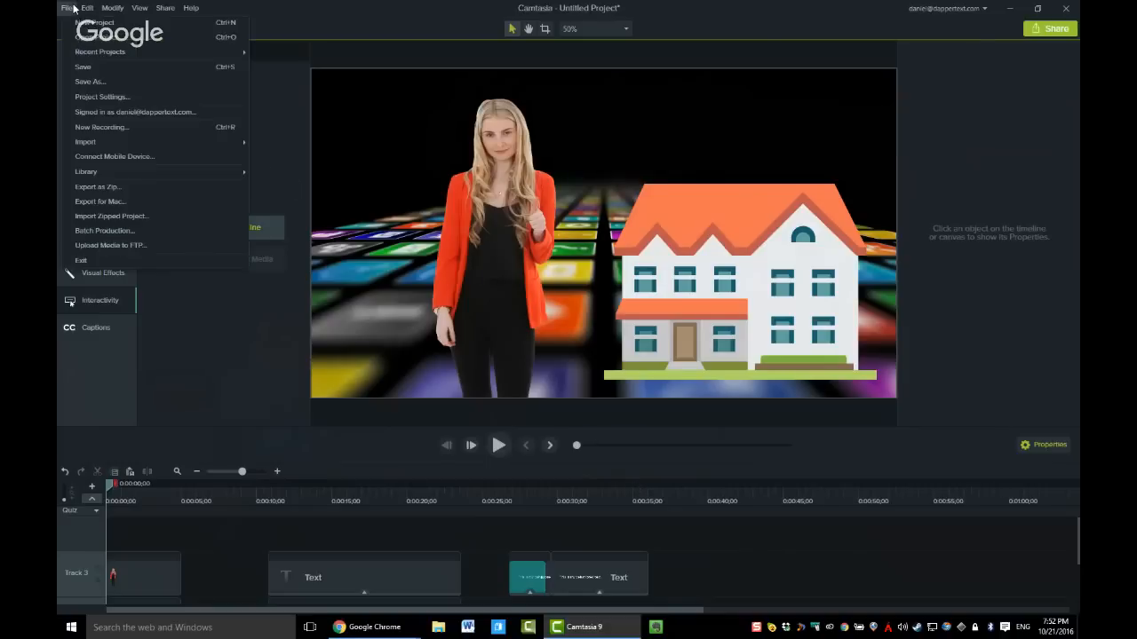
mouse_move(223, 51)
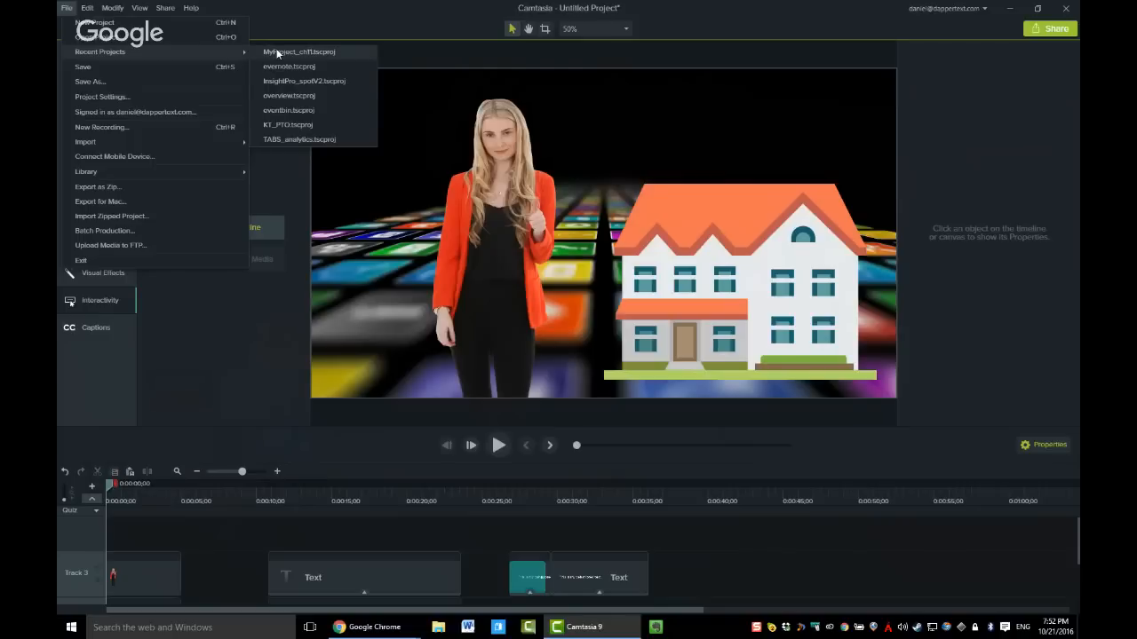
left_click(277, 63)
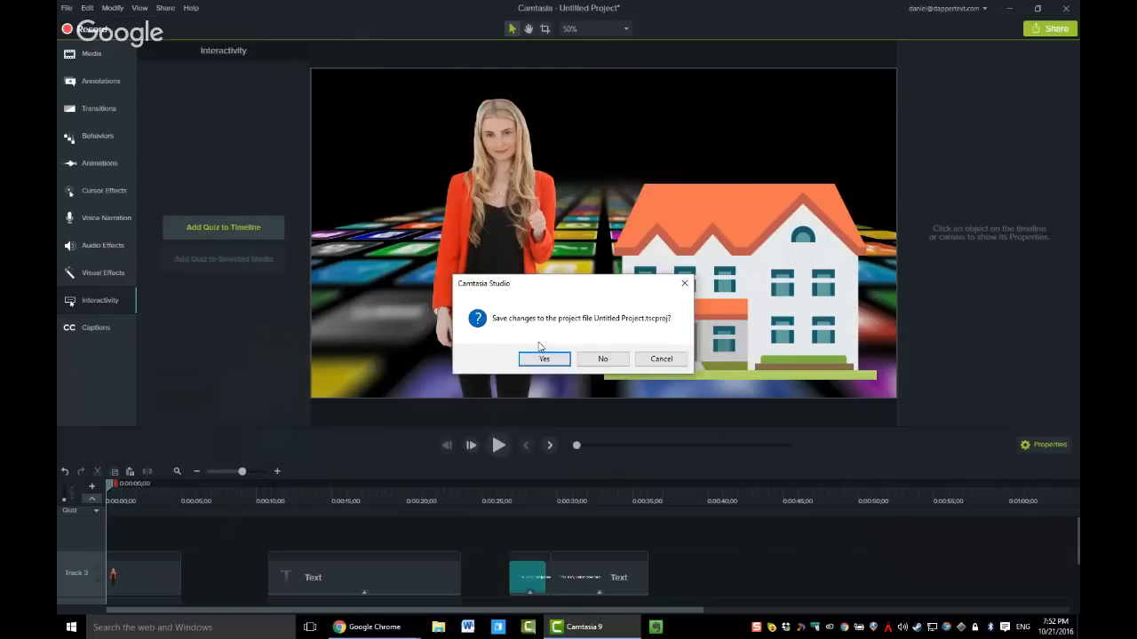
left_click(603, 358)
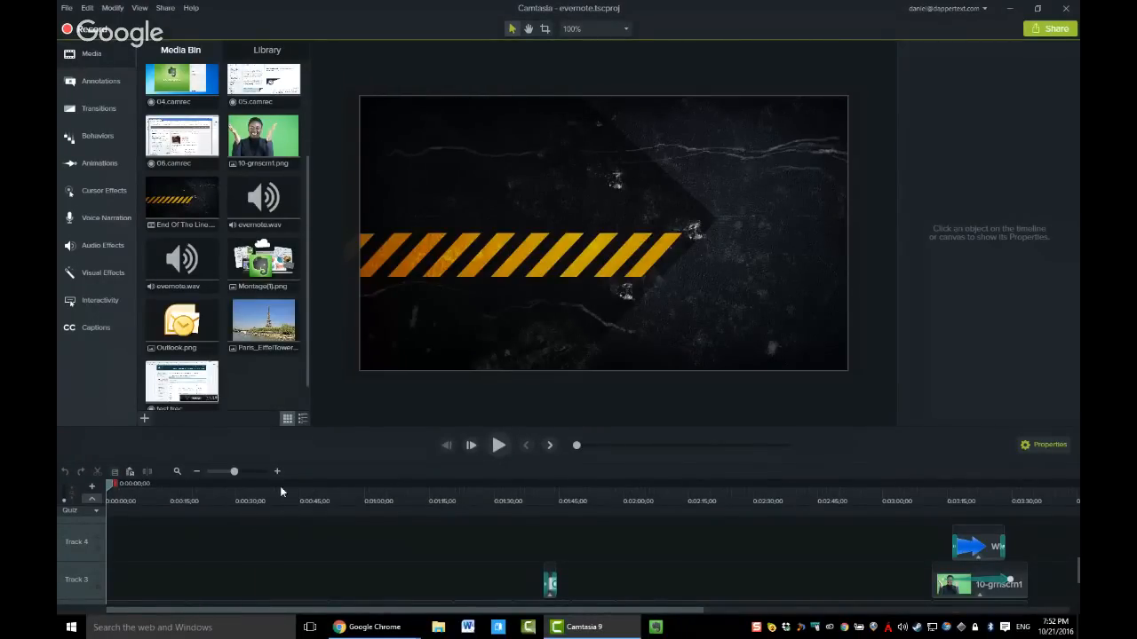
Move the playhead to 0:00:23;04 and unlock Track 1, which holds the evernote audio
left_click_drag(280, 486, 212, 503)
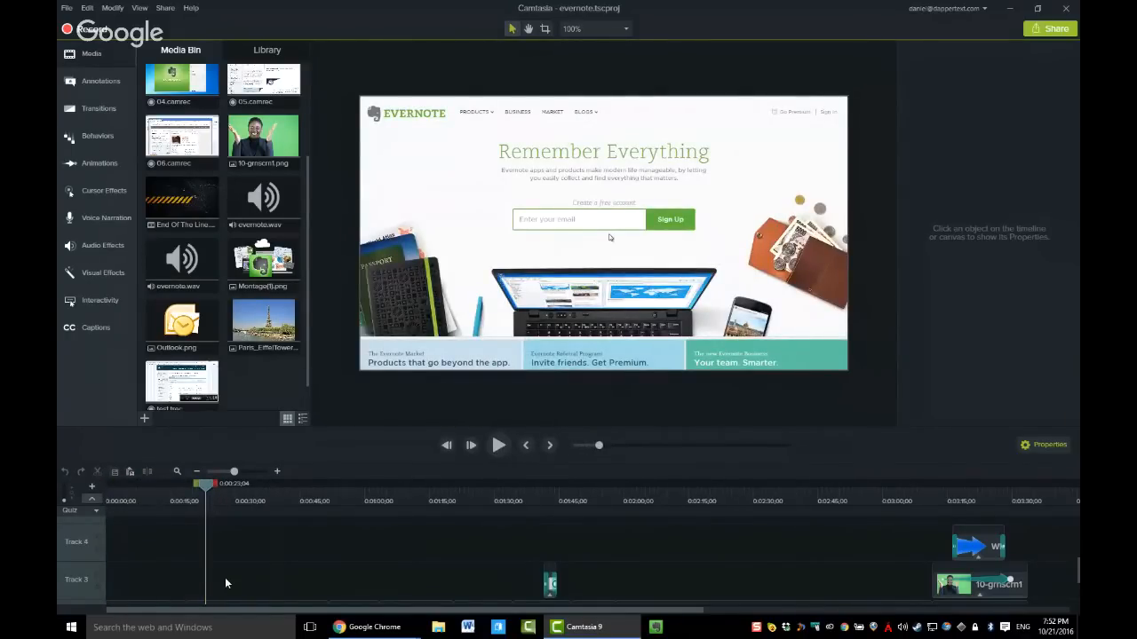
scroll(226, 583, "down", 3)
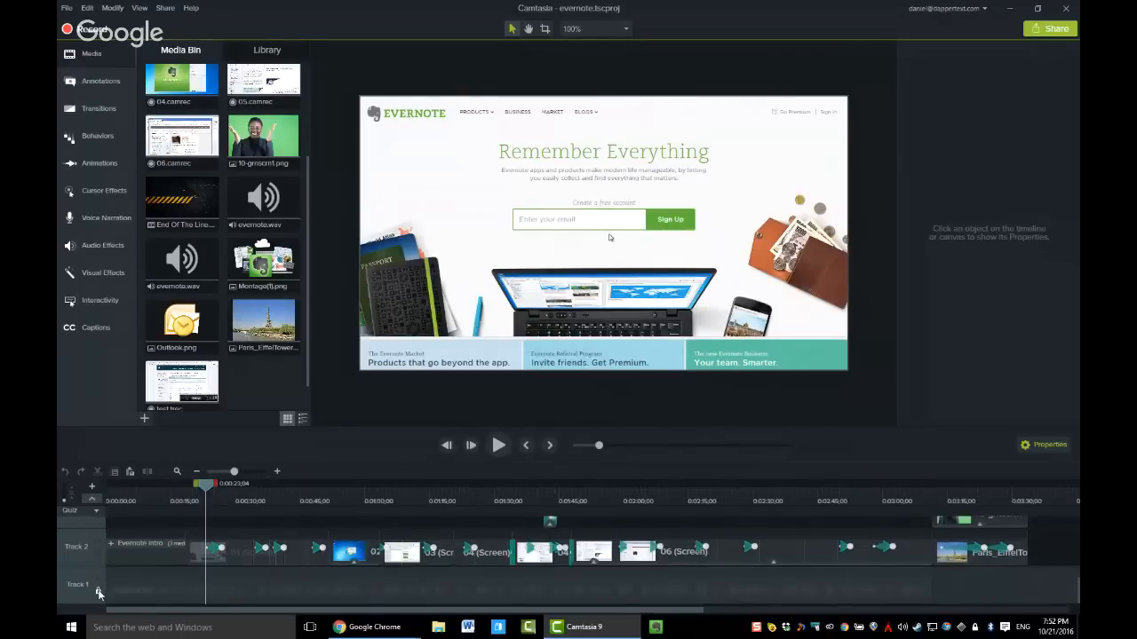
left_click(99, 591)
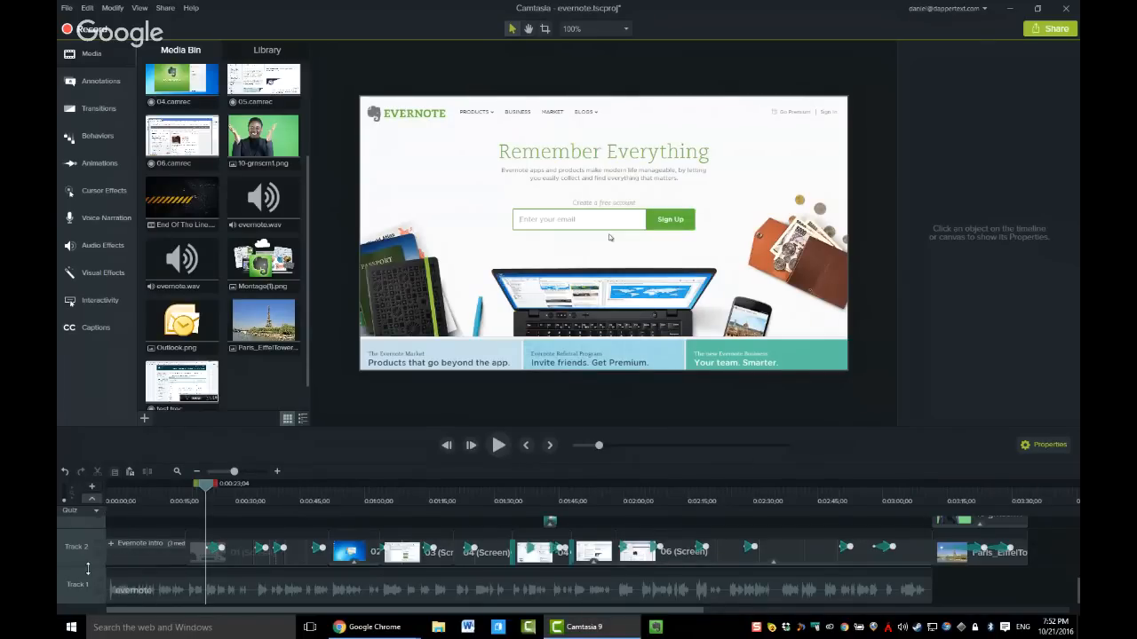
Adjust the timeline track heights and enlarge Track 1 to give its audio waveform more height
mouse_move(88, 566)
left_mouse_down()
mouse_move(93, 517)
mouse_move(89, 564)
mouse_move(87, 550)
left_mouse_up()
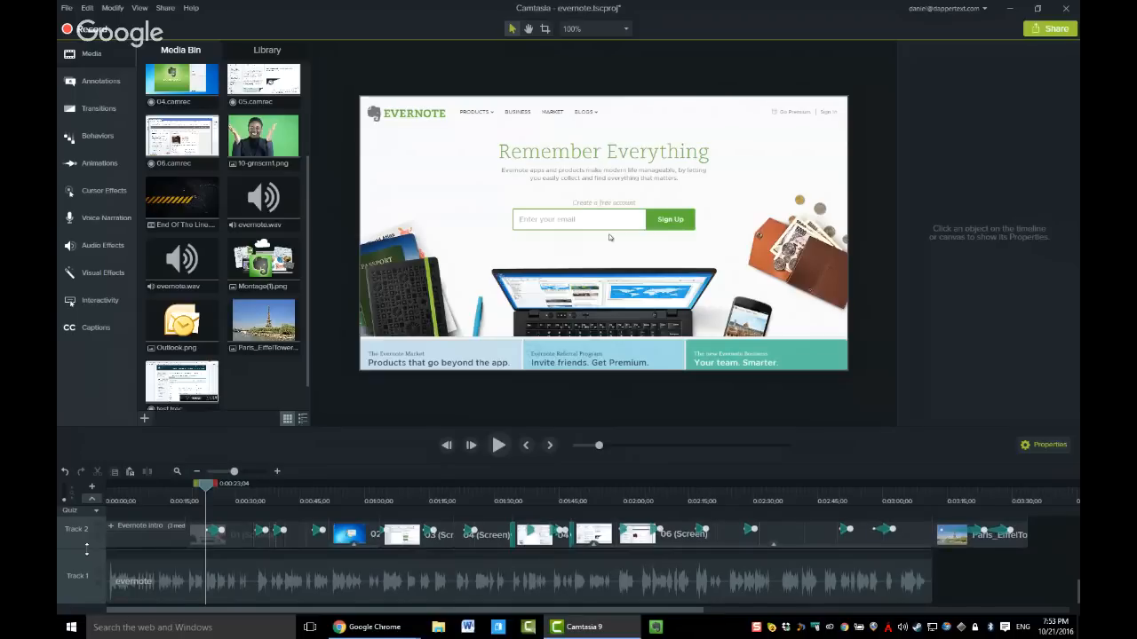
left_click(64, 502)
left_click_drag(64, 497, 66, 504)
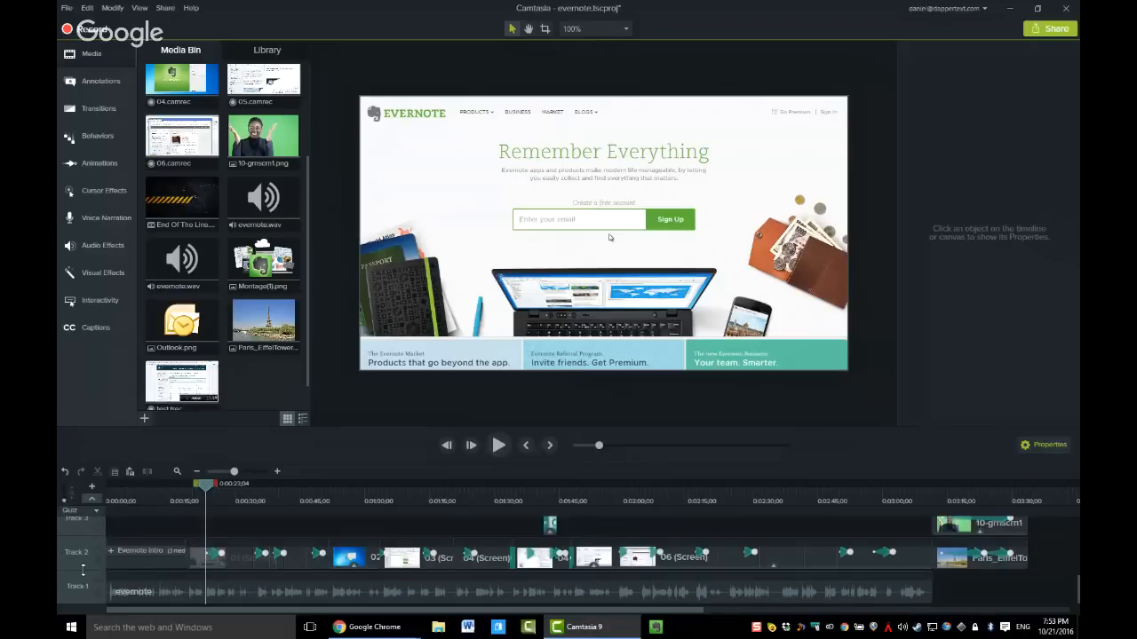
left_click_drag(83, 569, 88, 528)
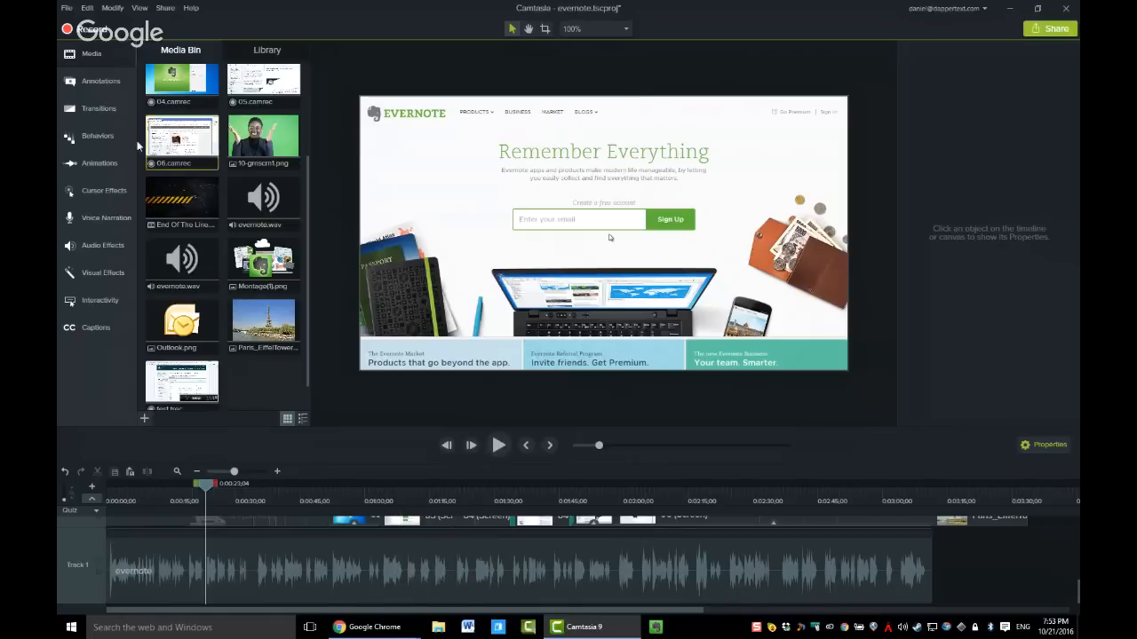
Check the Mirror Waveform setting in the program preferences and close them without changes
left_click(87, 8)
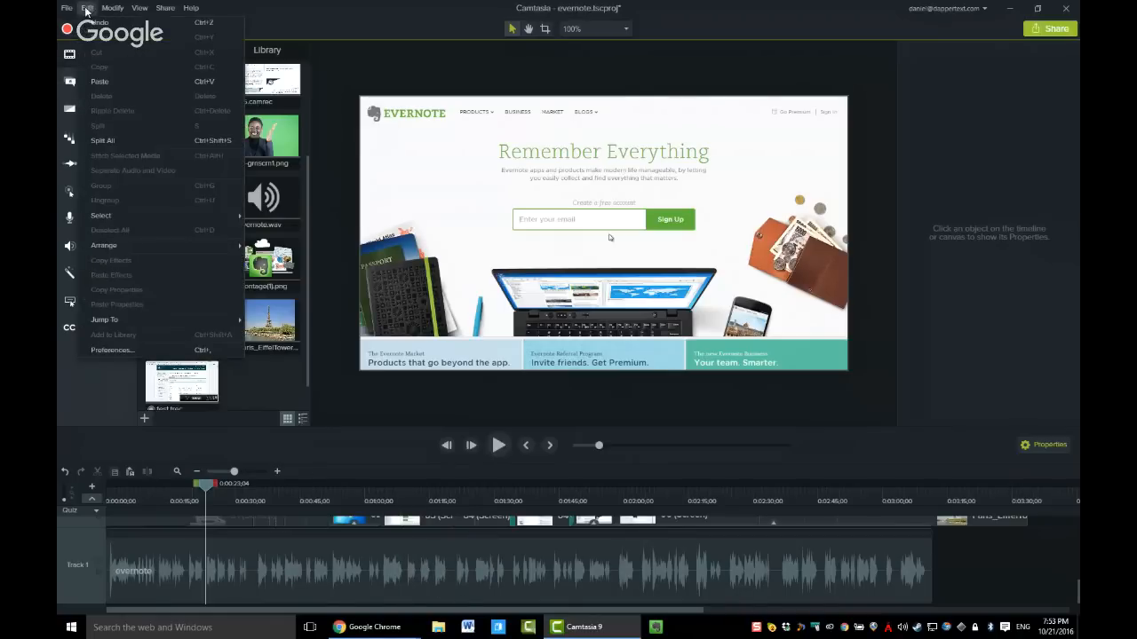
left_click(176, 350)
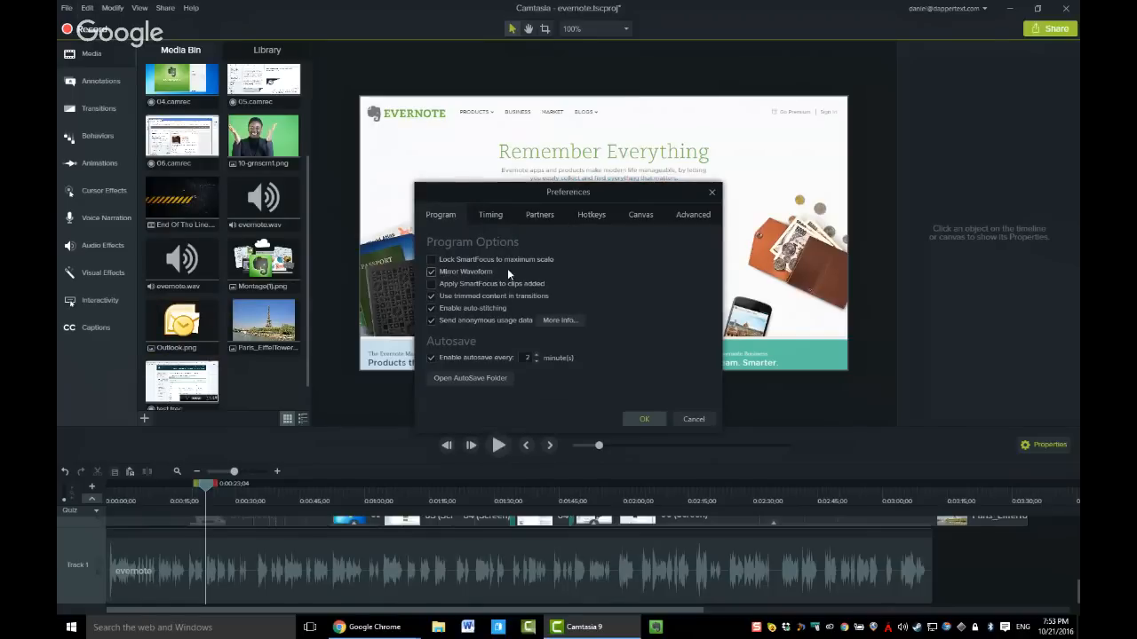
left_click(694, 417)
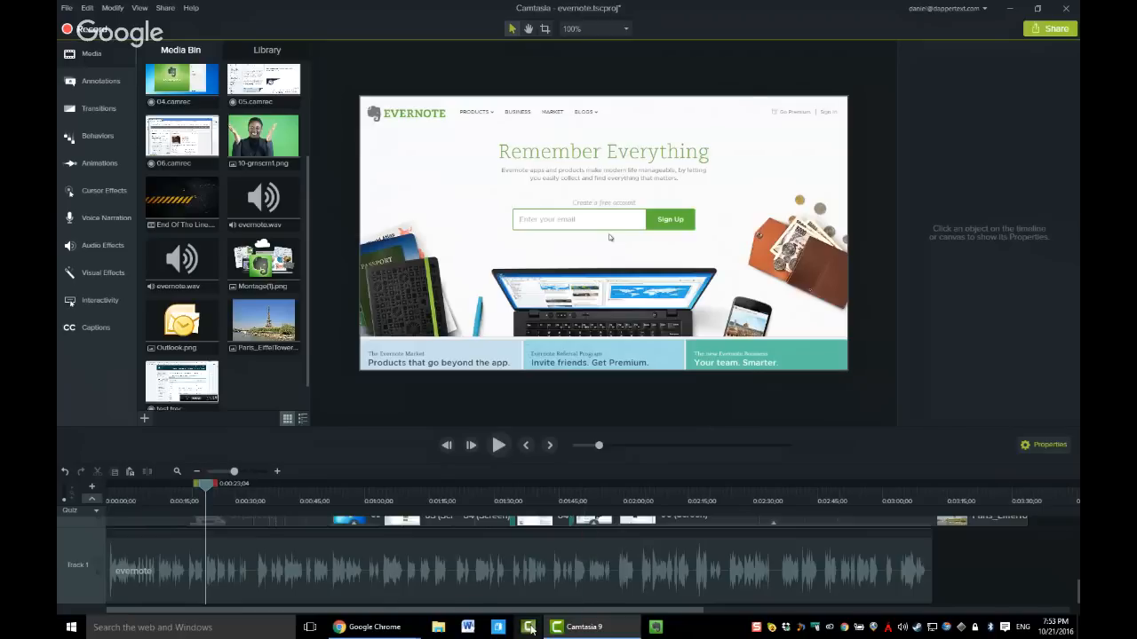
Switch to the slide presentation and advance to the "Camtasia 9: The Definitive Guide" slide
key("alt+Tab")
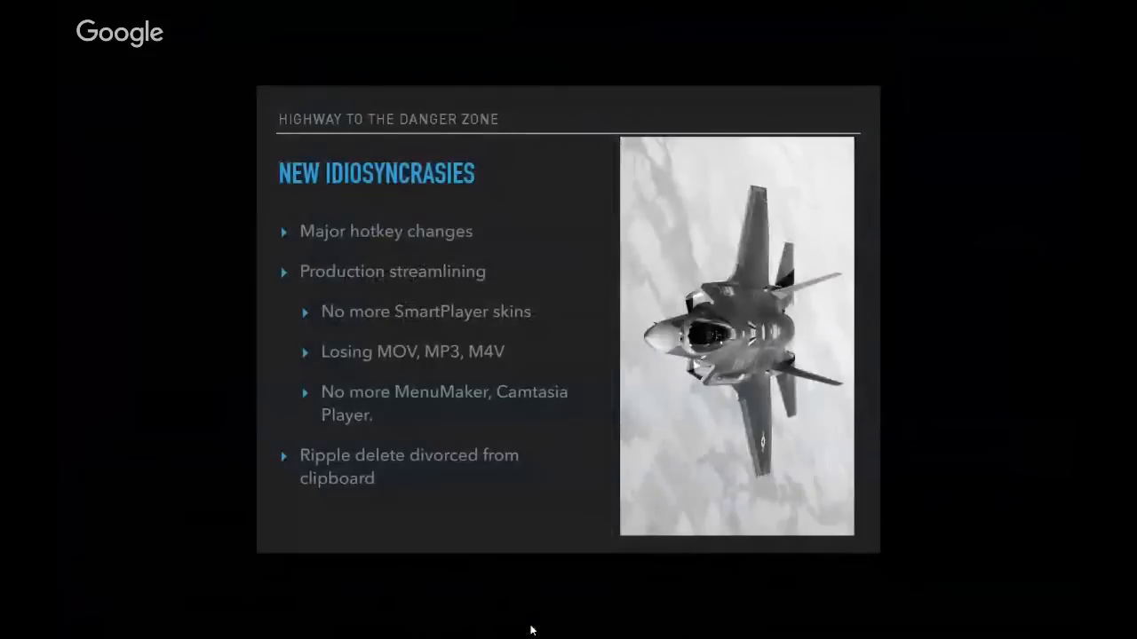
key("Right")
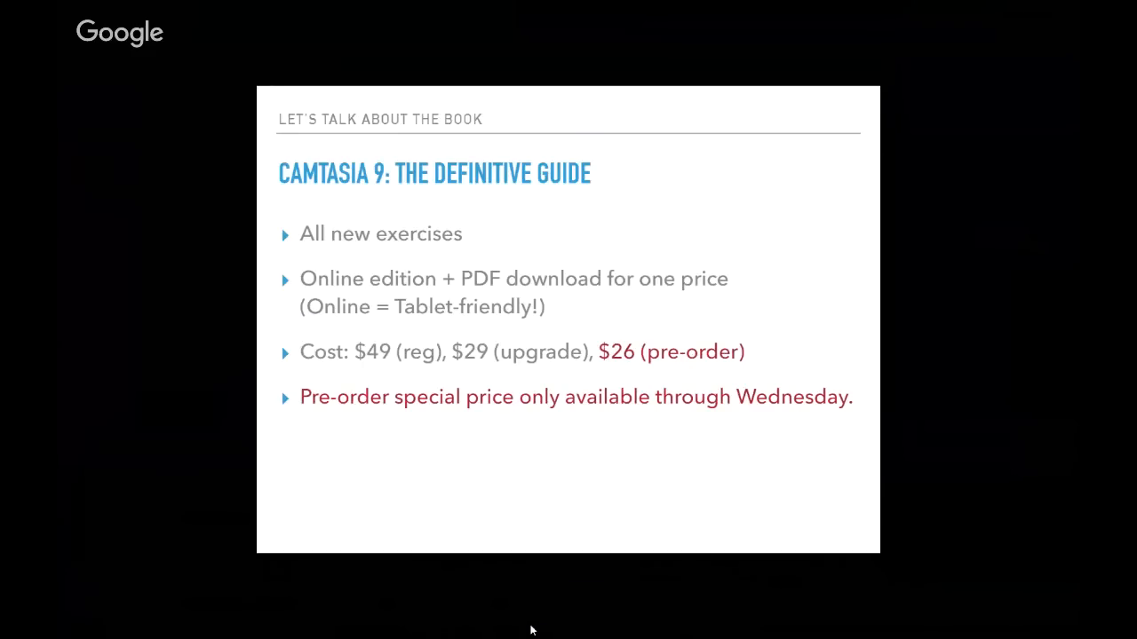